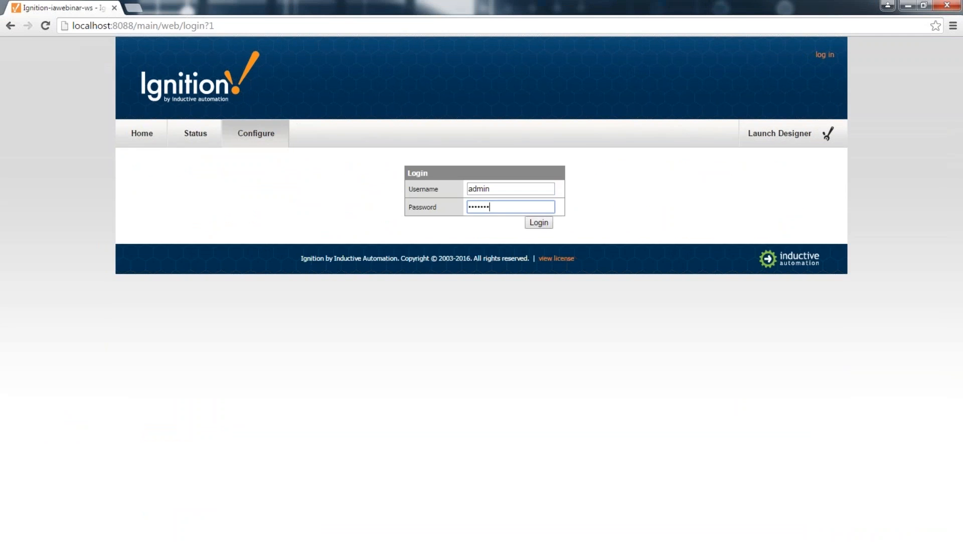
Step: Log in to the gateway and open the OPC Connections > Servers page
key(Return)
scroll(261, 331, down, 5)
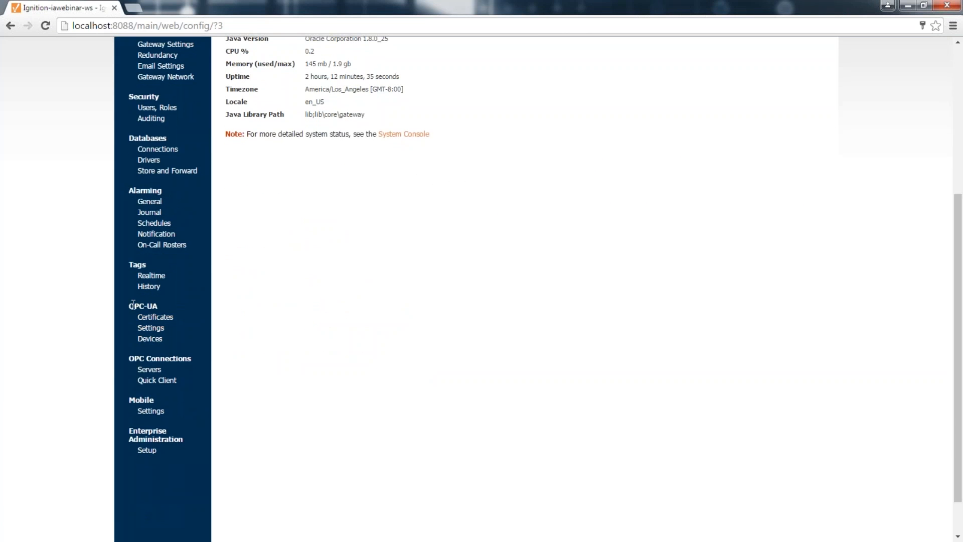
triple_click(129, 357)
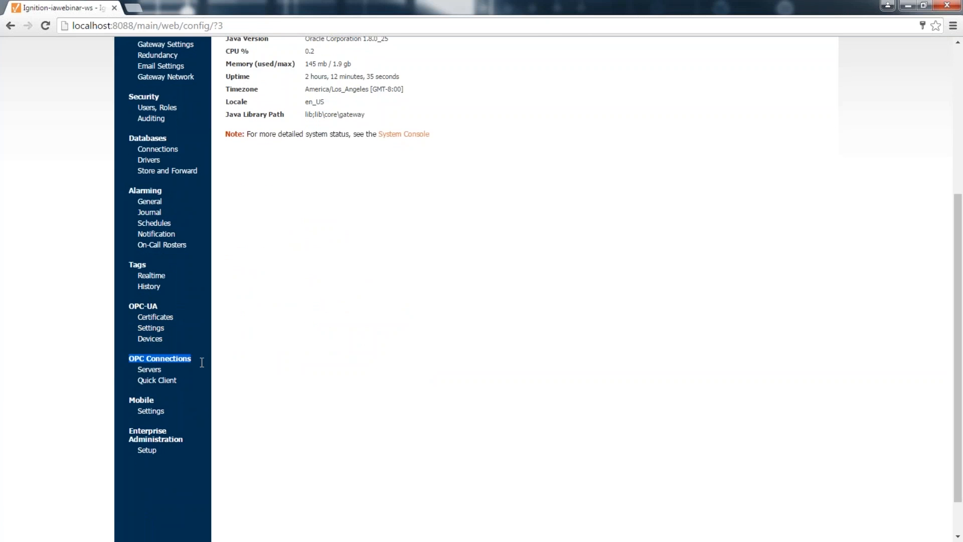
click(159, 371)
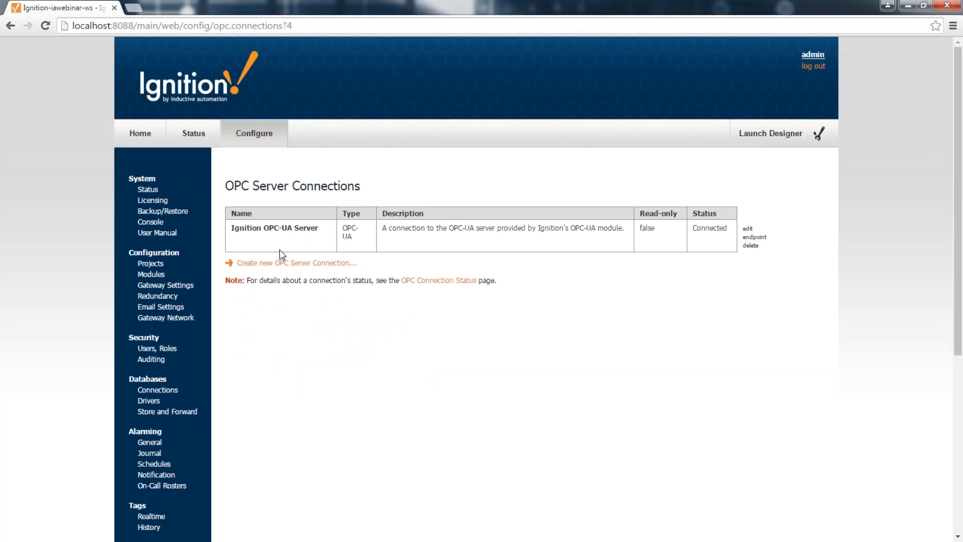
Step: Start a new OPC Server Connection from the Servers page
click(299, 262)
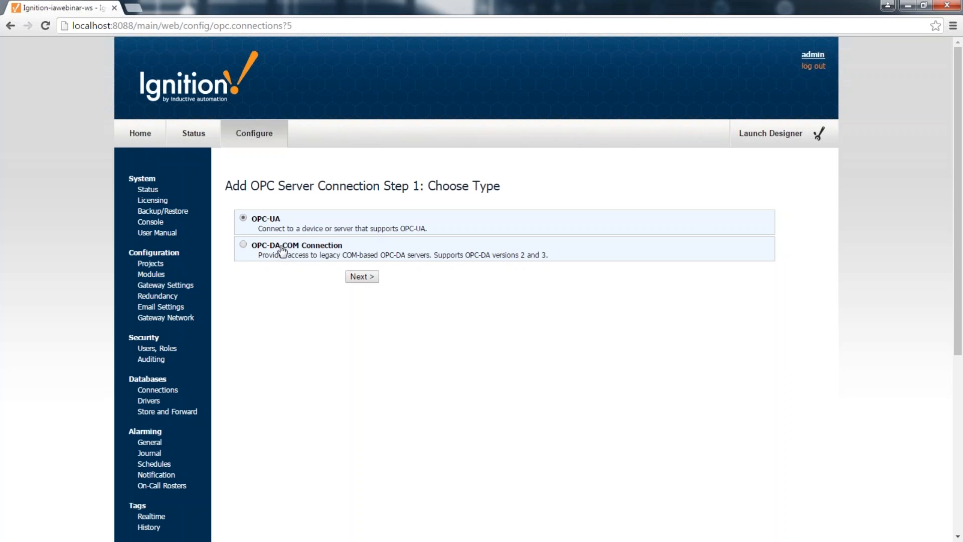
Step: Choose OPC-UA and discover endpoints at the pasted example address opc.tcp://localhost:4096
click(362, 278)
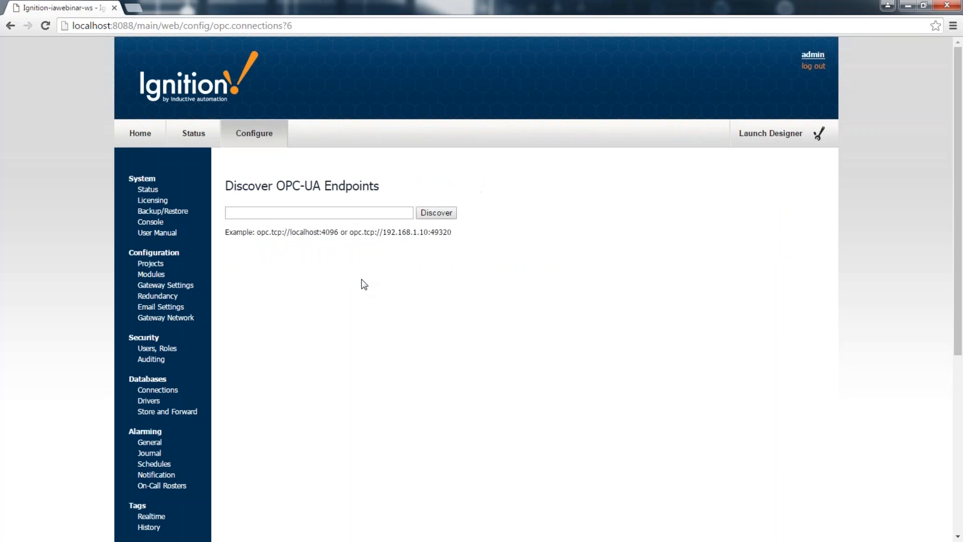
drag(257, 233, 338, 233)
key(ctrl+c)
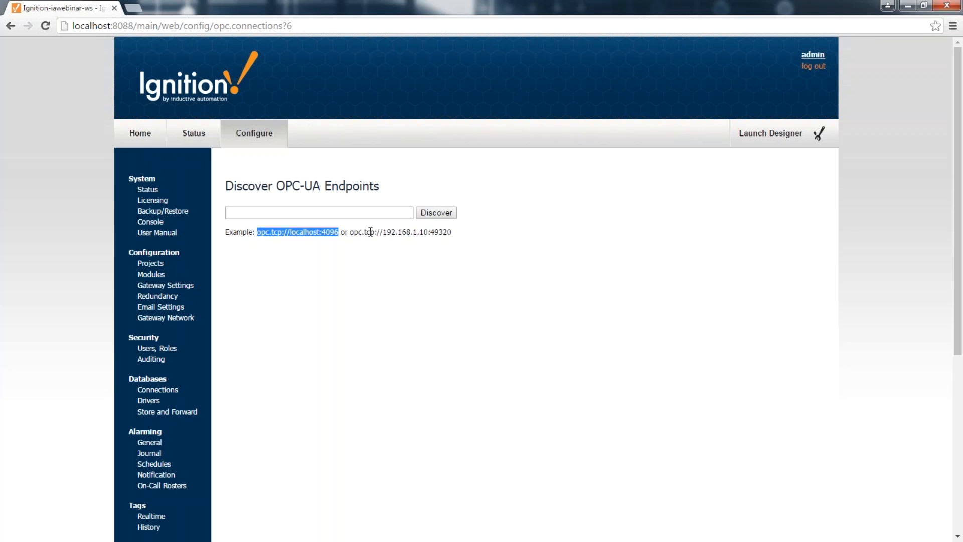
double_click(445, 232)
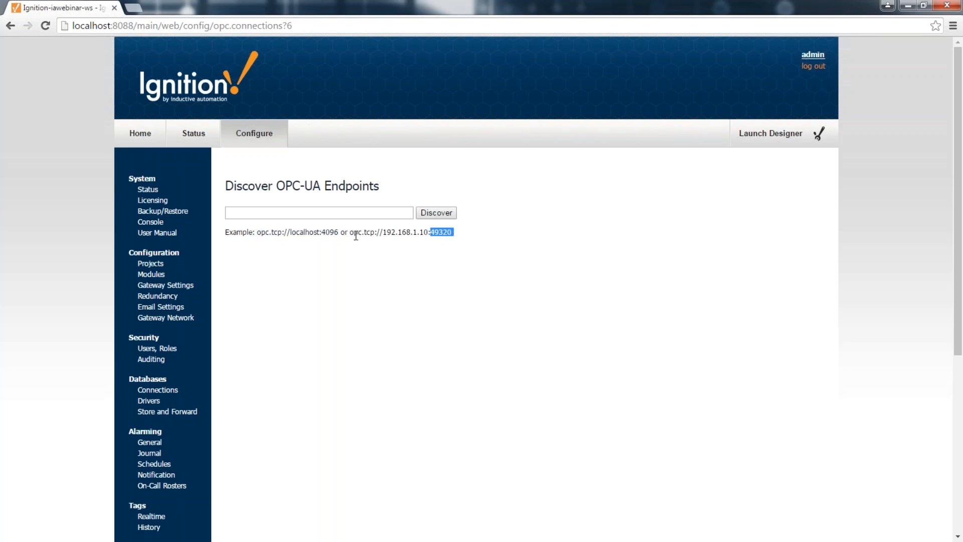
drag(351, 233, 452, 231)
click(328, 215)
key(ctrl+v)
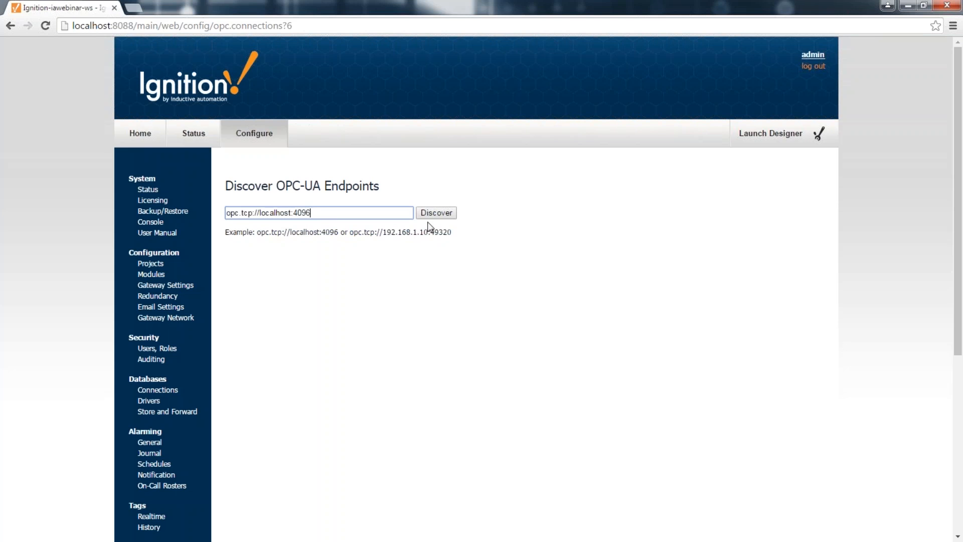
click(434, 213)
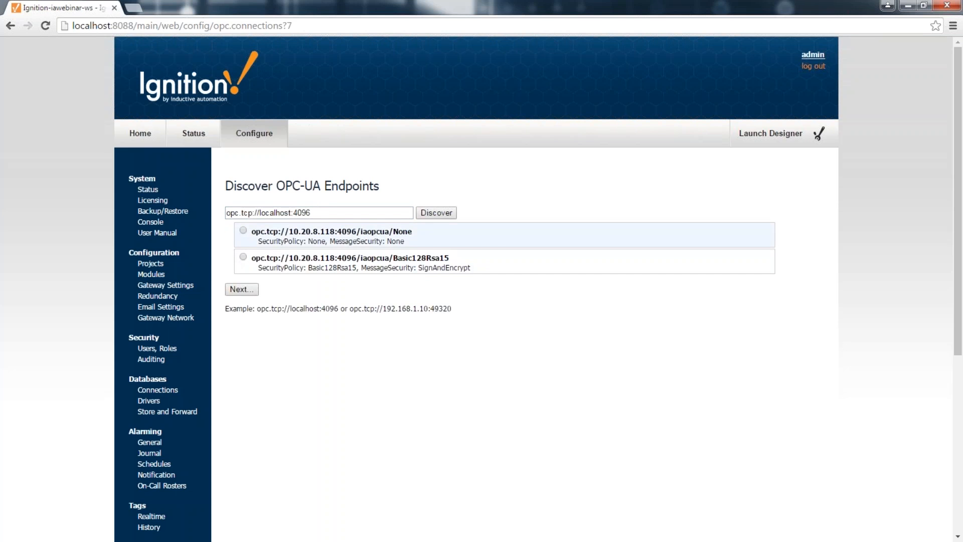
Step: Pick the Basic128Rsa15 endpoint, then abandon the connection and return to the Servers list
click(244, 258)
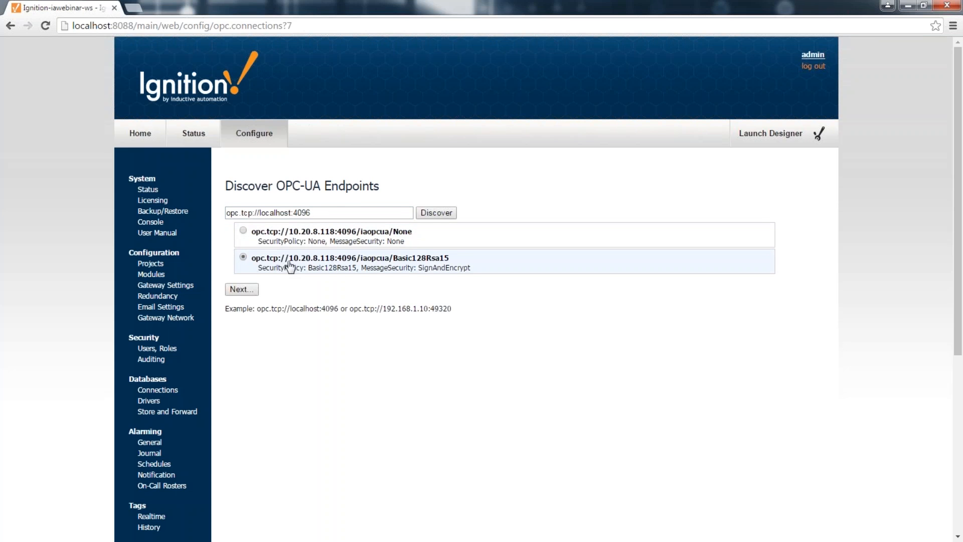
click(249, 290)
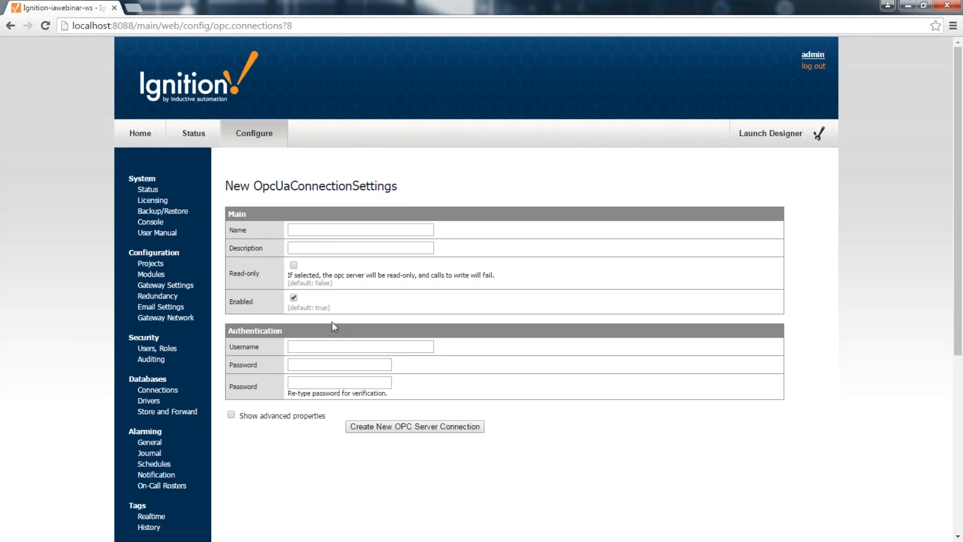
scroll(238, 424, down, 4)
click(152, 430)
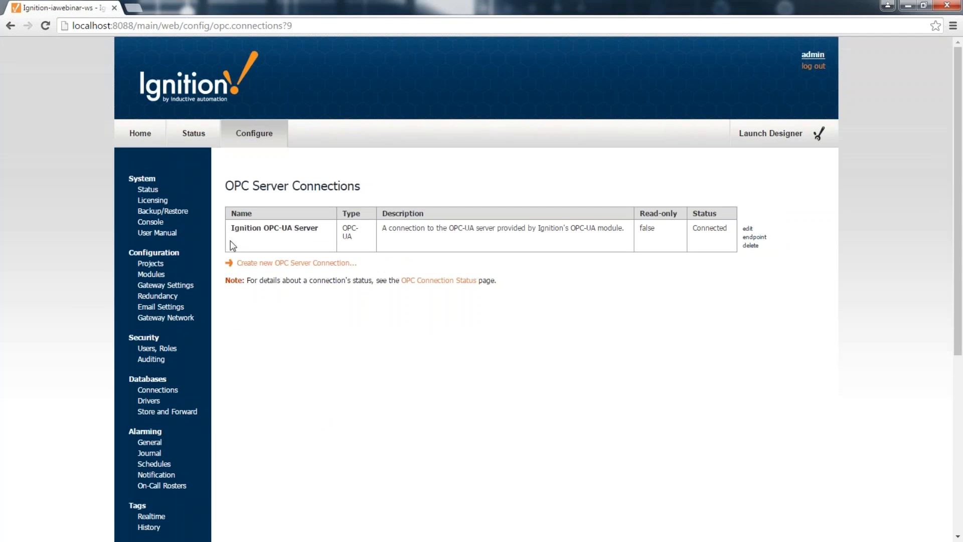
Step: From OPC-UA > Devices, start a new Allen-Bradley MicroLogix device
scroll(228, 326, down, 3)
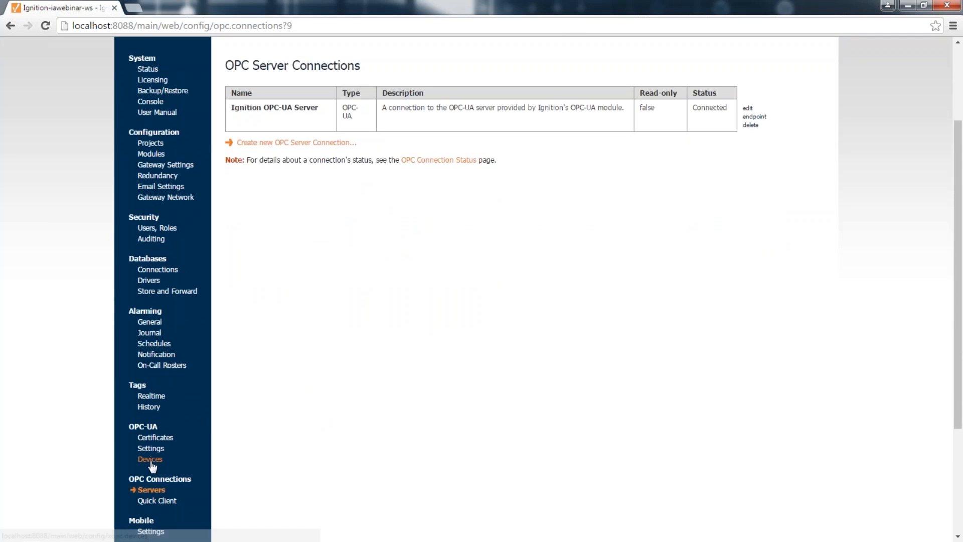
click(149, 459)
click(273, 251)
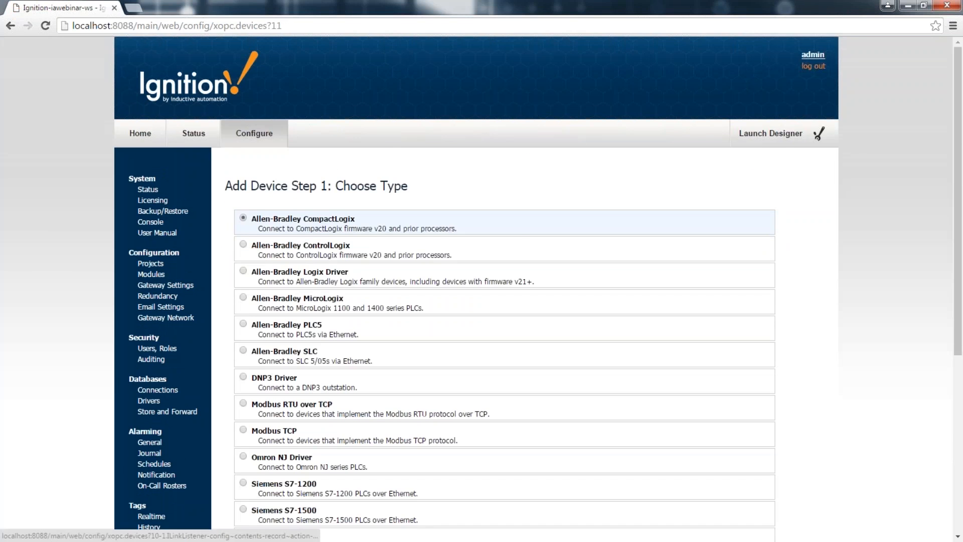
scroll(501, 296, down, 1)
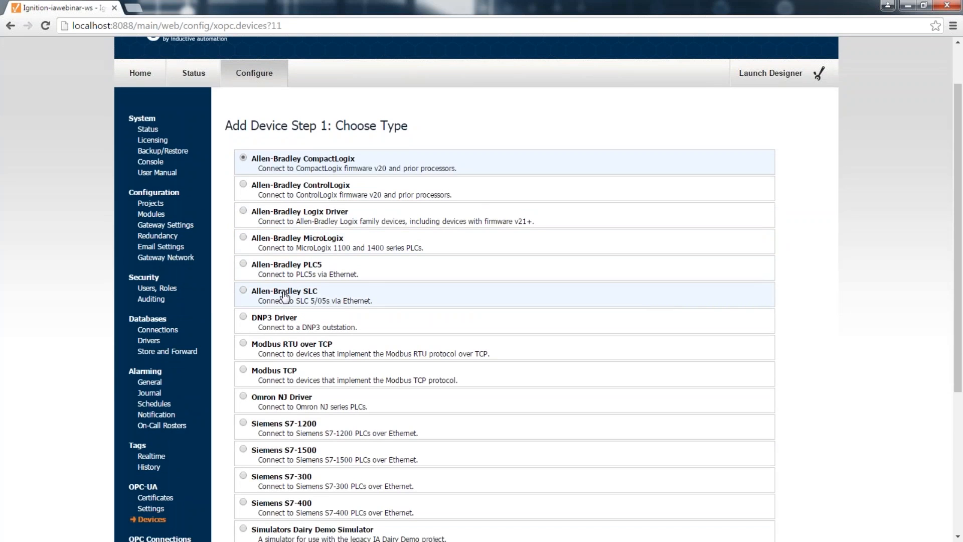
scroll(502, 346, down, 2)
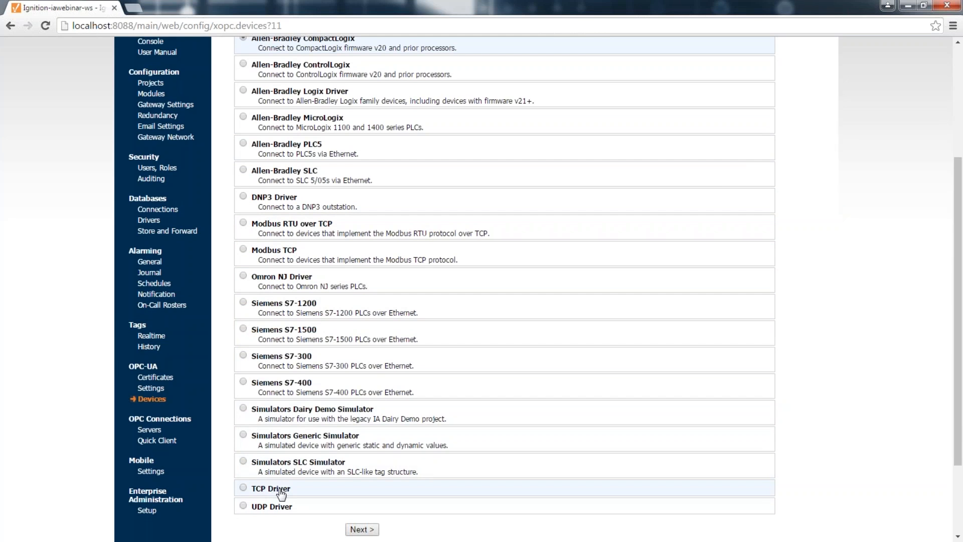
scroll(281, 494, up, 4)
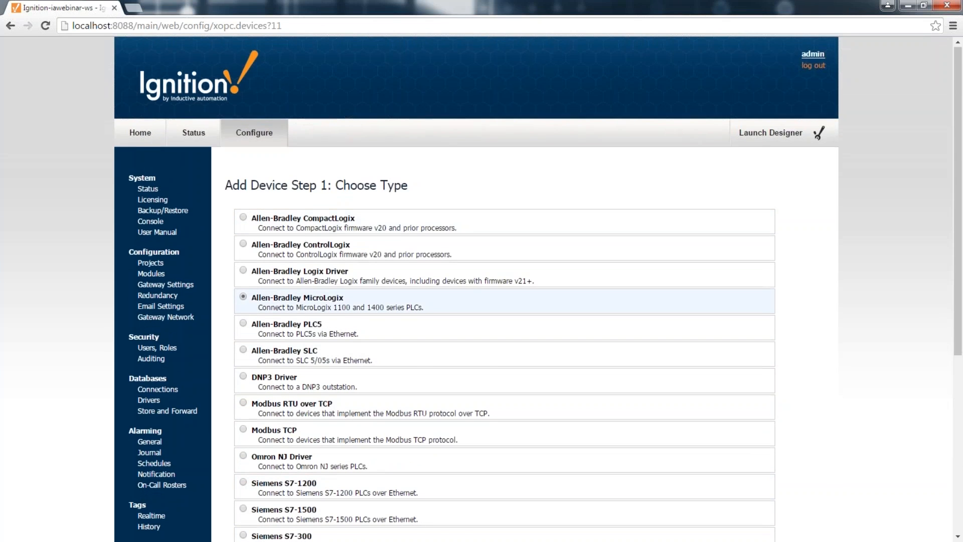
scroll(278, 247, down, 1)
click(278, 246)
scroll(278, 246, down, 5)
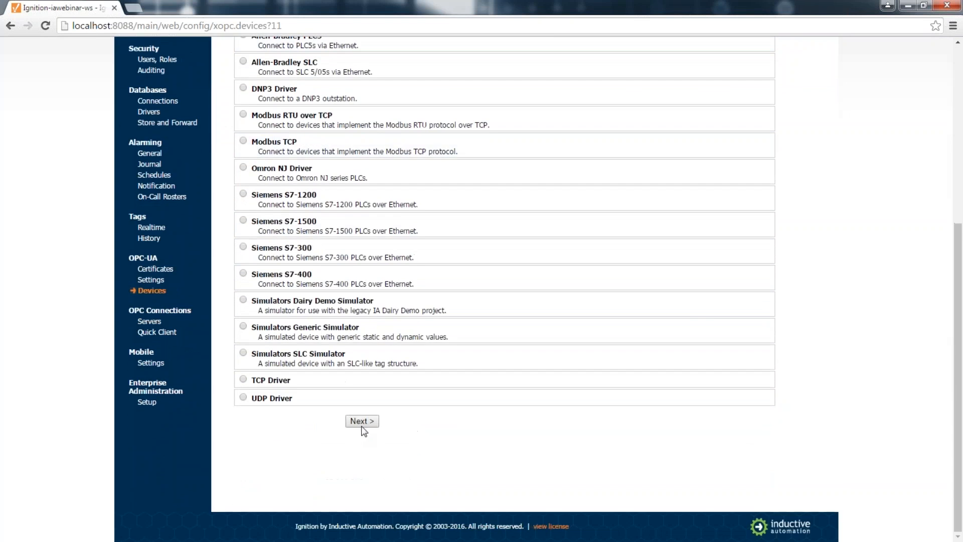
click(364, 423)
Step: Name the device MLX with hostname 10.20.7.77 and create it
text(MLX)
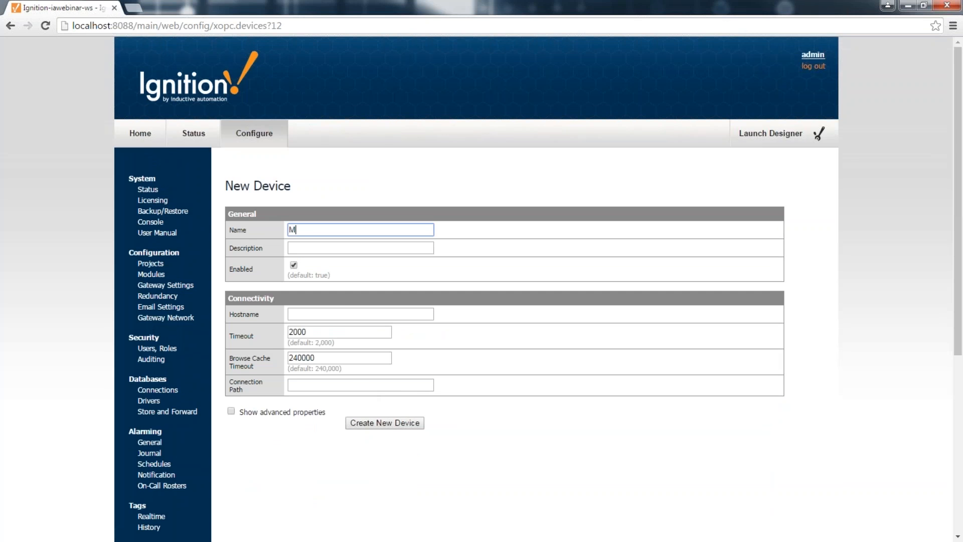
key(Tab)
key(Tab)
key(Tab)
text(10.20.)
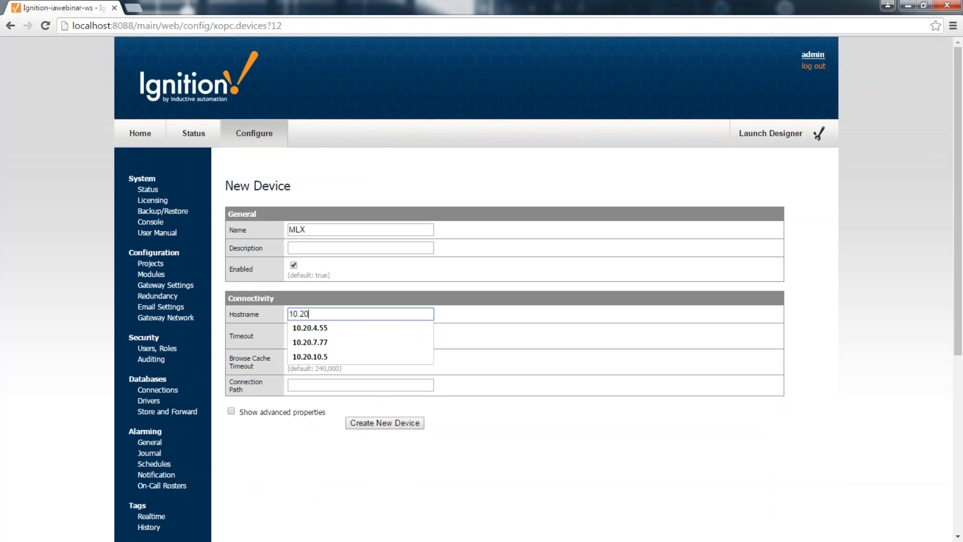
key(Down)
key(Down)
key(Tab)
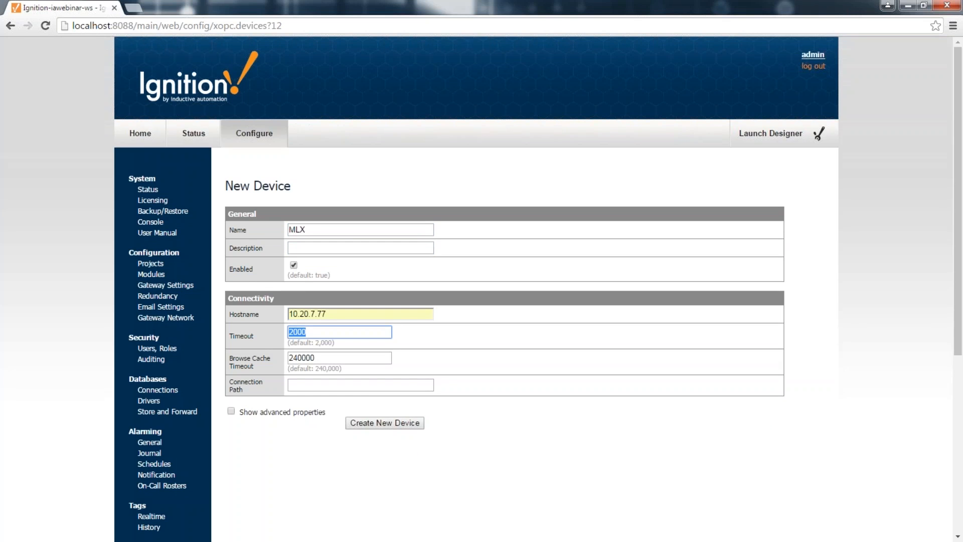
key(shift+Tab)
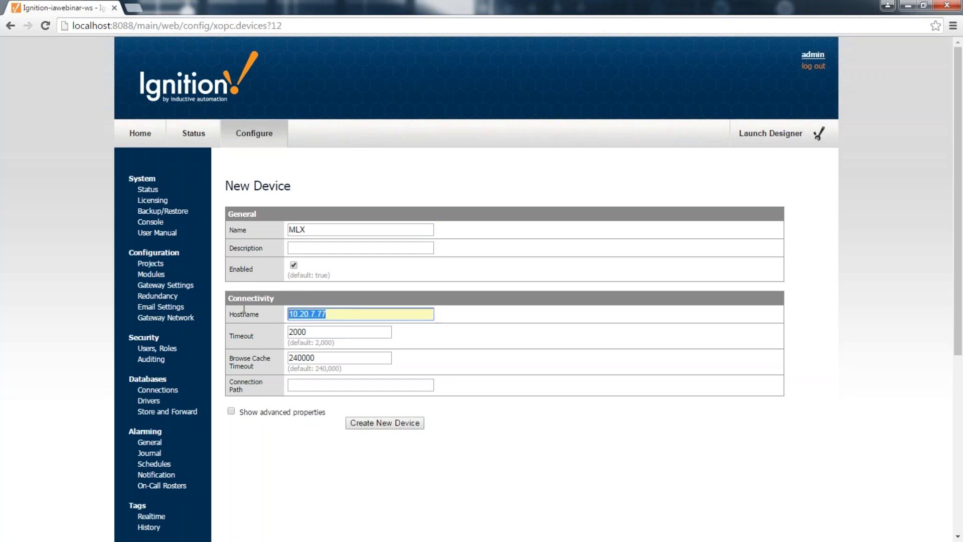
click(383, 426)
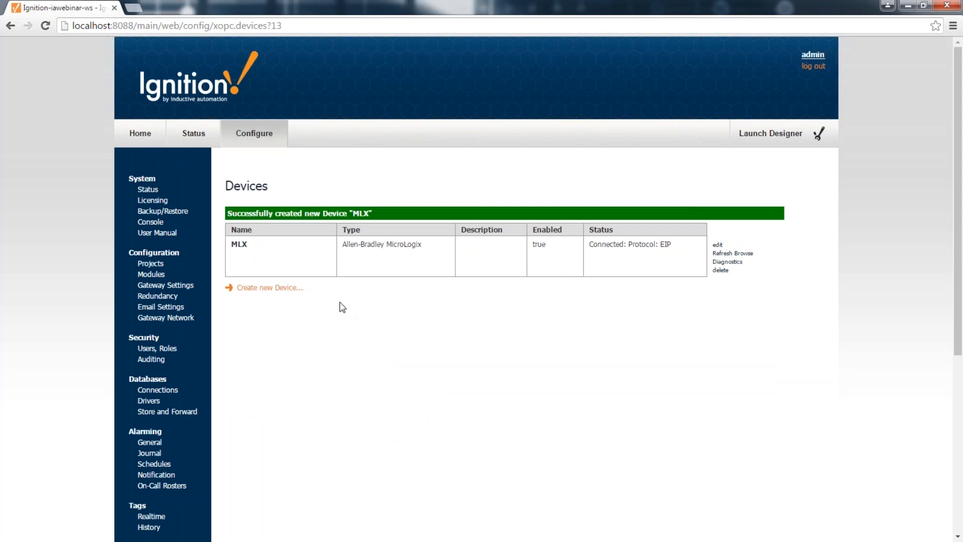
Step: Start a new device of type Allen-Bradley ControlLogix
click(270, 290)
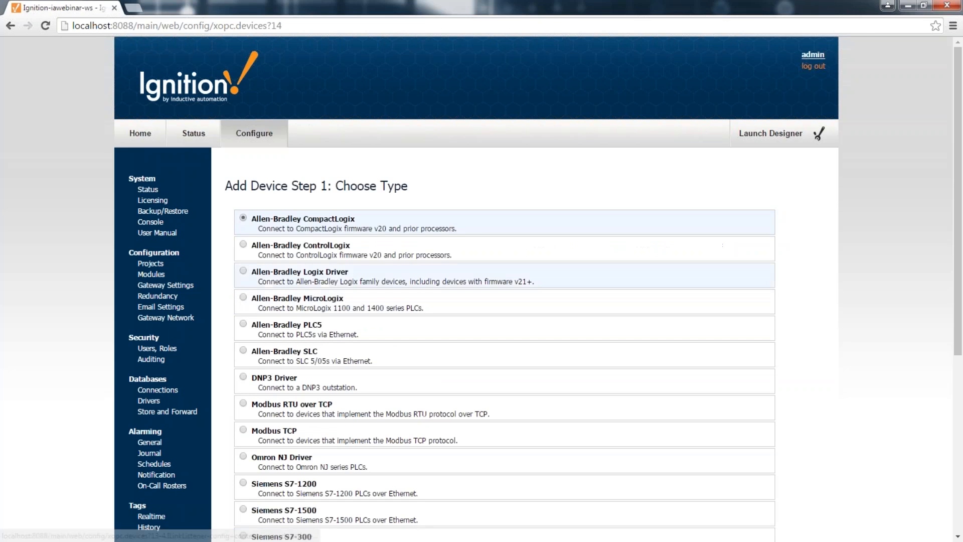
click(282, 250)
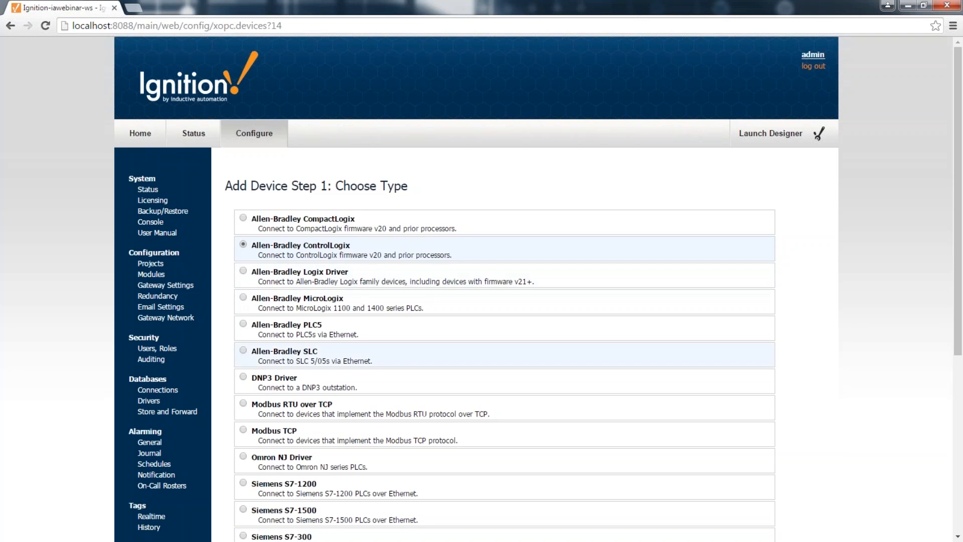
scroll(454, 361, down, 2)
scroll(361, 364, down, 2)
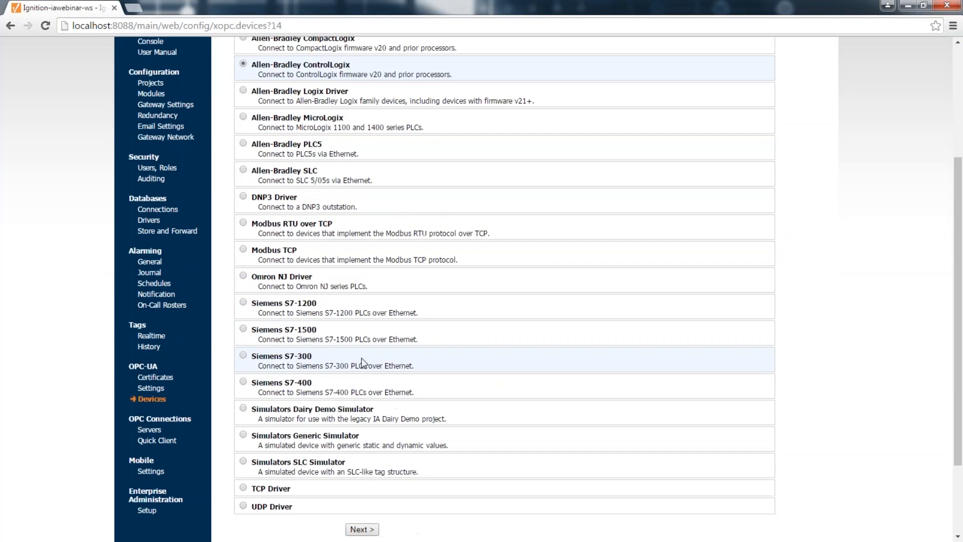
click(359, 527)
Step: Name the device CLX with hostname 10.20.4.55 and create it
click(326, 227)
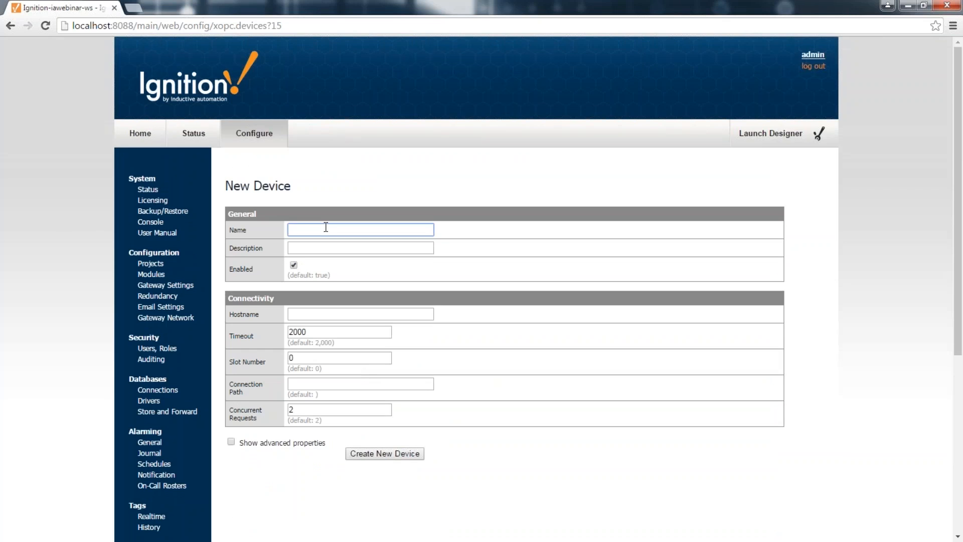
text(CLX)
key(Tab)
key(Tab)
key(Tab)
text(10.20)
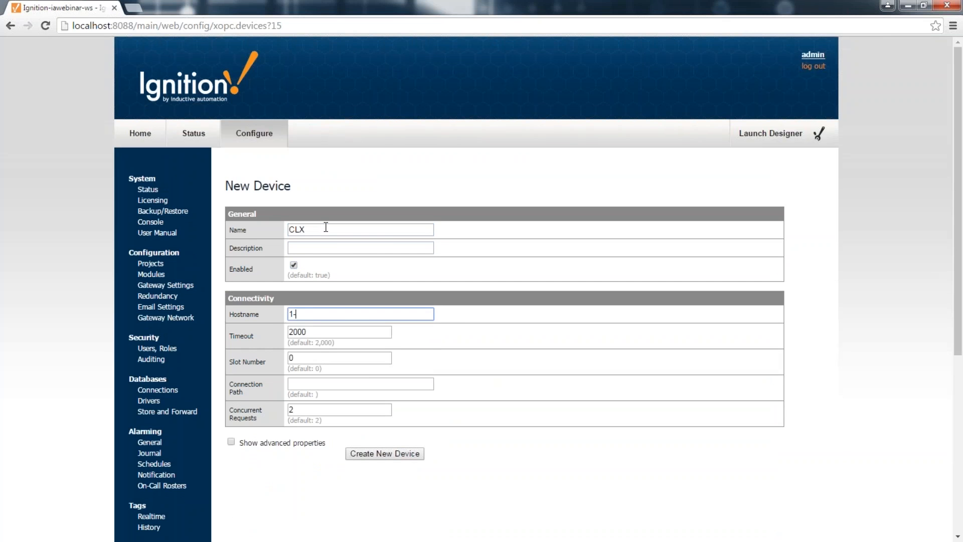
key(Down)
key(Down)
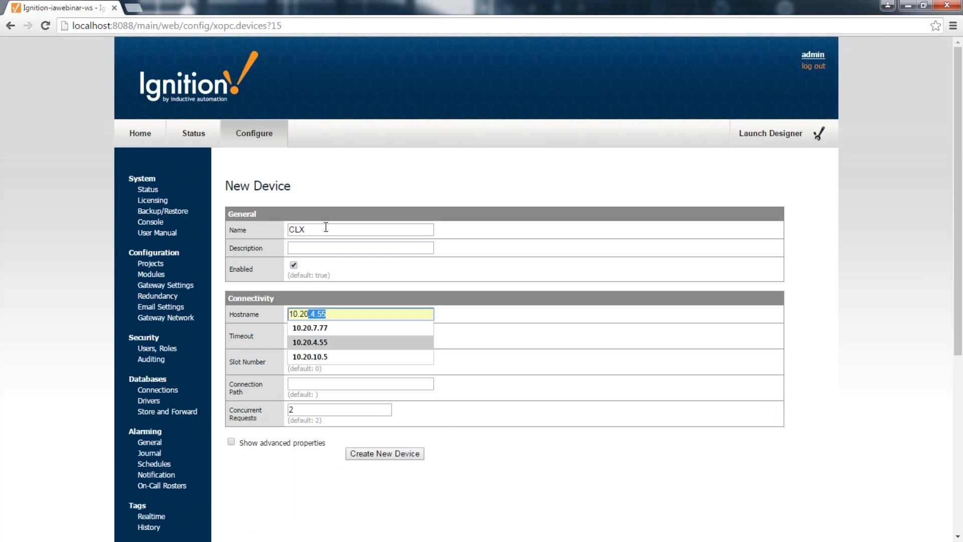
key(Tab)
click(369, 454)
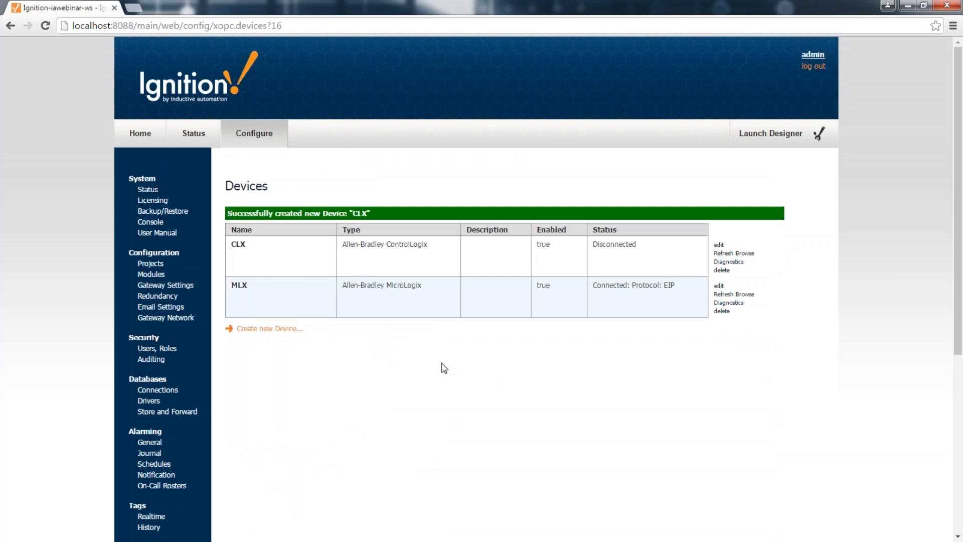
Step: Create a Simulators Generic Simulator device named SIM
click(258, 329)
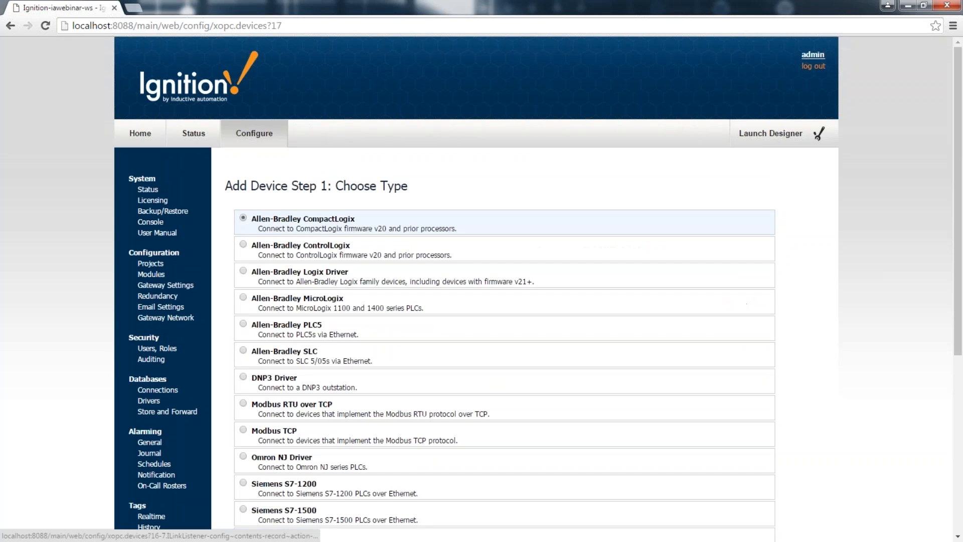
scroll(294, 309, down, 2)
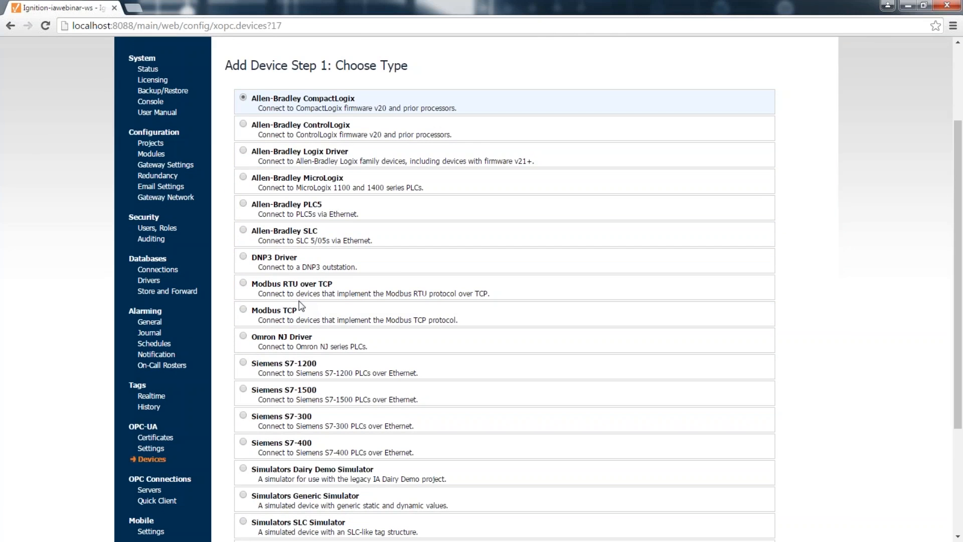
scroll(501, 311, down, 2)
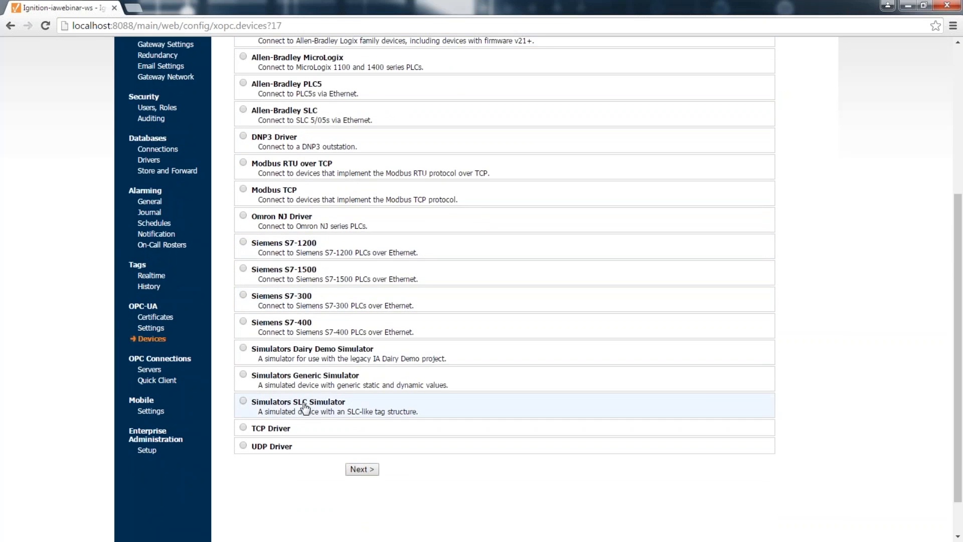
click(253, 375)
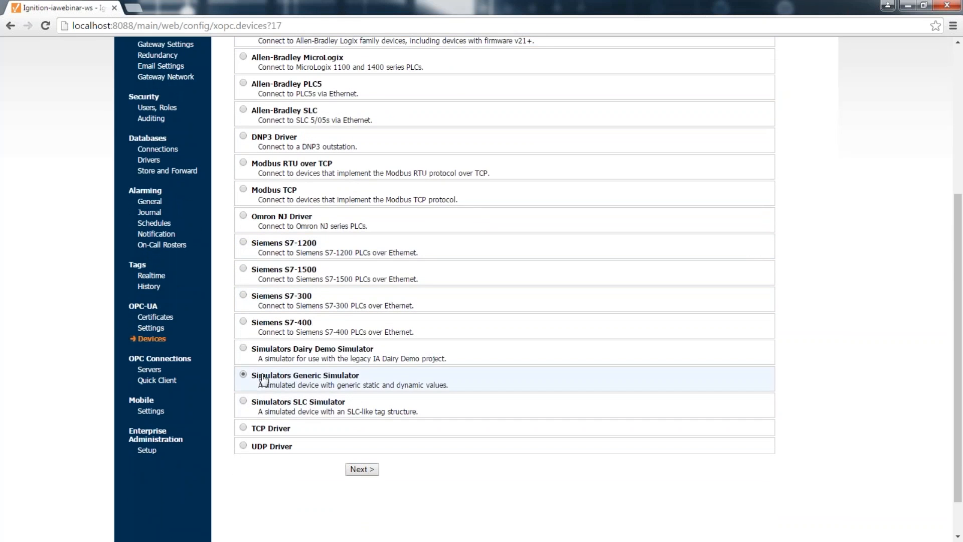
click(360, 470)
click(331, 230)
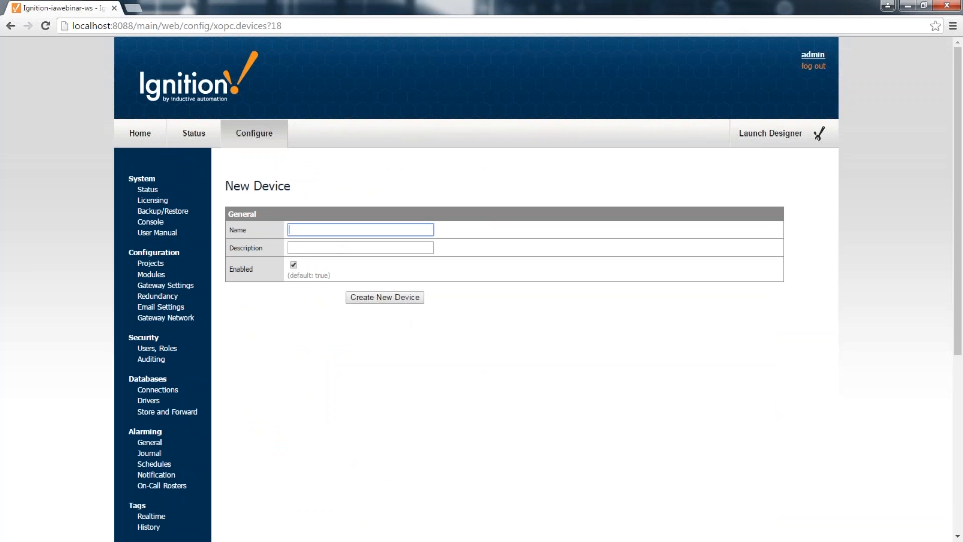
text(SIM)
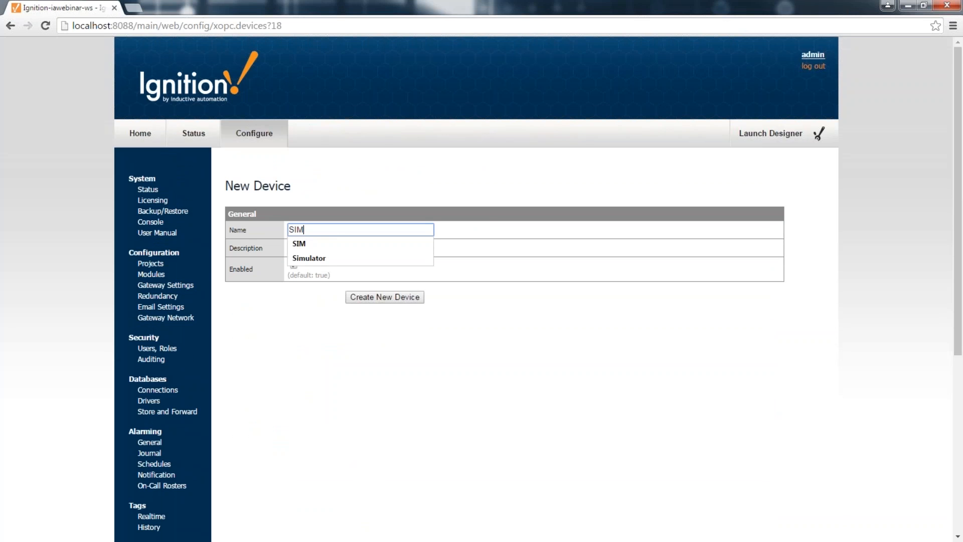
key(Return)
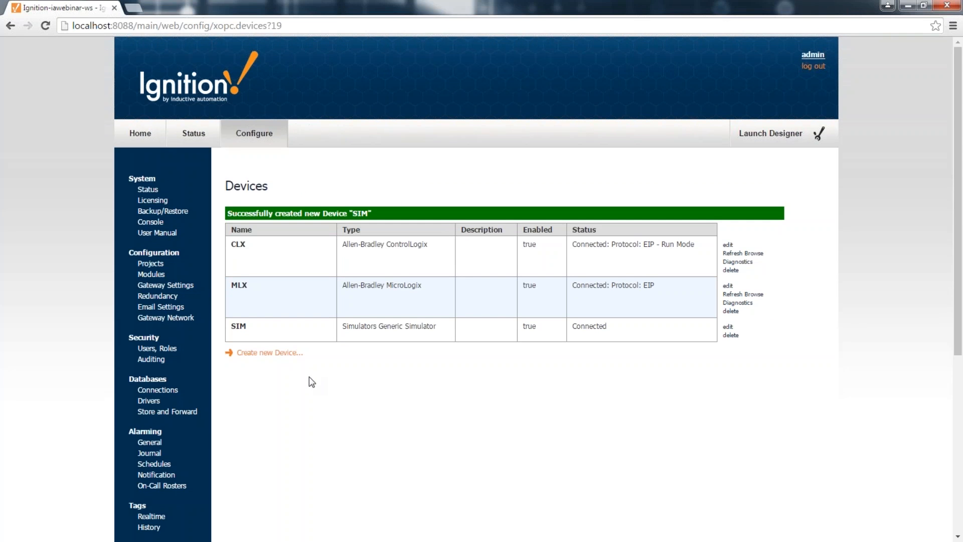
Step: Open Databases > Connections and start a new database connection
scroll(309, 374, down, 2)
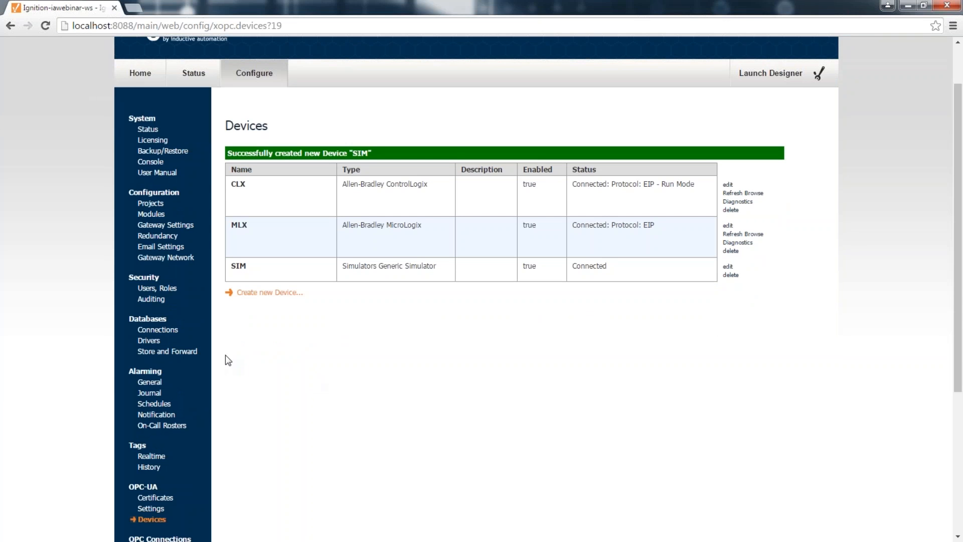
double_click(167, 320)
click(175, 328)
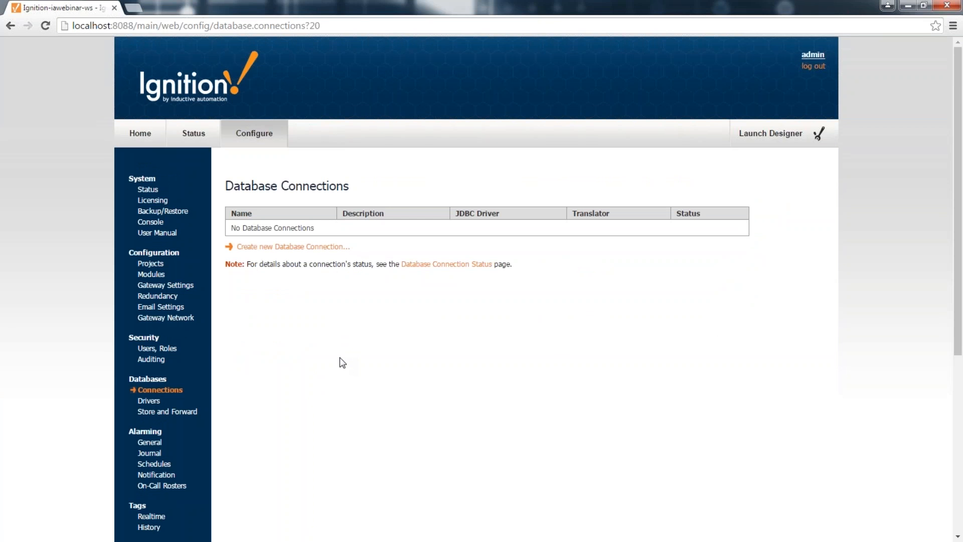
click(343, 247)
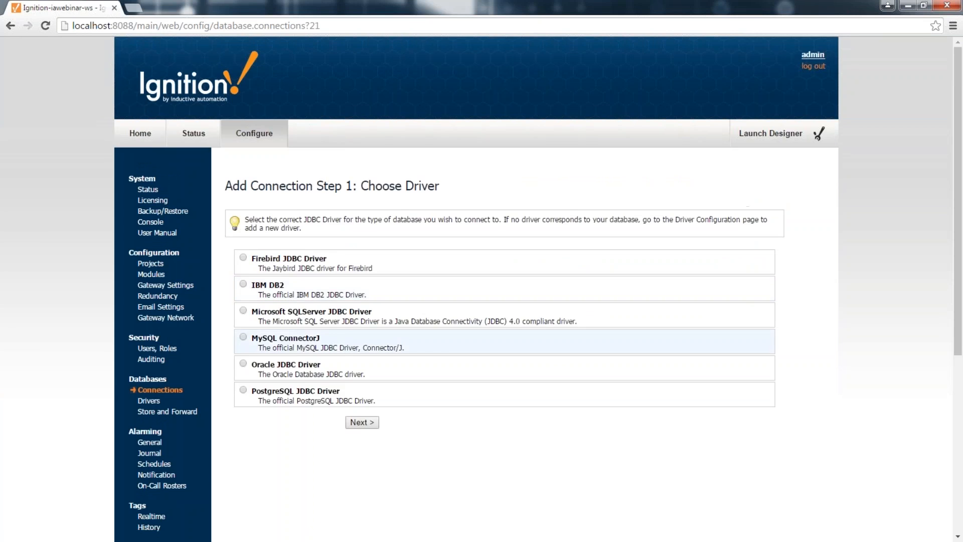
scroll(313, 346, down, 1)
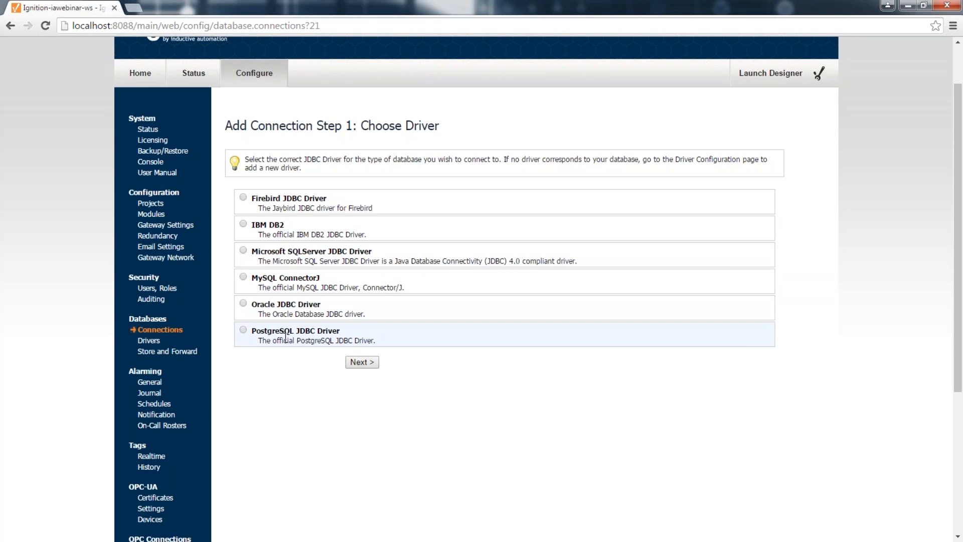
Step: Open the Database Drivers page in a new browser tab and switch to it
right_click(150, 341)
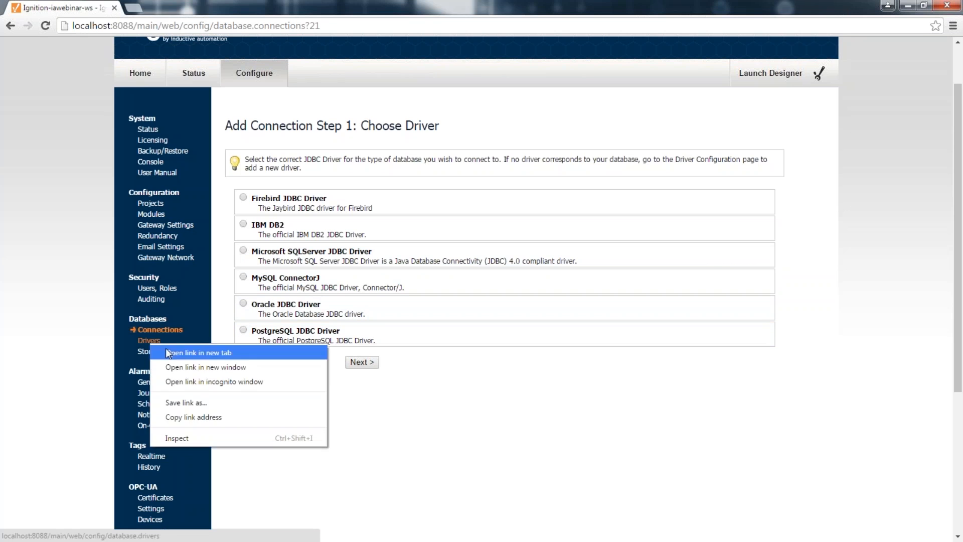
click(198, 353)
click(166, 4)
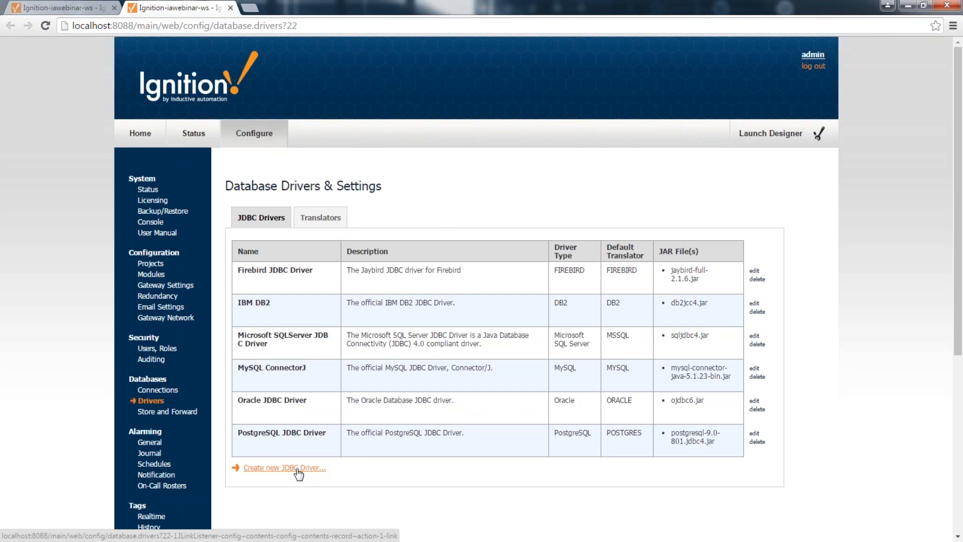
Step: Pick the MySQL ConnectorJ driver, name the connection MySQL, and set URL jdbc:mysql://localhost:3306/test
click(230, 8)
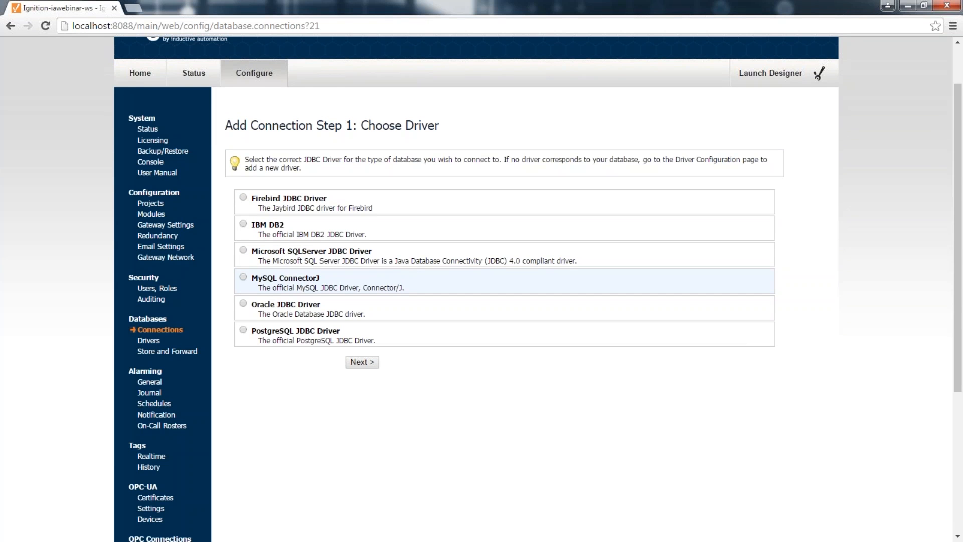
click(270, 284)
click(361, 362)
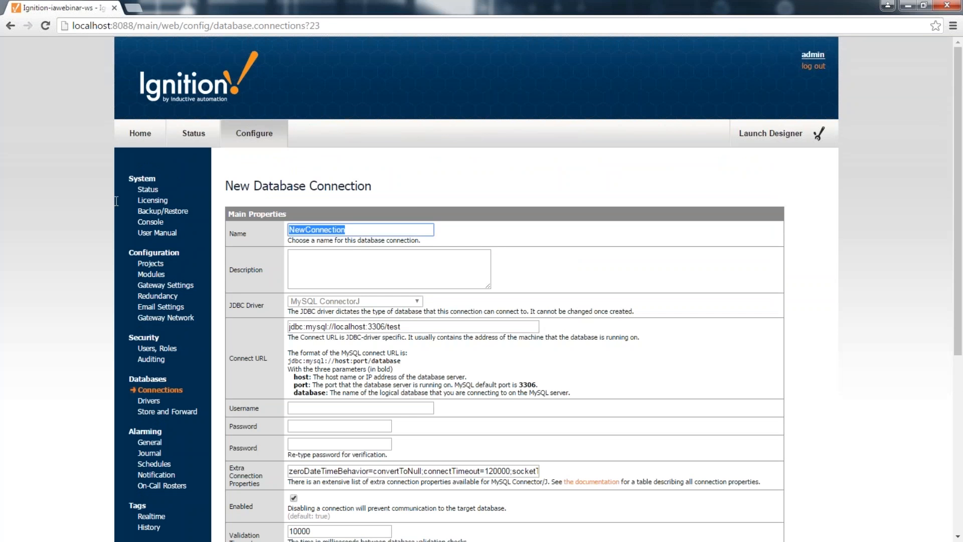
text(MySQL)
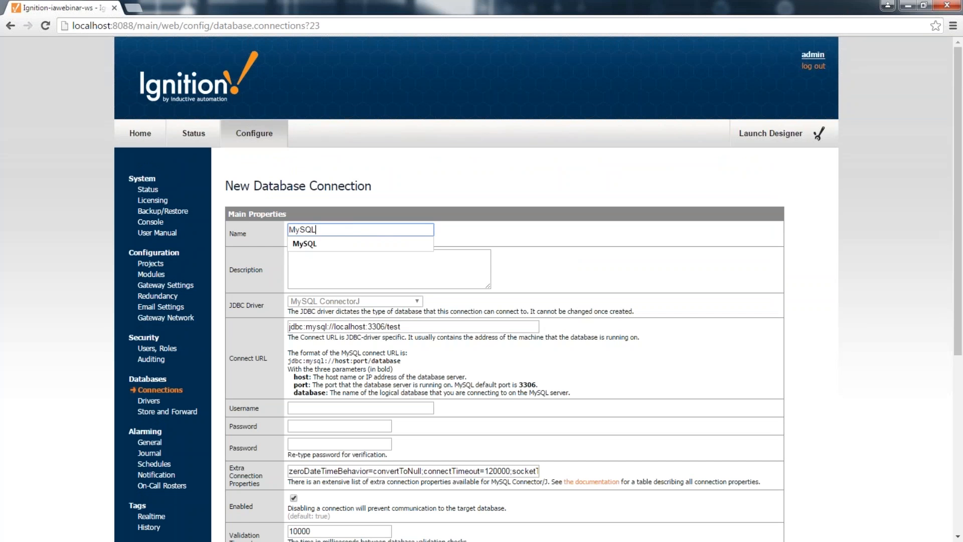
click(340, 326)
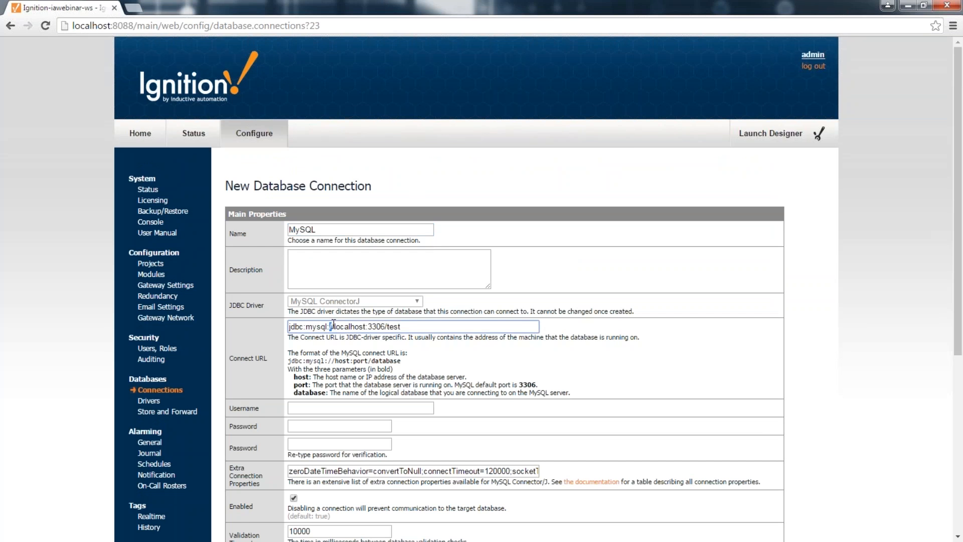
double_click(341, 326)
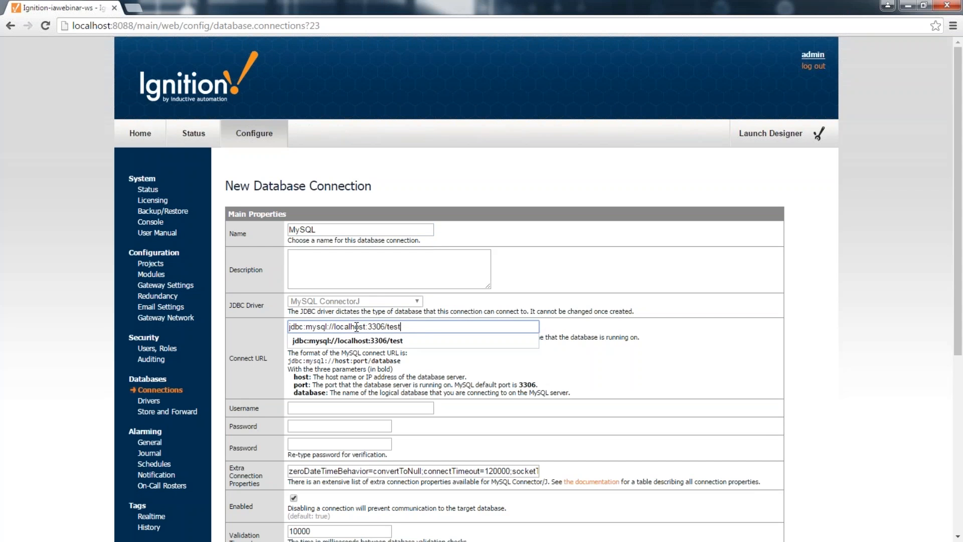
scroll(391, 326, down, 1)
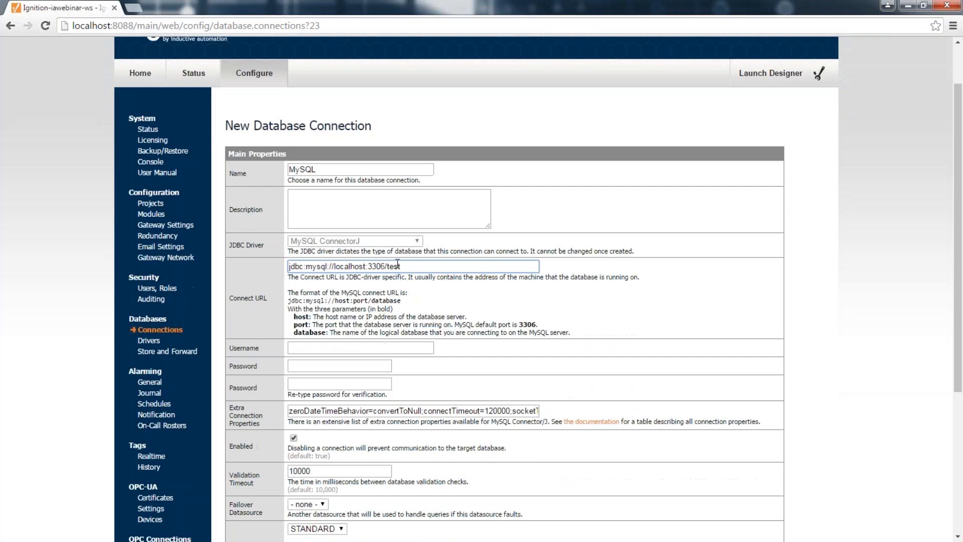
double_click(390, 267)
Step: Enter the database username, password and confirmation, then create the connection
click(350, 352)
text(root)
key(Tab)
text(root)
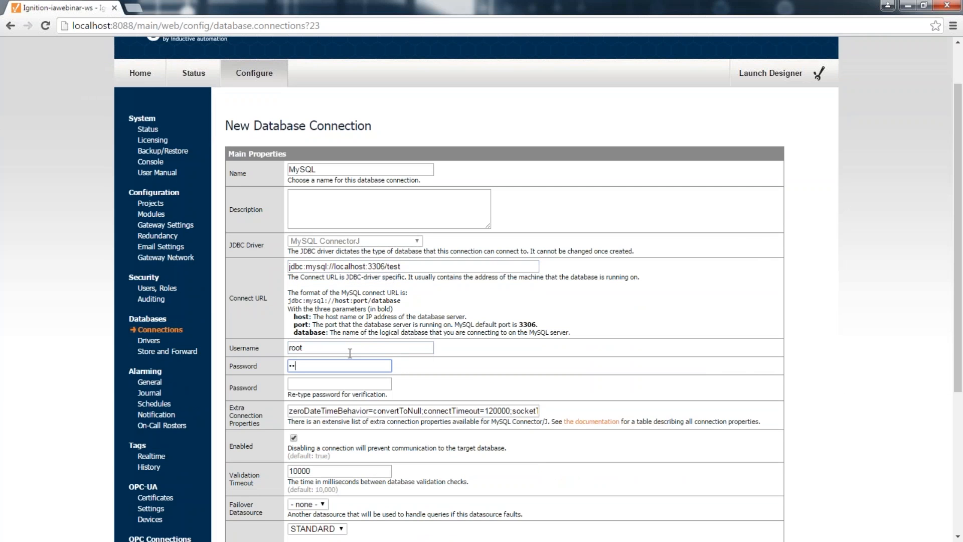
text(•)
key(Tab)
text(•••••)
key(BackSpace)
key(BackSpace)
key(BackSpace)
key(BackSpace)
key(BackSpace)
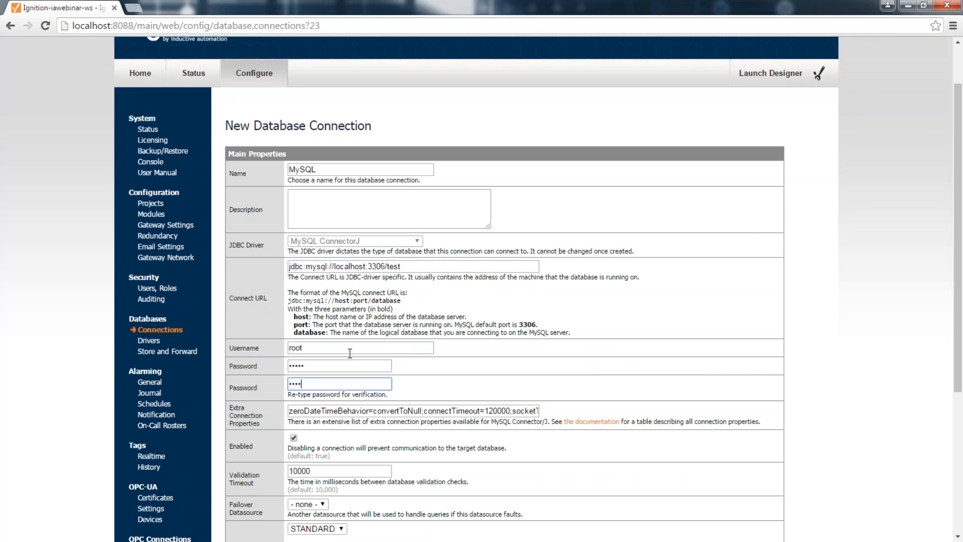
text(•••••)
scroll(350, 353, down, 4)
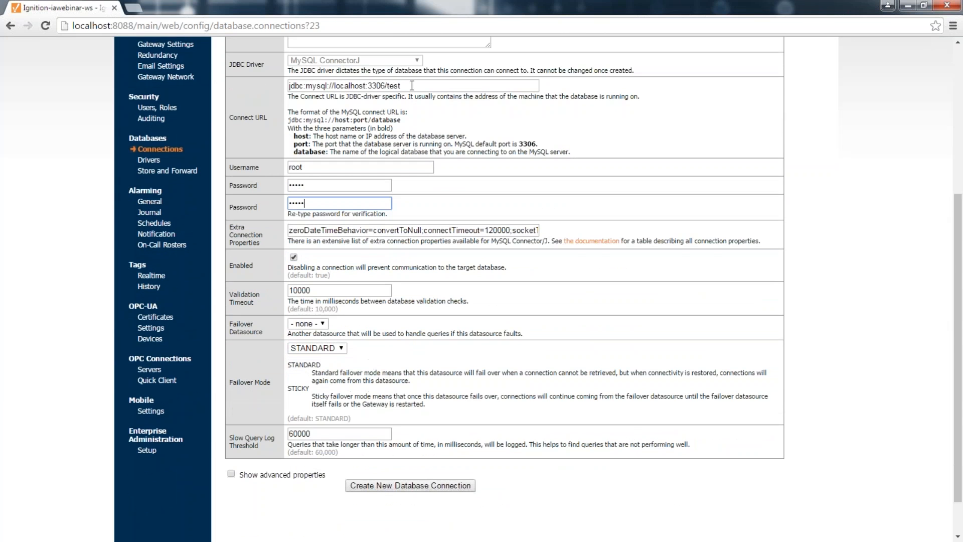
drag(412, 85, 284, 84)
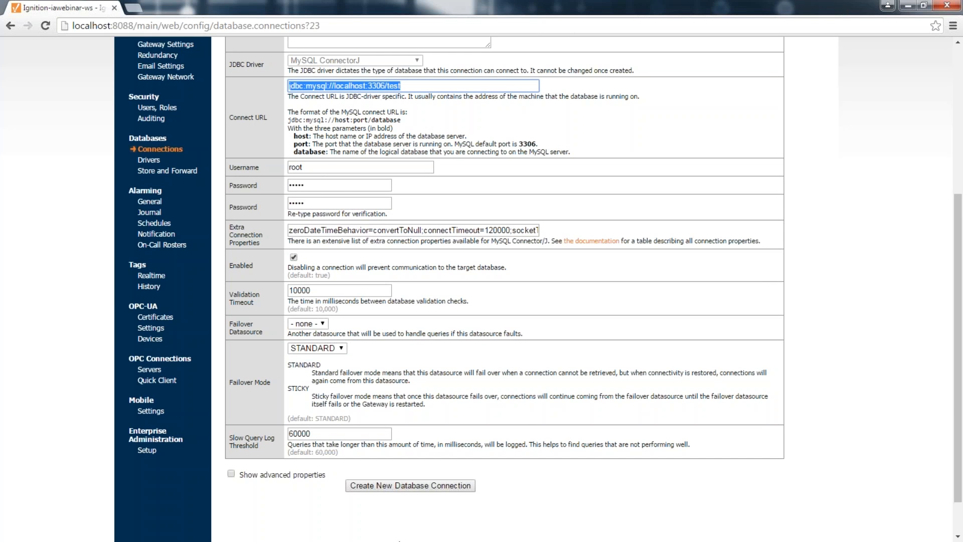
click(407, 485)
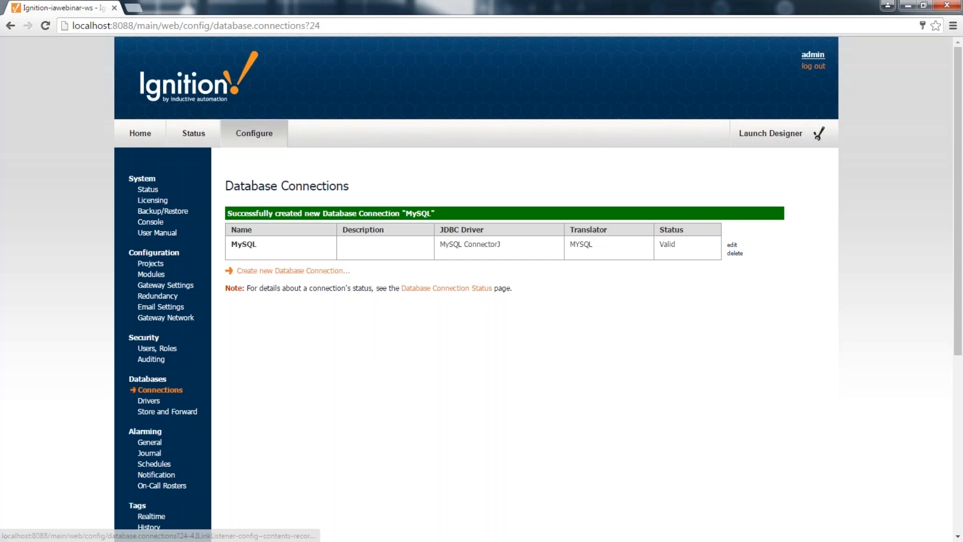
scroll(304, 300, down, 1)
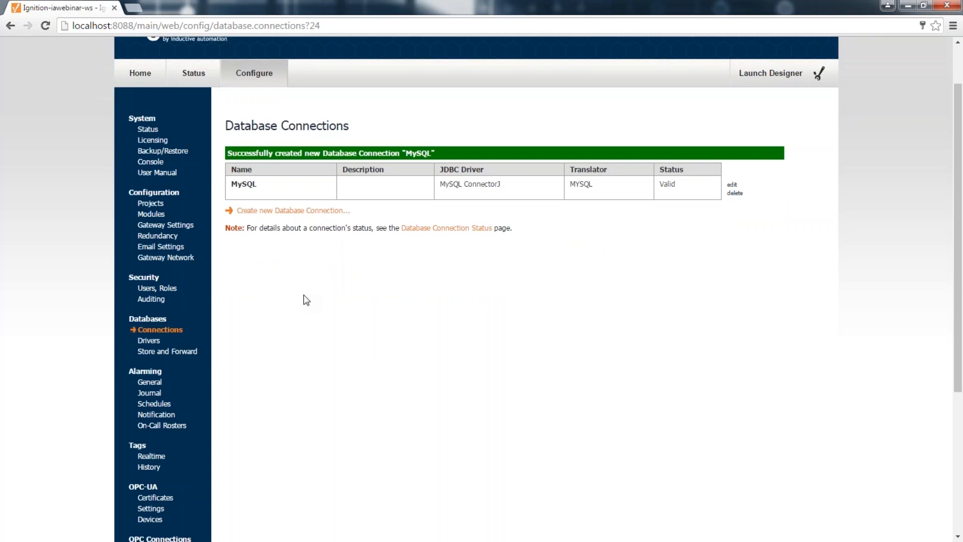
scroll(310, 334, down, 1)
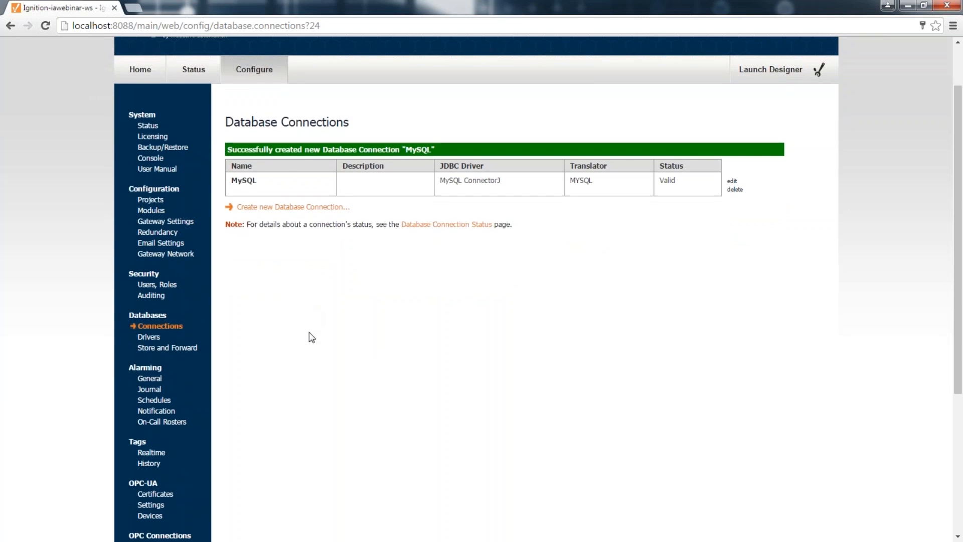
scroll(257, 416, down, 3)
scroll(261, 167, up, 3)
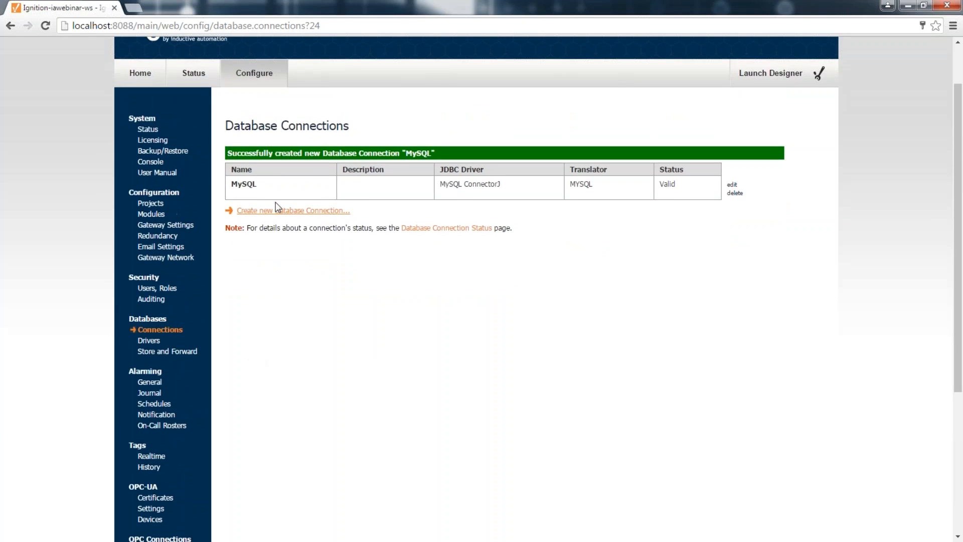
scroll(426, 193, up, 1)
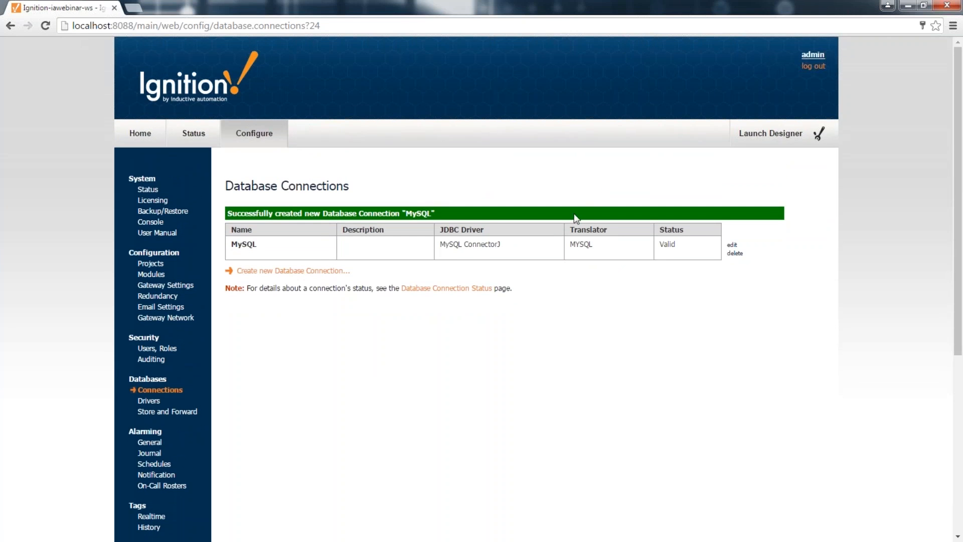
Step: Launch the Designer and log in with the gateway credentials
click(773, 134)
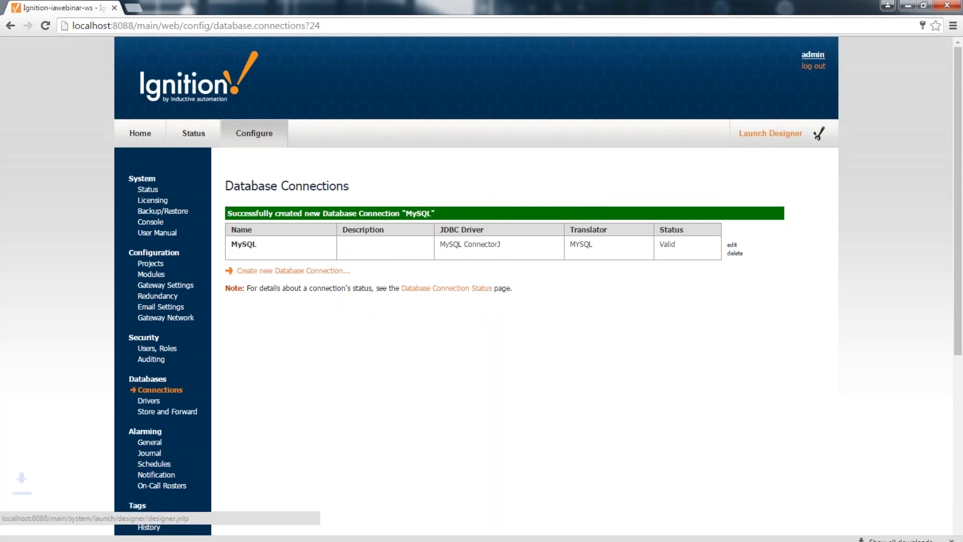
click(202, 528)
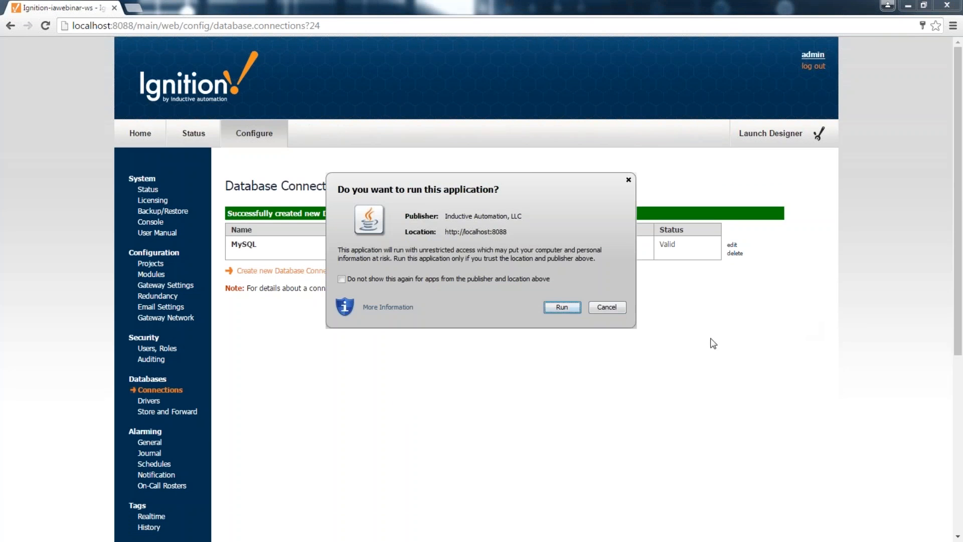
click(557, 306)
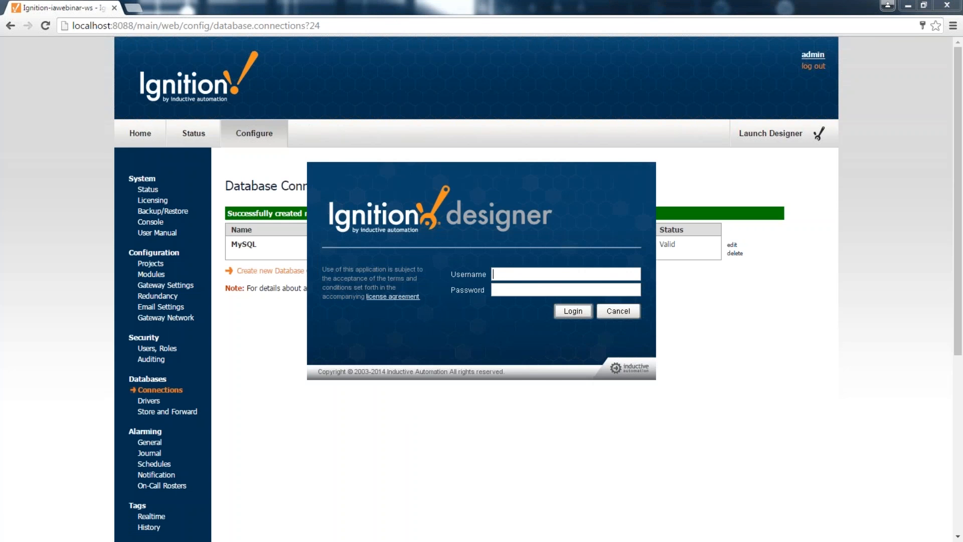
text(admin)
key(Tab)
text(password)
key(Return)
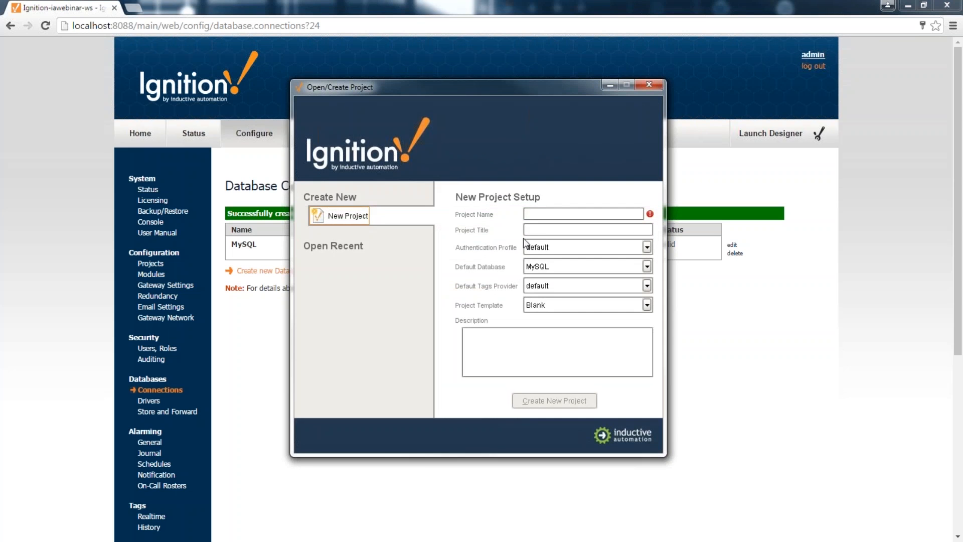
Step: Create a project named Demo using the Single-Tier Nav, North template
click(536, 215)
text(Demo)
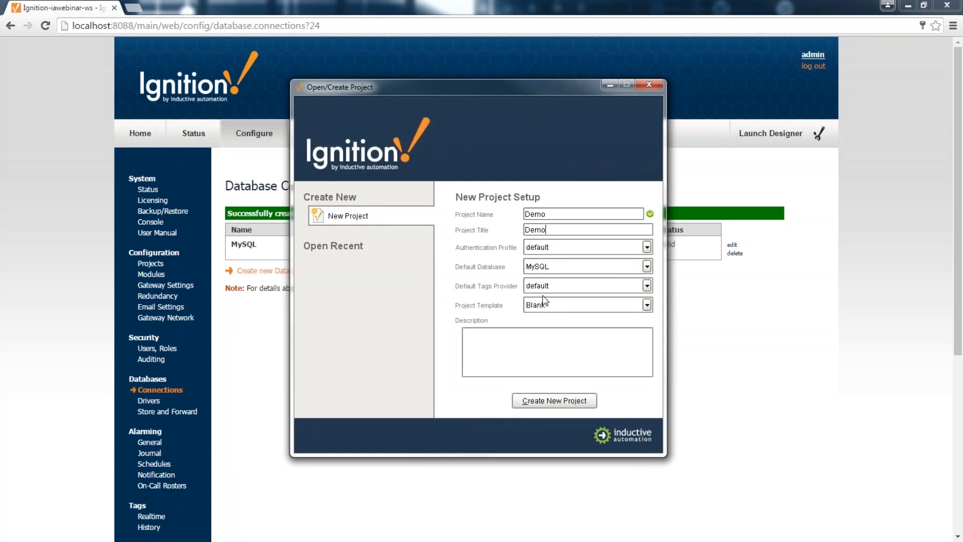
click(544, 304)
click(552, 91)
click(543, 400)
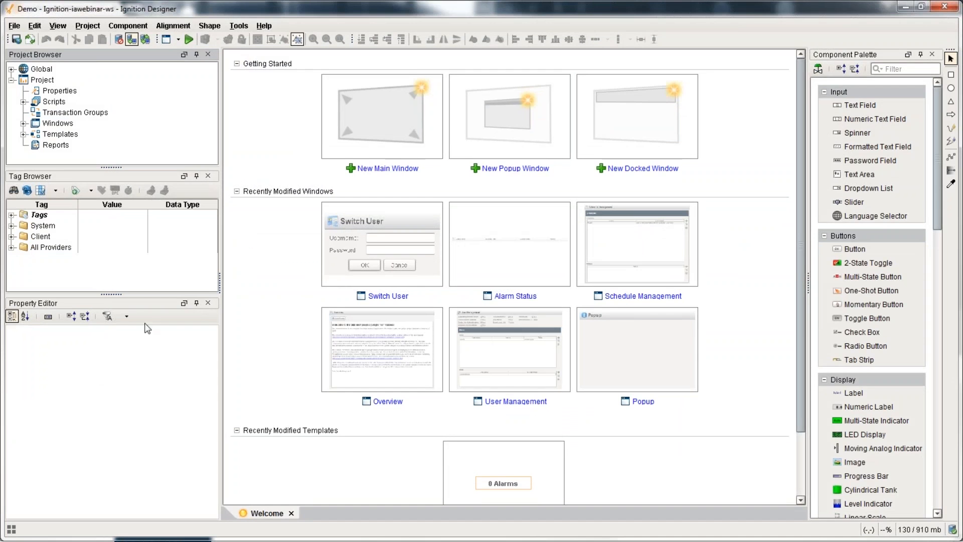
Step: Open the OPC Browser for the Tags folder and expand the MLX and CLX devices
drag(113, 332, 113, 333)
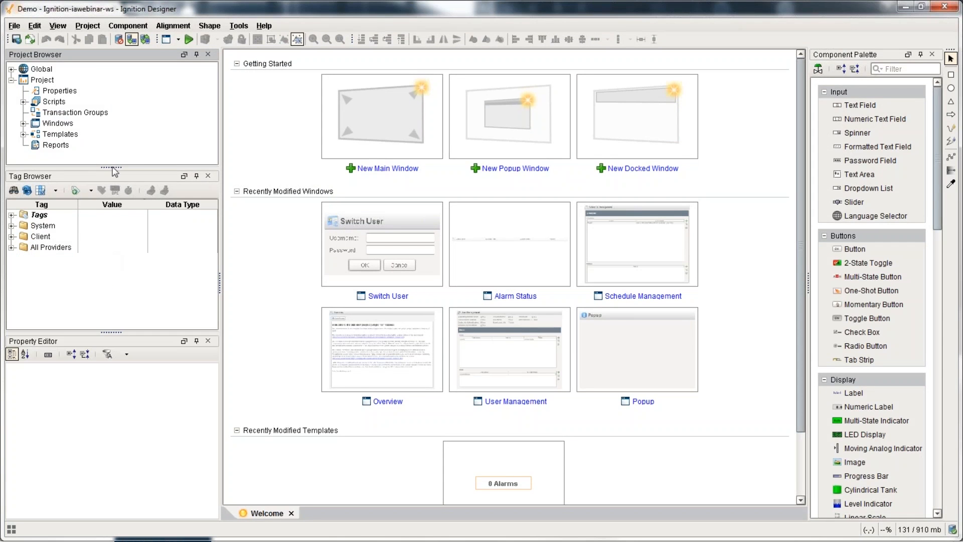
drag(112, 168, 112, 158)
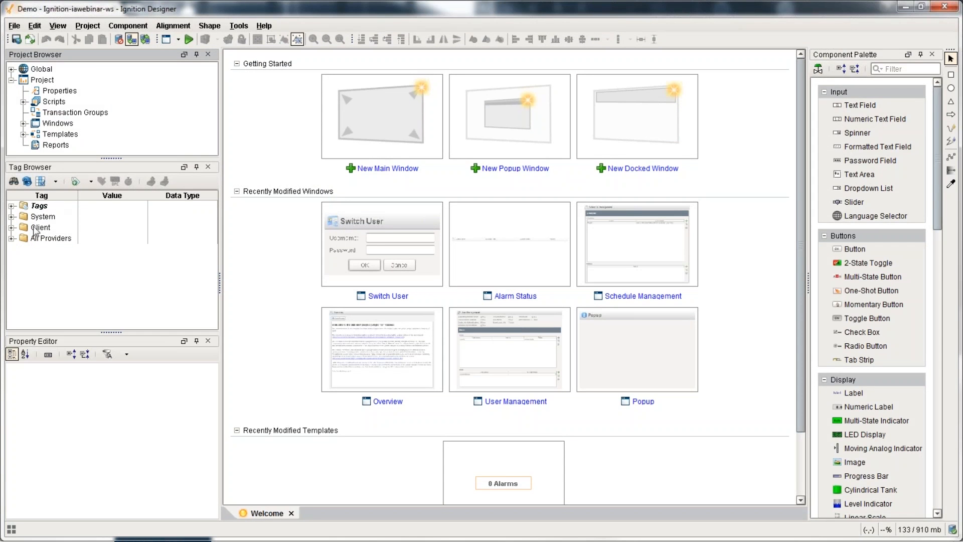
click(11, 206)
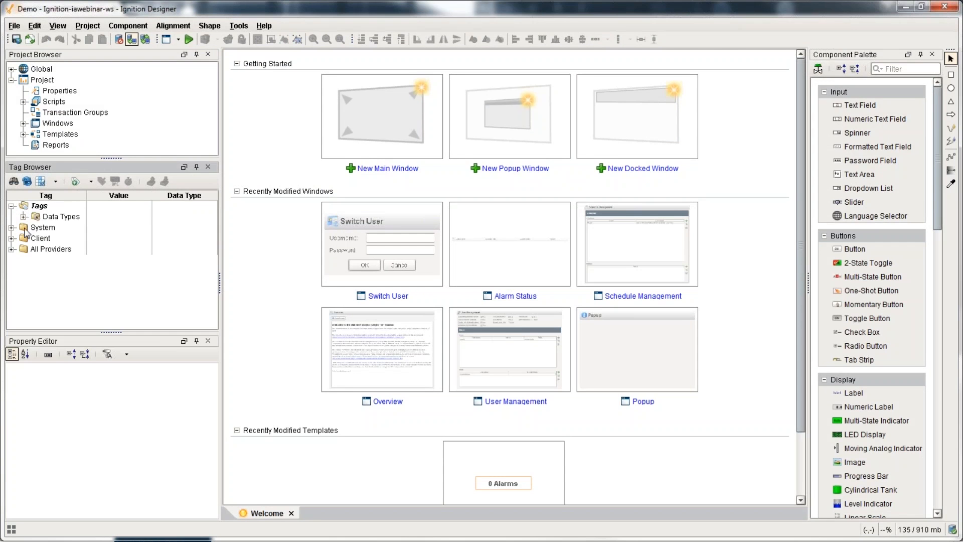
click(37, 208)
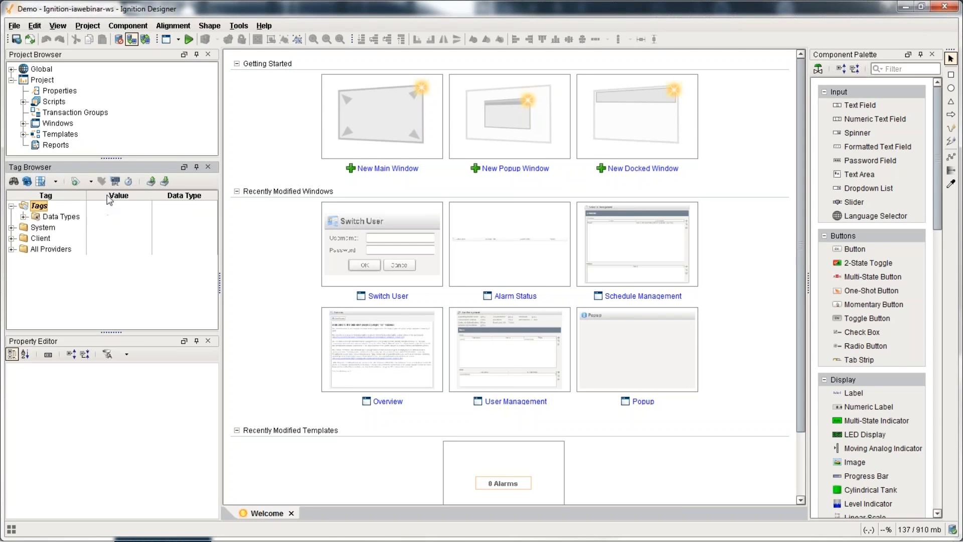
click(115, 181)
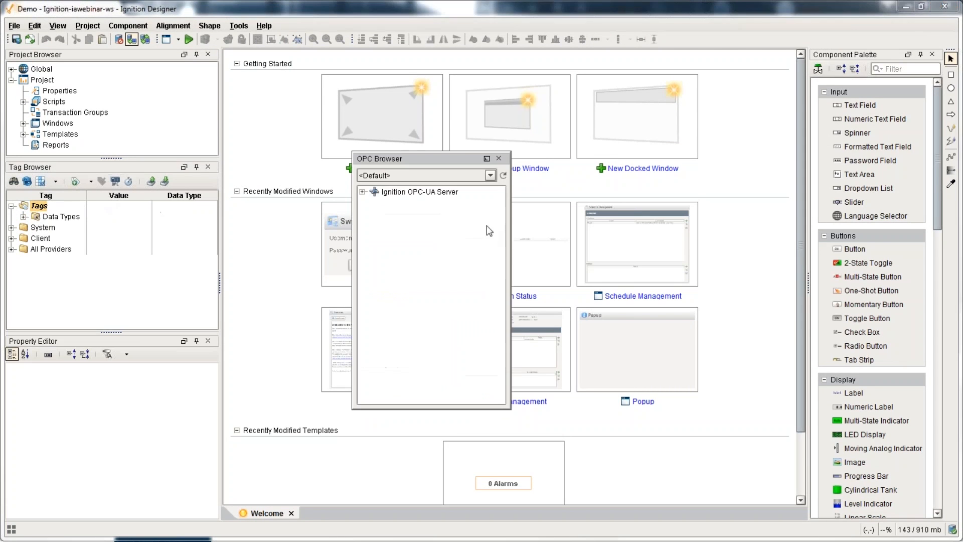
click(361, 191)
click(375, 203)
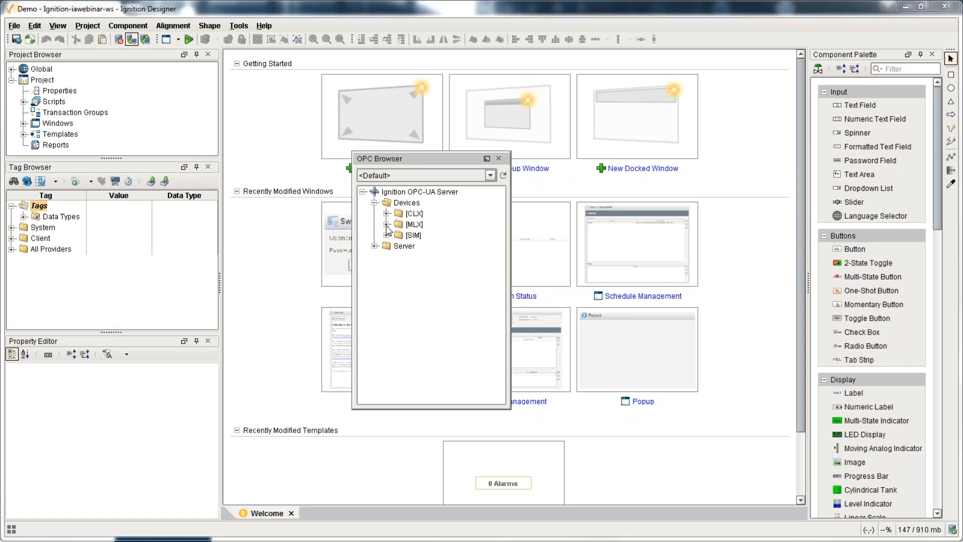
click(387, 225)
click(398, 279)
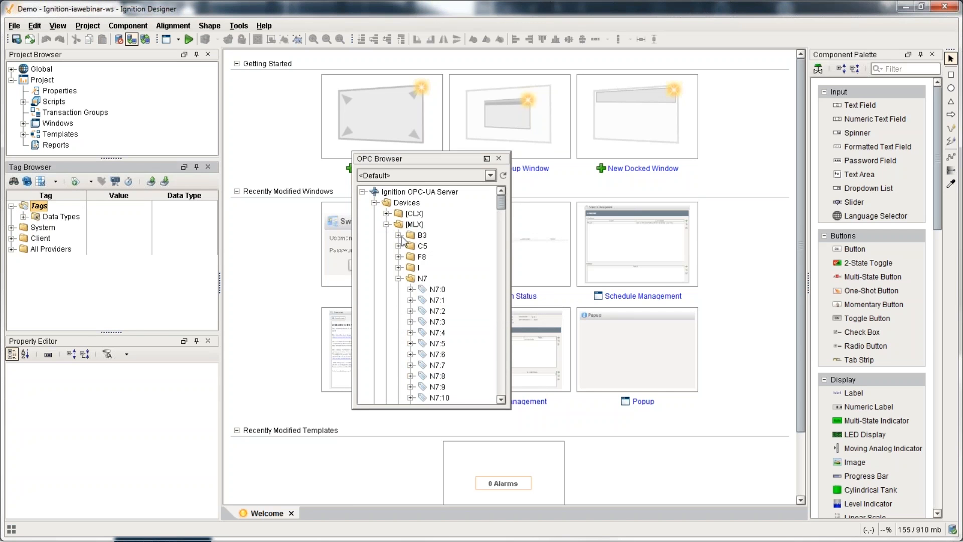
click(387, 214)
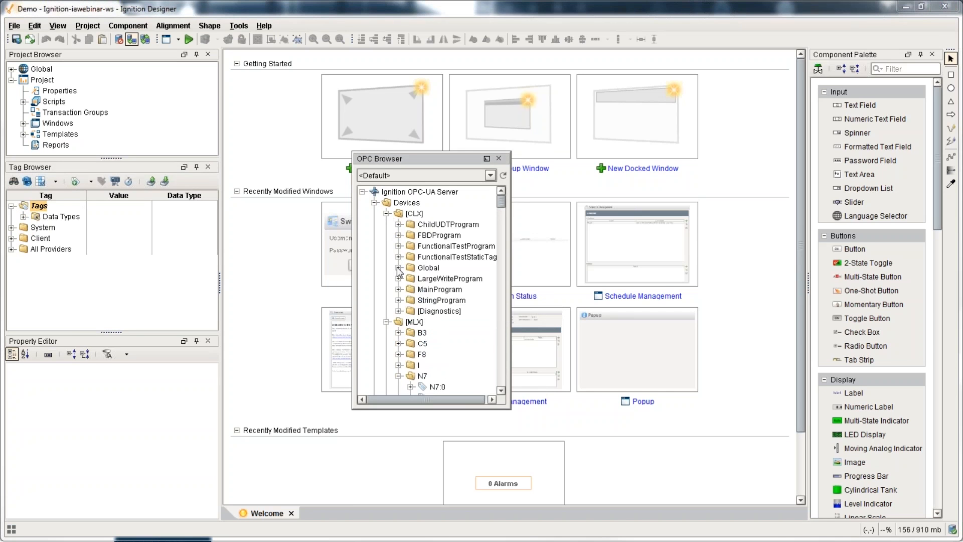
click(398, 267)
Step: Drag the MLX F8 and N7 folders onto Tags
scroll(412, 299, down, 2)
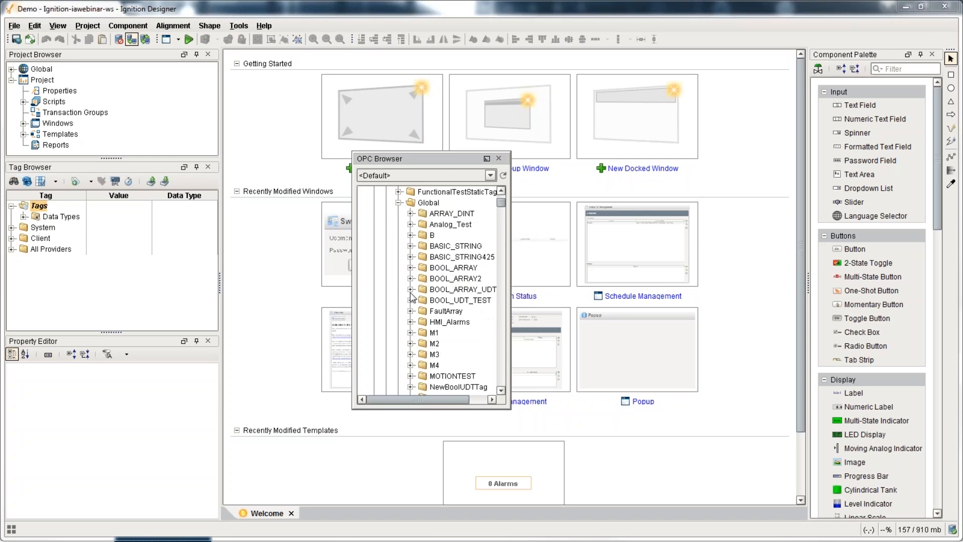
click(410, 333)
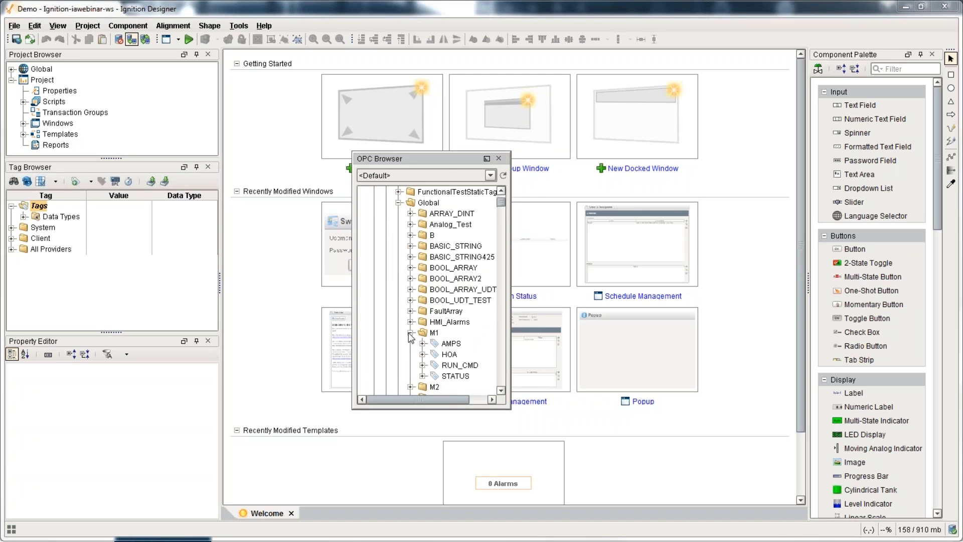
scroll(411, 337, down, 1)
scroll(406, 334, down, 2)
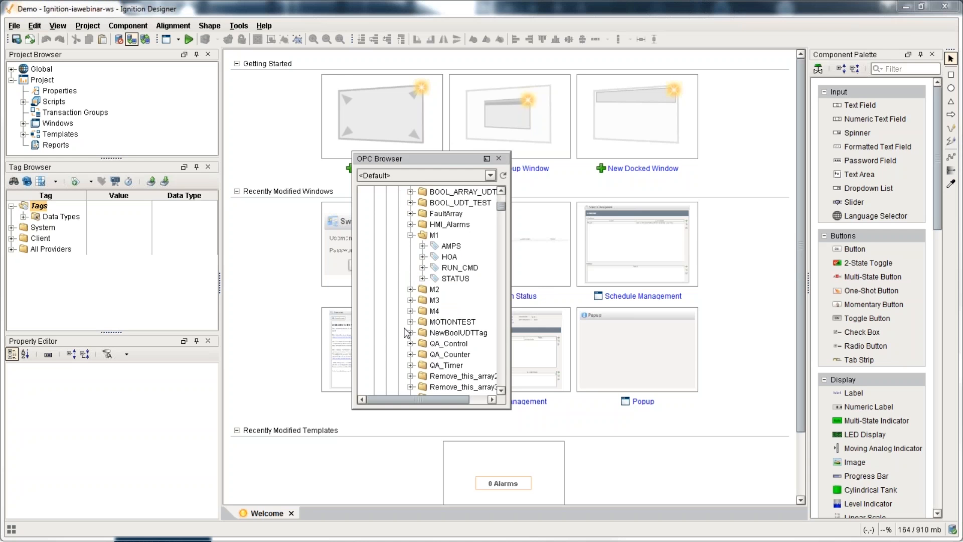
scroll(407, 334, up, 4)
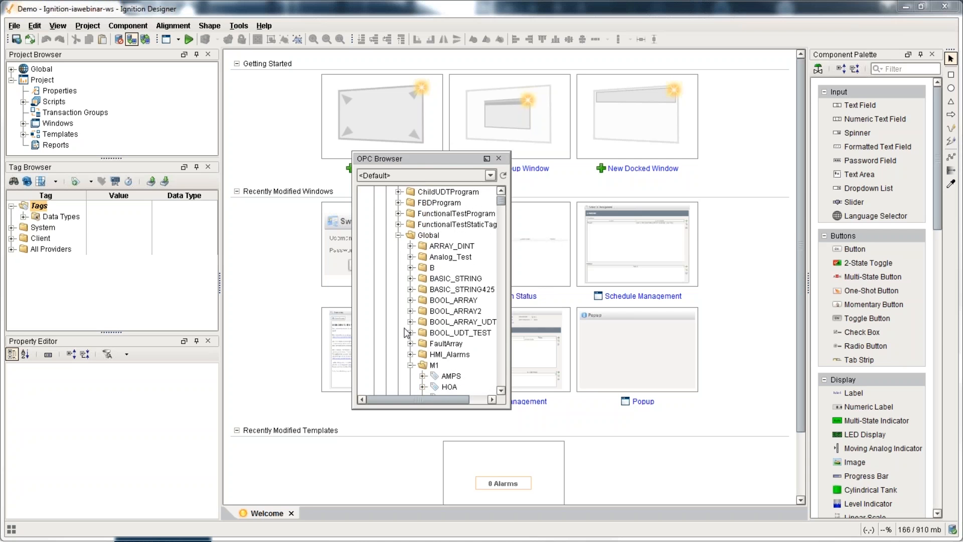
scroll(407, 334, up, 1)
click(387, 214)
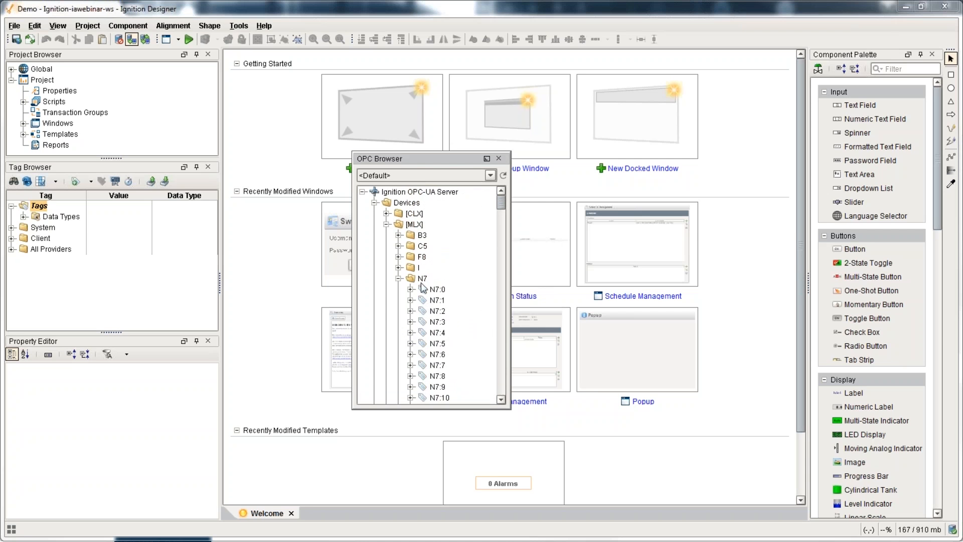
double_click(421, 279)
ctrl+click(422, 256)
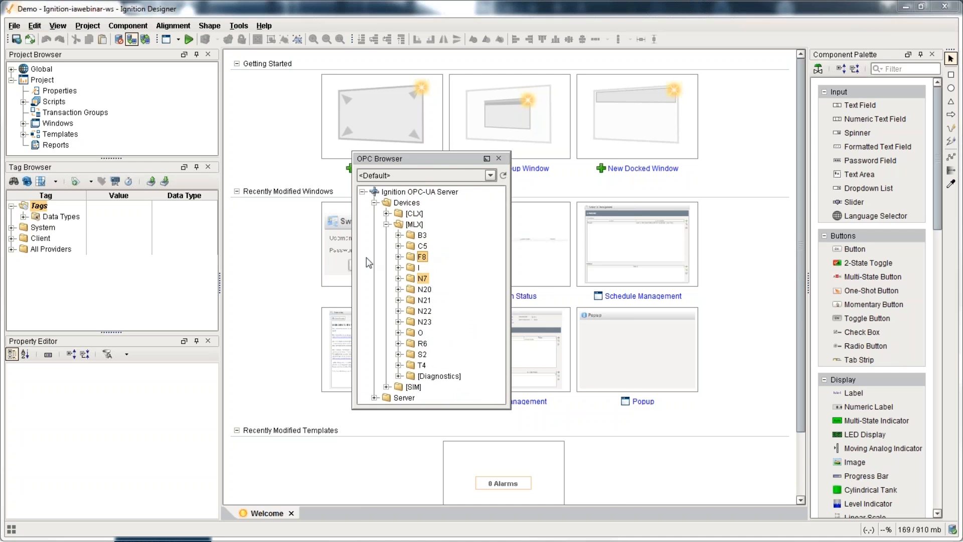
drag(369, 262, 44, 227)
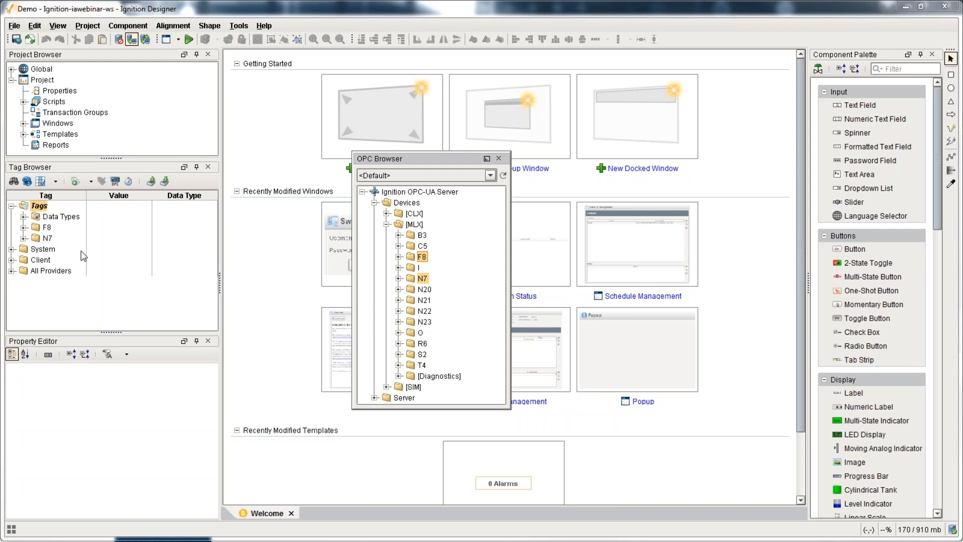
Step: Rename the N7:0 tag to Amps
click(24, 239)
click(60, 249)
key(F2)
text(Am)
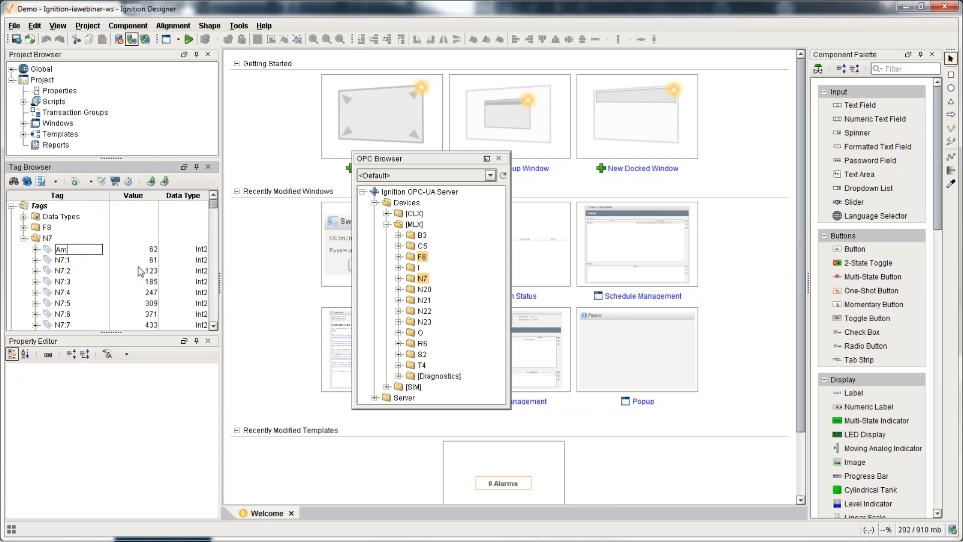
text(ps)
key(Return)
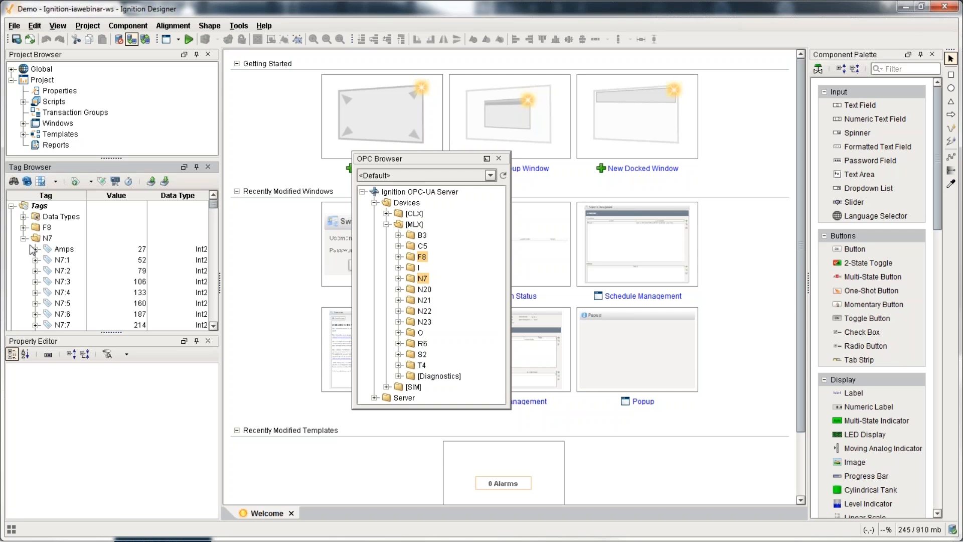
Step: Add the CLX M1 folder to Tags
click(386, 213)
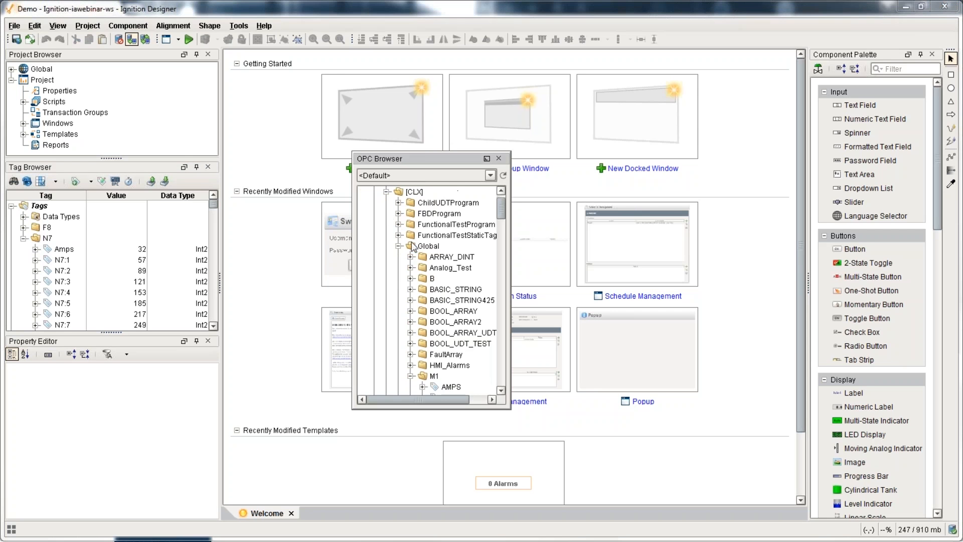
scroll(414, 280, down, 3)
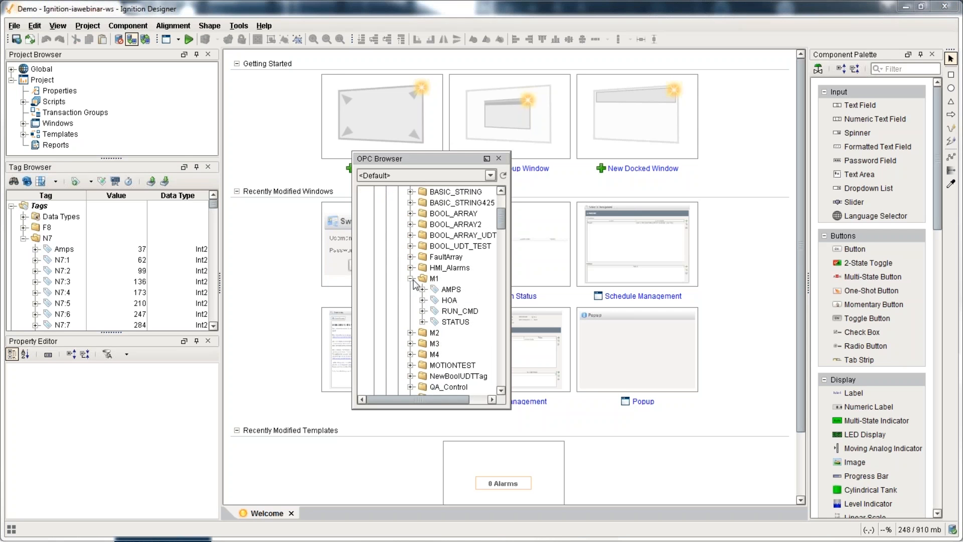
click(432, 280)
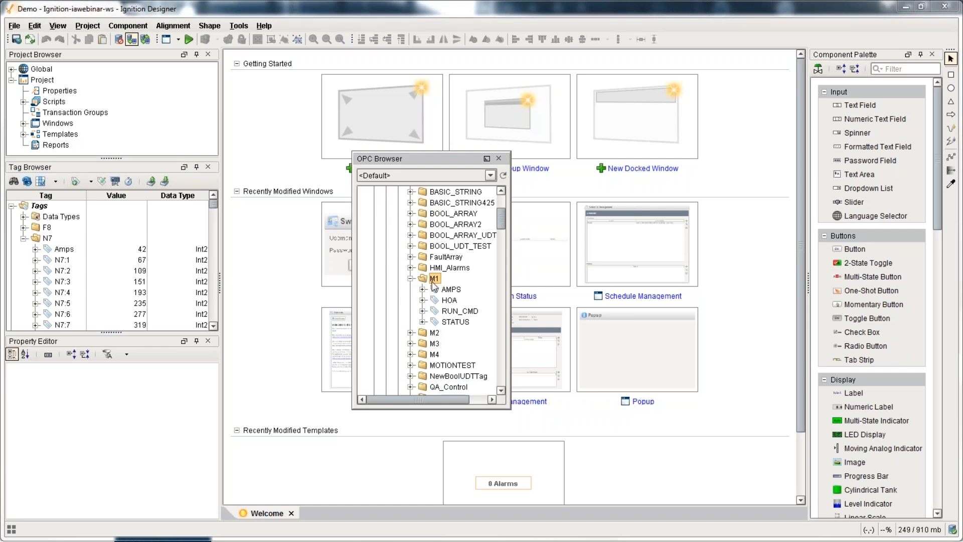
drag(434, 286, 39, 205)
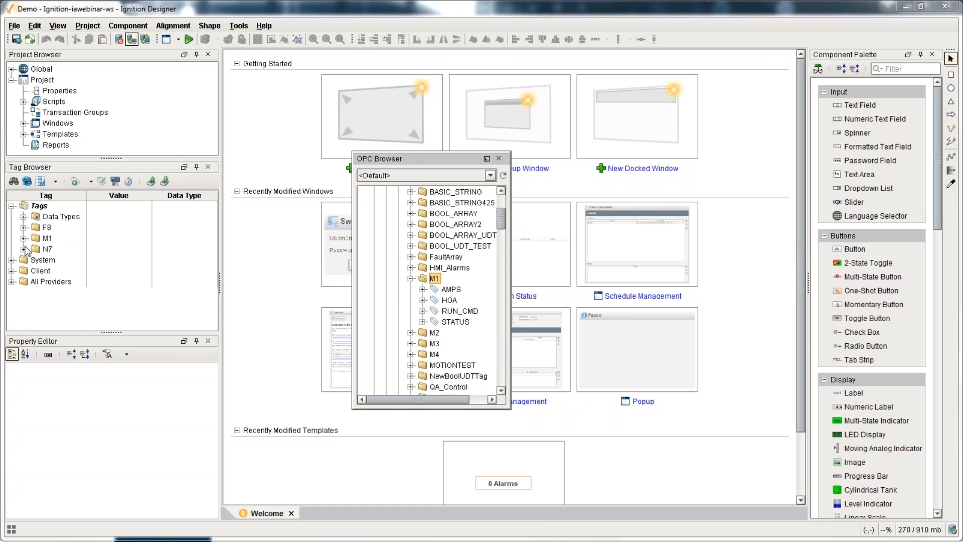
click(23, 239)
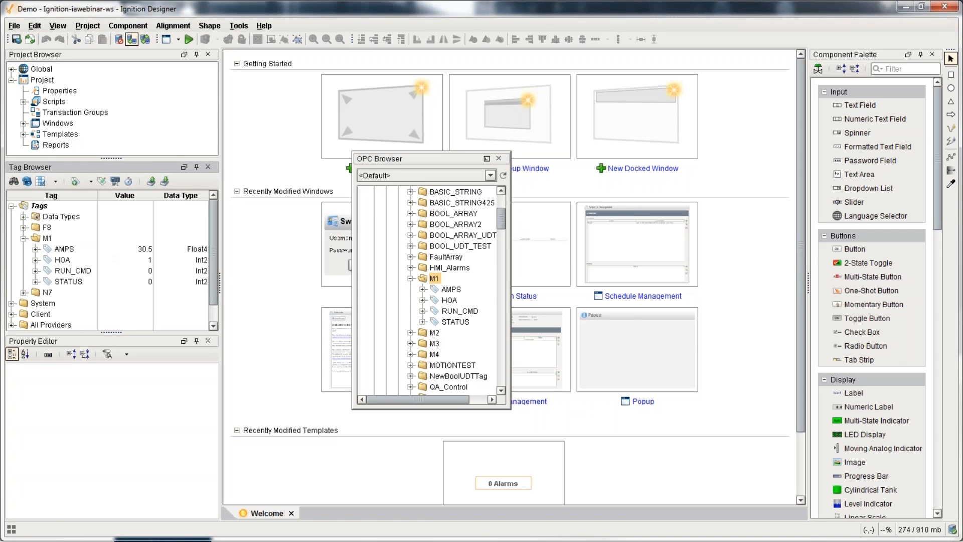
Step: Add the six SIM folders, Ramp through Writeable, to Tags and close the OPC Browser
scroll(389, 226, up, 5)
click(387, 214)
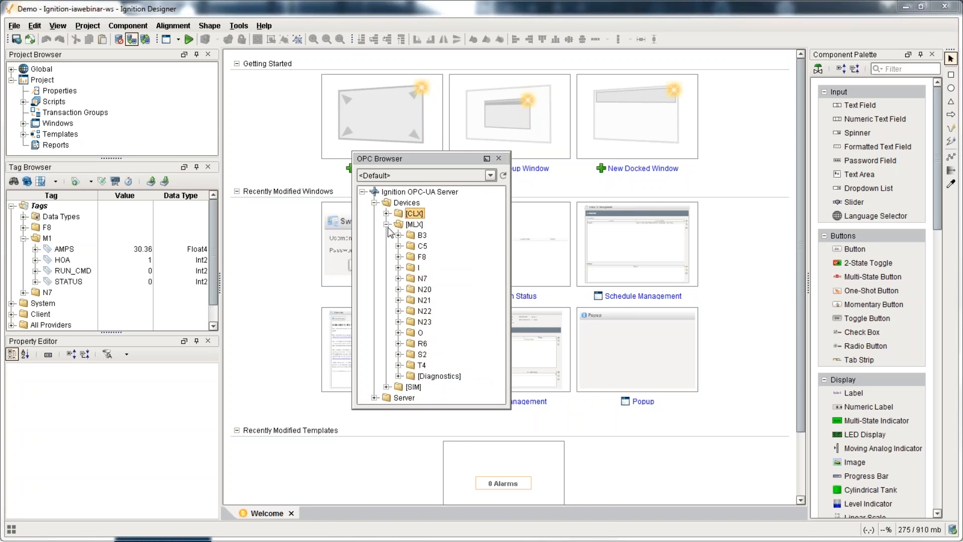
click(387, 224)
click(386, 235)
click(428, 246)
shift+click(432, 300)
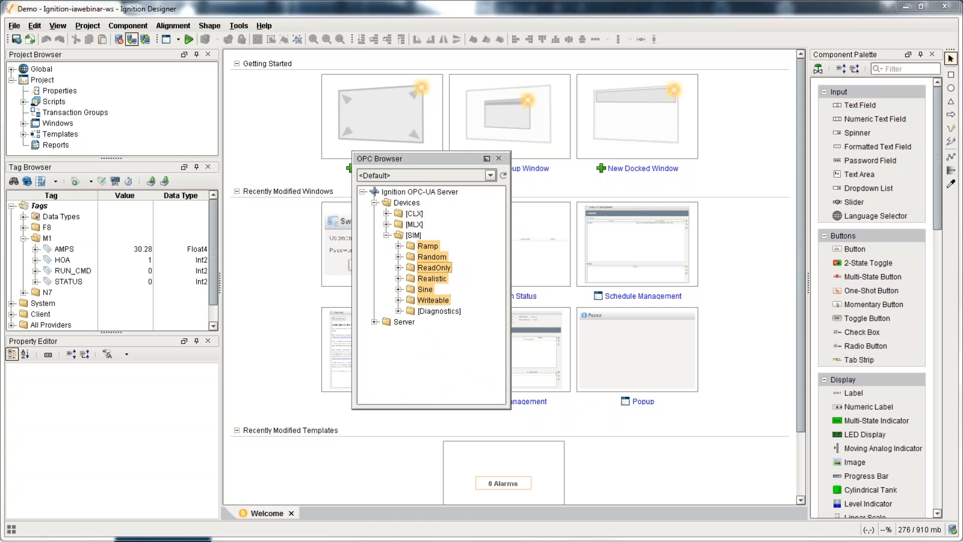
drag(434, 267, 38, 207)
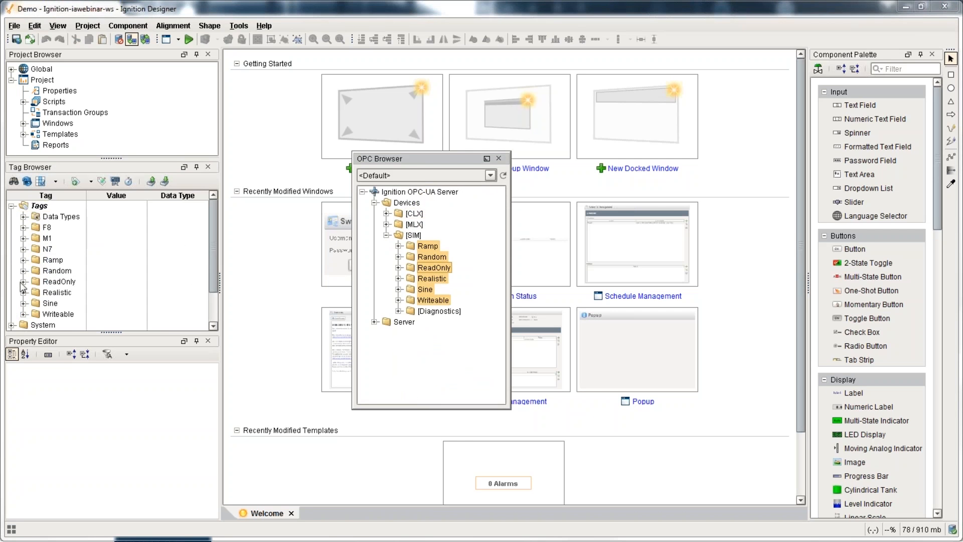
click(24, 248)
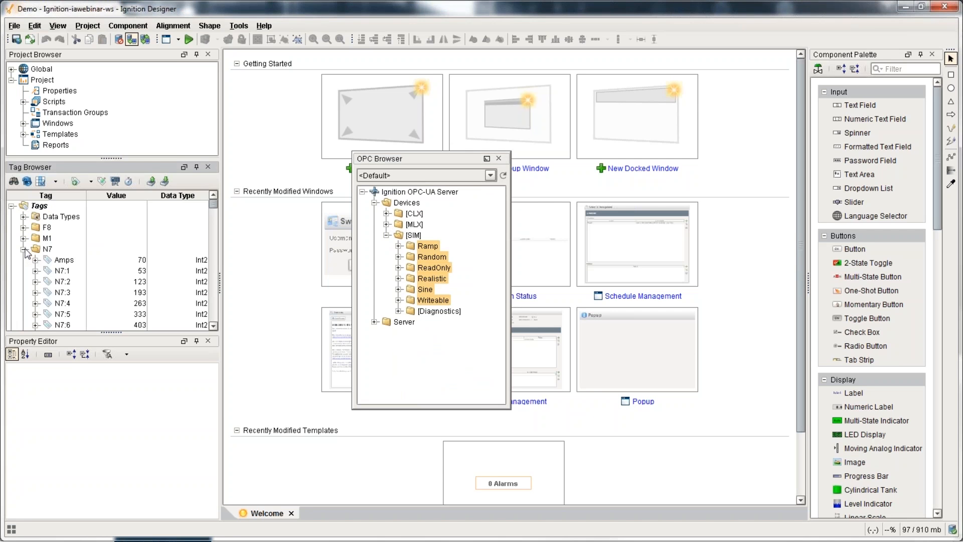
scroll(38, 256, down, 1)
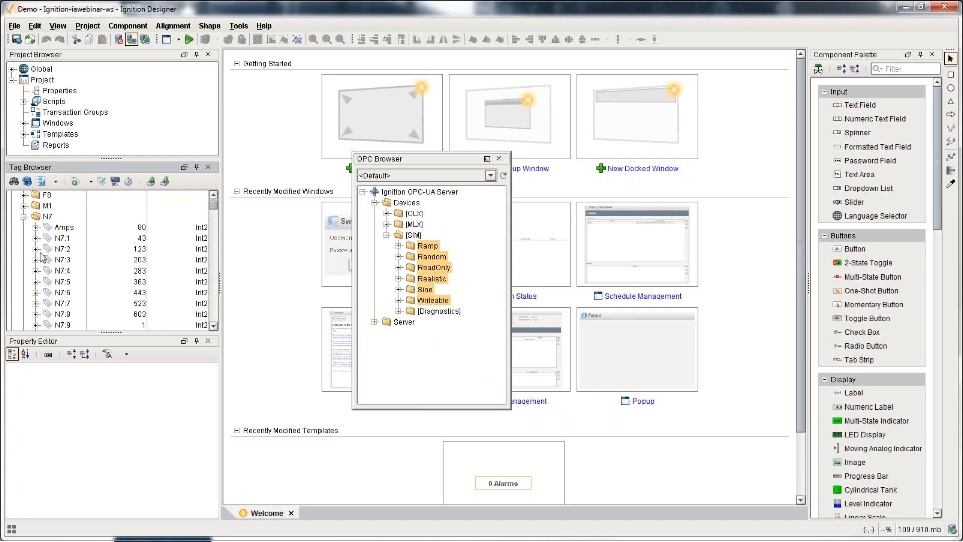
click(499, 158)
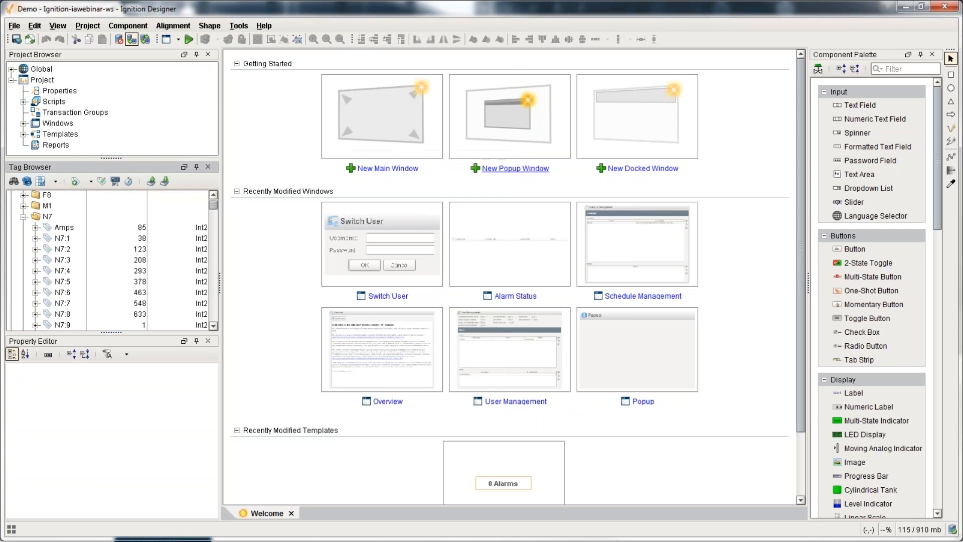
Step: Open the Overview window under Main Windows and delete its welcome text
click(24, 123)
click(36, 106)
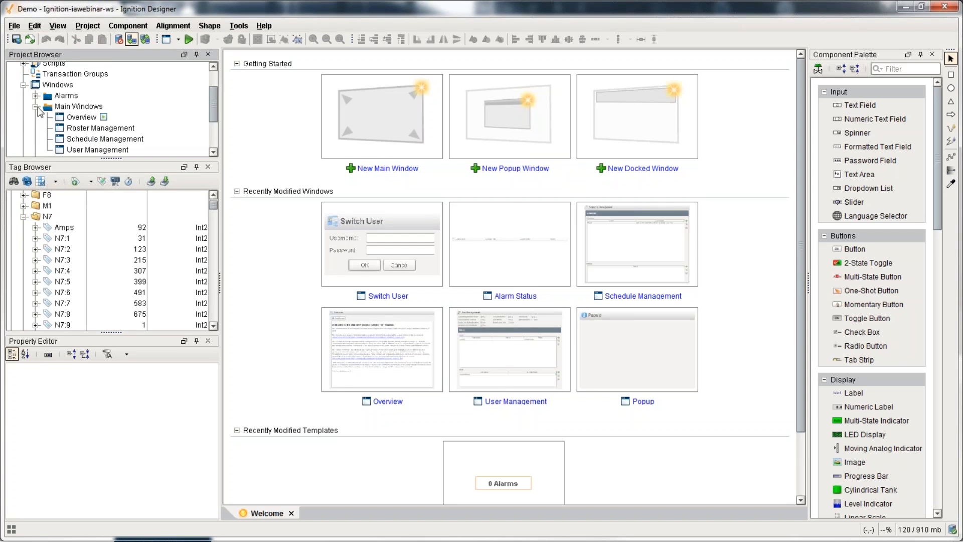
double_click(86, 119)
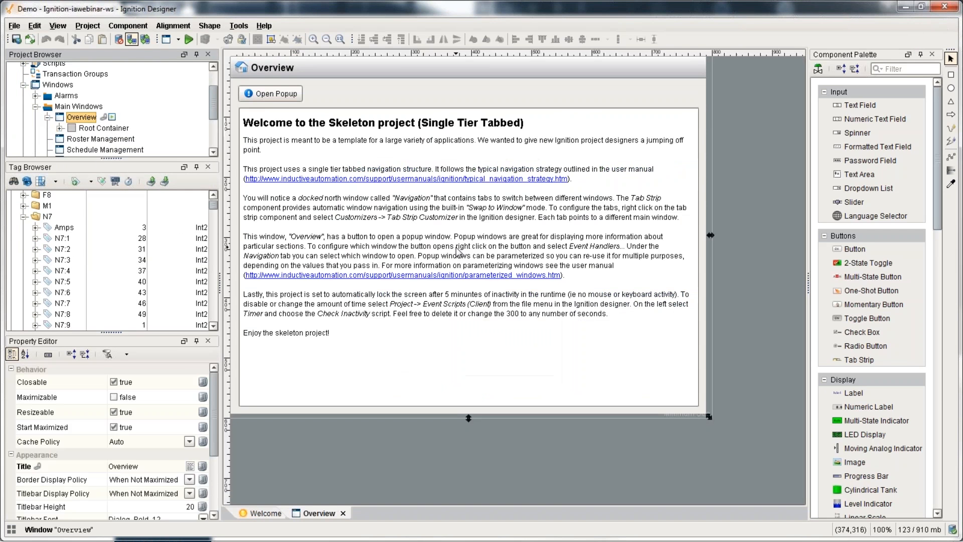
key(Delete)
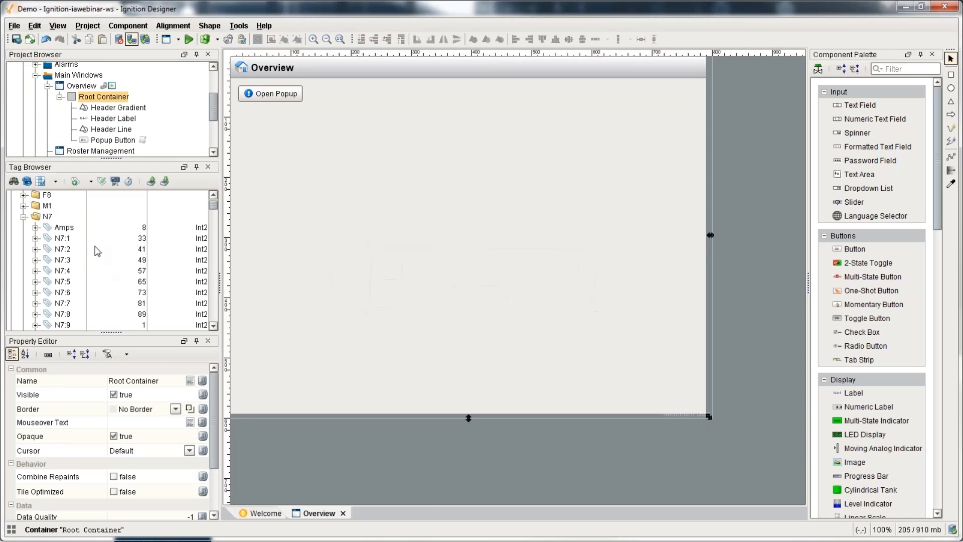
Step: Add Amps as a cylindrical tank, N7:1 as an LED display, and N7:2 as a numeric label
drag(69, 231, 246, 121)
mouse_move(268, 129)
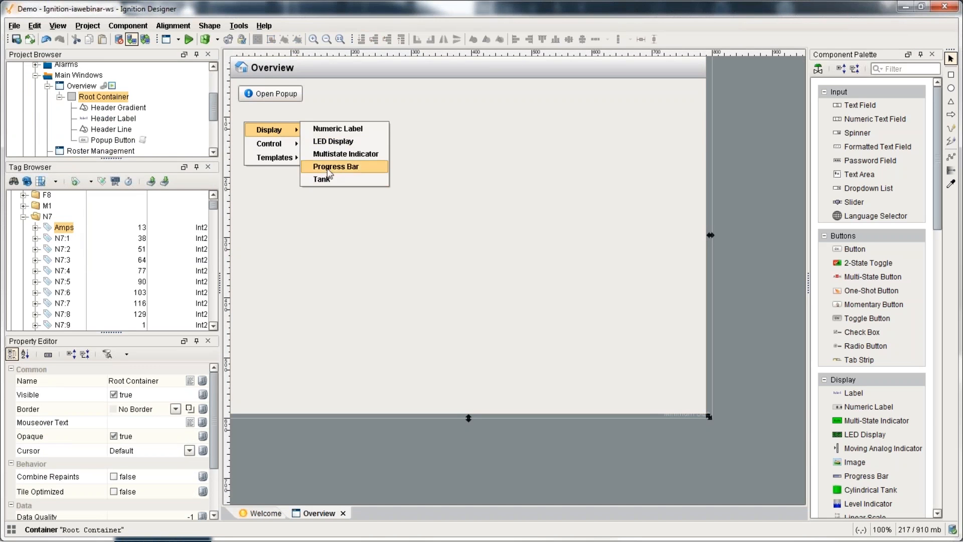
click(326, 191)
drag(63, 238, 343, 117)
mouse_move(362, 120)
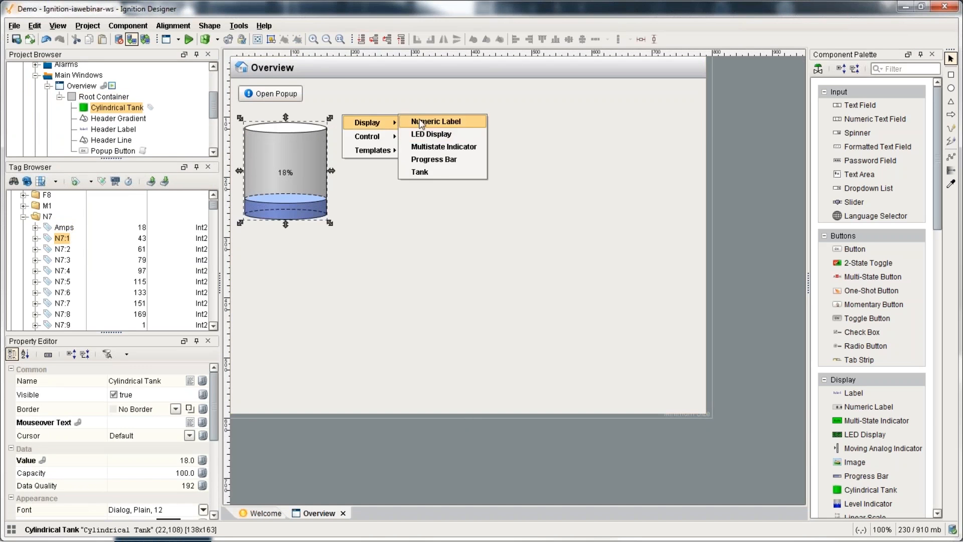
click(431, 134)
drag(63, 249, 344, 139)
mouse_move(364, 144)
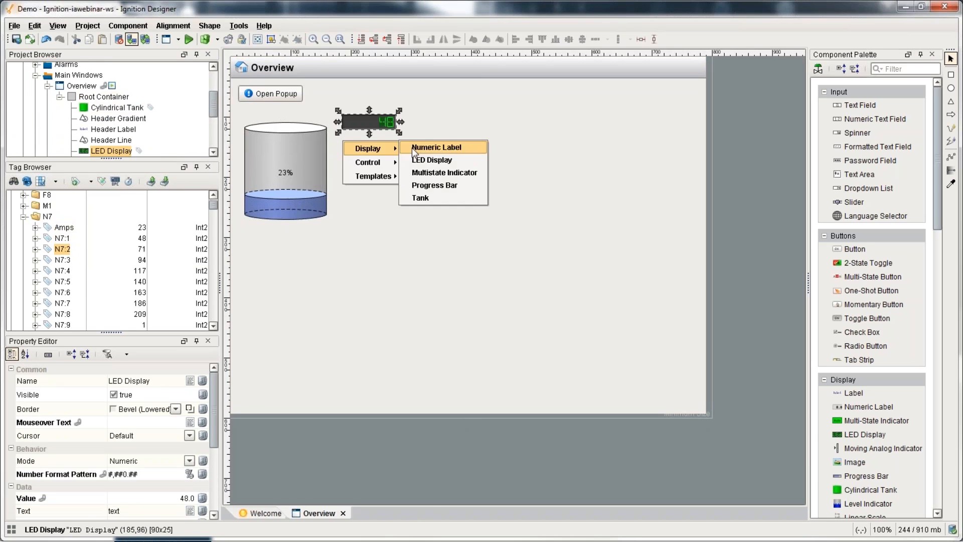
click(421, 146)
Step: Add an on/off toggle bound to N7:9 and a Hand/Off/Auto button bound to N7:12
scroll(78, 272, down, 1)
drag(63, 291, 363, 171)
mouse_move(397, 188)
click(463, 237)
scroll(69, 307, down, 1)
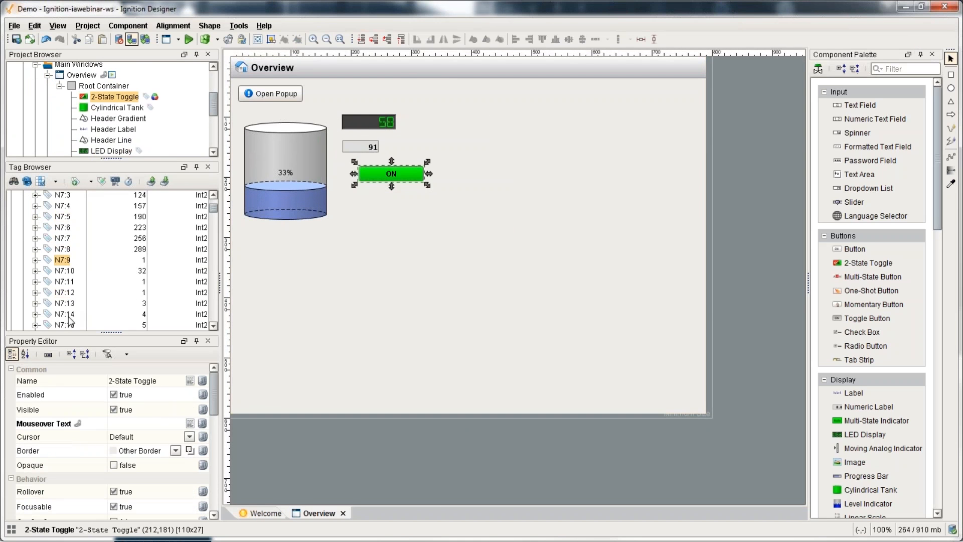
drag(64, 297, 370, 191)
mouse_move(396, 217)
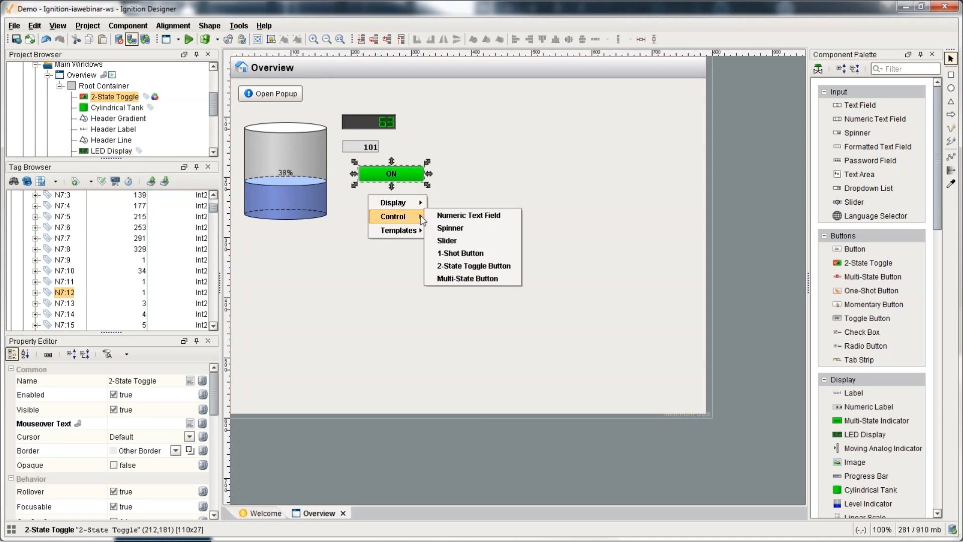
click(476, 280)
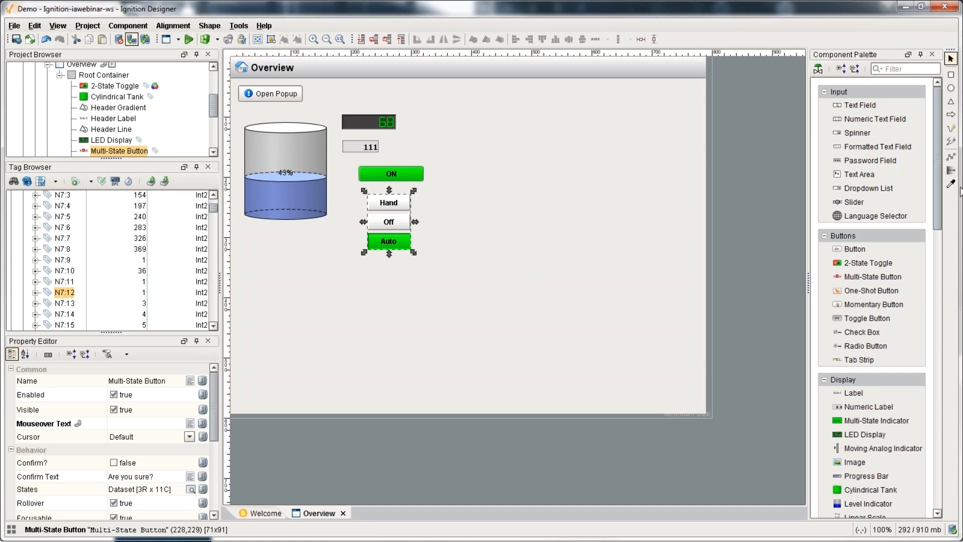
Step: Place a Meter on the window and bind it to the Amps tag
drag(937, 175, 926, 158)
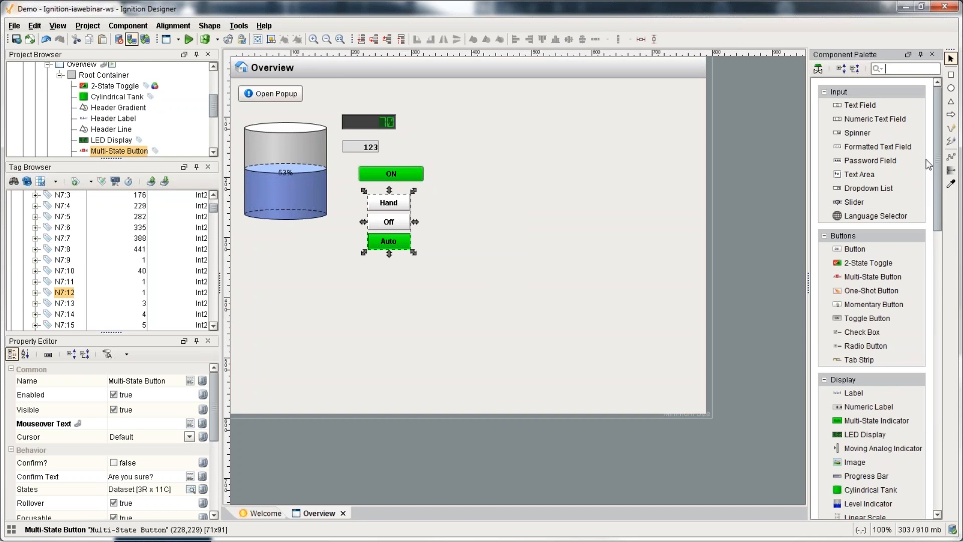
scroll(872, 339, down, 6)
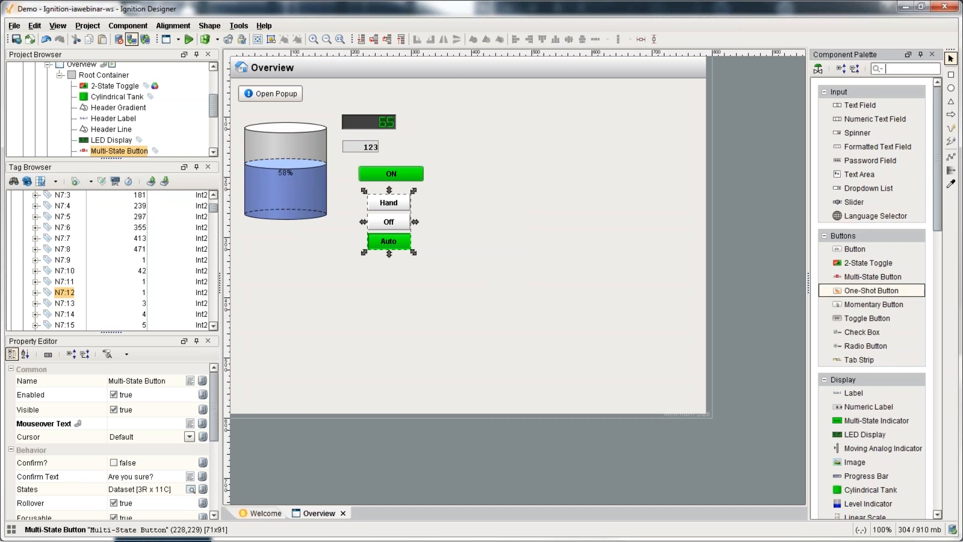
scroll(872, 339, down, 2)
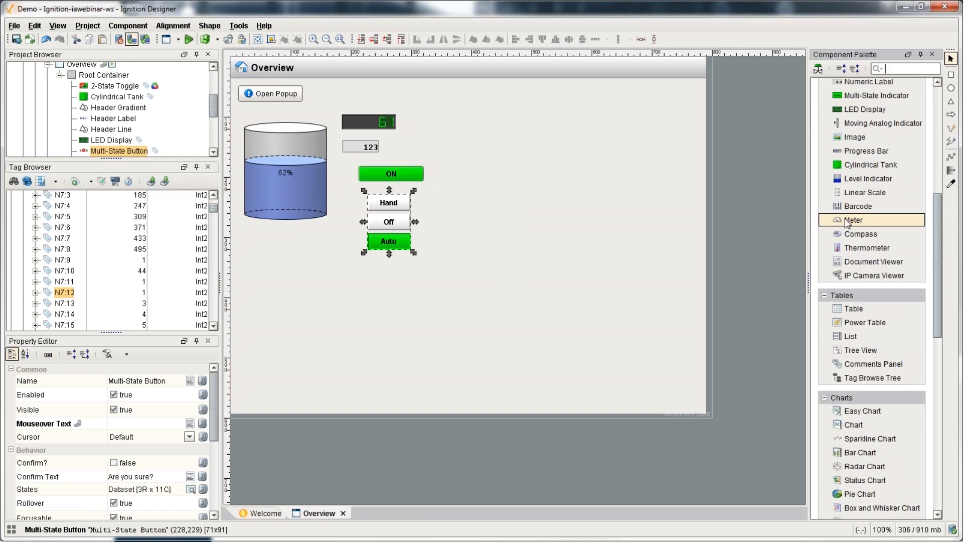
drag(853, 219, 499, 157)
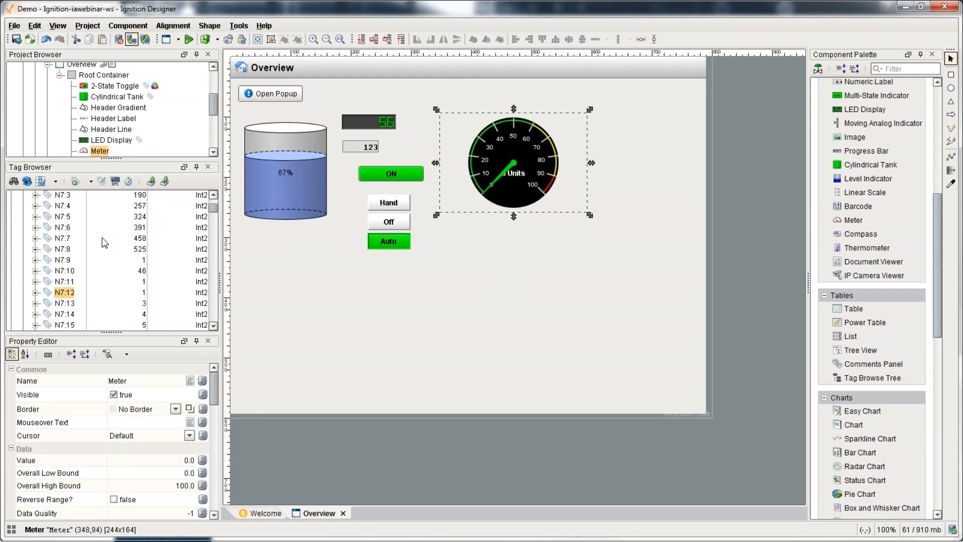
scroll(92, 250, up, 3)
click(62, 260)
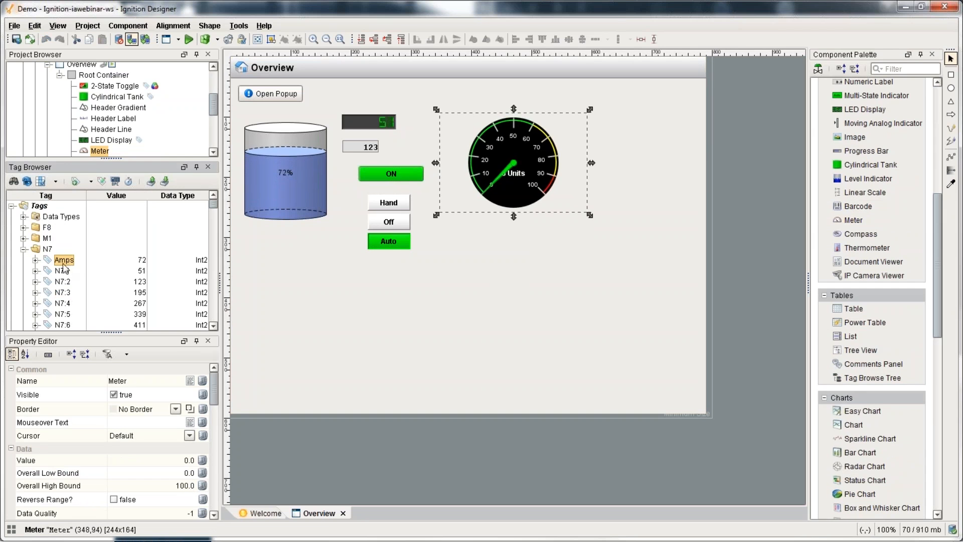
drag(72, 263, 512, 163)
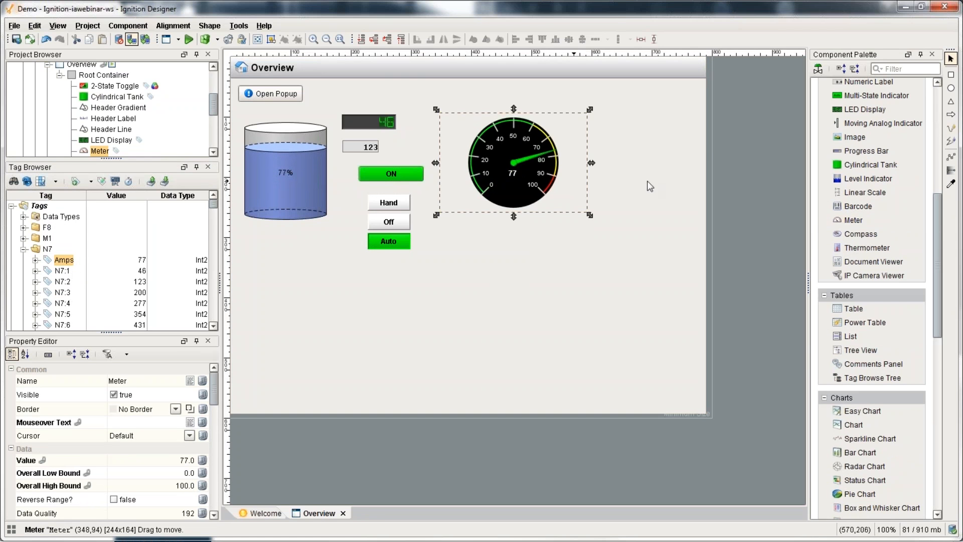
click(818, 69)
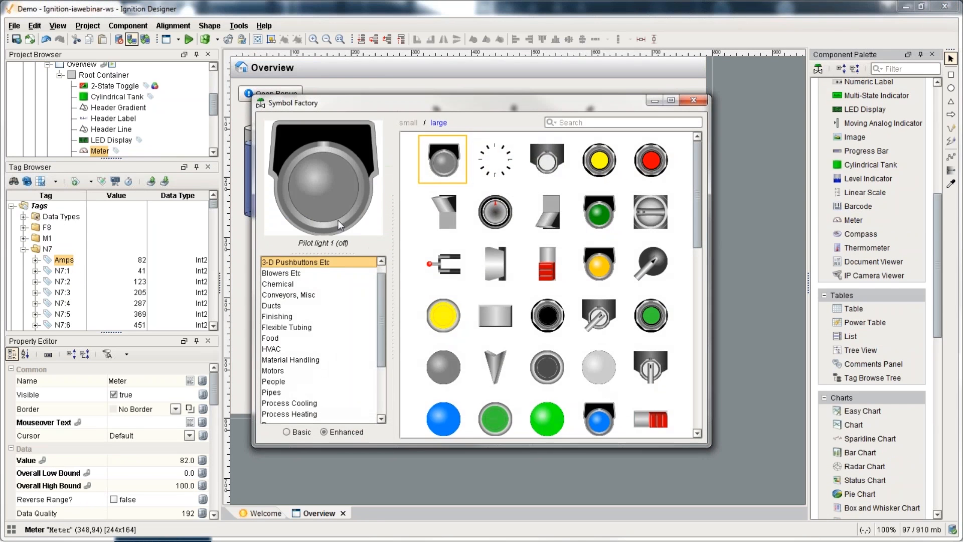
Step: Drop Simple motor 4 from the Motors symbols below the tank and merge it into one Union shape
scroll(281, 346, down, 1)
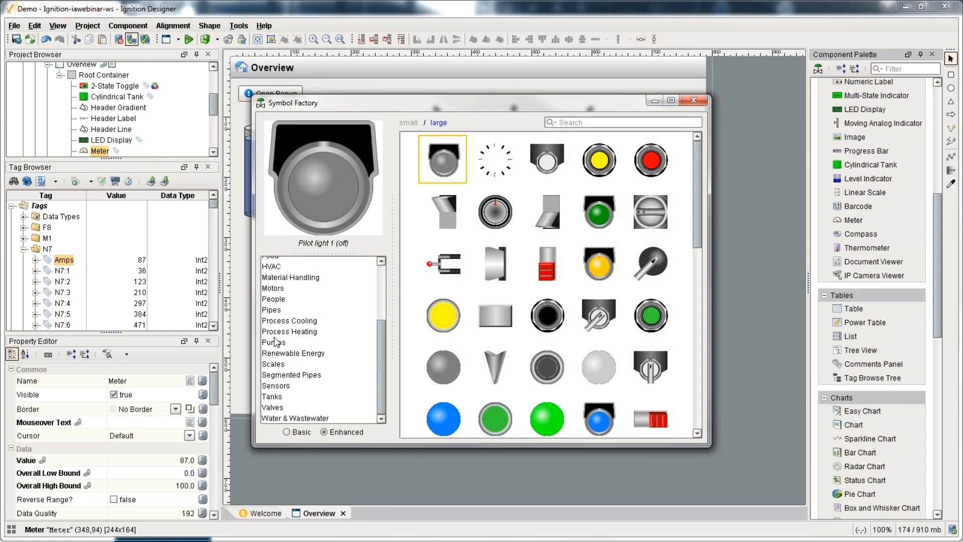
click(273, 288)
drag(321, 102, 453, 206)
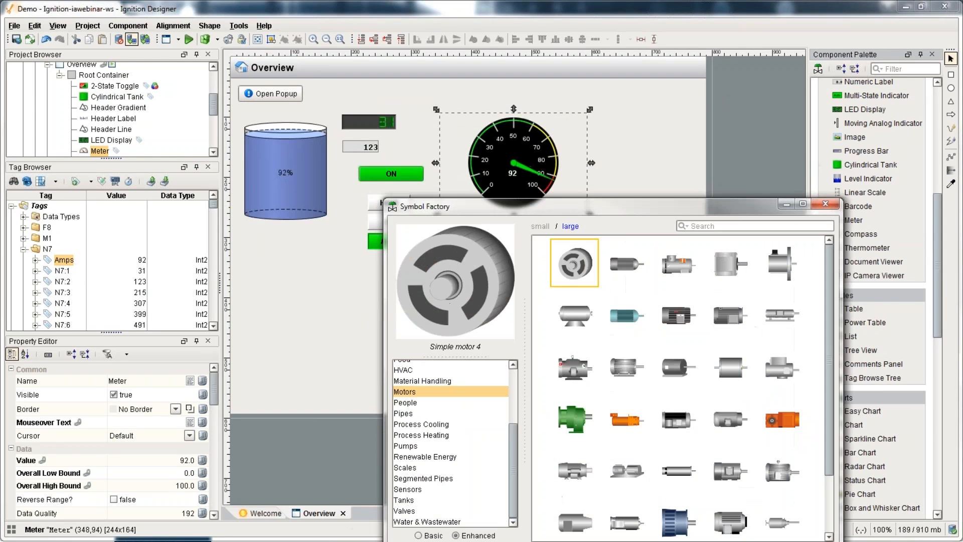
drag(574, 262, 314, 307)
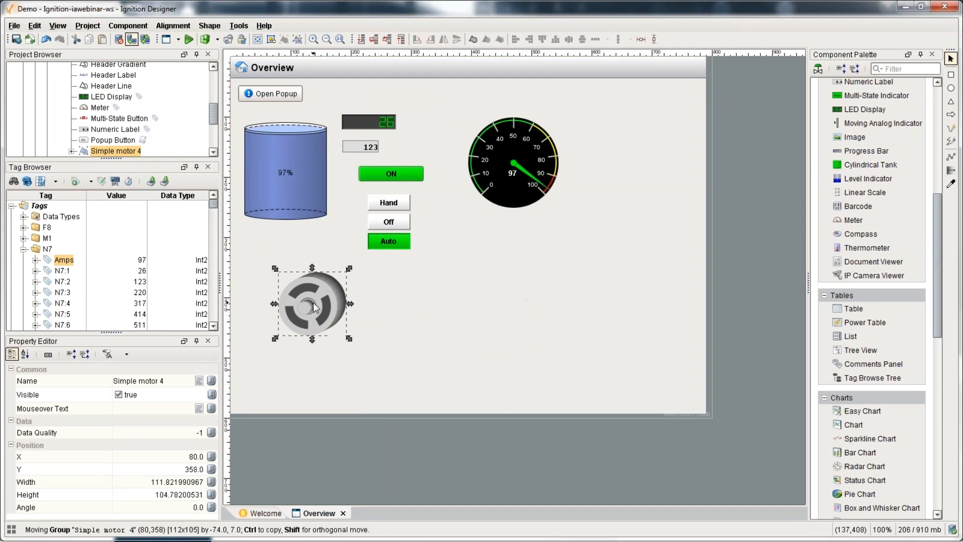
click(209, 26)
click(221, 93)
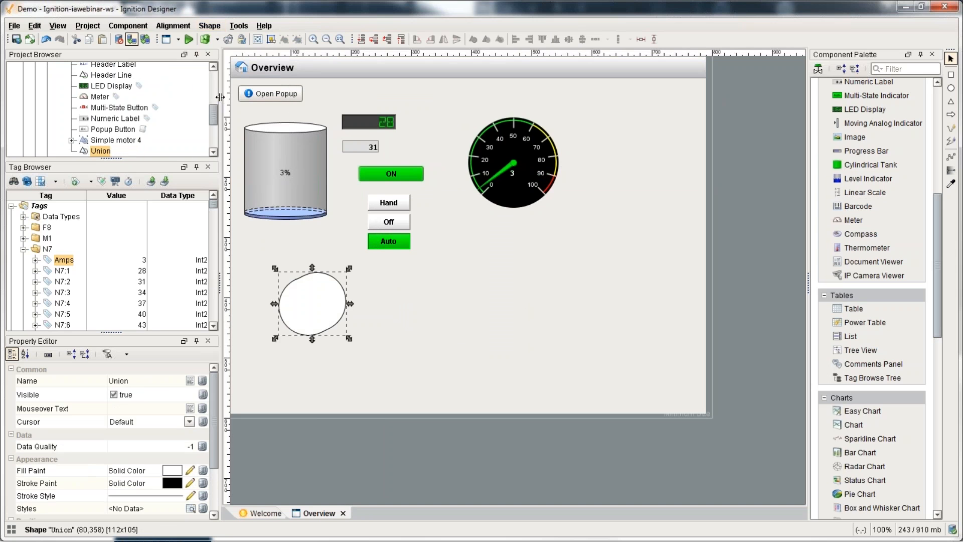
click(23, 238)
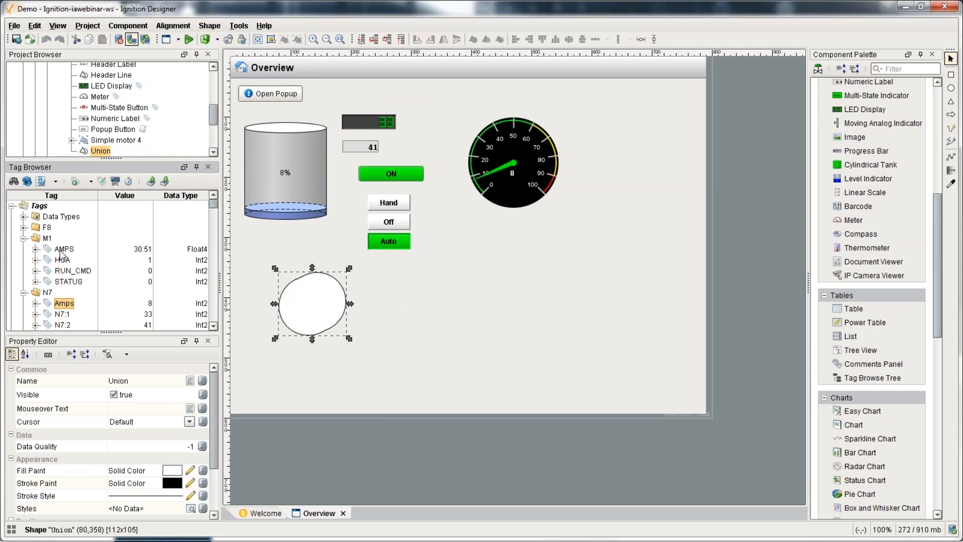
click(60, 250)
Step: Bind the Union shape's fill colour to HOA, with value 0 as translucent red (30)
mouse_move(62, 260)
mouse_down()
mouse_move(80, 270)
mouse_move(85, 326)
mouse_move(75, 470)
mouse_up()
click(171, 459)
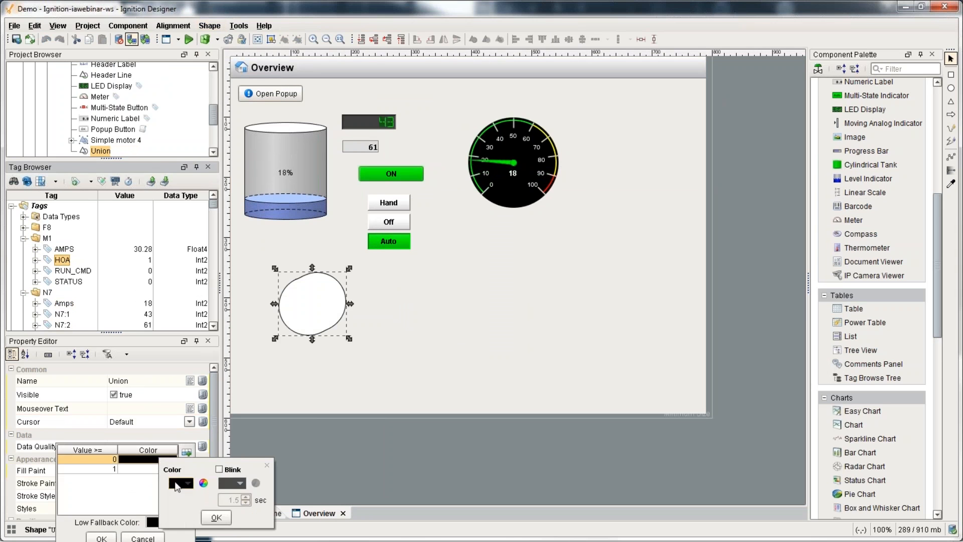
click(177, 484)
click(199, 480)
click(203, 483)
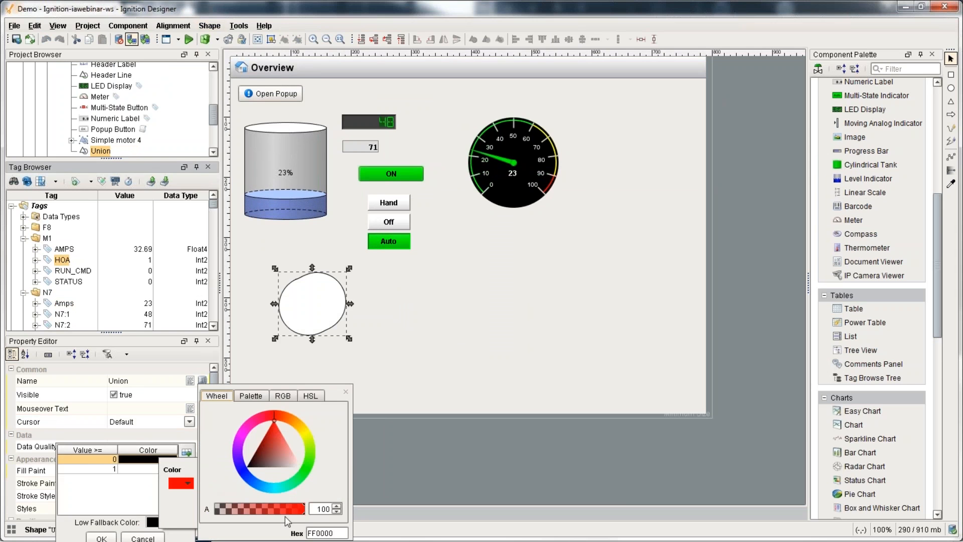
text(30)
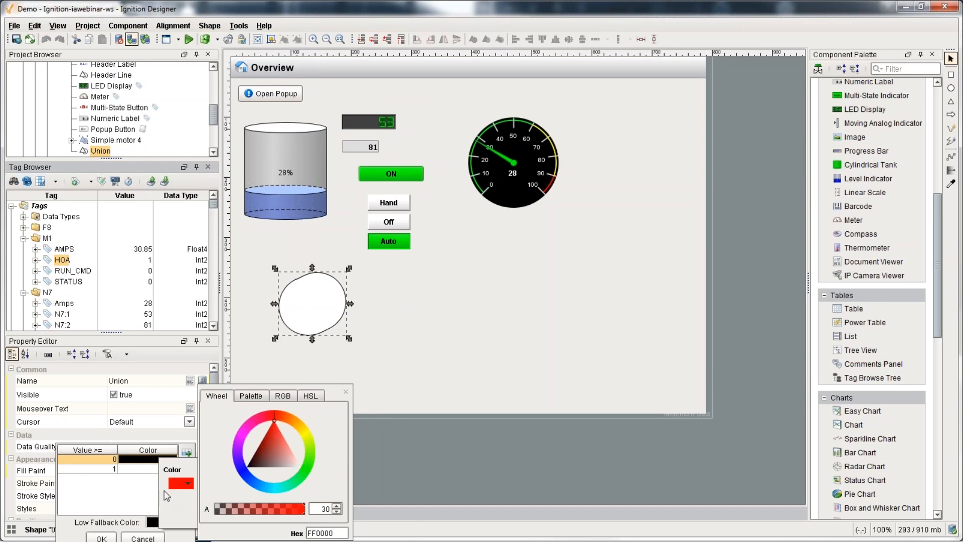
click(175, 501)
click(215, 518)
Step: Map HOA value 1 to green with 30 transparency
click(151, 468)
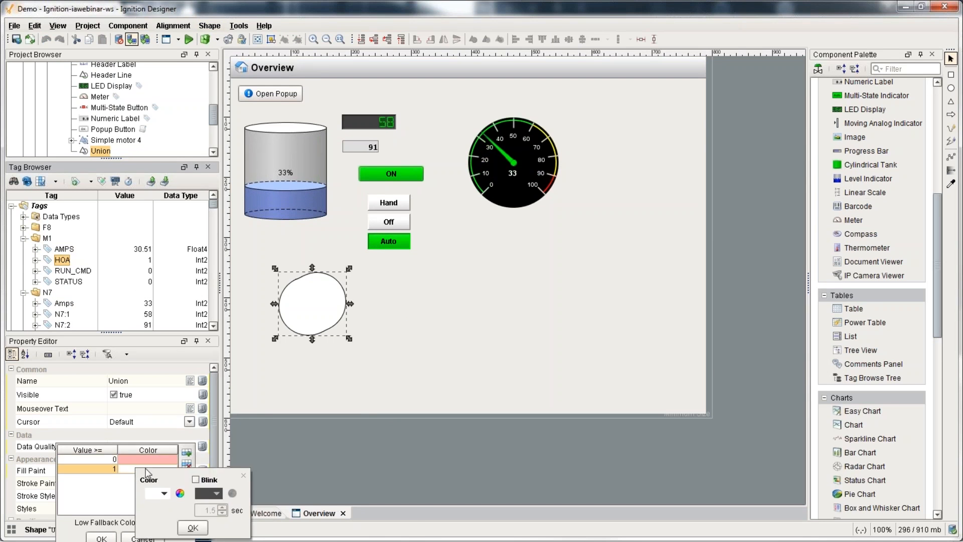
click(175, 494)
click(179, 506)
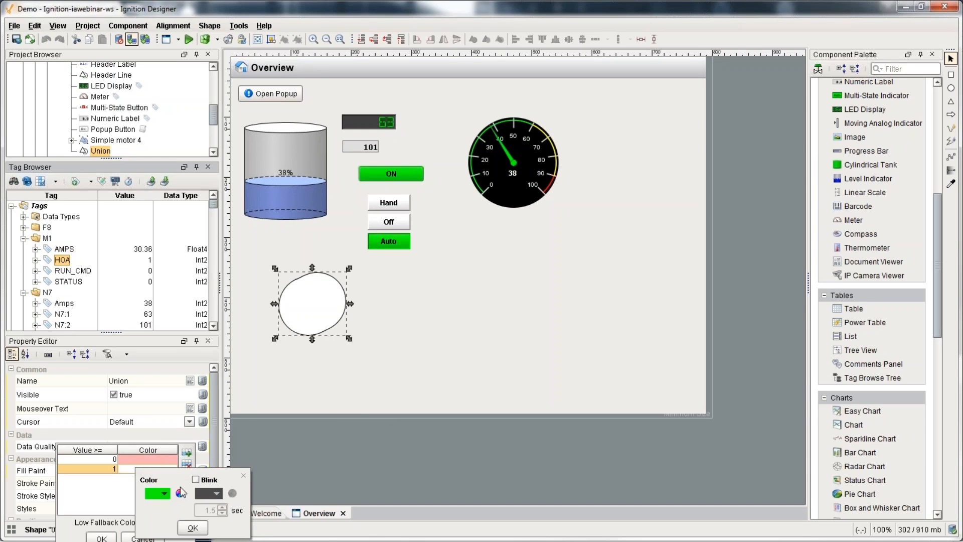
click(182, 493)
double_click(299, 508)
text(30)
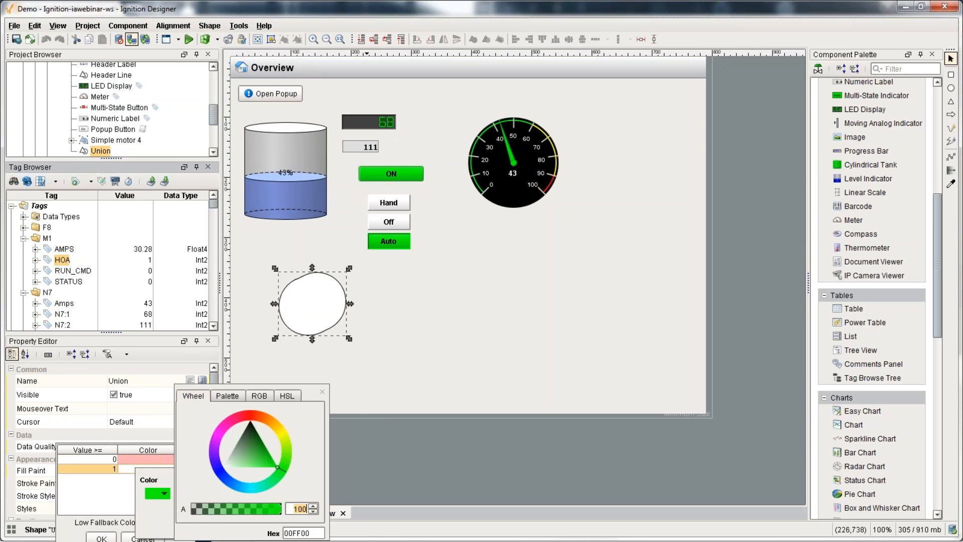
key(Return)
click(165, 511)
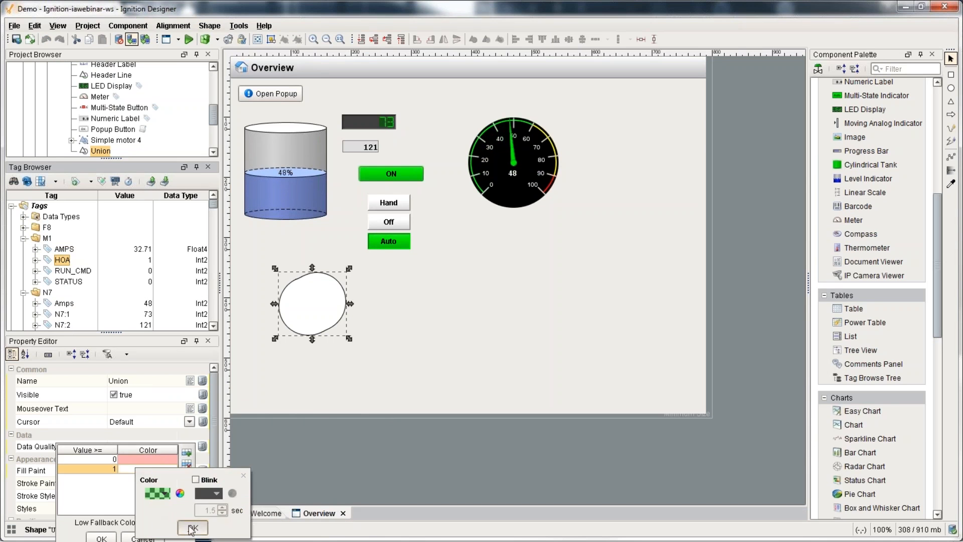
click(191, 528)
Step: Add a value 2 row mapped to translucent yellow and confirm the fill colour mapping
click(187, 453)
click(136, 477)
click(138, 482)
click(161, 496)
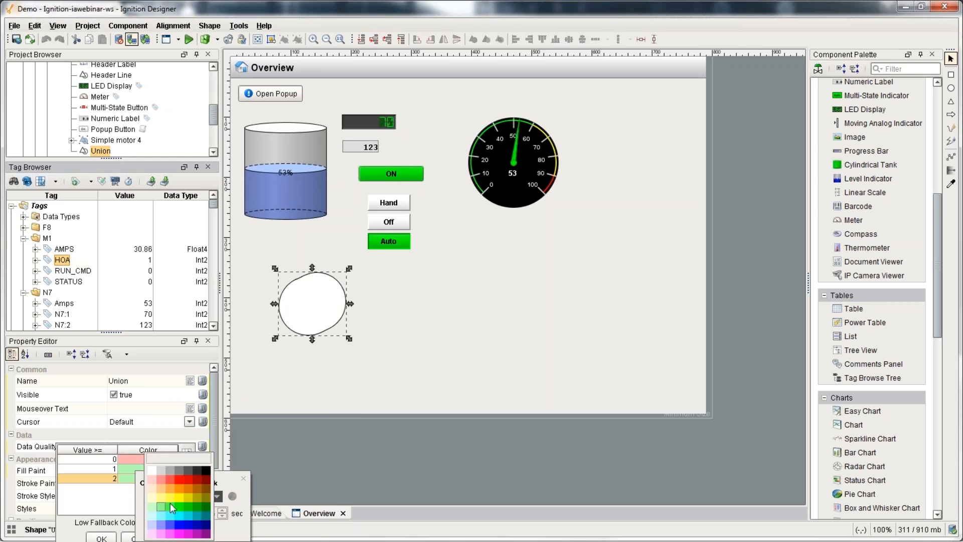
click(170, 502)
click(180, 496)
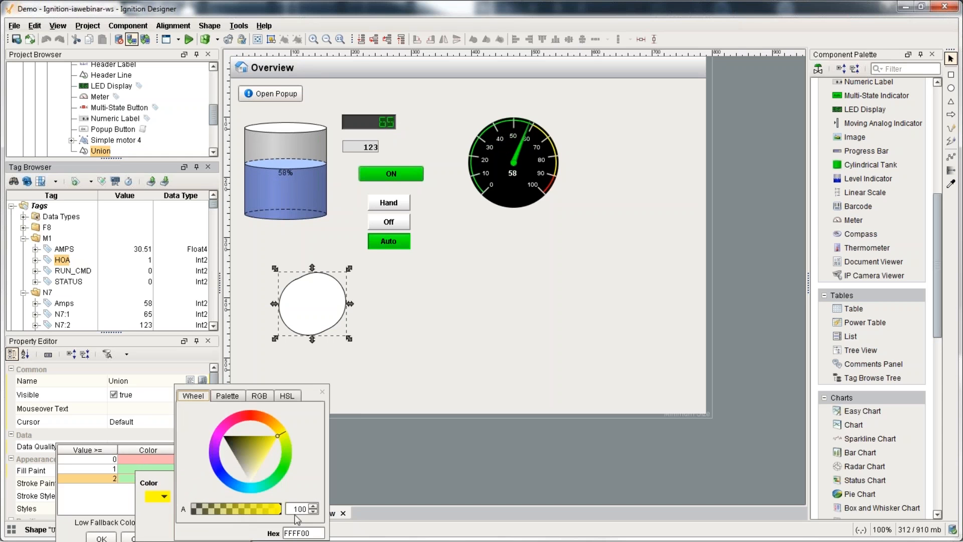
key(Tab)
click(167, 525)
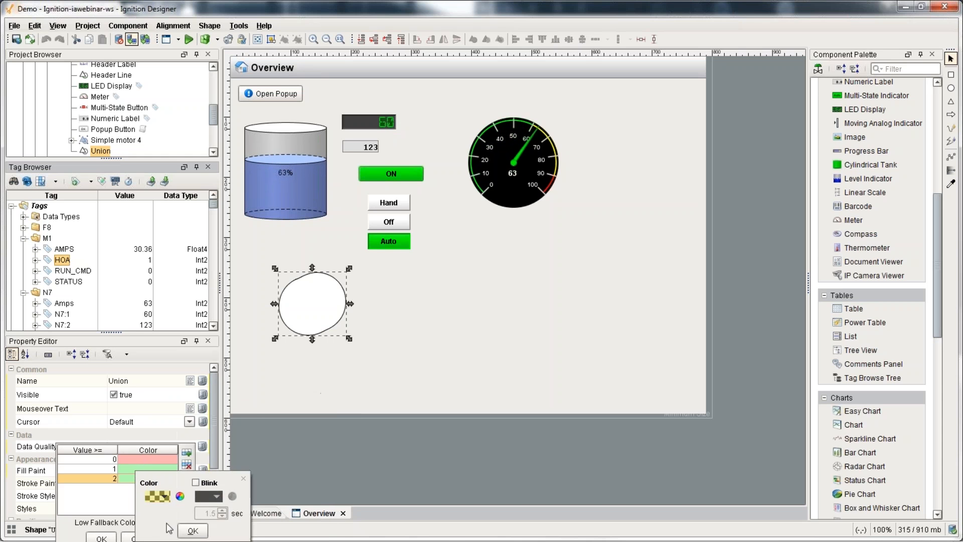
click(194, 530)
click(105, 537)
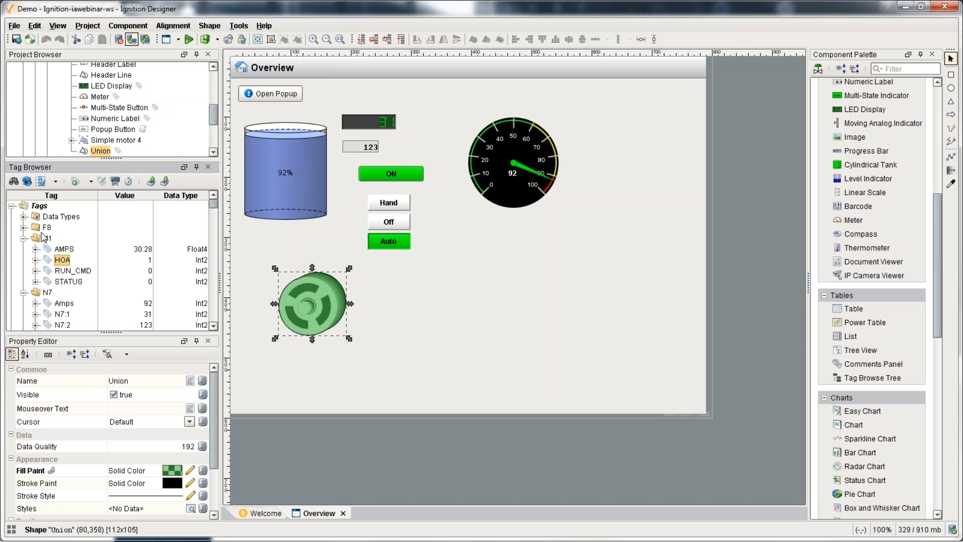
right_click(32, 206)
Step: Collapse the M1 and N7 folders, expand Realistic, and select Realistic0 through Realistic9
mouse_move(125, 346)
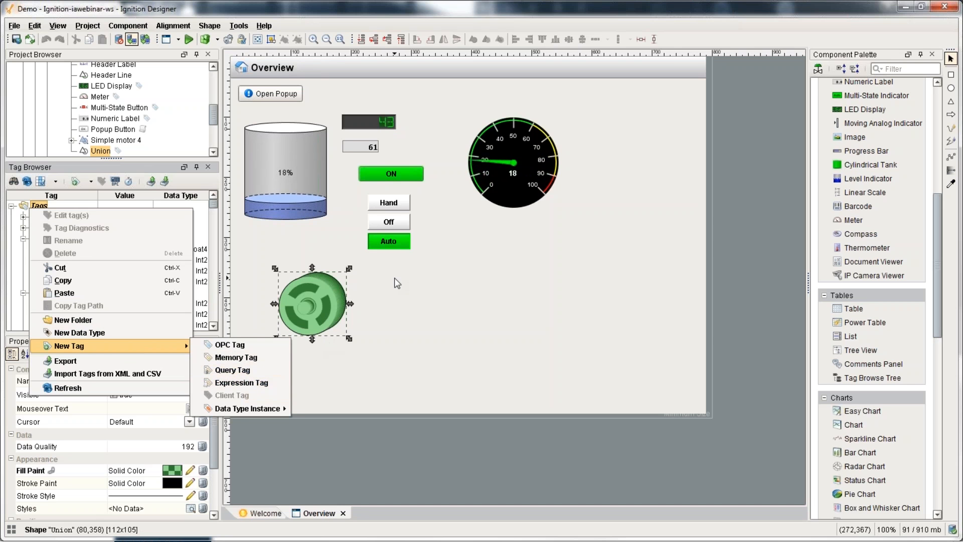
click(430, 330)
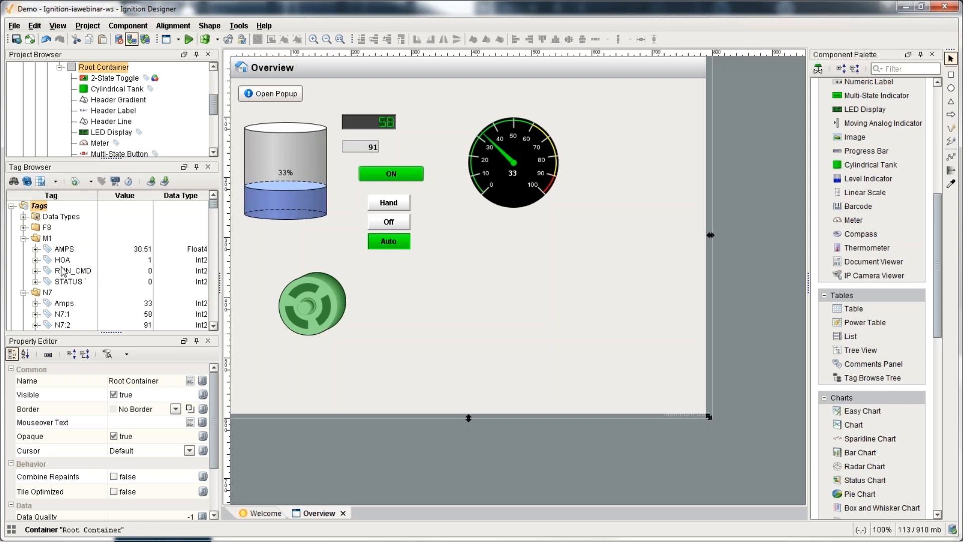
click(24, 237)
click(24, 249)
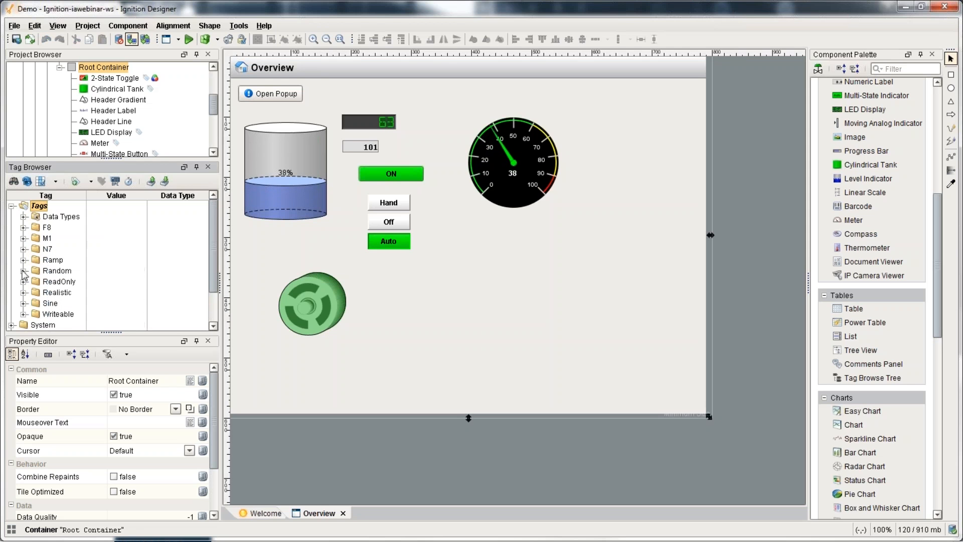
click(23, 293)
click(69, 304)
scroll(69, 304, down, 3)
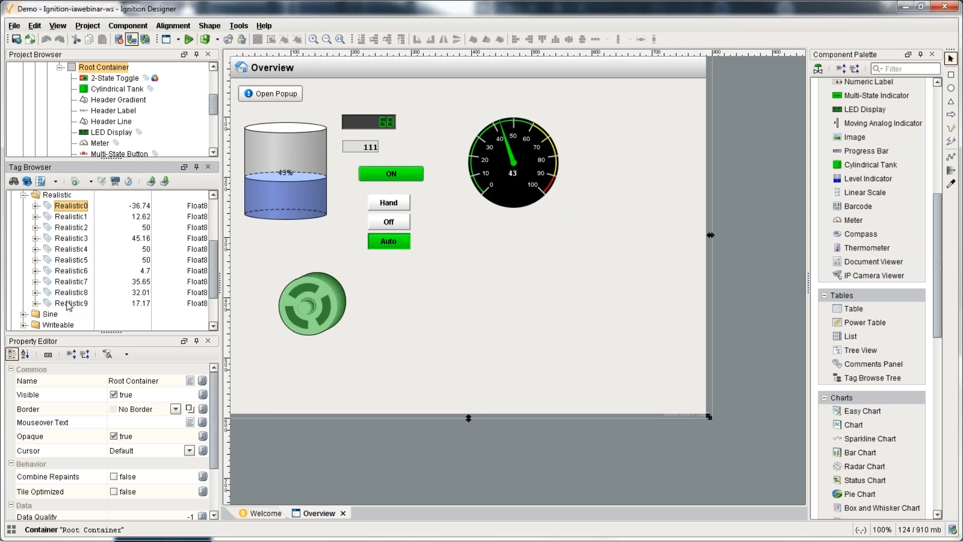
shift+click(69, 303)
Step: Edit the selected tags to store history with provider MySQL and the Default scan class
right_click(65, 258)
click(99, 262)
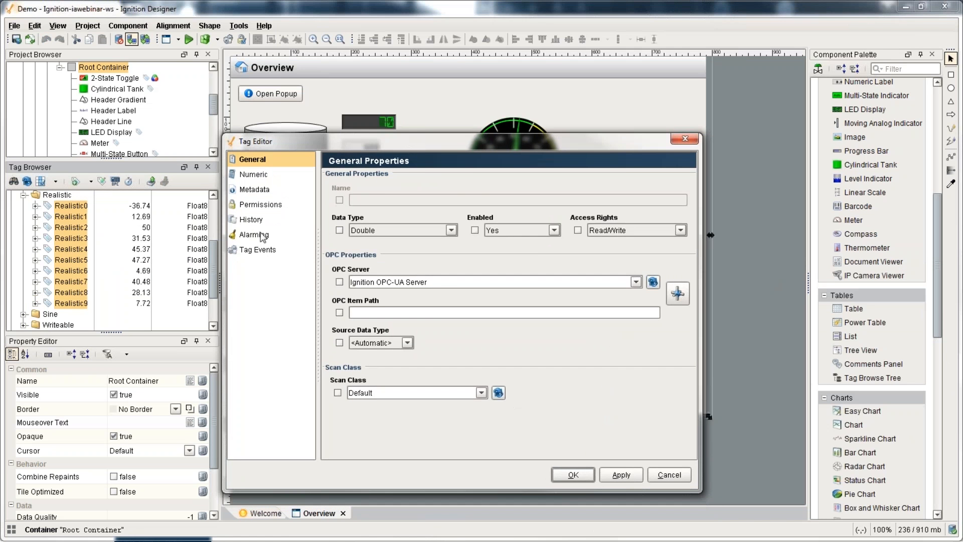
click(253, 220)
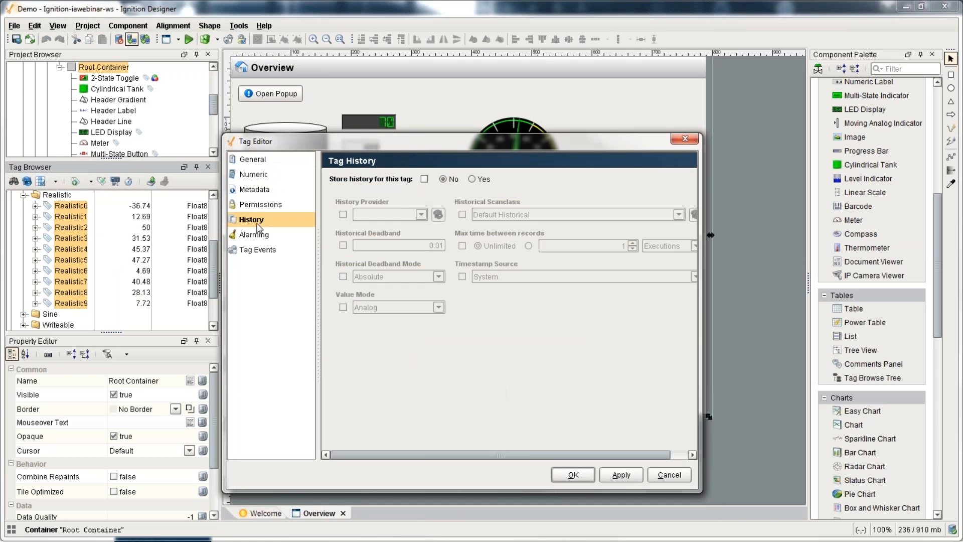
click(471, 179)
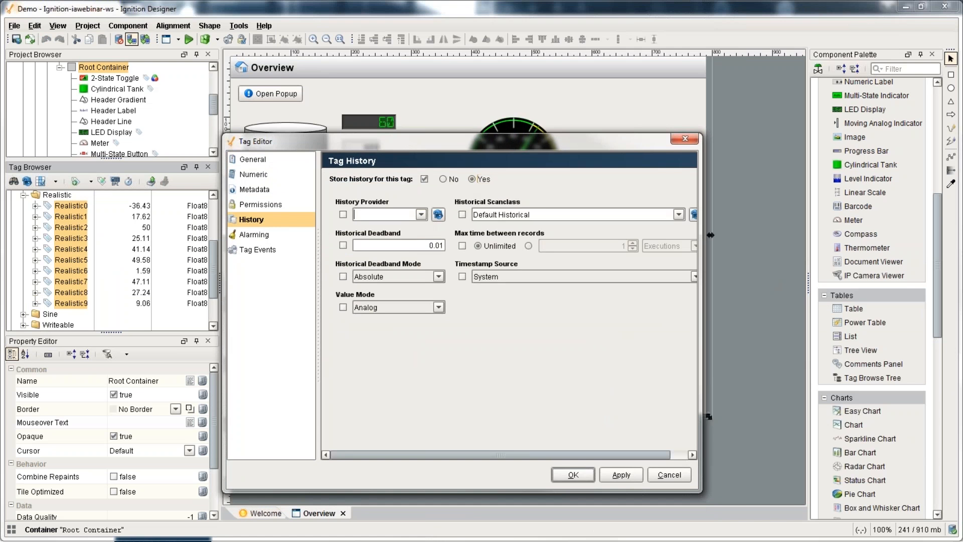
click(421, 214)
click(419, 230)
click(678, 215)
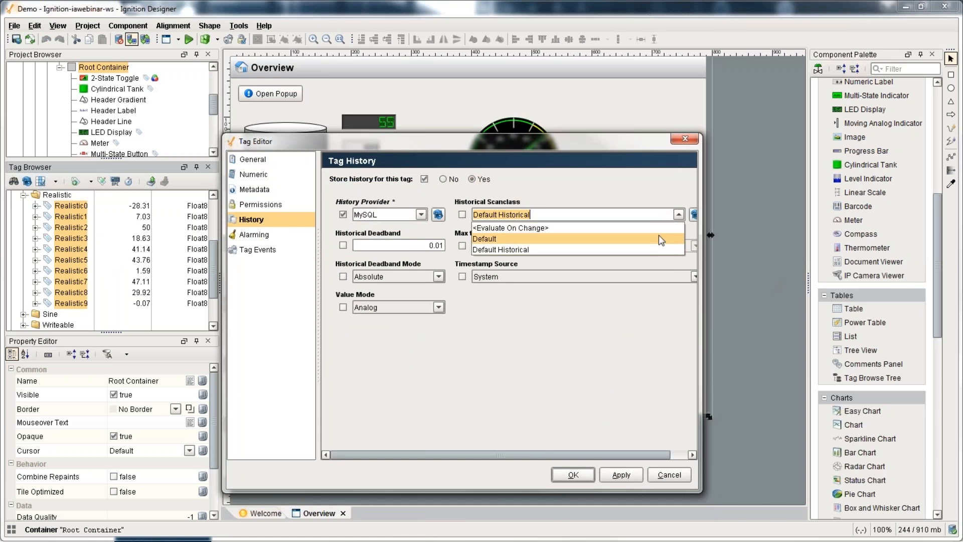
click(659, 238)
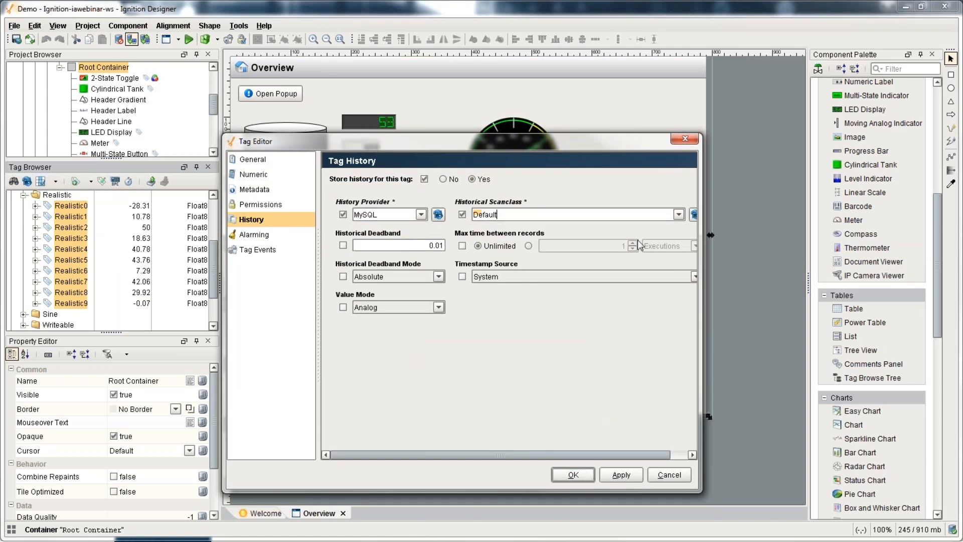
click(571, 476)
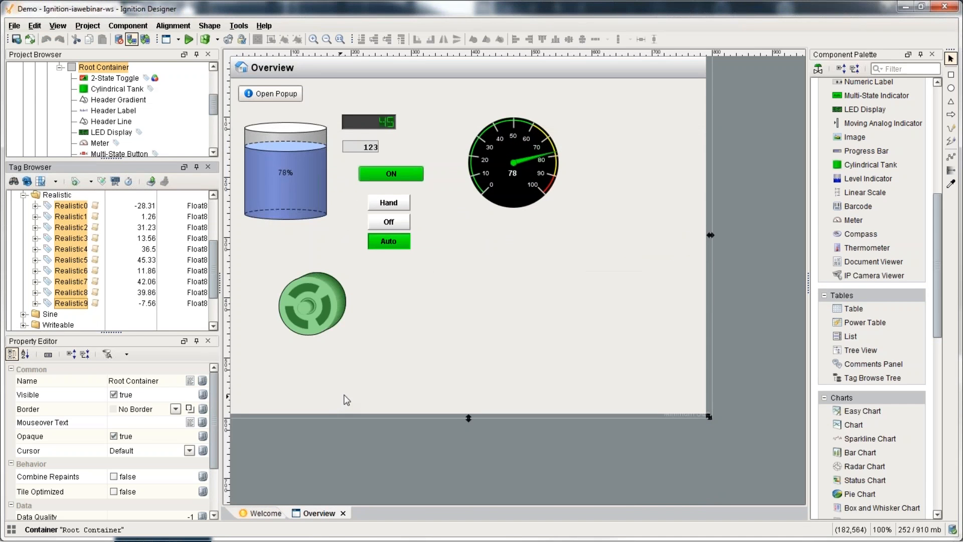
Step: Place an Easy Chart, move the Hand/Off/Auto buttons beside the tank, and select Realistic0–Realistic4
scroll(863, 361, down, 3)
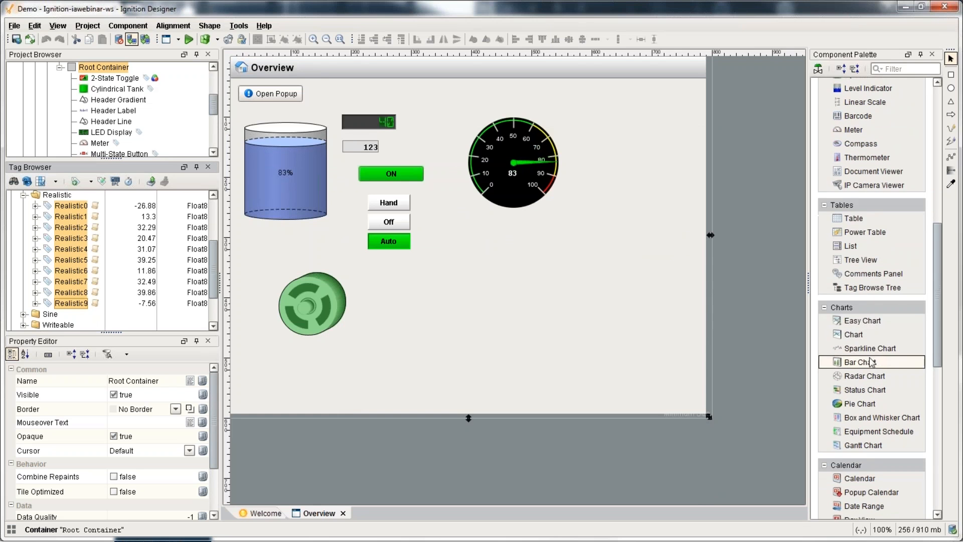
drag(863, 321, 483, 307)
drag(389, 221, 434, 115)
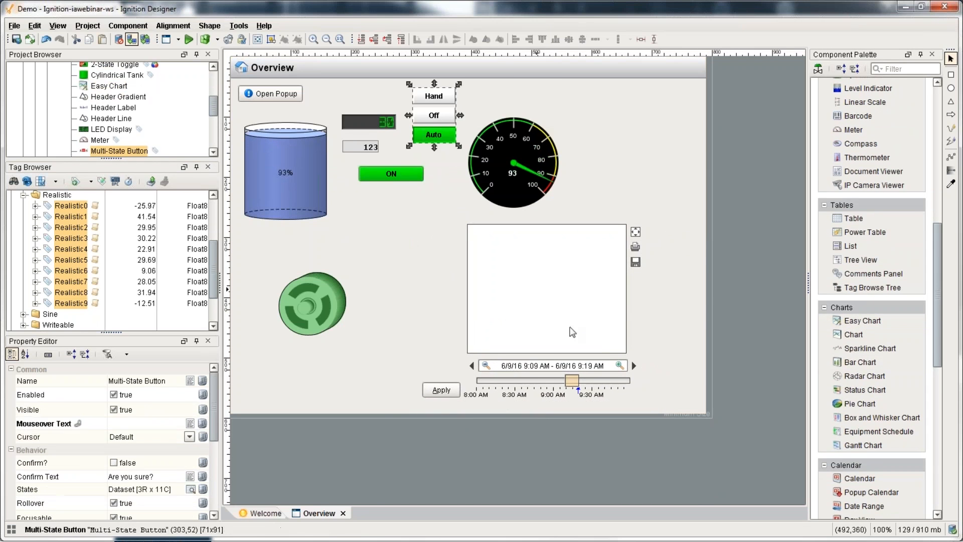
drag(597, 333, 720, 317)
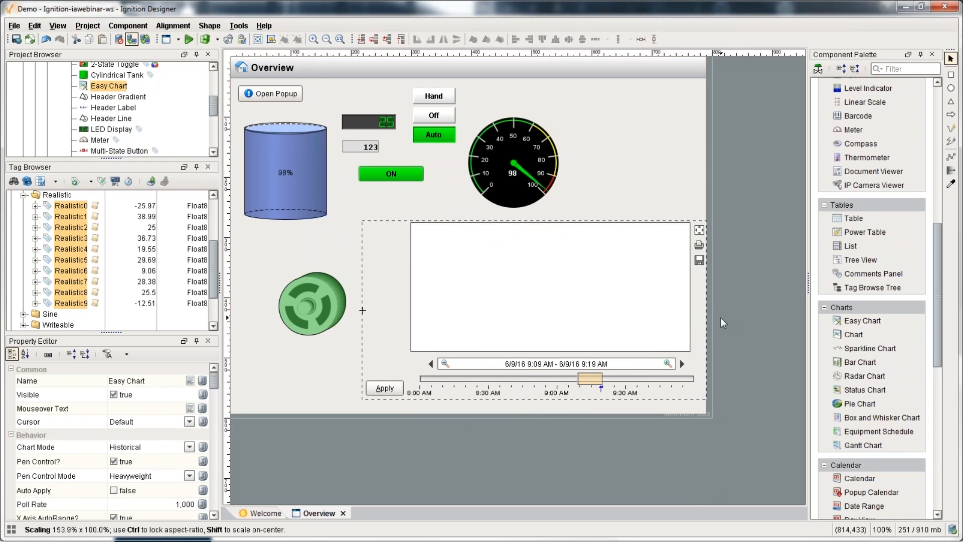
click(70, 206)
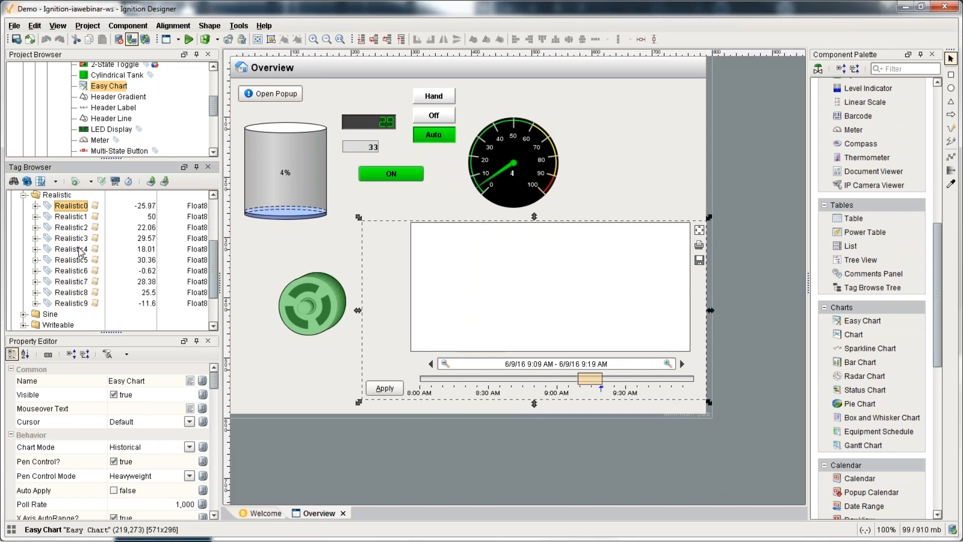
shift+click(70, 248)
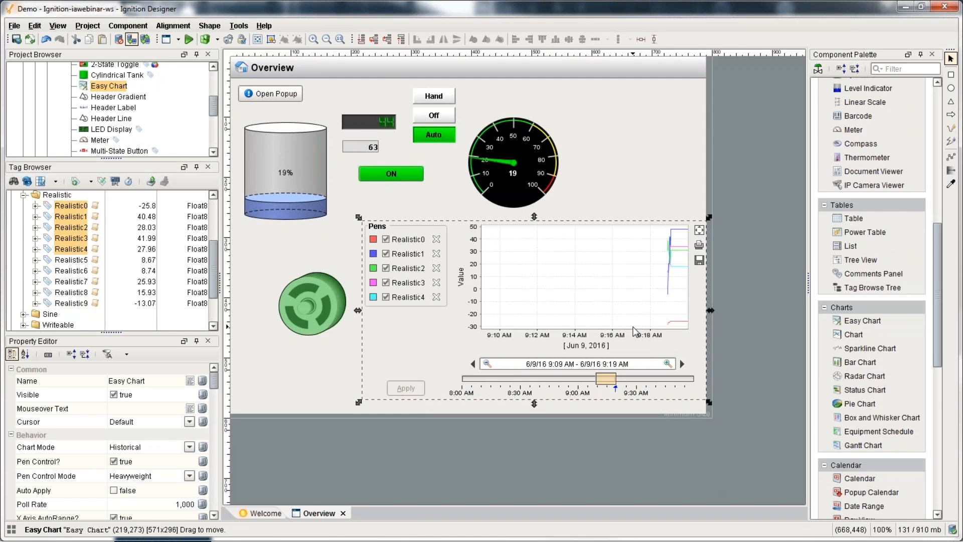
click(237, 26)
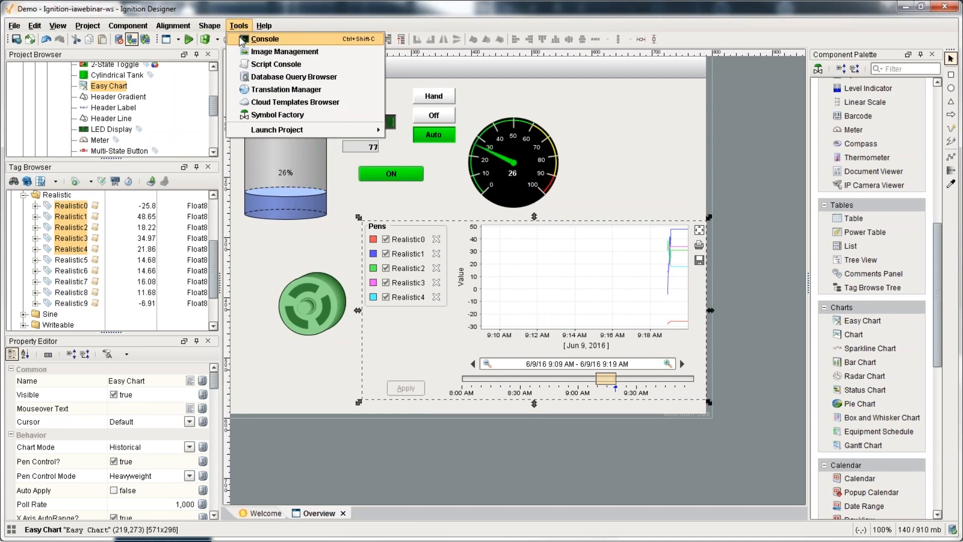
click(263, 78)
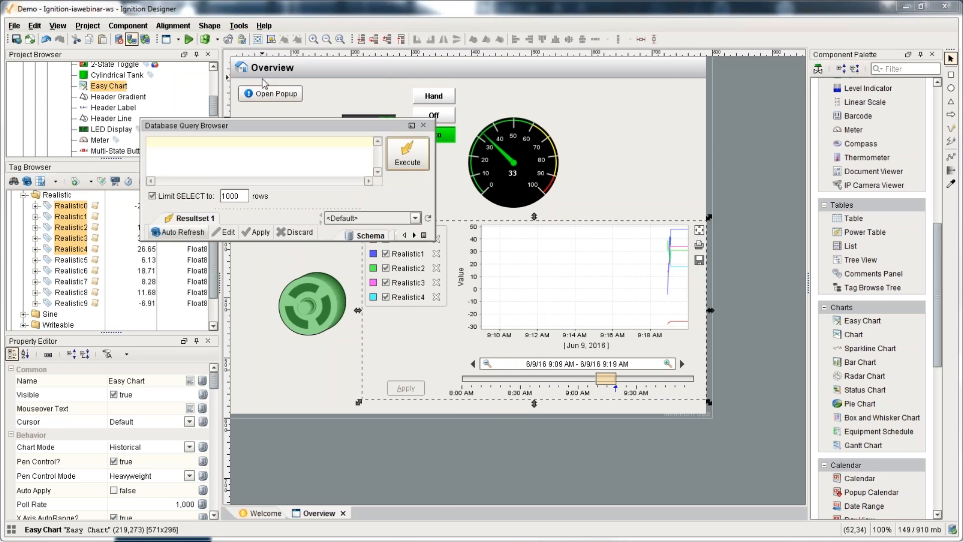
drag(425, 303, 521, 408)
scroll(432, 324, down, 3)
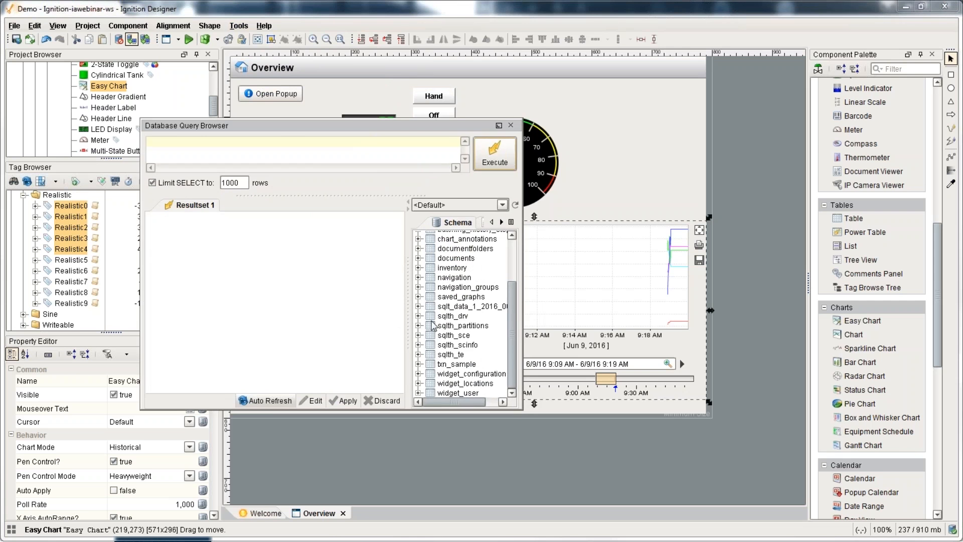
click(458, 307)
click(454, 355)
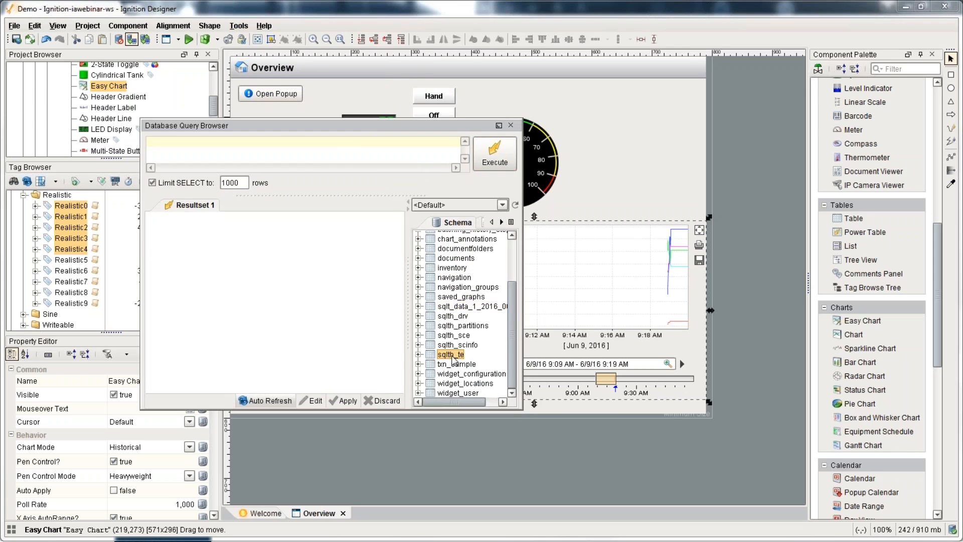
click(450, 308)
click(456, 355)
click(453, 316)
click(453, 354)
click(453, 316)
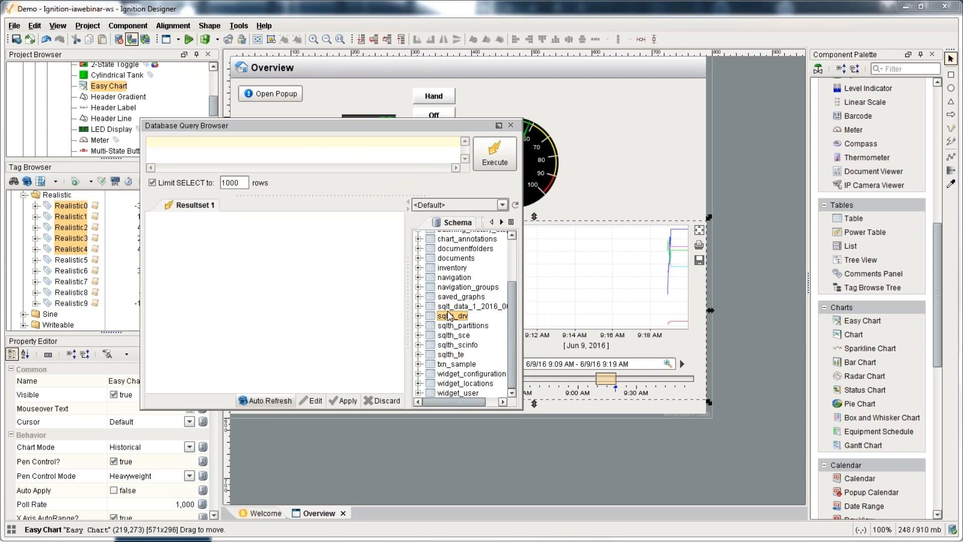
click(449, 307)
double_click(448, 307)
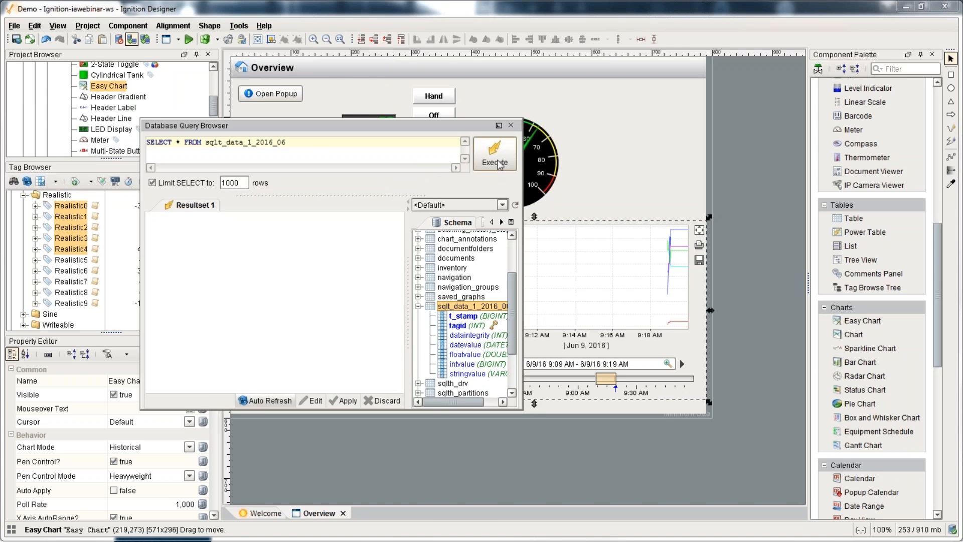
drag(249, 390, 381, 390)
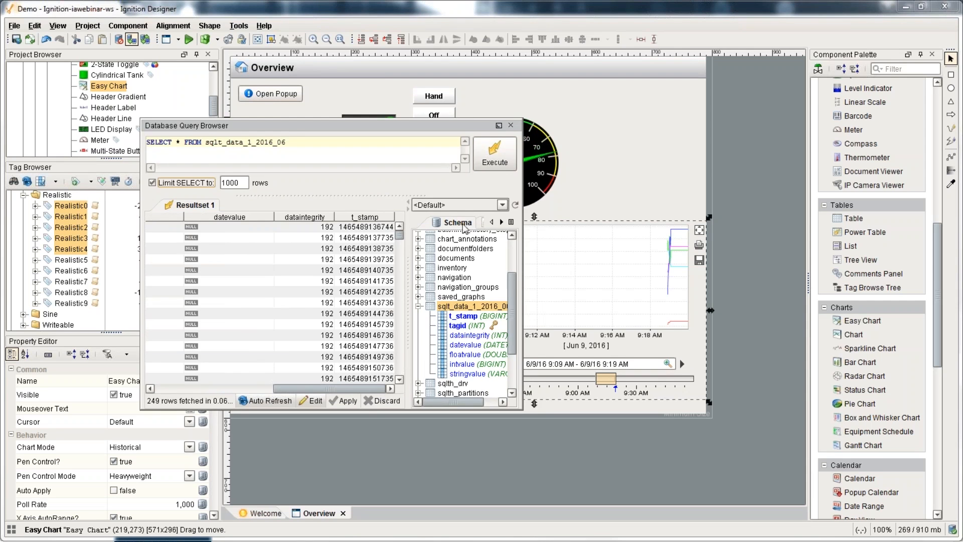
click(511, 124)
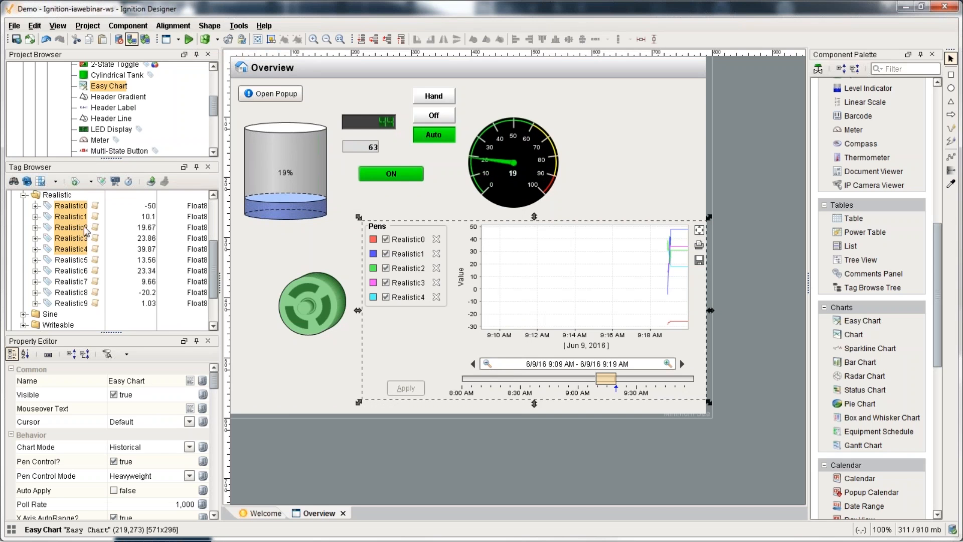
scroll(36, 265, down, 2)
Step: Add an alarm named Fault to WriteableBoolean1 with display path 'Machine A'
click(23, 270)
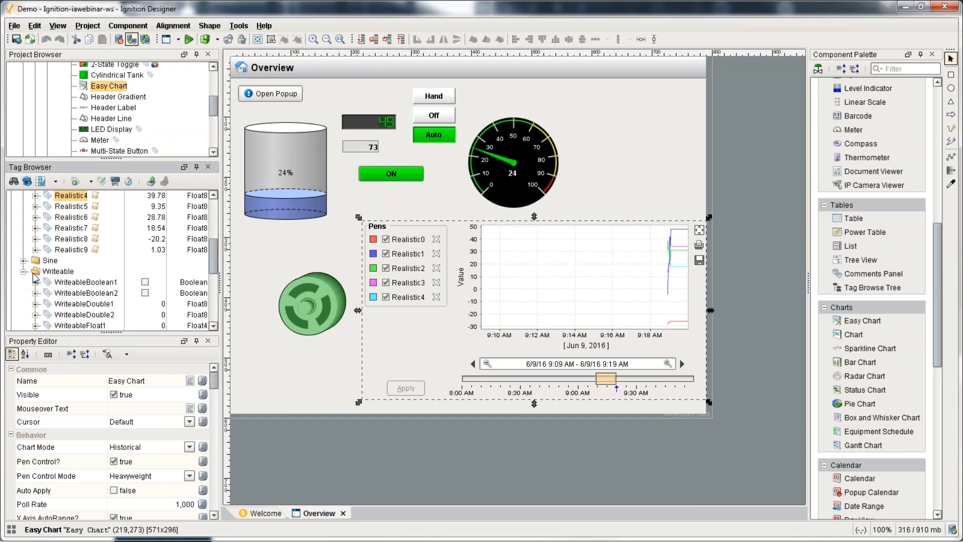
double_click(83, 282)
click(248, 235)
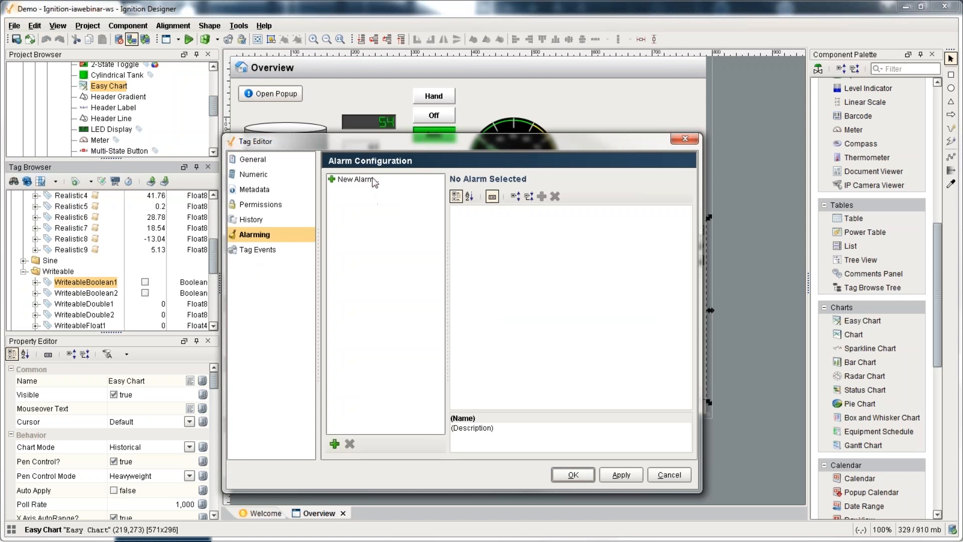
click(377, 180)
click(622, 223)
text(Fault)
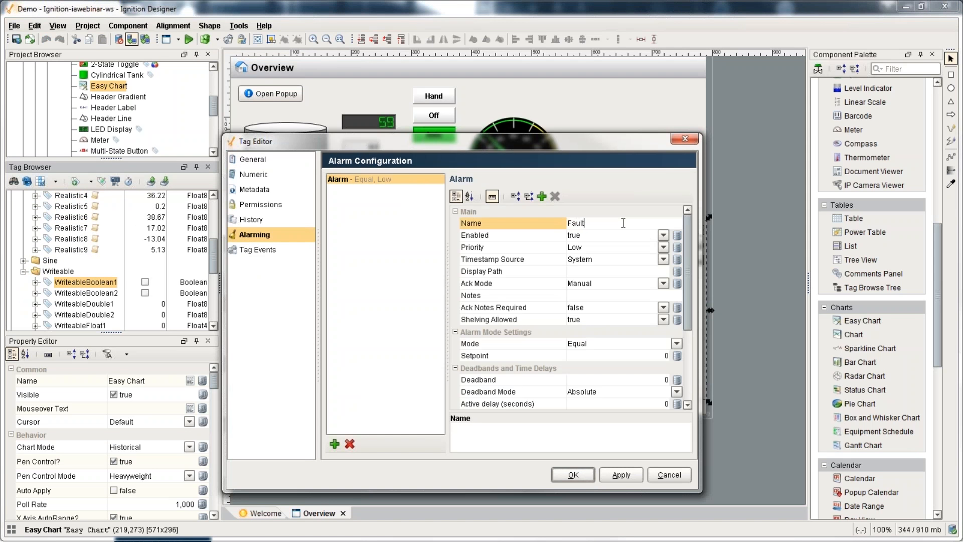
click(595, 271)
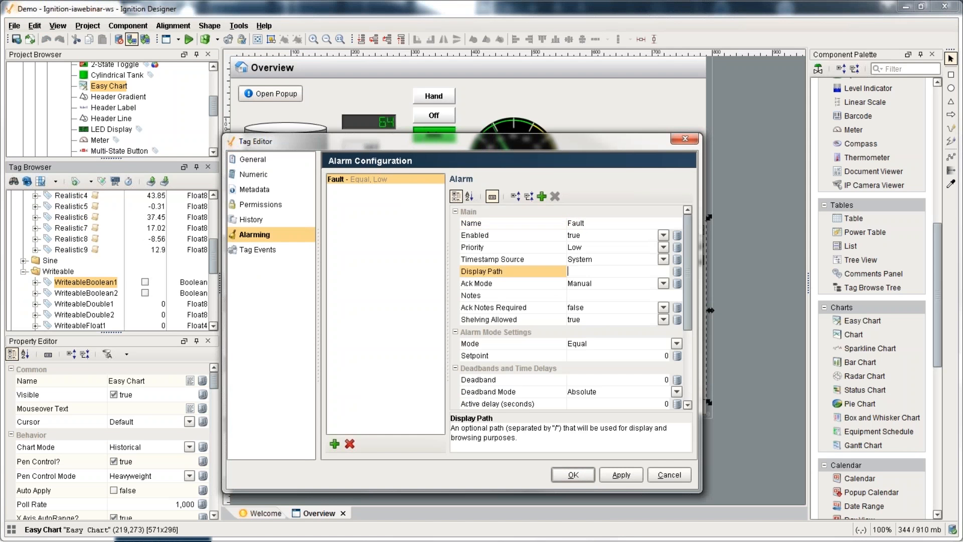
text(Machine A)
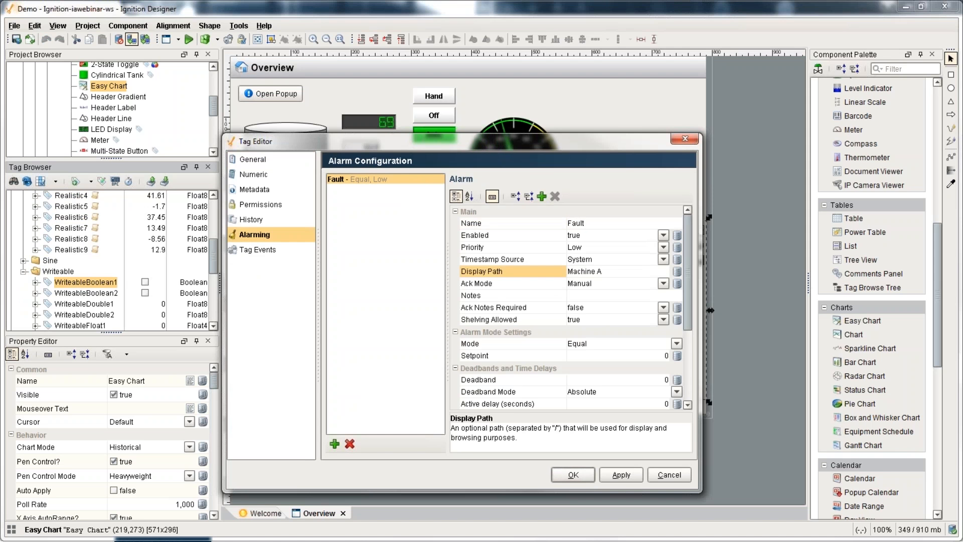
Step: Set the Fault alarm to Critical priority, notes 'Here are some notes', and setpoint 1
click(584, 246)
click(585, 305)
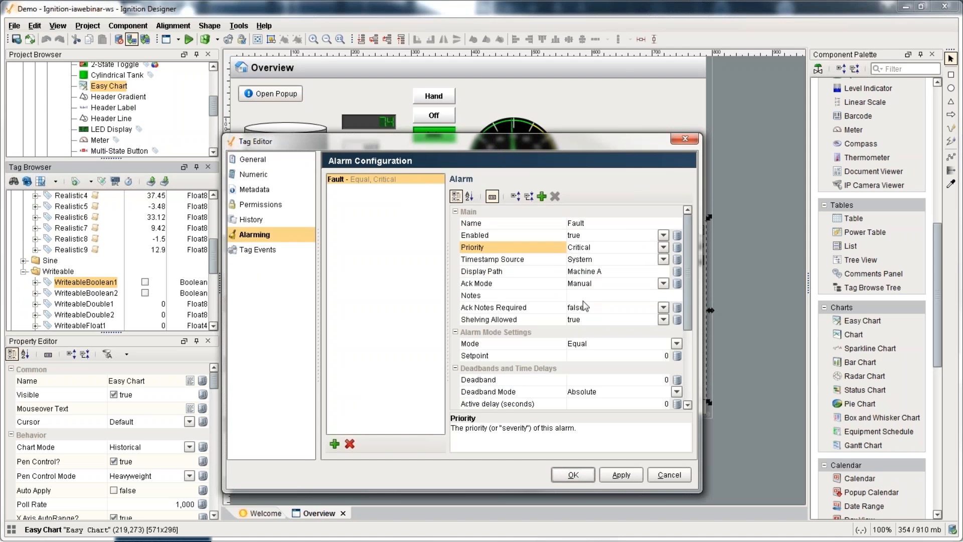
click(589, 296)
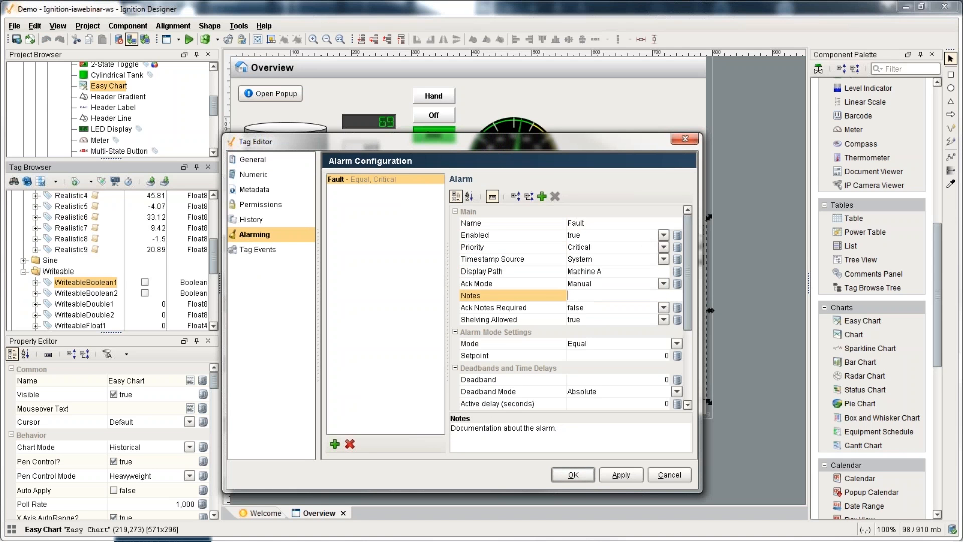
text(Here are some notes)
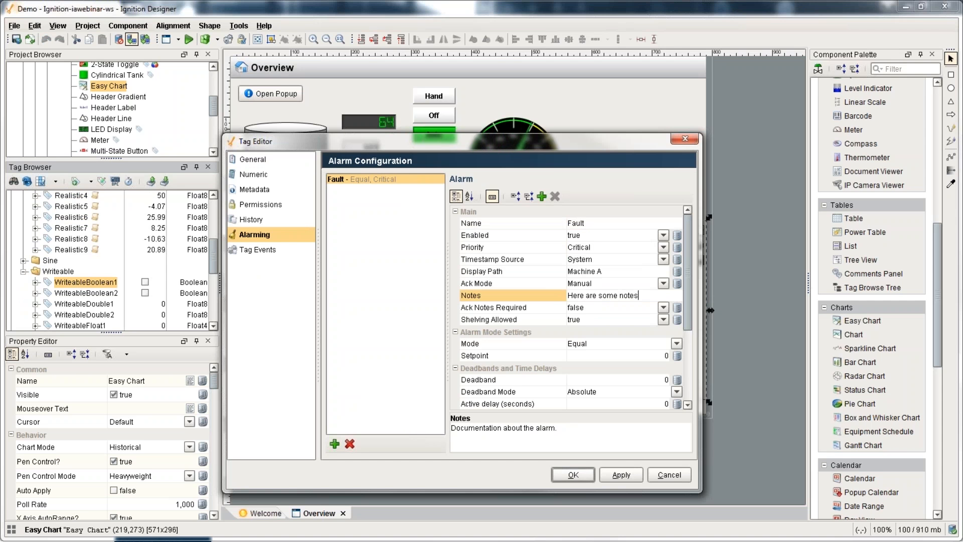
click(635, 355)
text(1)
key(Return)
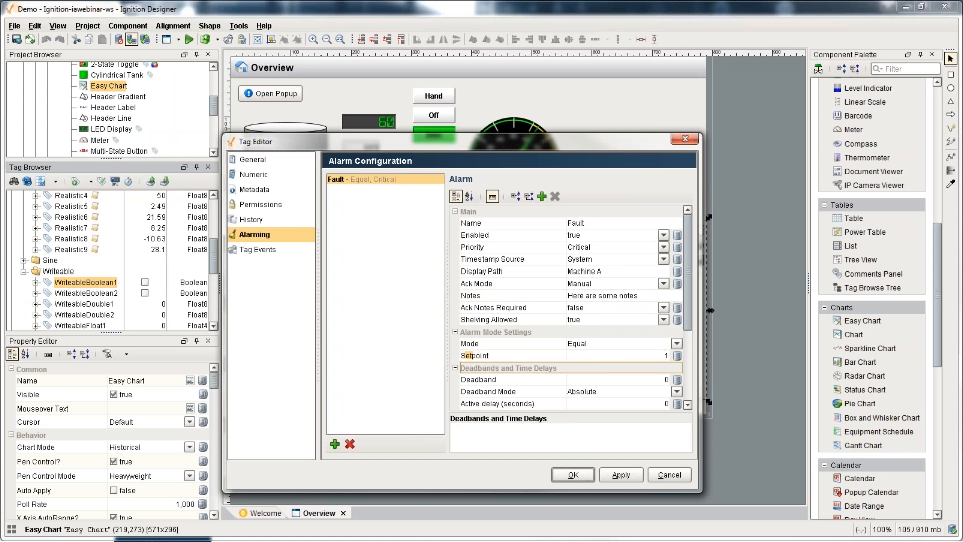
scroll(580, 353, down, 4)
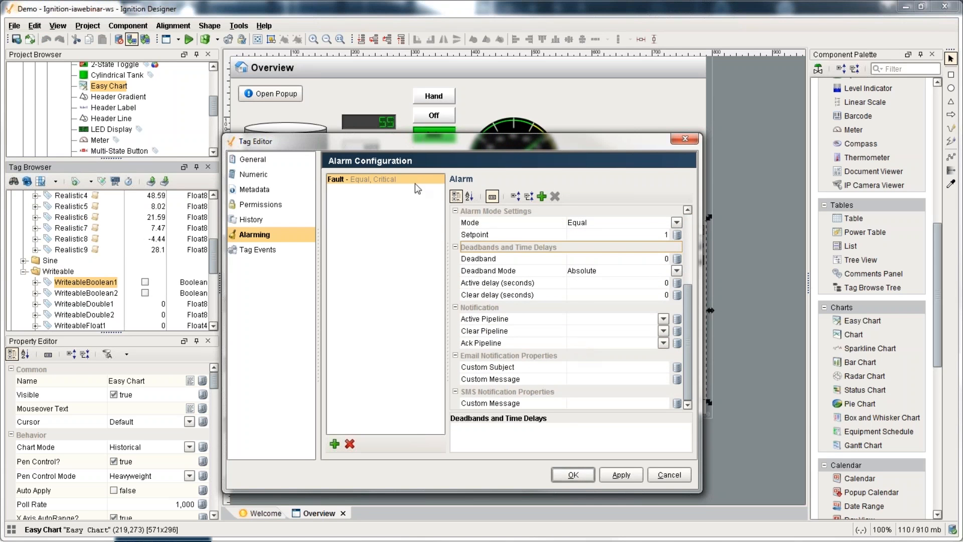
click(572, 474)
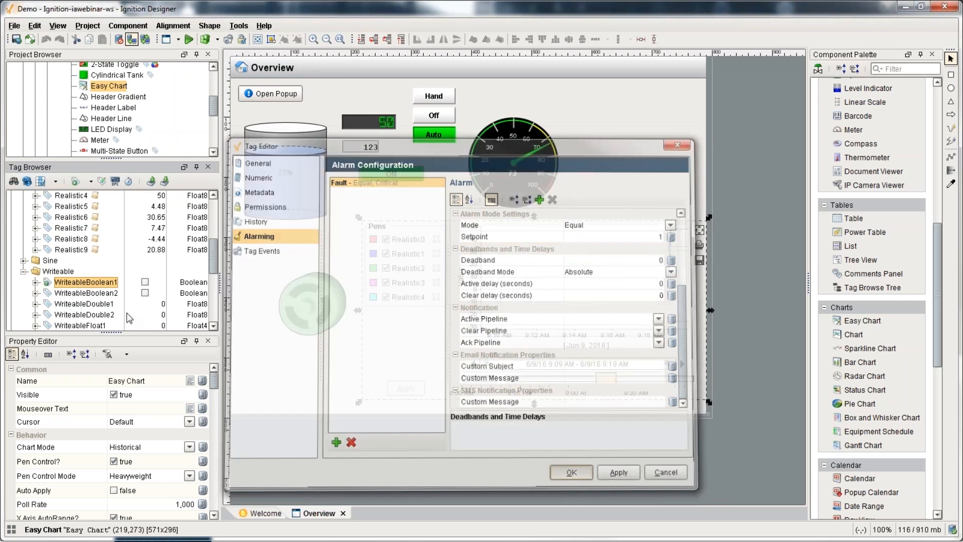
Step: Store WriteableBoolean1's history in MySQL with the Default scanclass and Discrete value mode
right_click(89, 285)
click(93, 290)
click(249, 235)
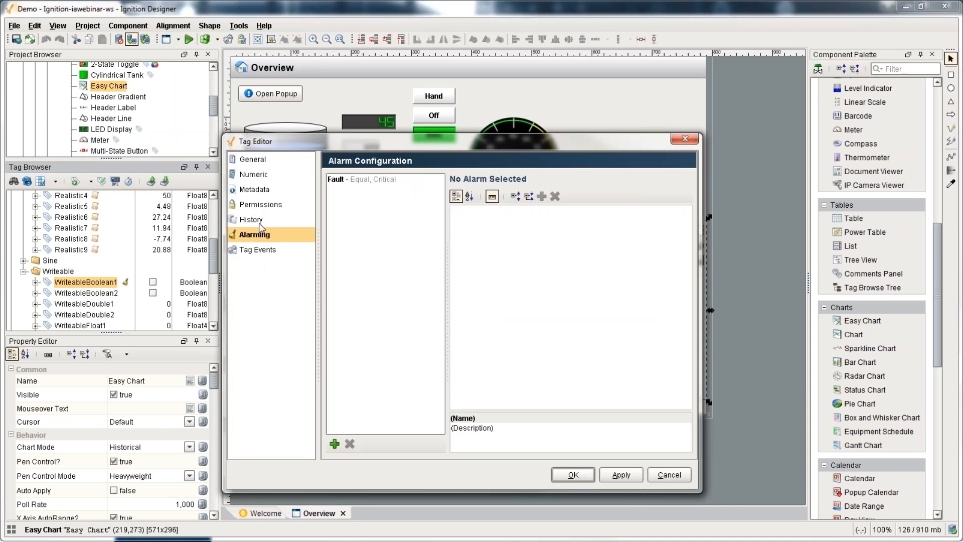
click(250, 219)
click(456, 179)
click(369, 214)
text(MySQL)
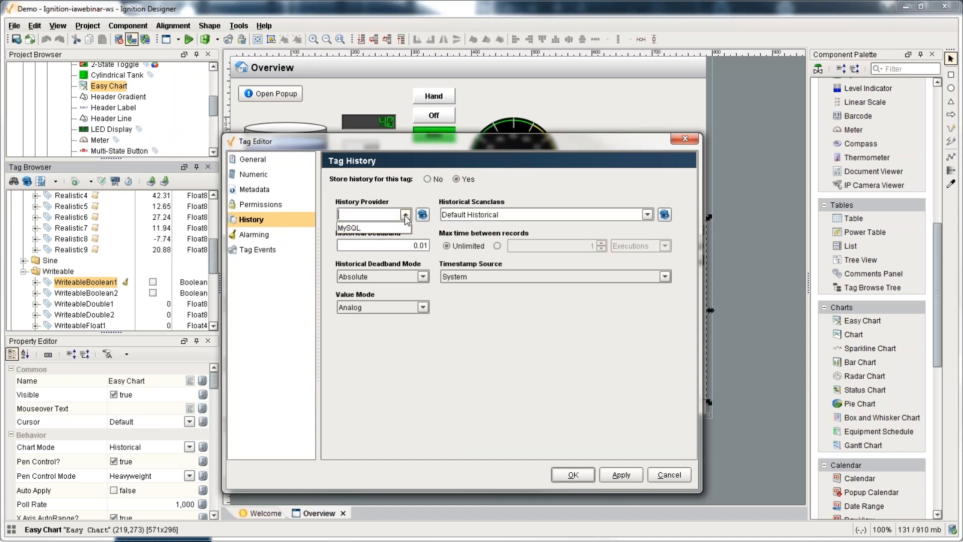
click(647, 214)
click(477, 237)
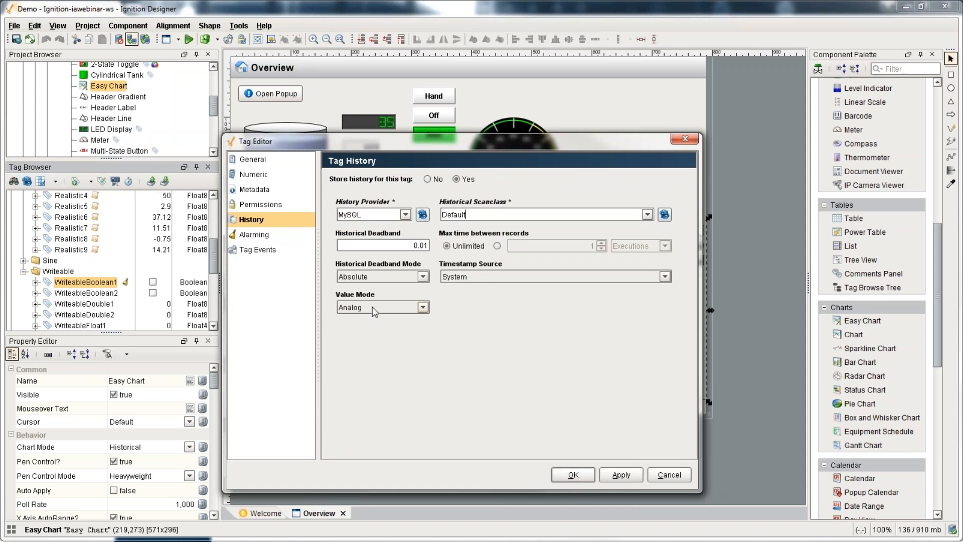
click(372, 306)
click(363, 320)
click(572, 475)
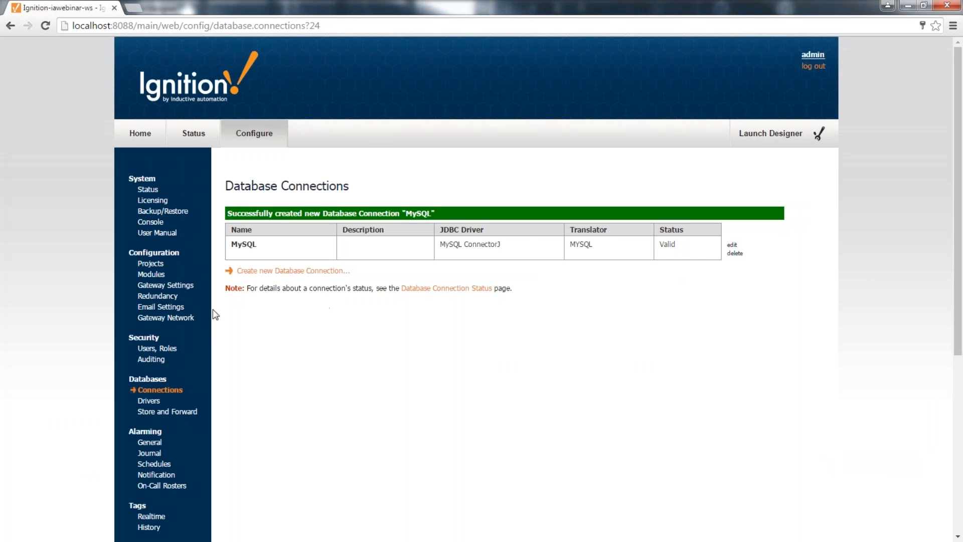
Step: Under Alarming > Journal, create the 'Journal' profile on MySQL, then Alt+Tab back to the Designer
scroll(215, 314, down, 3)
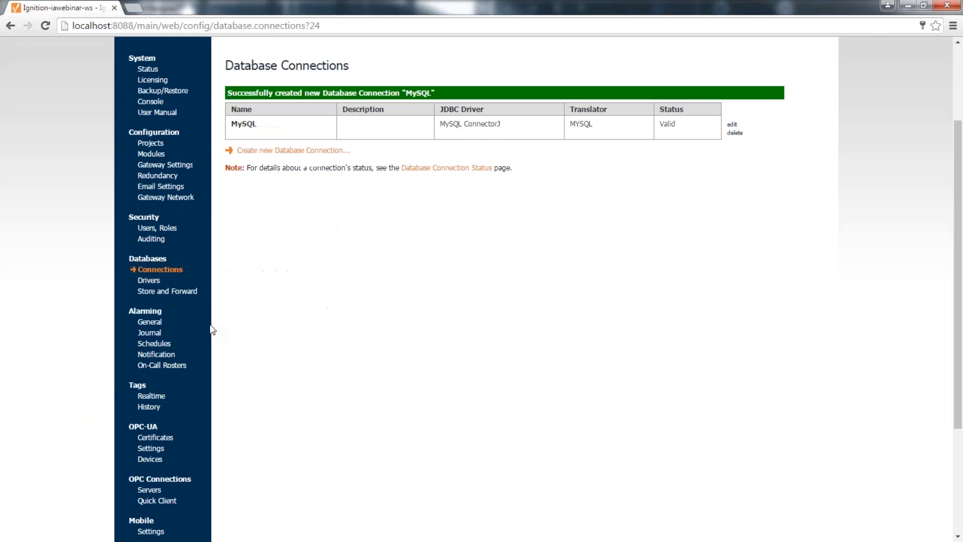
click(153, 333)
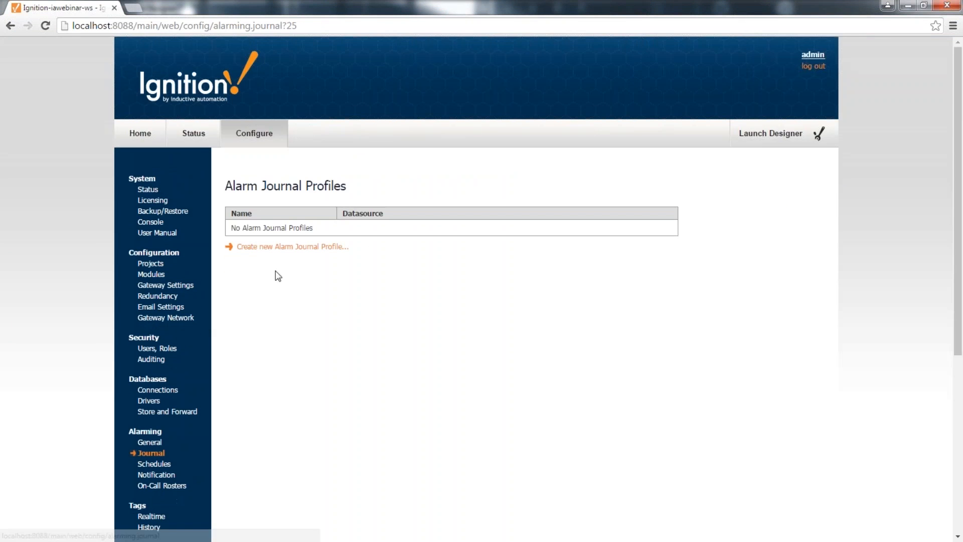
click(289, 247)
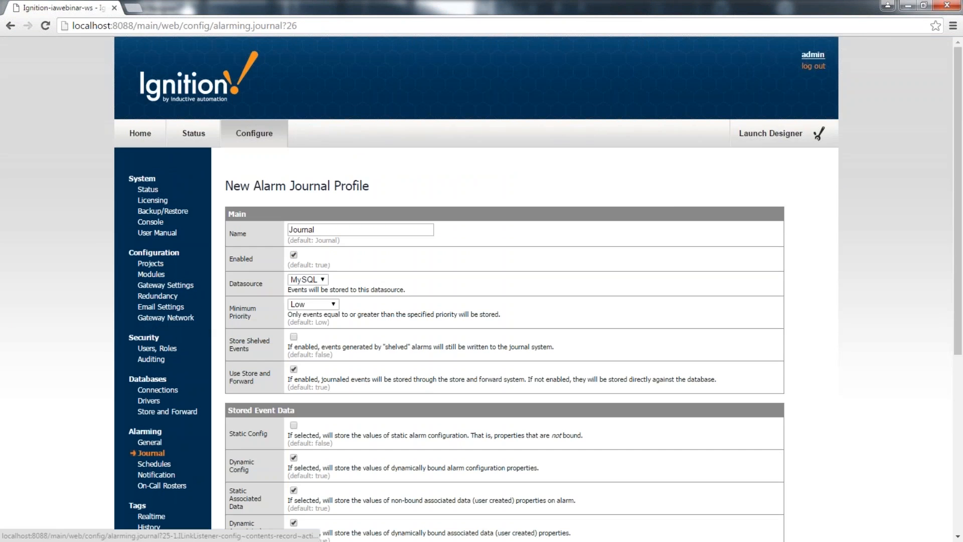
click(331, 234)
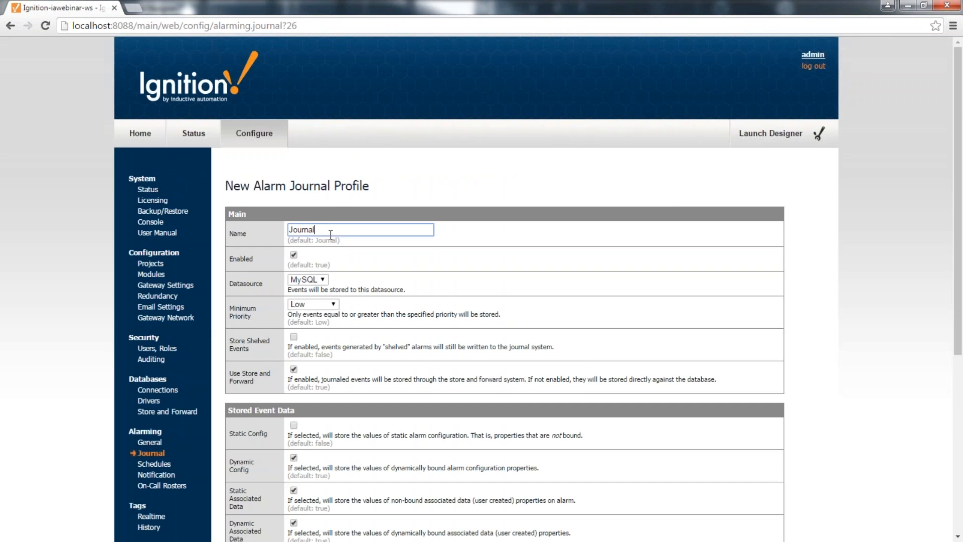
scroll(330, 234, down, 3)
scroll(346, 337, down, 4)
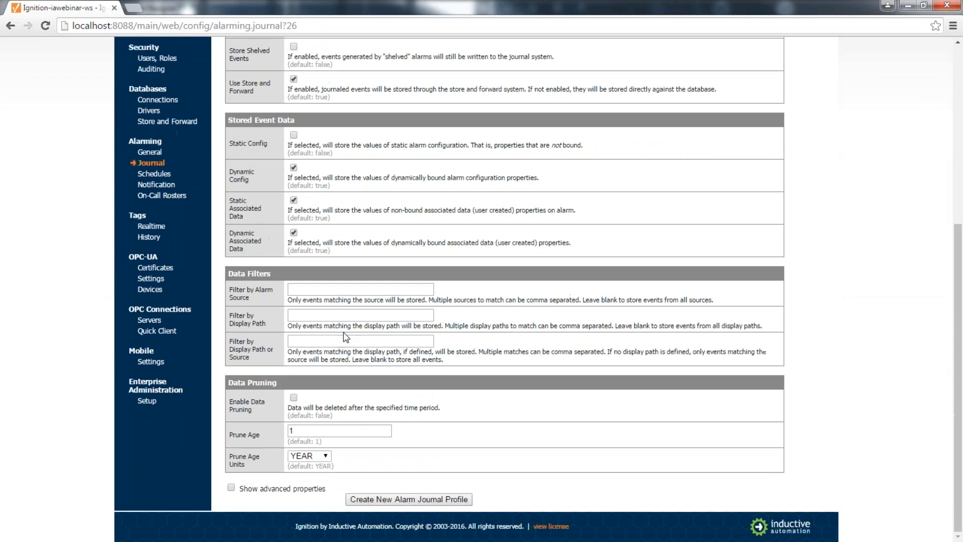
click(390, 499)
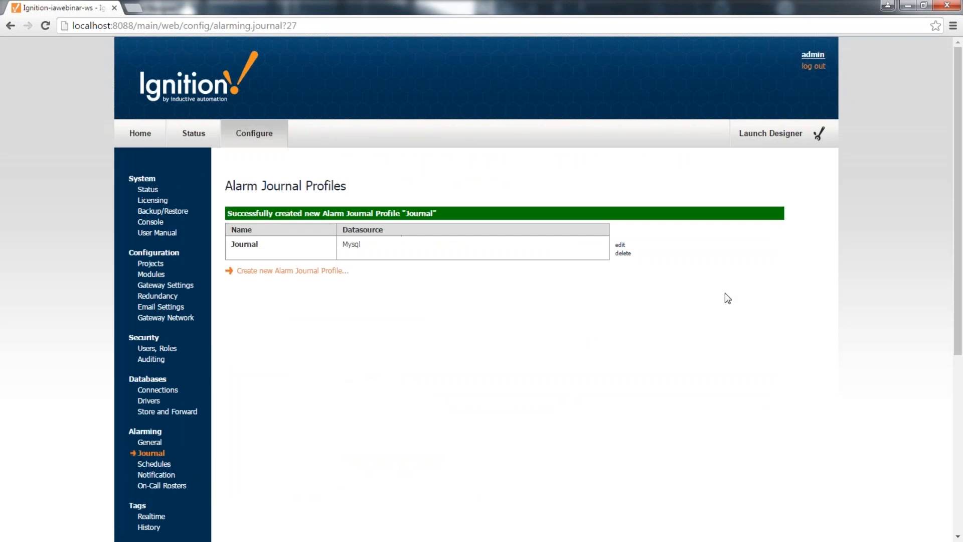
key(alt+Tab)
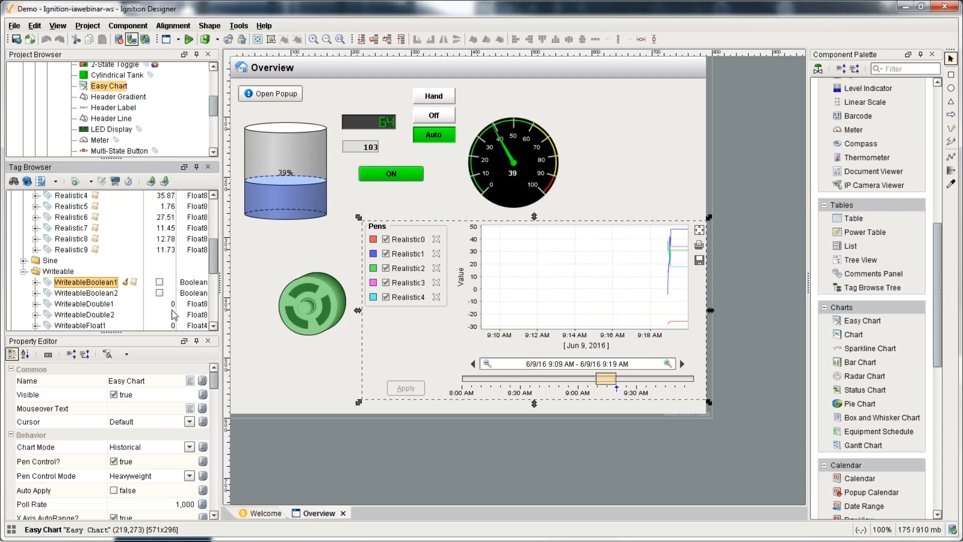
Step: Toggle WriteableBoolean1 to true and back to false to trigger its alarm
click(159, 284)
click(159, 283)
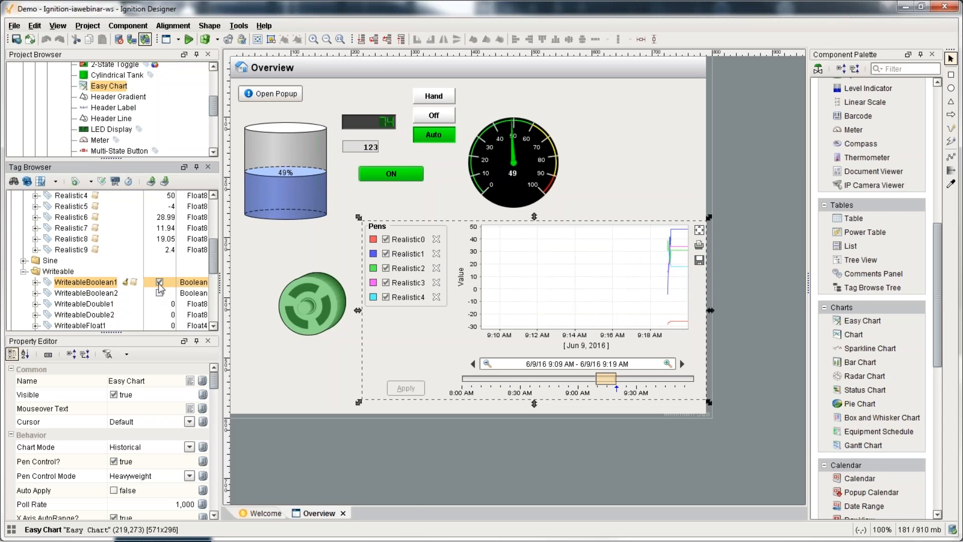
click(159, 282)
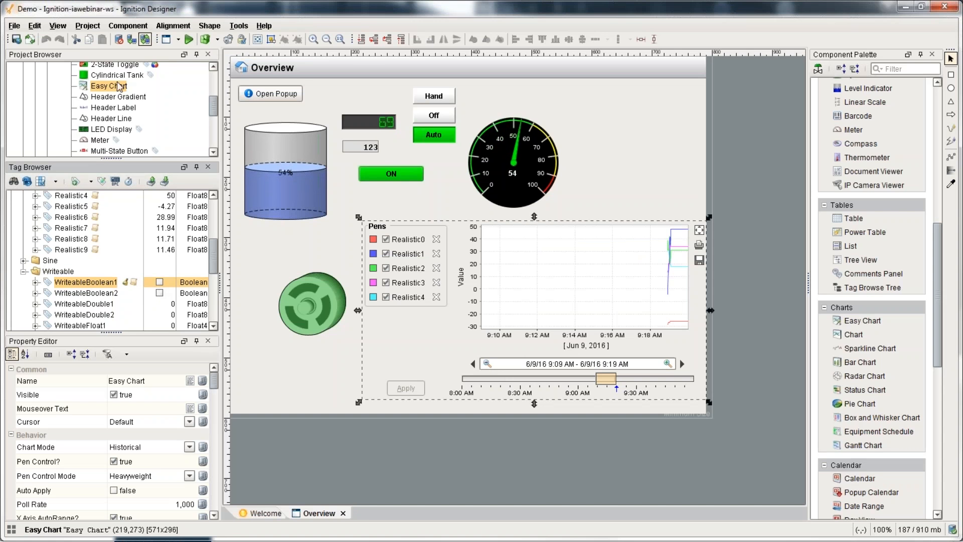
Step: Open the Roster Management window and delete its existing roster table
scroll(114, 114, up, 2)
click(47, 100)
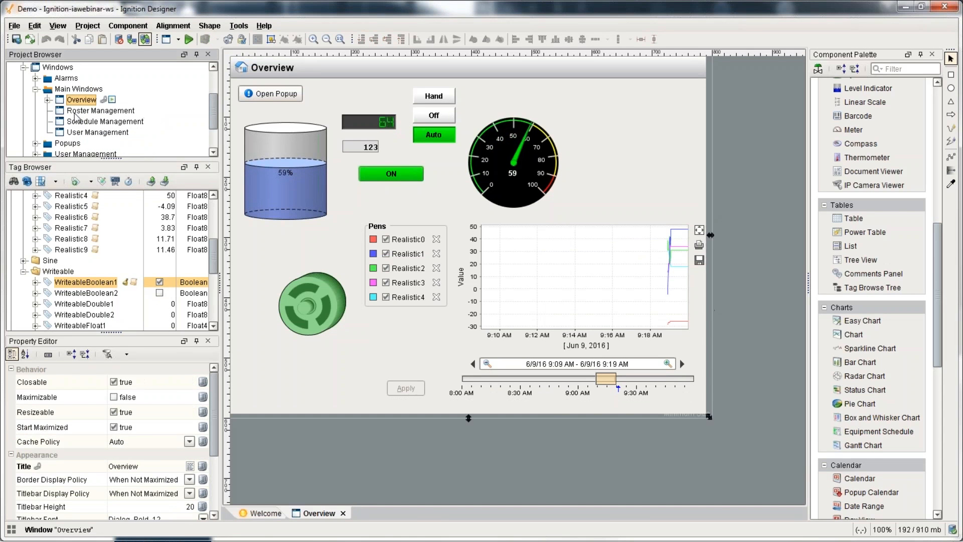
double_click(75, 111)
click(336, 198)
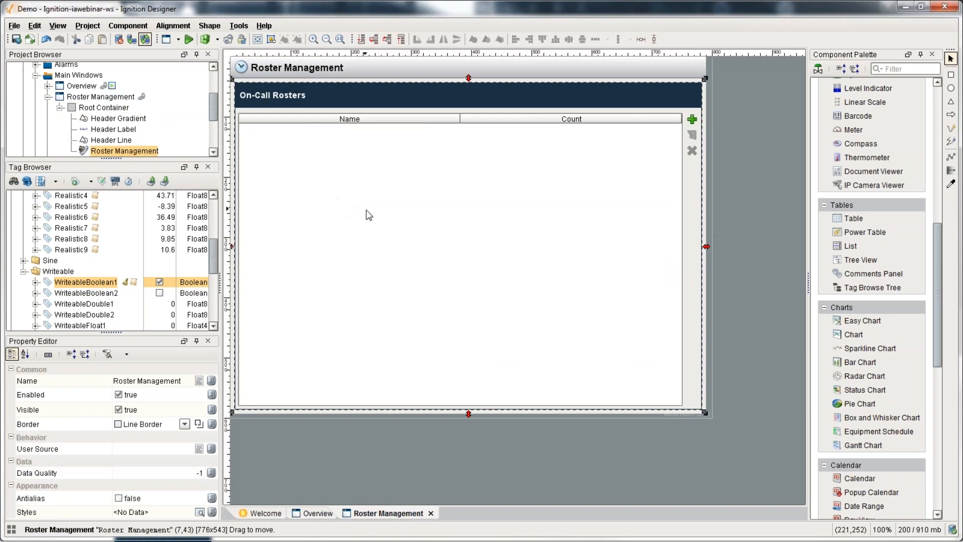
key(Delete)
key(Return)
Step: Place an Alarm Status Table near the centre, then acknowledge both alarms in Preview
scroll(911, 404, down, 5)
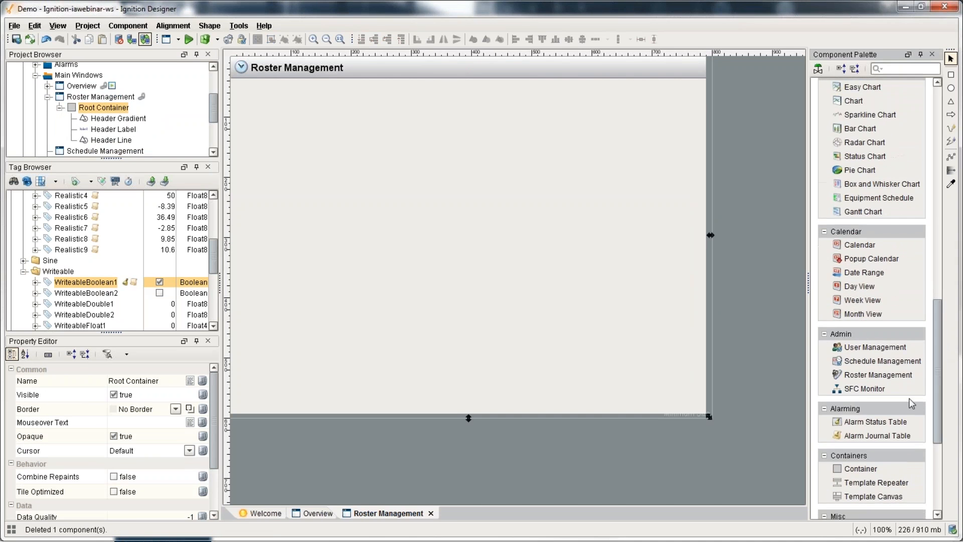
drag(875, 421, 281, 140)
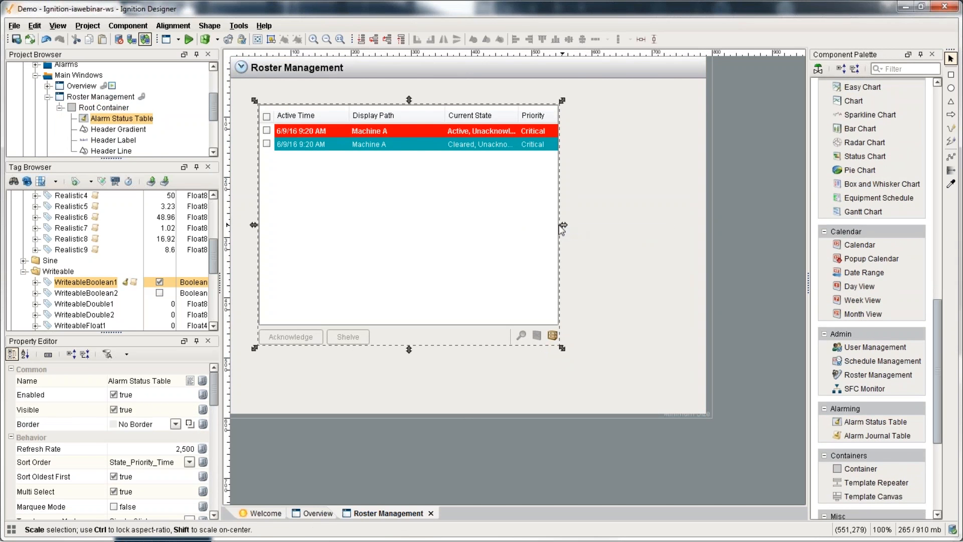
drag(561, 227, 634, 230)
key(F5)
click(342, 122)
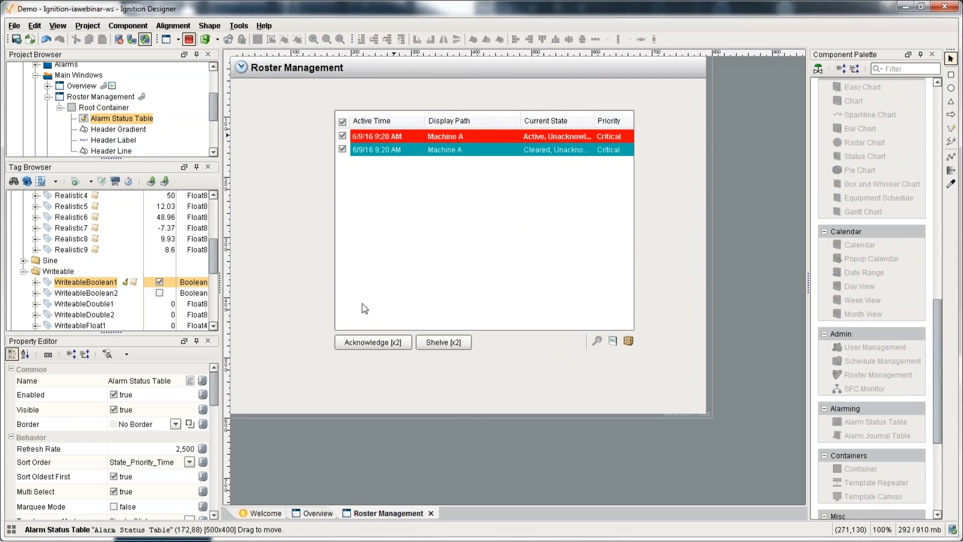
click(365, 343)
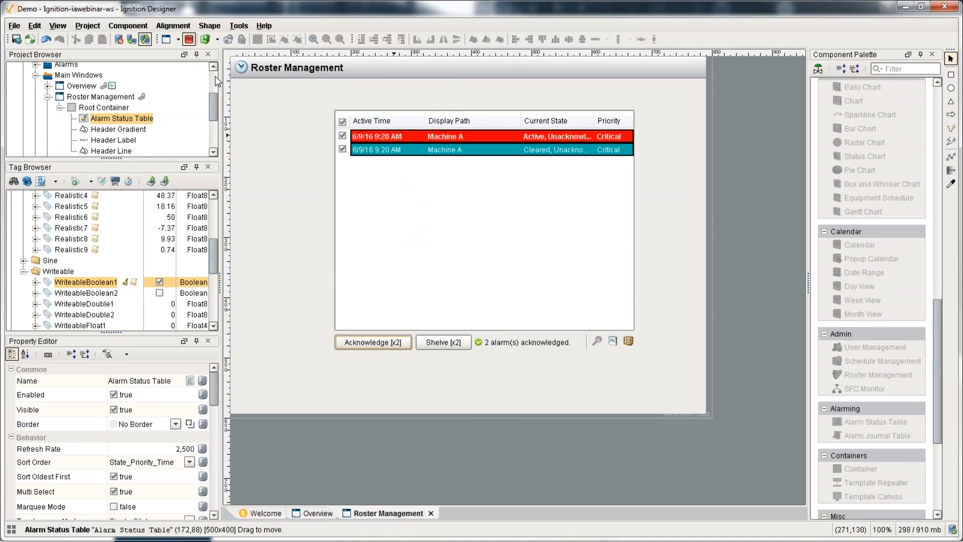
click(189, 39)
click(238, 26)
Step: Query all rows of alarm_events in the Database Query Browser, comparing it with alarm_event_data
click(290, 75)
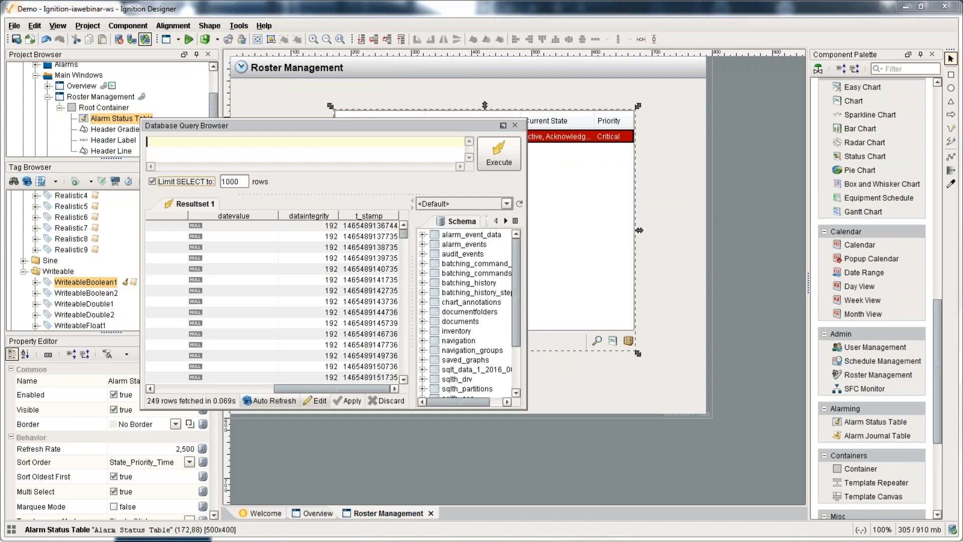
click(458, 244)
click(460, 235)
click(462, 245)
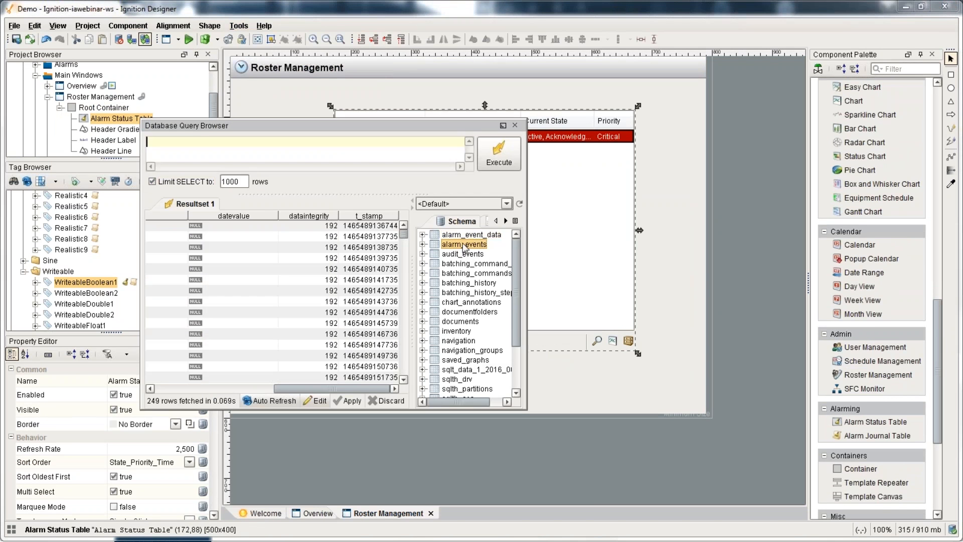
click(464, 236)
double_click(463, 243)
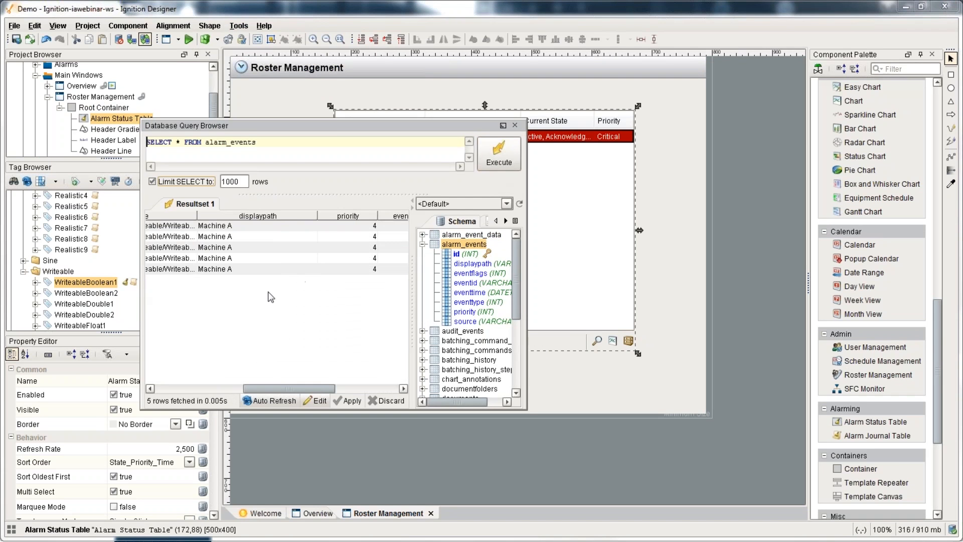
click(514, 125)
Step: Show the alarm's value trend in Preview, then reposition the Alarm Status Table in design mode
key(F5)
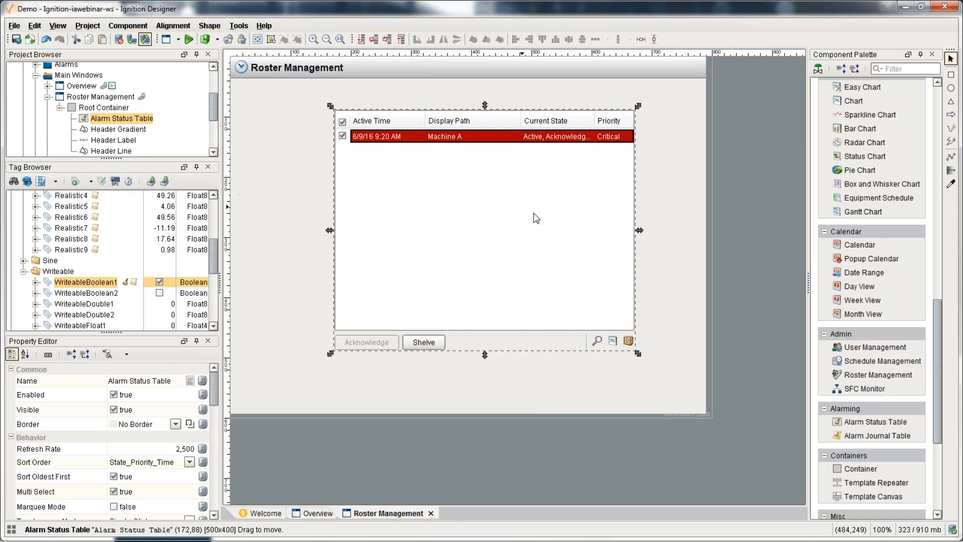
click(609, 341)
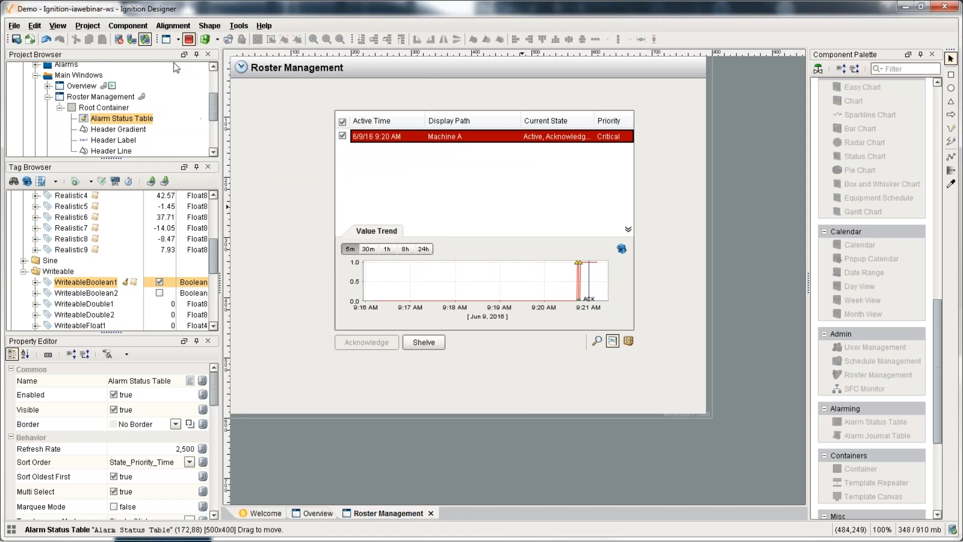
click(188, 40)
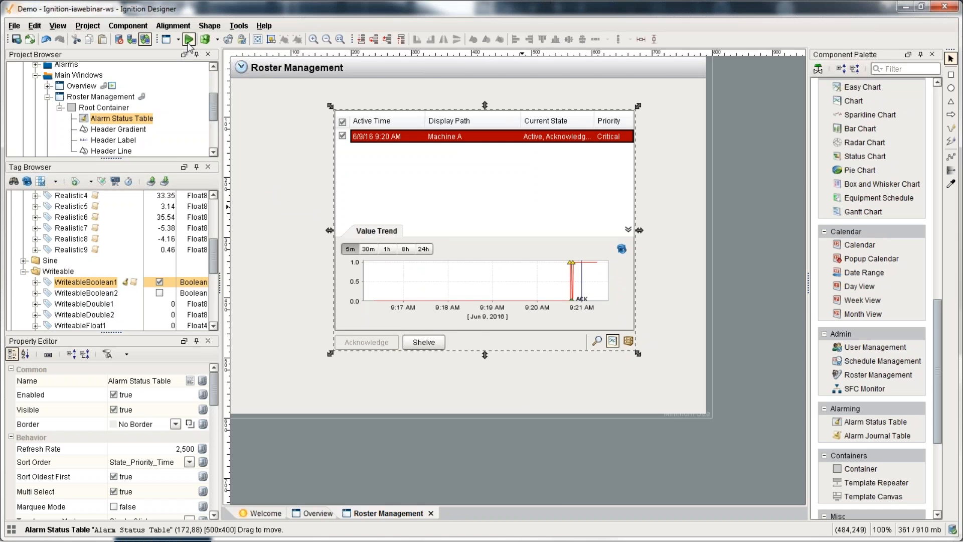
drag(450, 171, 409, 198)
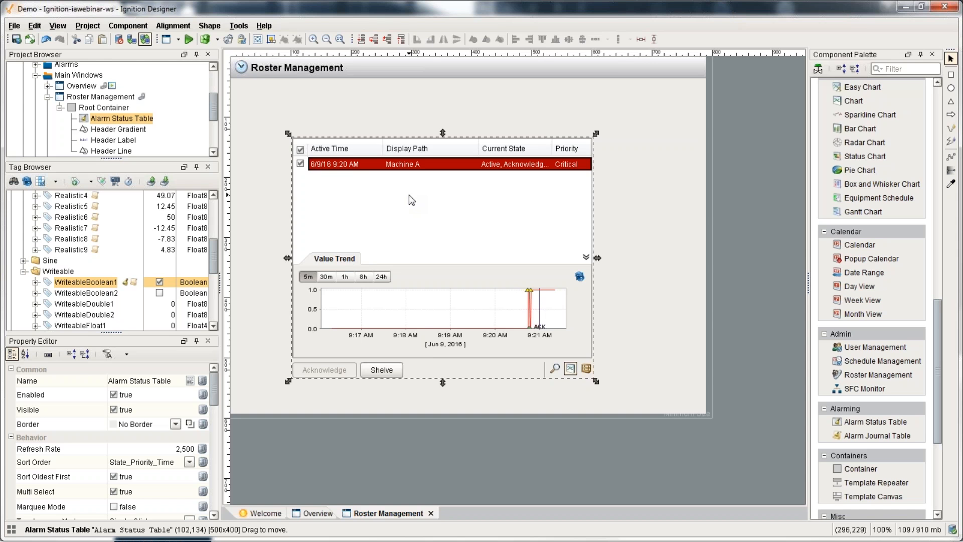
drag(409, 195, 455, 168)
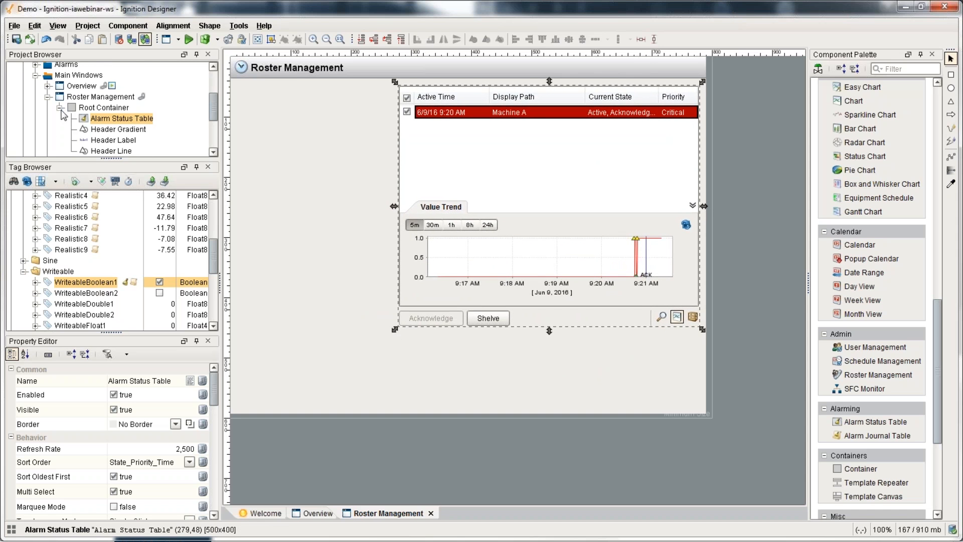
scroll(63, 113, up, 1)
Step: Open the Schedule Management window and delete its Schedules table
click(47, 122)
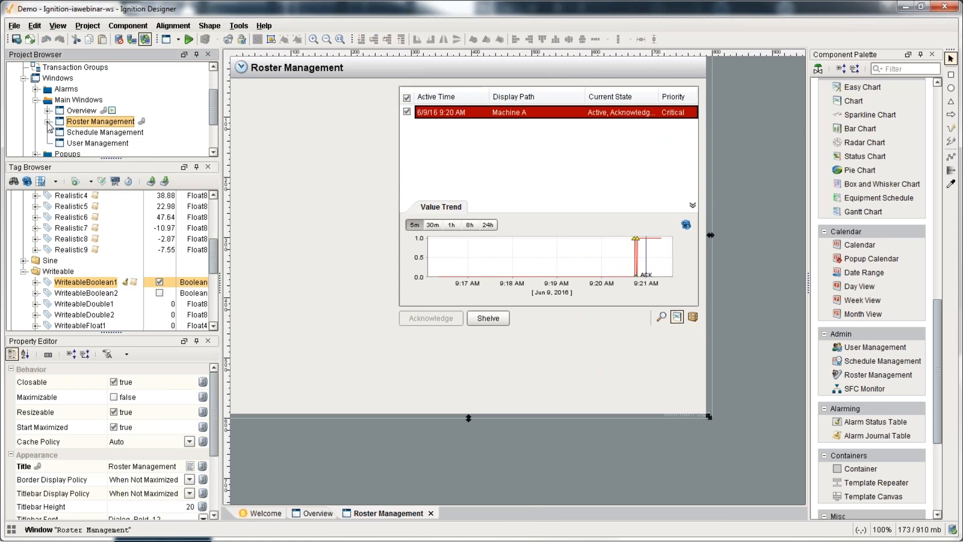
double_click(70, 132)
click(409, 276)
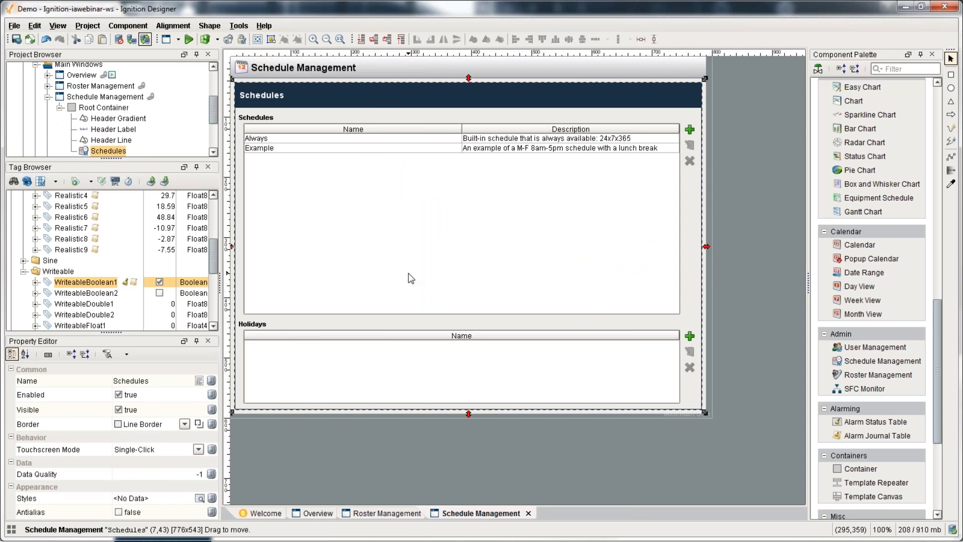
key(Delete)
key(Return)
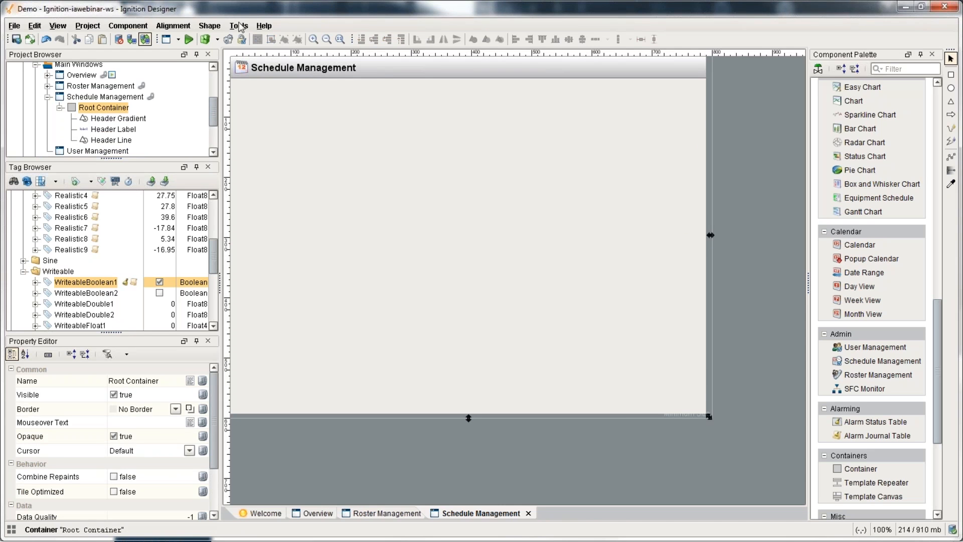
Step: Run SELECT * FROM inventory in the Database Query Browser, review the results, then close it
click(239, 25)
click(281, 76)
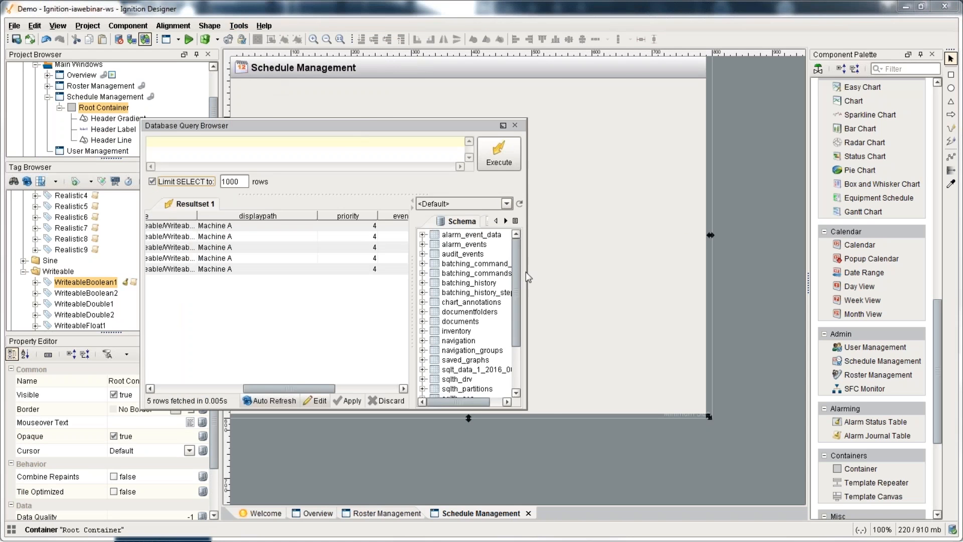
drag(525, 272, 675, 273)
scroll(604, 291, down, 1)
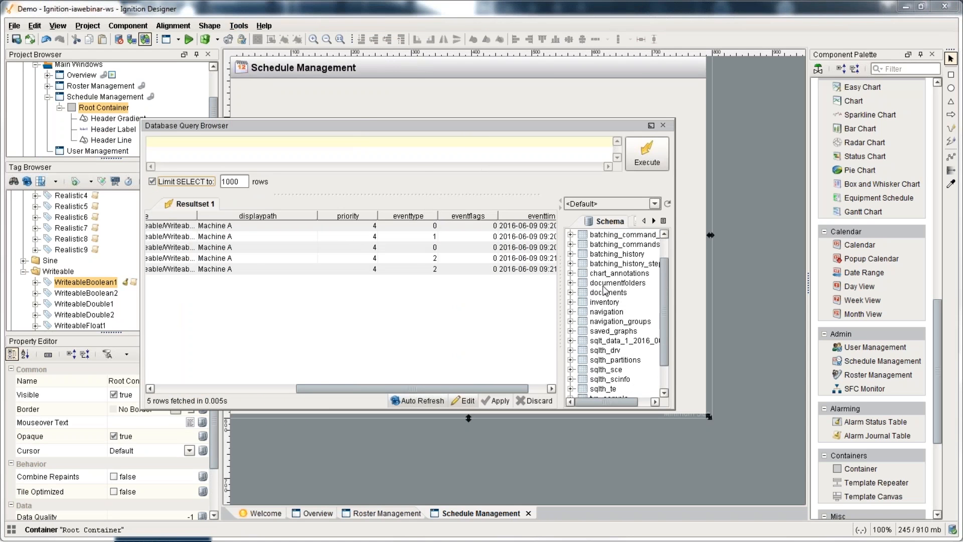
click(598, 303)
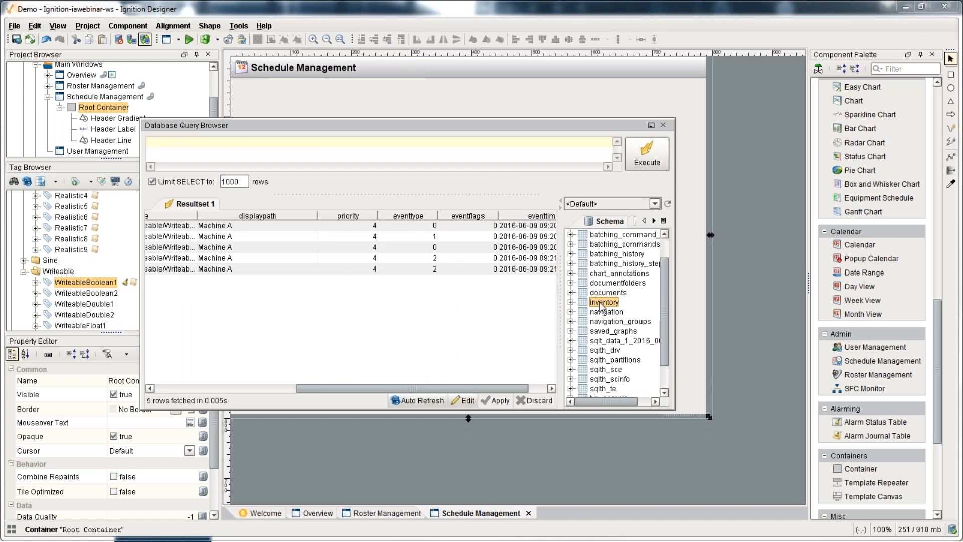
double_click(604, 302)
click(647, 156)
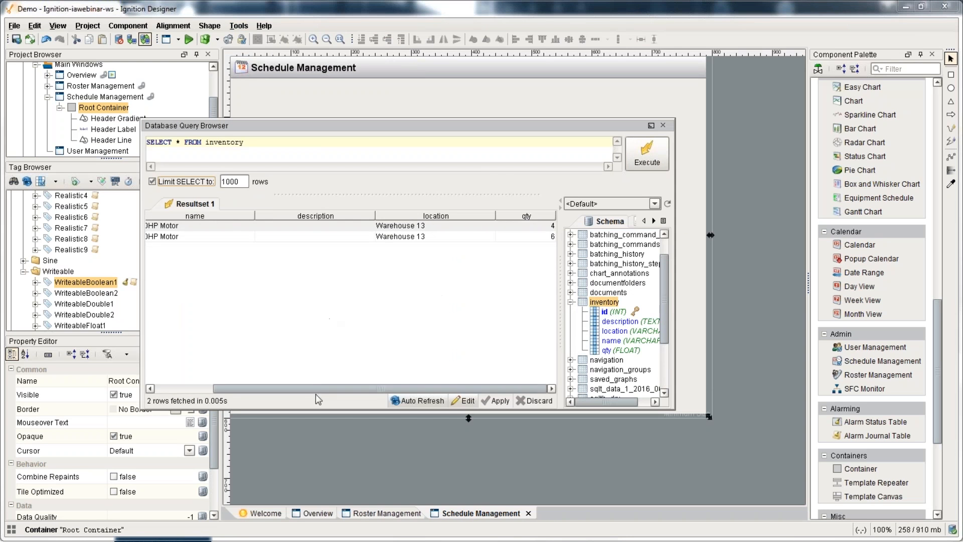
drag(321, 389, 198, 390)
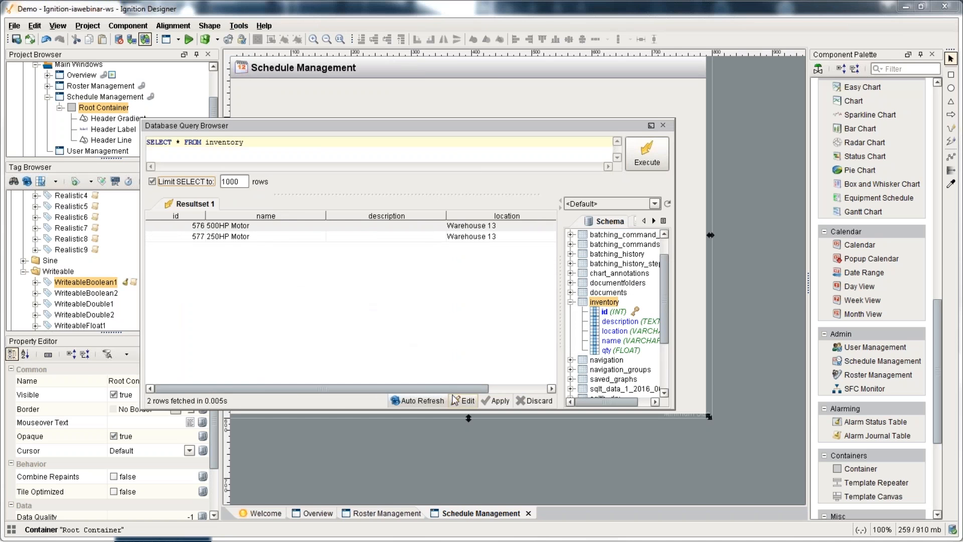
drag(454, 388, 513, 389)
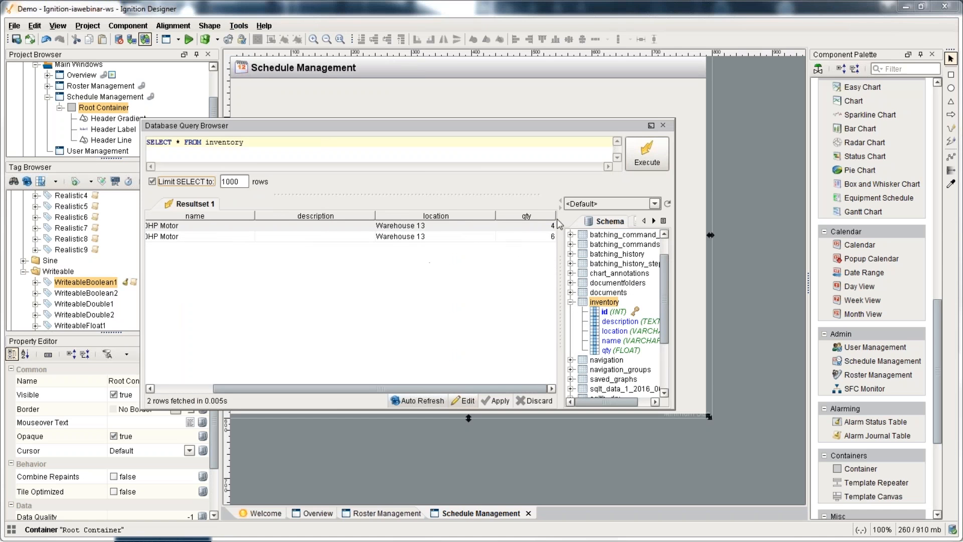
drag(490, 384, 327, 397)
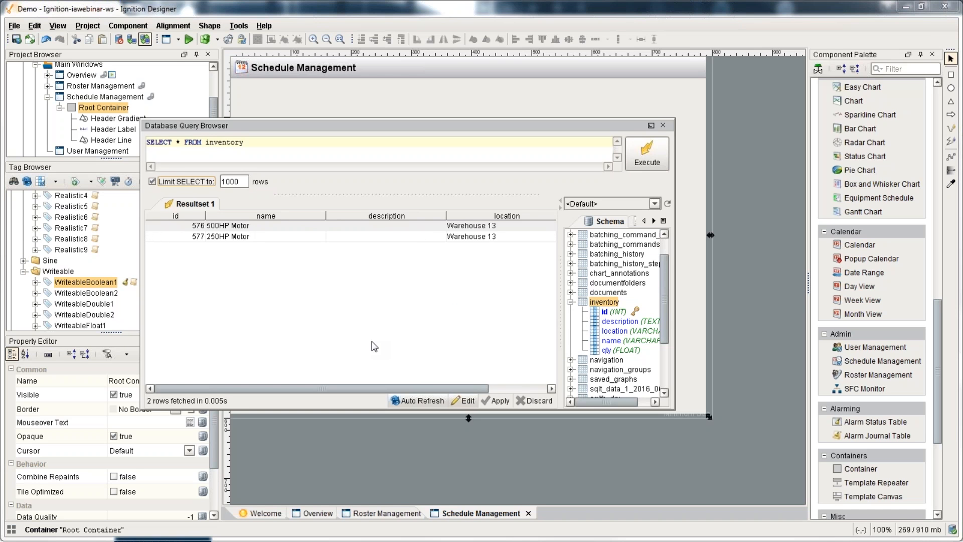
click(663, 125)
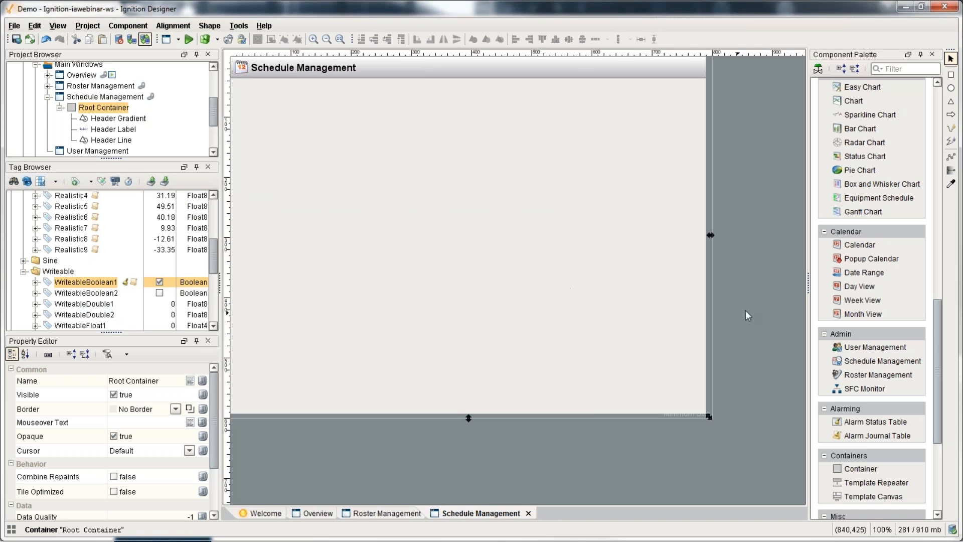
Step: Drop a Power Table from the Tables palette onto Schedule Management and open its Data binding
drag(939, 344, 935, 272)
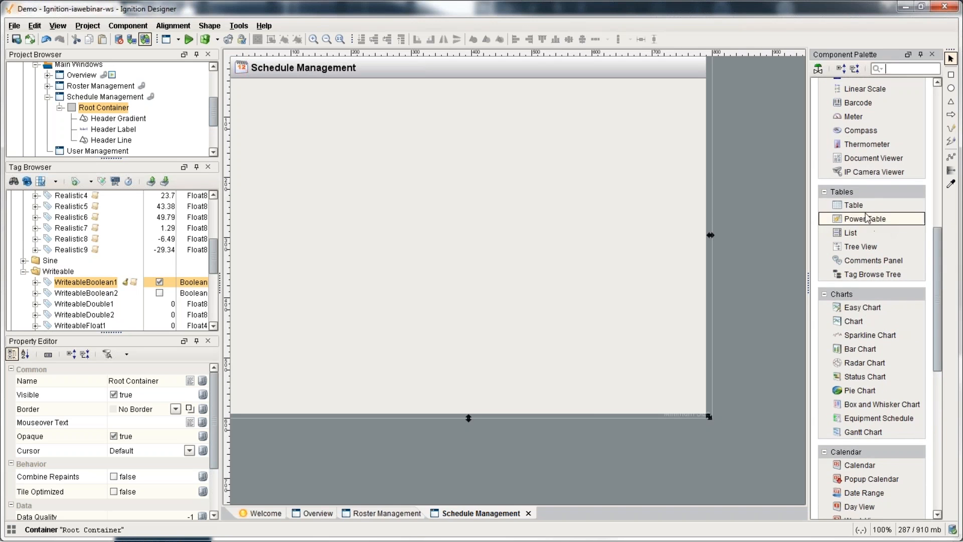
drag(873, 219, 315, 179)
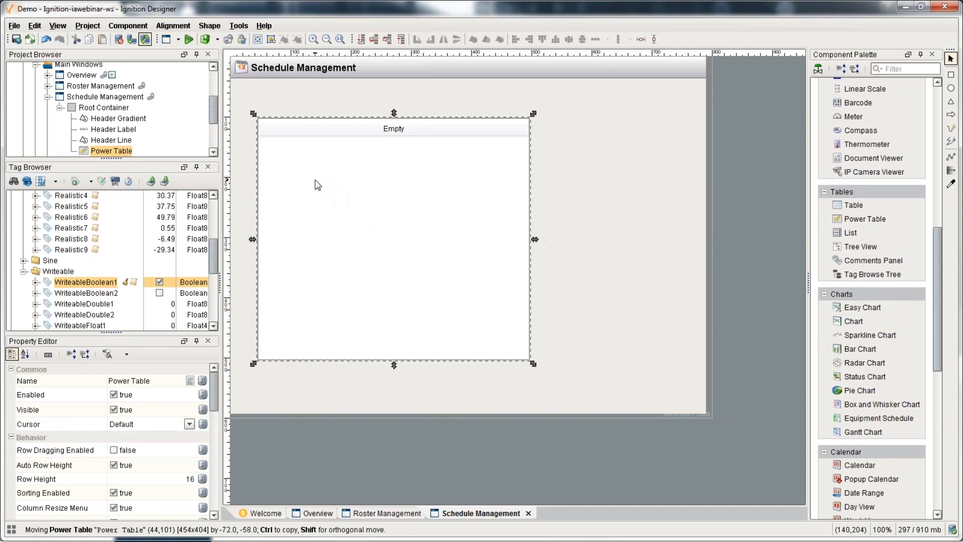
scroll(116, 442, down, 3)
scroll(116, 441, down, 3)
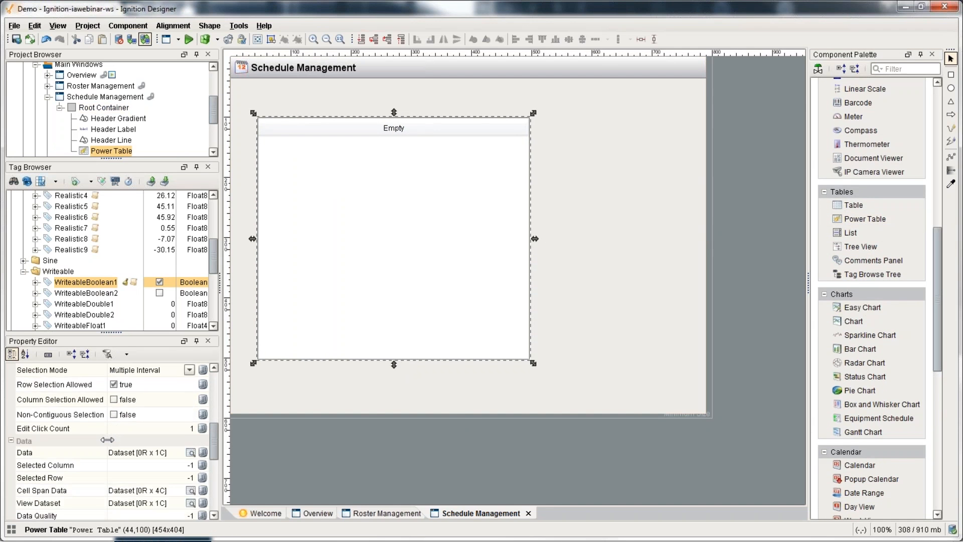
click(63, 406)
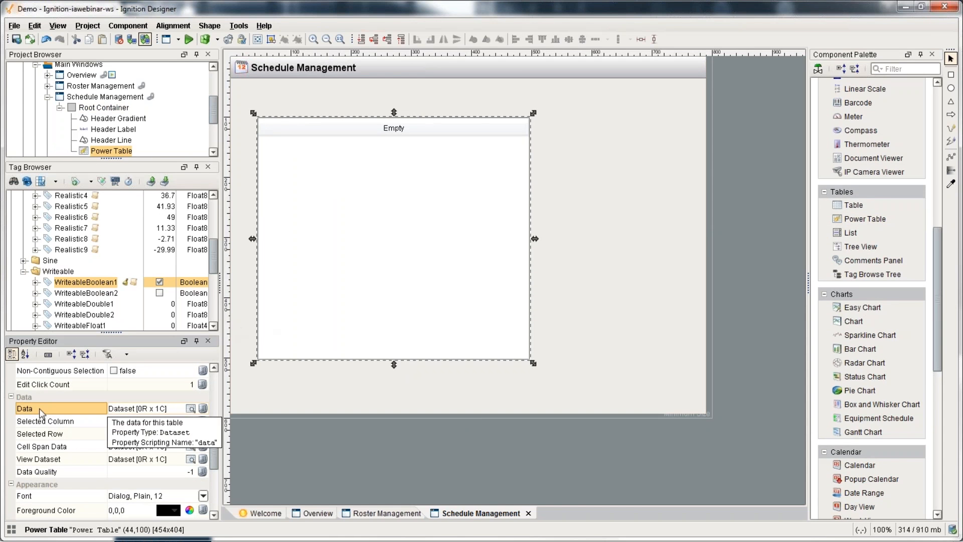
click(202, 409)
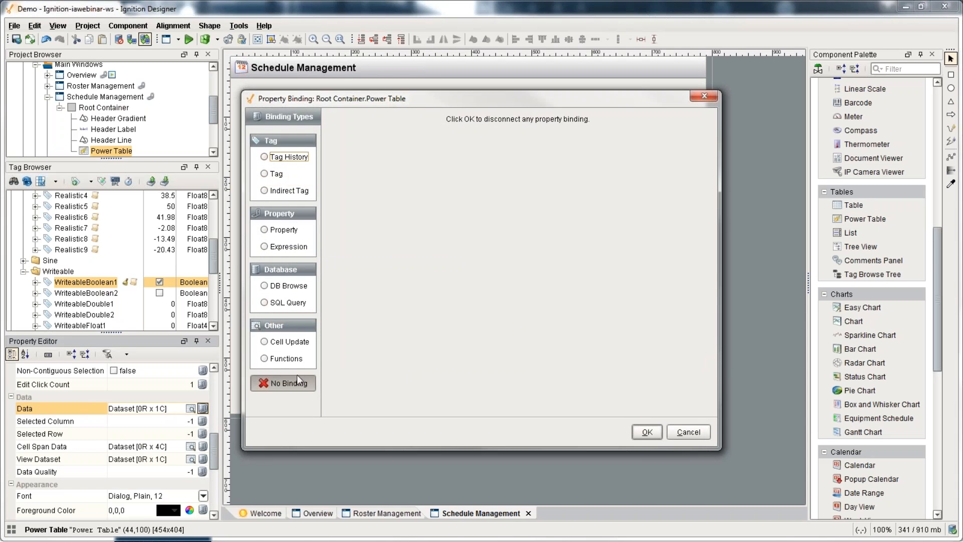
Step: Bind the table Data to Tag History with realistic0–realistic2 from MySQL > default > realistic
click(285, 160)
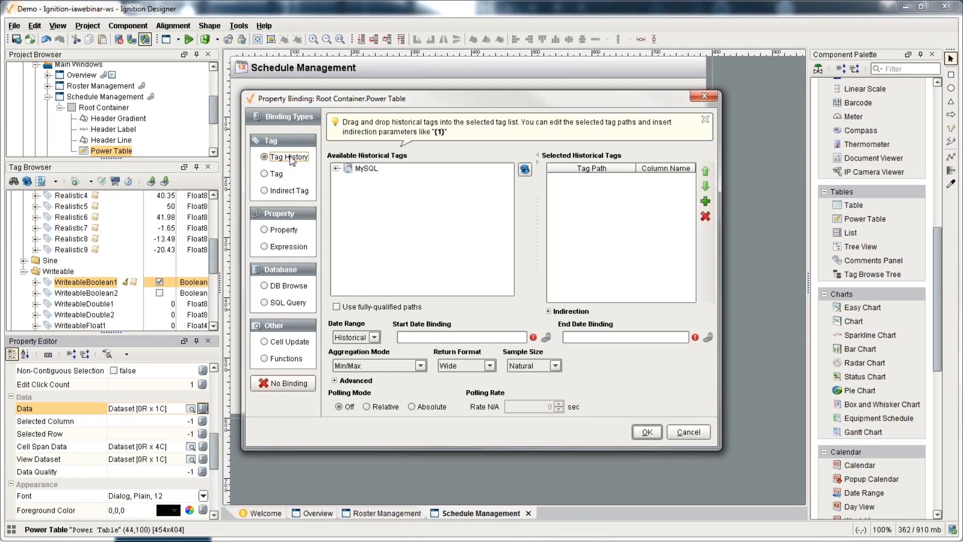
click(336, 168)
click(348, 178)
click(359, 189)
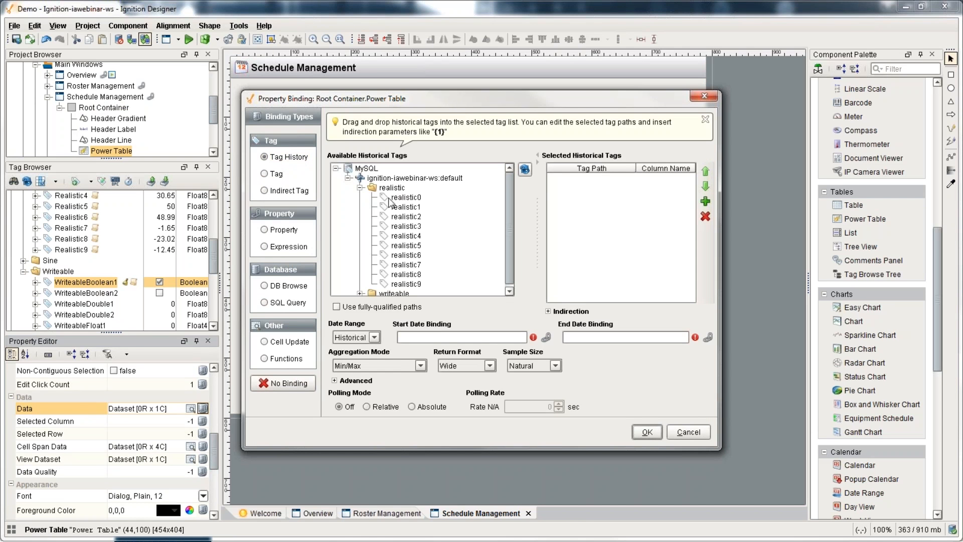
click(404, 200)
shift+click(407, 216)
drag(407, 213, 616, 230)
Step: Set the date range to Realtime, most recent 12 minutes, and apply the binding
click(374, 337)
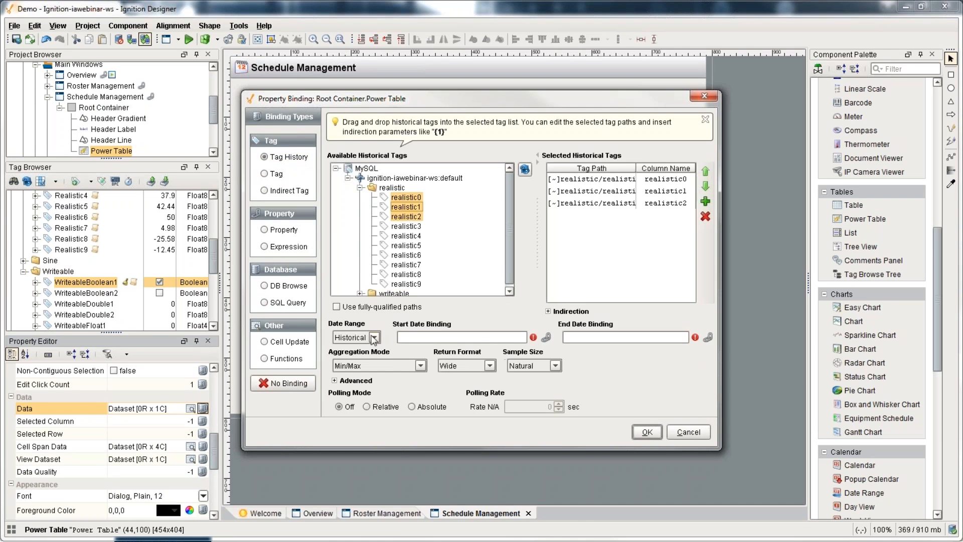
click(351, 359)
click(469, 337)
text(12)
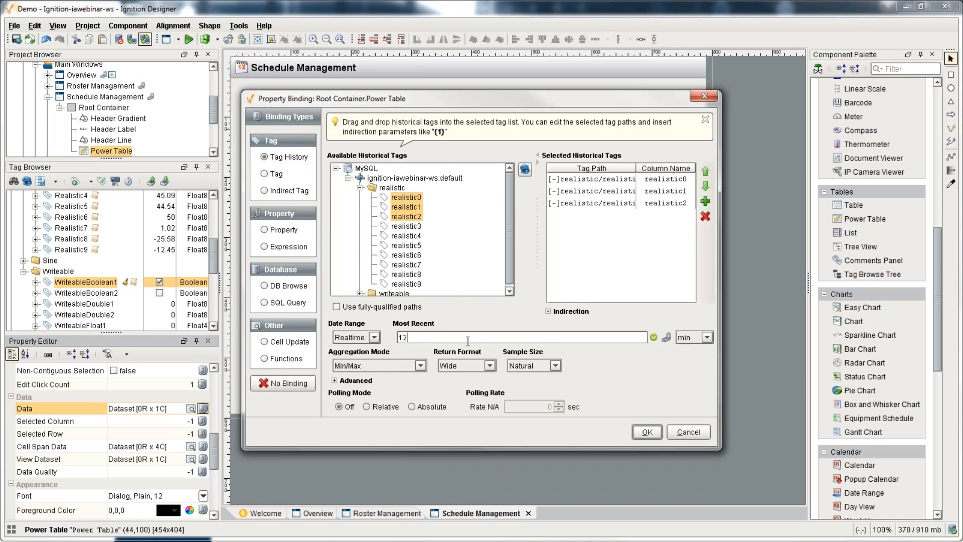
click(647, 432)
Step: Adjust the Power Table's position and reopen its Data binding settings
drag(456, 280, 498, 273)
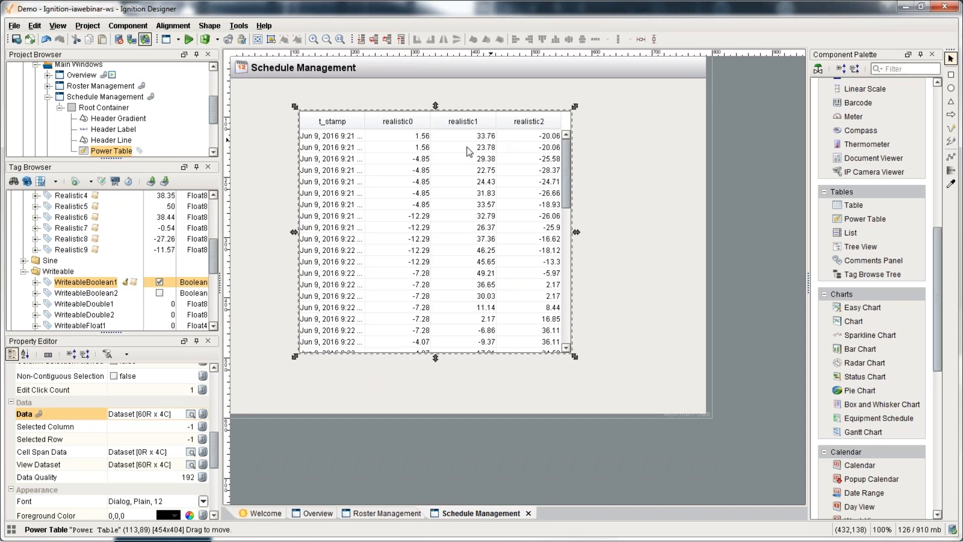
drag(433, 199, 408, 203)
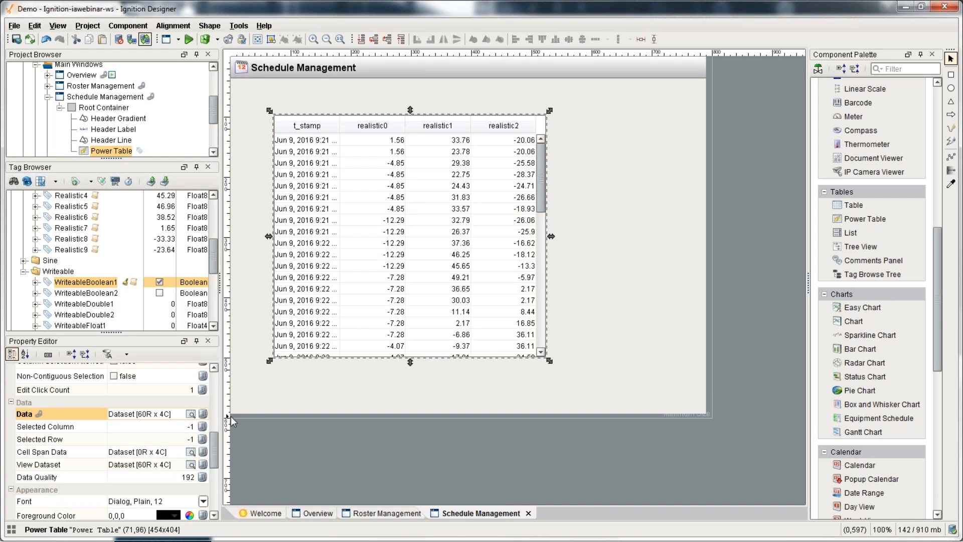
click(202, 414)
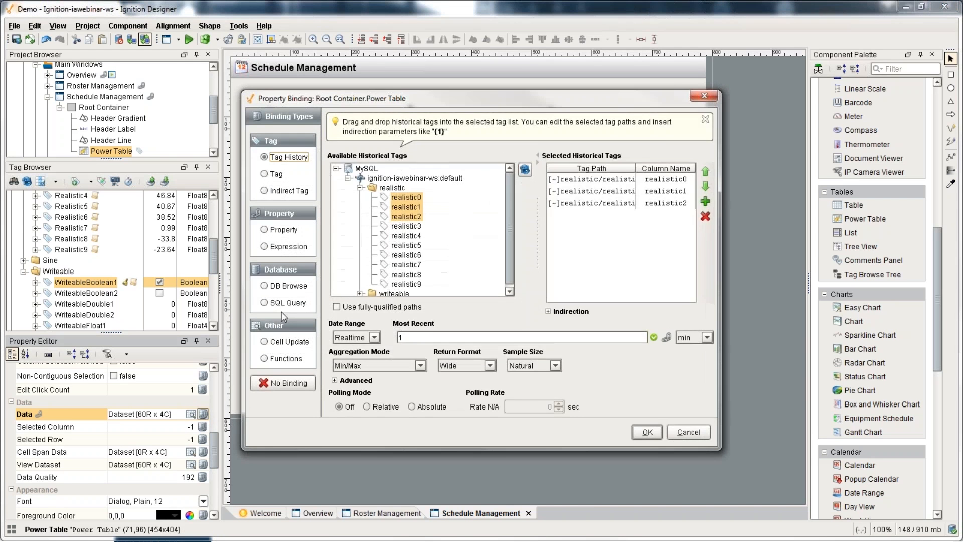
Step: Bind the Power Table's Data to the SQL query SELECT * FROM inventory, then shift it left
click(287, 302)
key(ctrl+a)
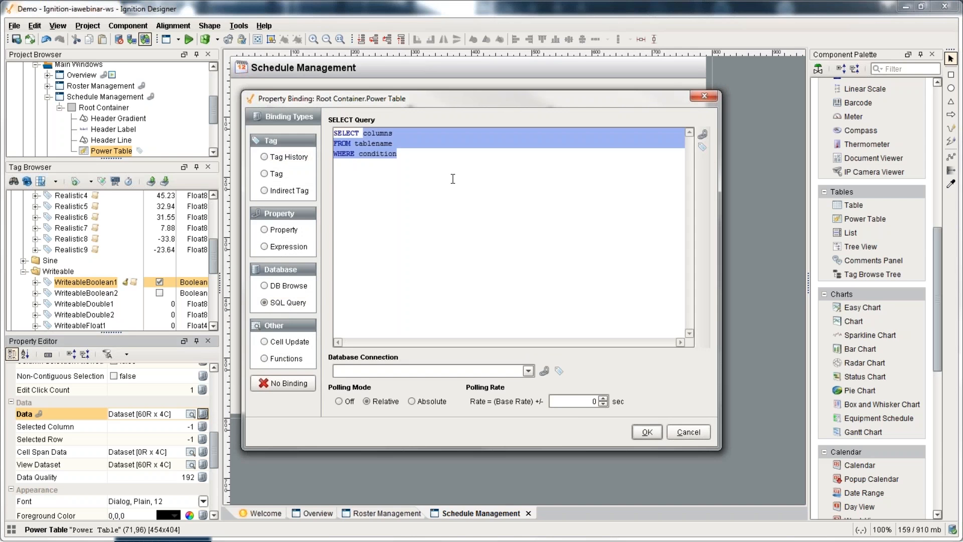
text(SELECT * FROM inventory)
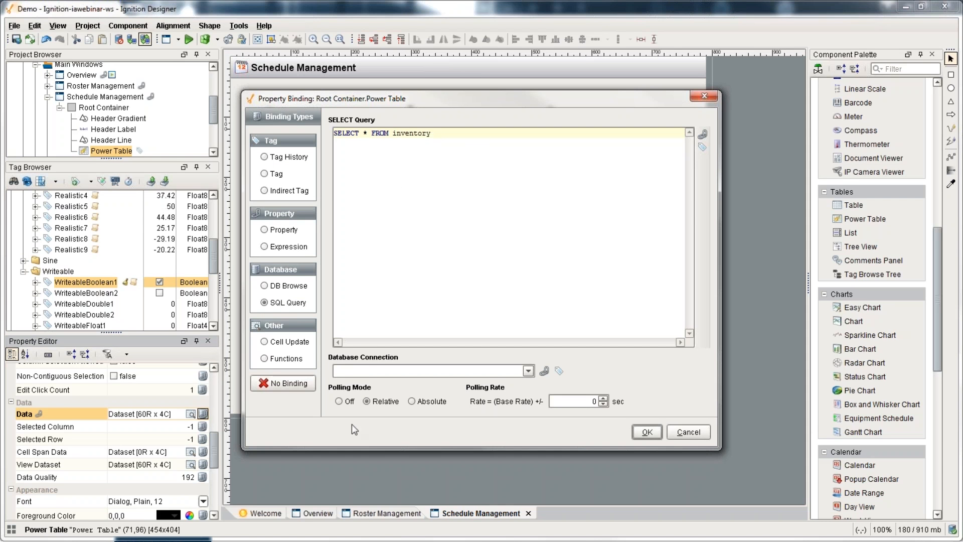
click(652, 432)
drag(451, 304, 425, 306)
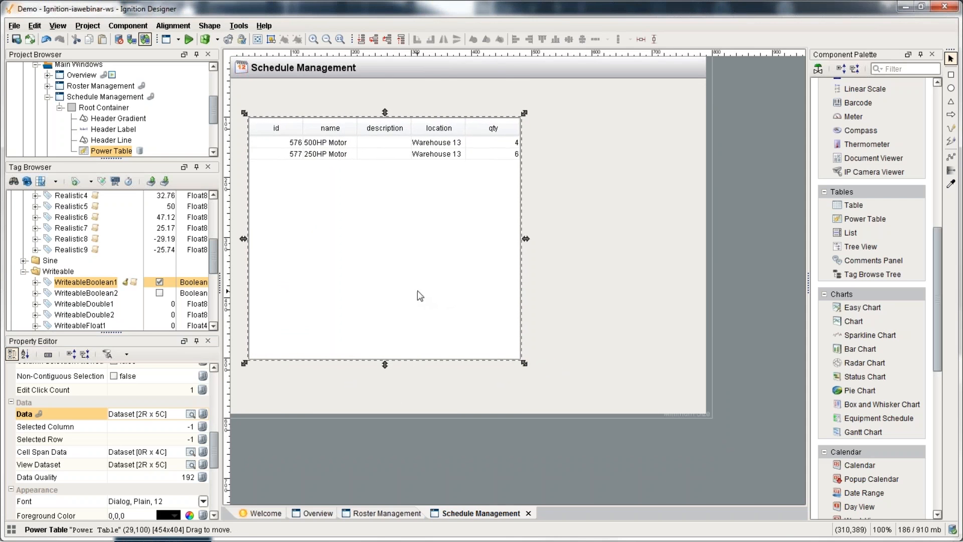
Step: In the Table Customizer, hide the id column and set the name column header to 'Name'
right_click(350, 176)
mouse_move(444, 314)
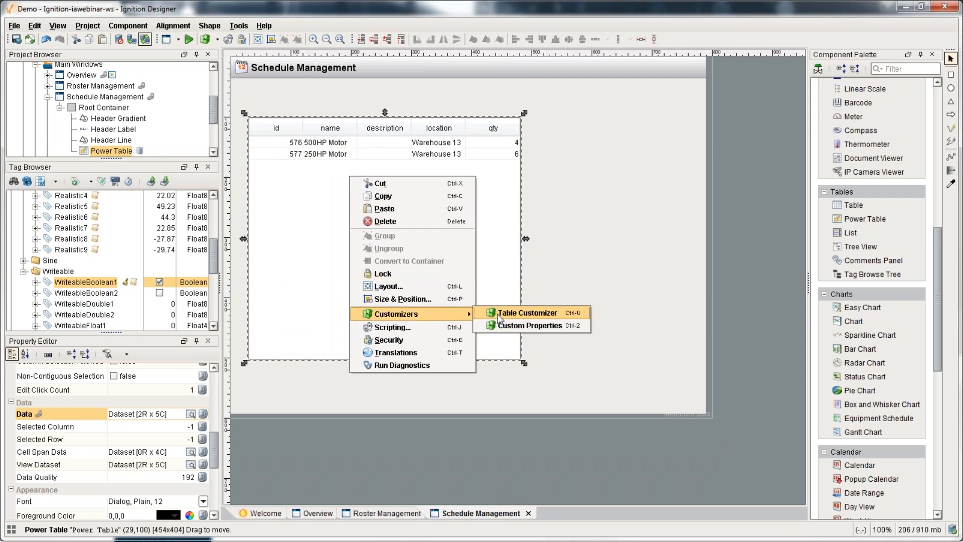
click(527, 312)
click(436, 168)
click(512, 156)
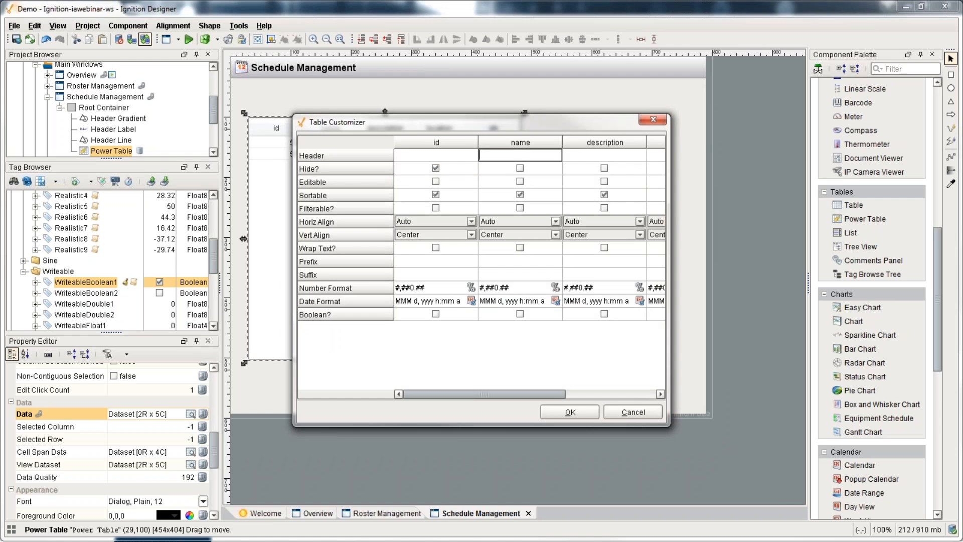
text(Name)
key(Return)
click(567, 412)
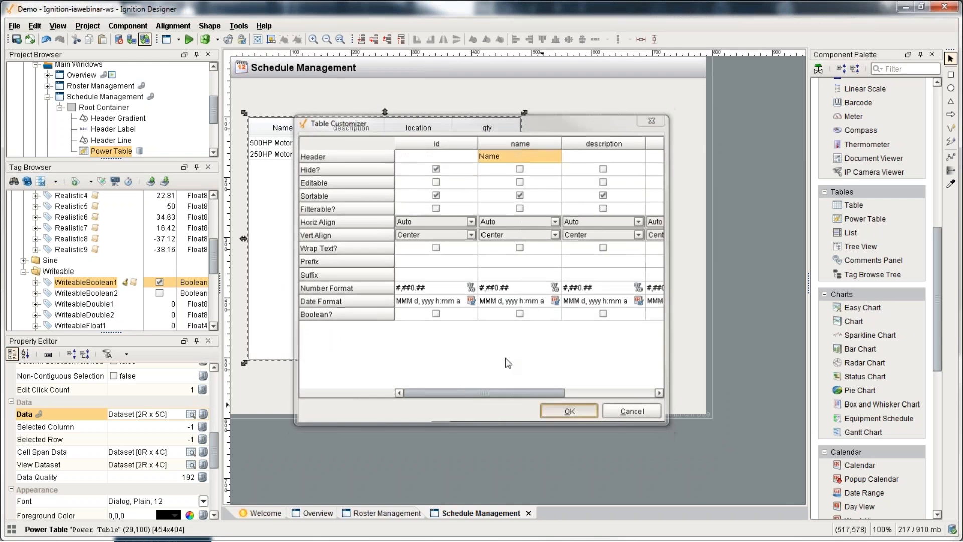
drag(365, 249, 361, 254)
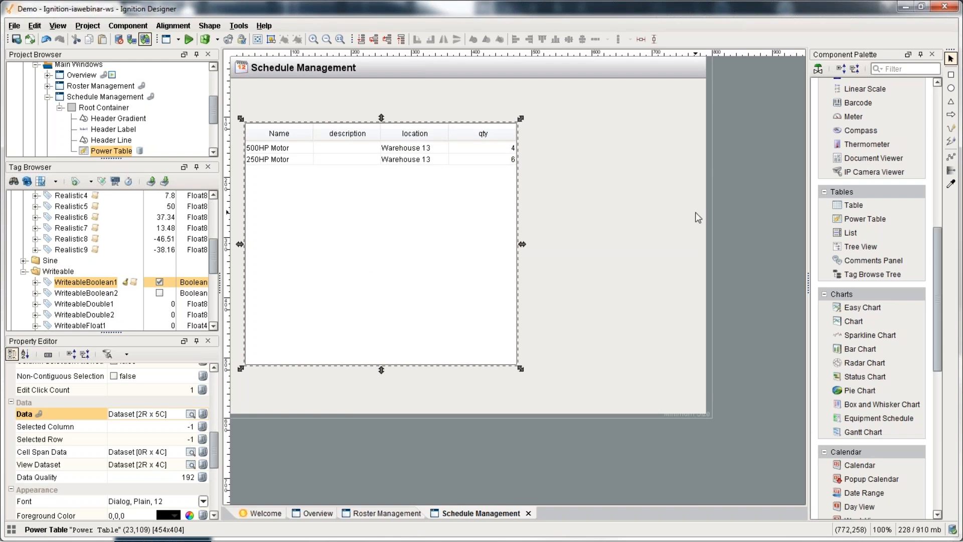
Step: Add two text fields beside the table and name the first one Name
scroll(842, 264, up, 10)
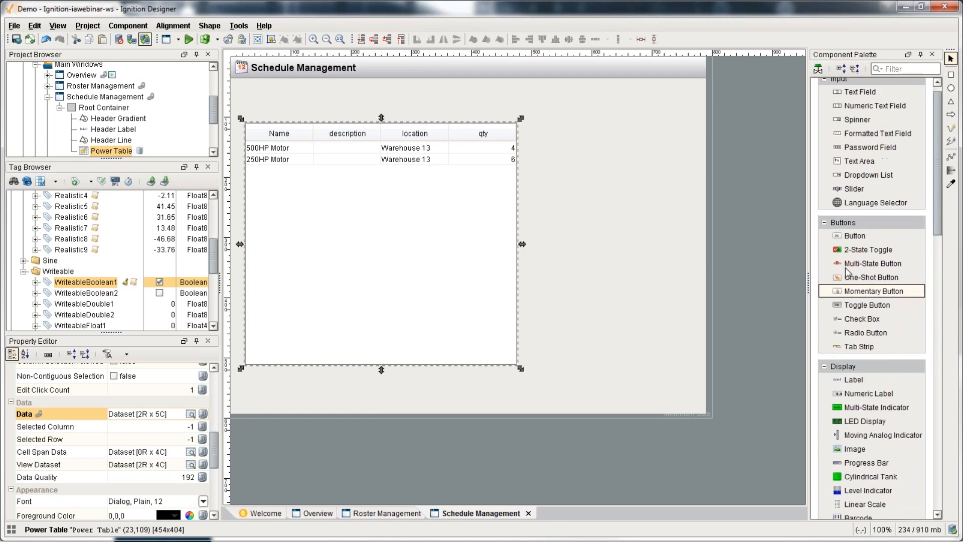
drag(859, 105, 604, 149)
key(ctrl+d)
click(603, 141)
click(603, 136)
scroll(129, 375, up, 3)
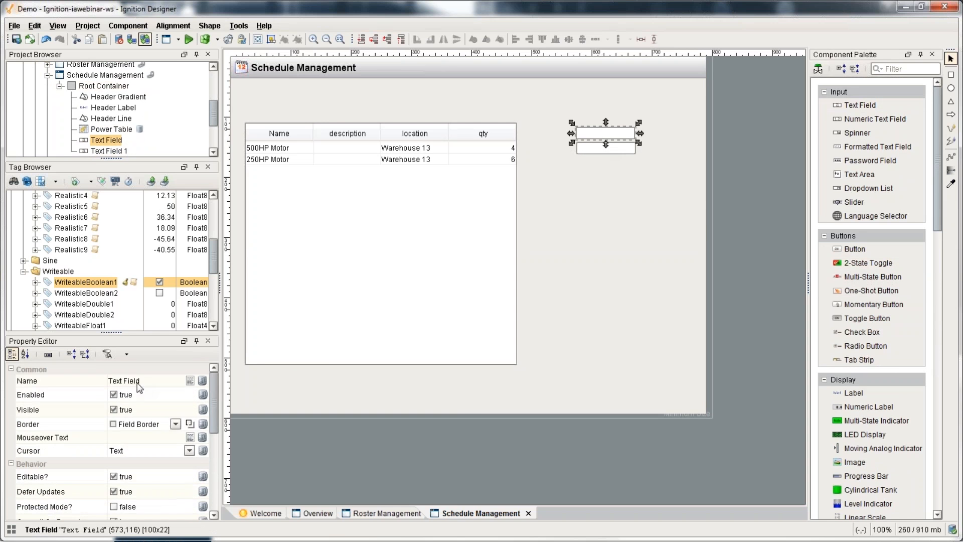
click(143, 378)
text(Name)
key(Return)
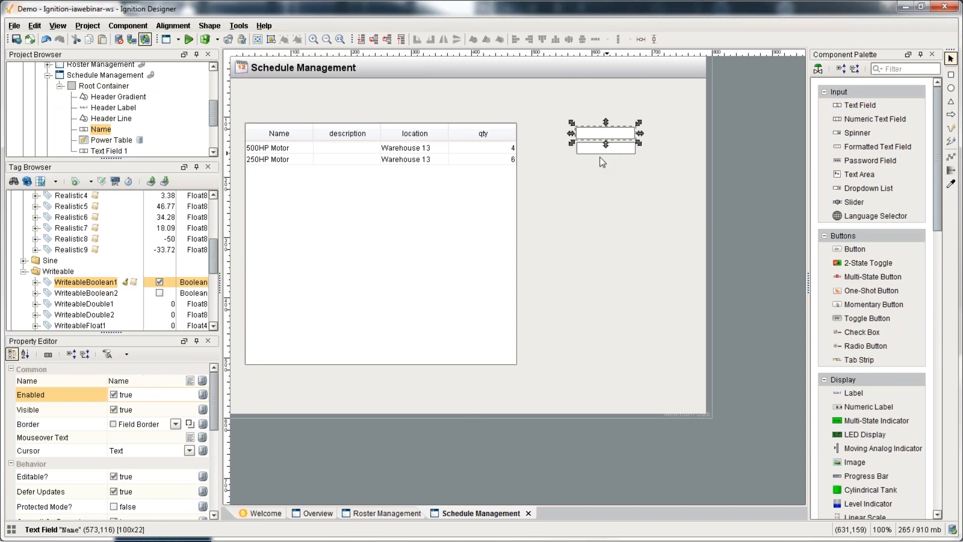
Step: Name the second field Description, then copy it below as a Location field
click(600, 150)
click(152, 381)
text(Description)
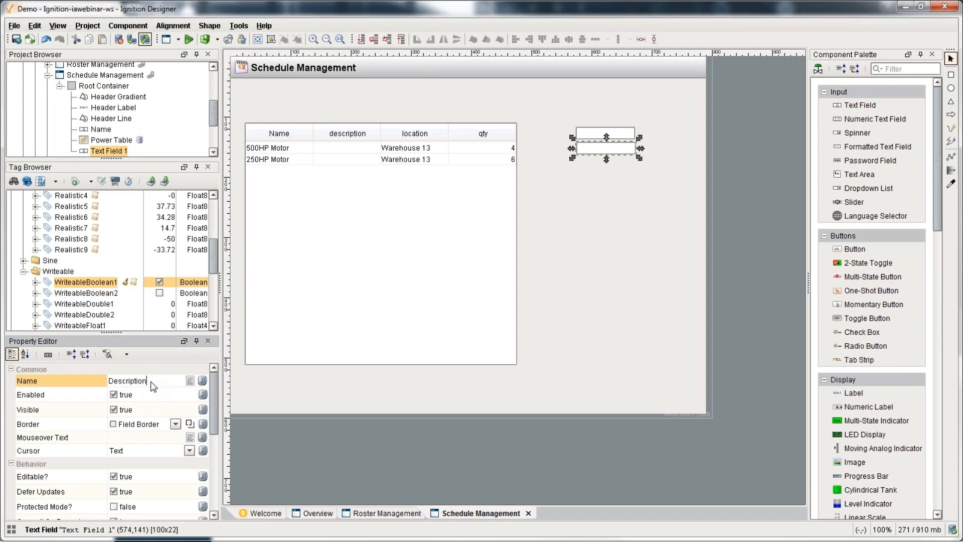
key(Return)
key(ctrl+c)
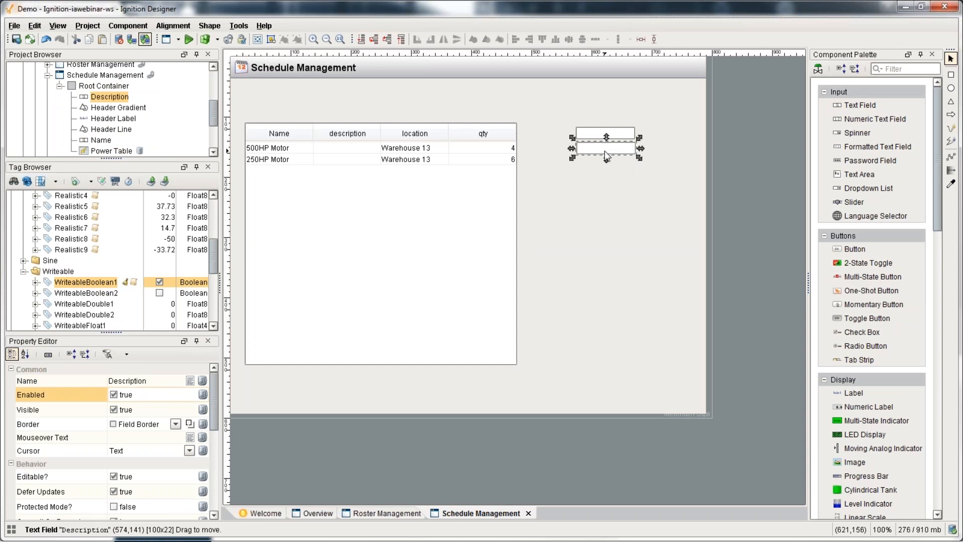
key(ctrl+v)
drag(607, 157, 608, 174)
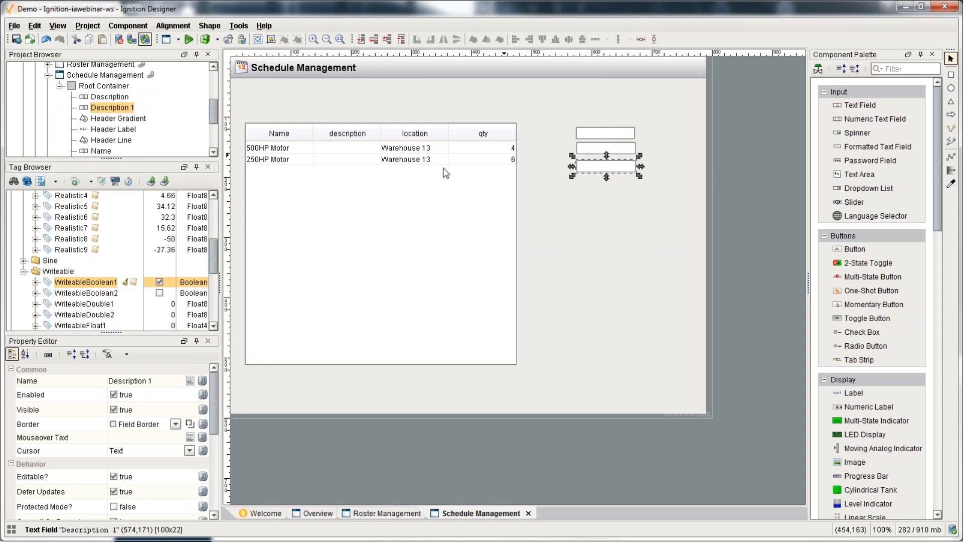
click(159, 383)
key(ctrl+a)
text(Location)
key(Return)
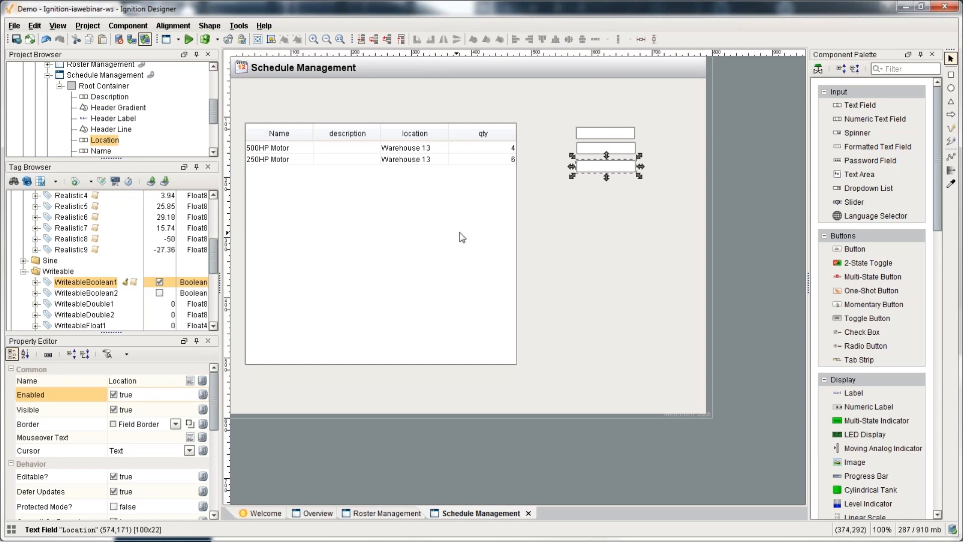
Step: Add a numeric field named Qty and a button labelled Add below it
drag(875, 118, 588, 184)
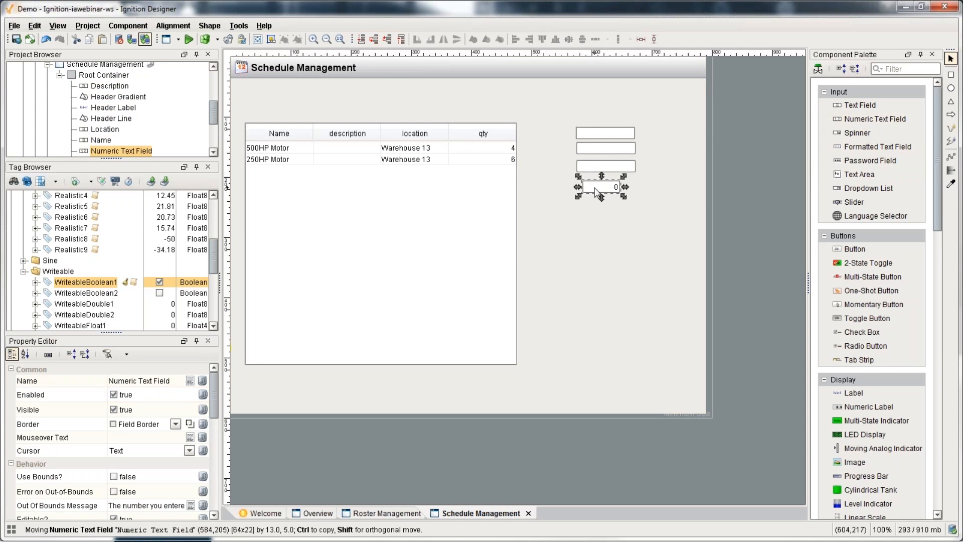
click(183, 382)
key(ctrl+a)
text(Qty)
key(Return)
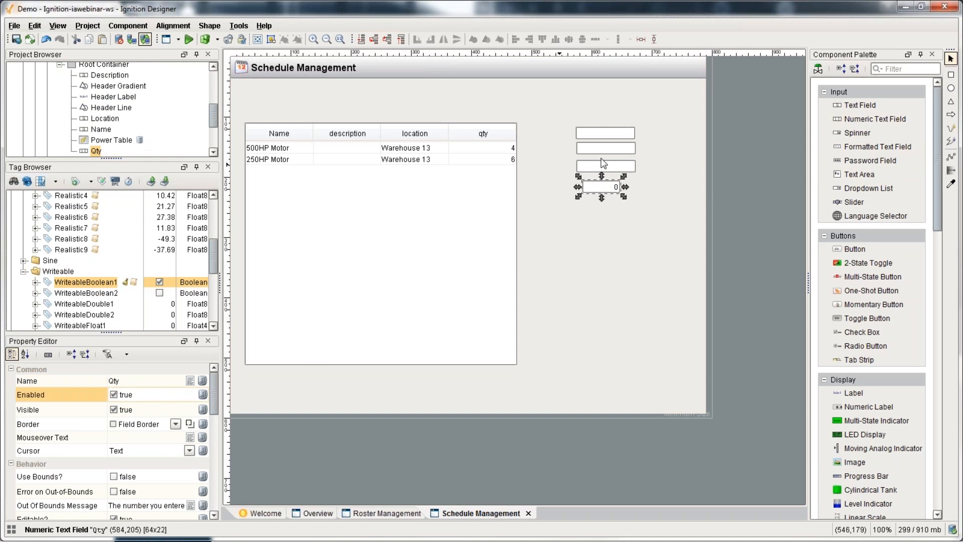
drag(848, 256, 620, 214)
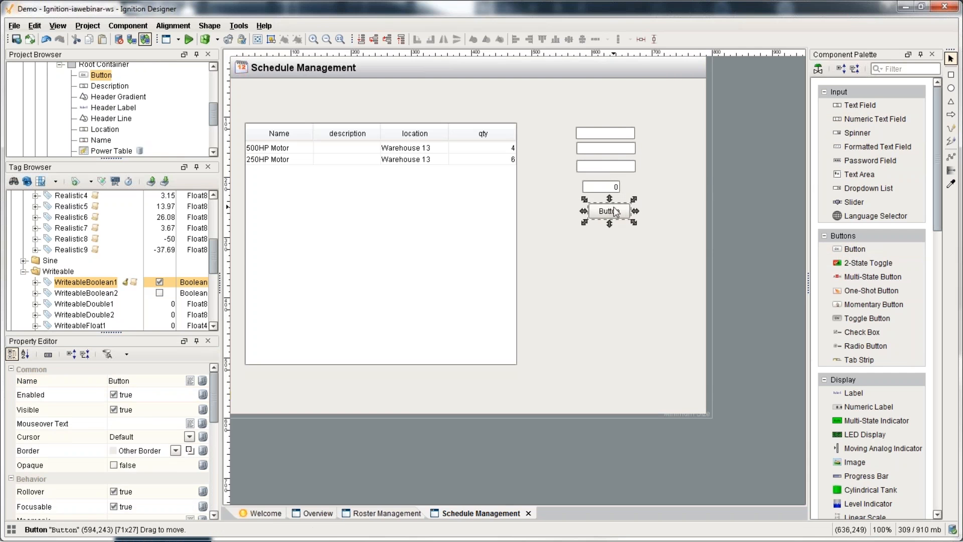
text(Add)
key(Return)
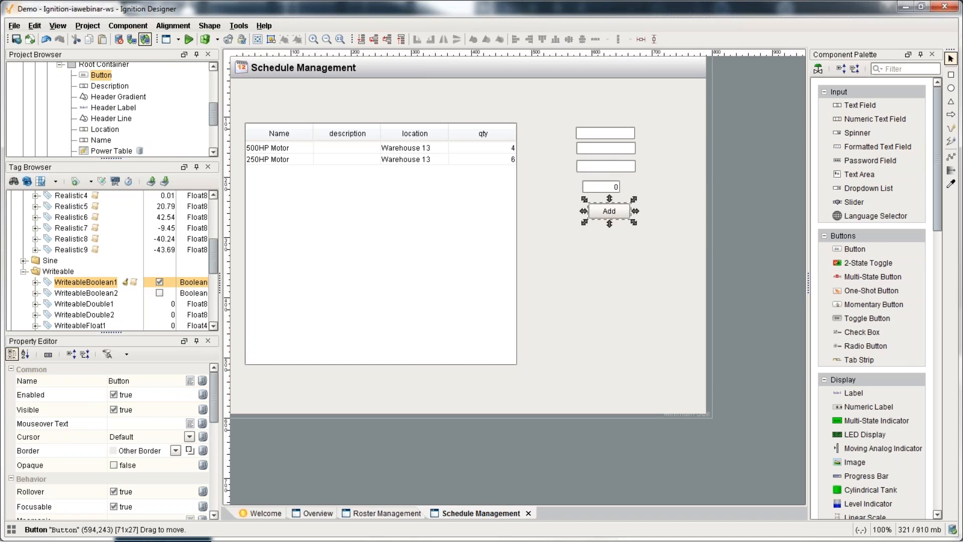
Step: Open the Add button's event scripting with a free-form Script Editor
click(440, 209)
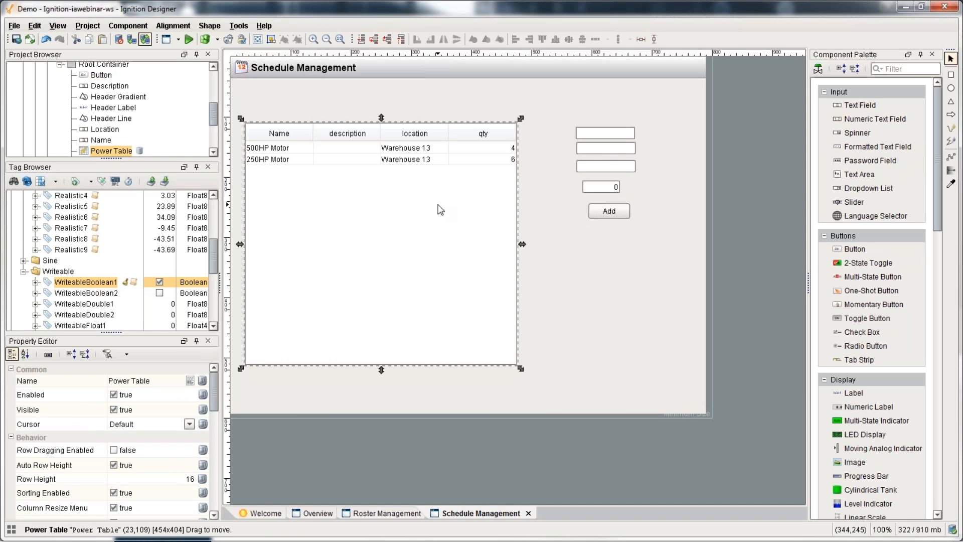
click(611, 215)
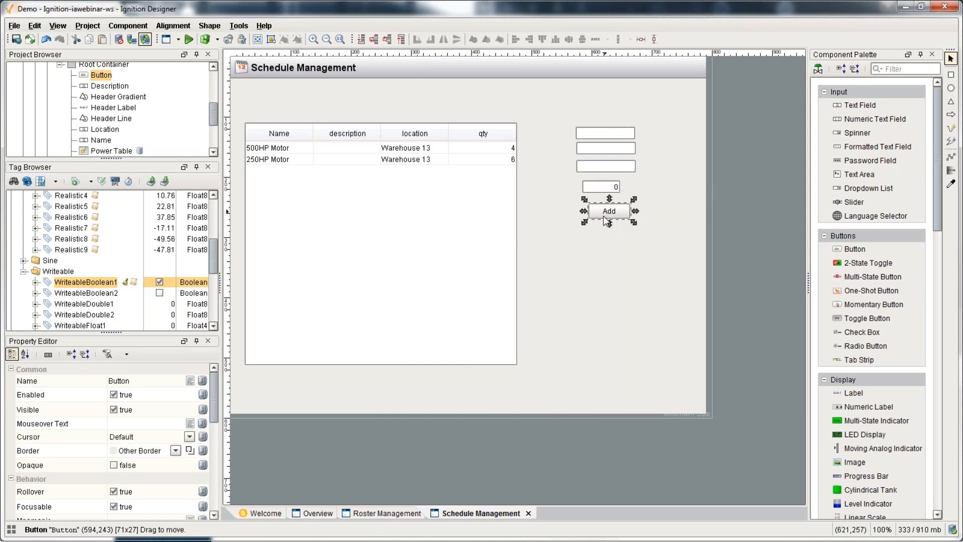
key(ctrl+j)
click(659, 90)
drag(574, 68, 368, 87)
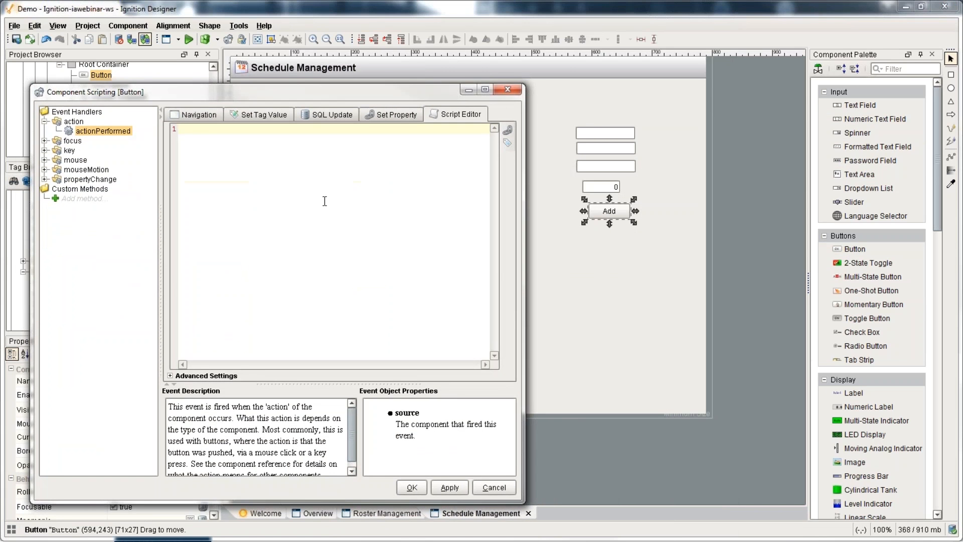
Step: Assign the Name field's text property to a name variable on the first script line
text(name =)
click(508, 129)
double_click(313, 321)
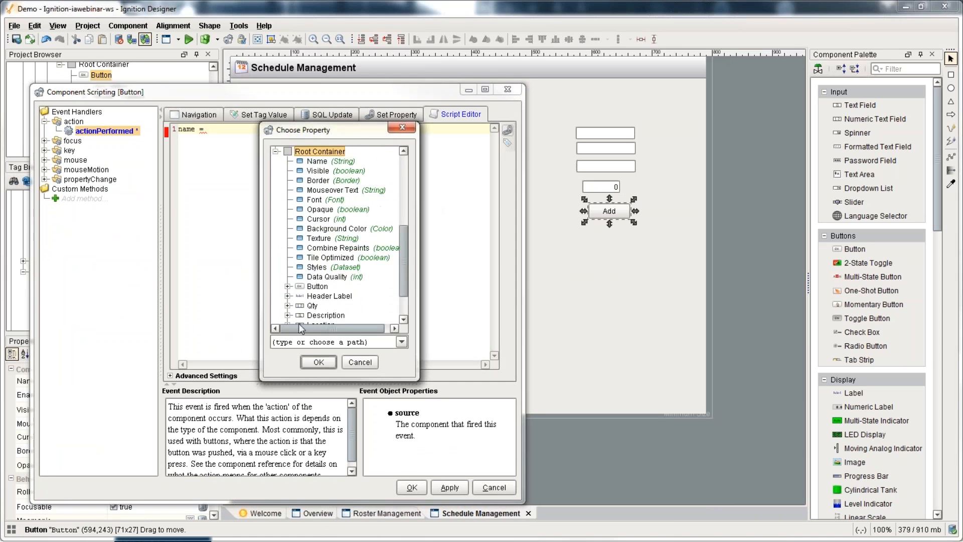
scroll(312, 323, down, 2)
double_click(317, 290)
click(331, 258)
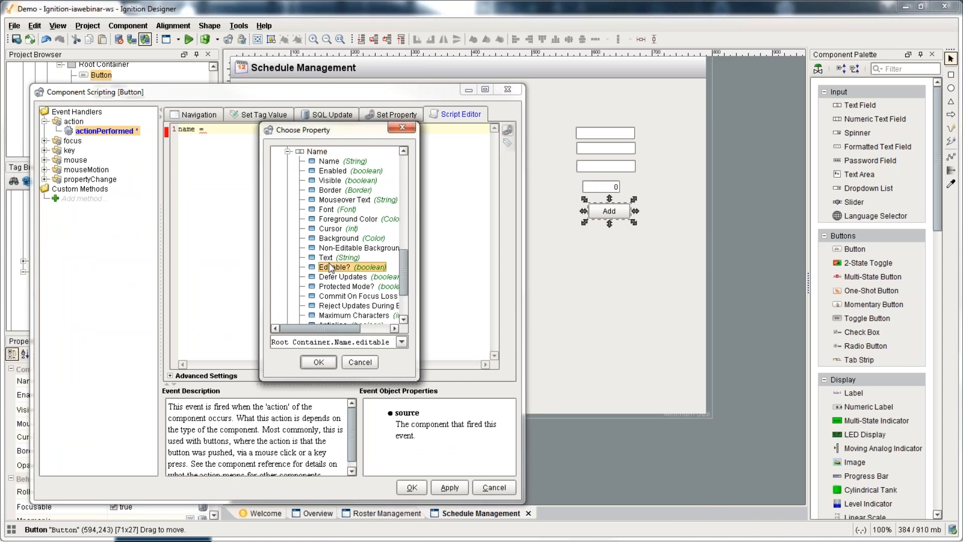
click(318, 361)
Step: Duplicate the name line so the script has four identical field-reading lines
key(ctrl+a)
key(ctrl+c)
key(End)
key(Return)
key(ctrl+v)
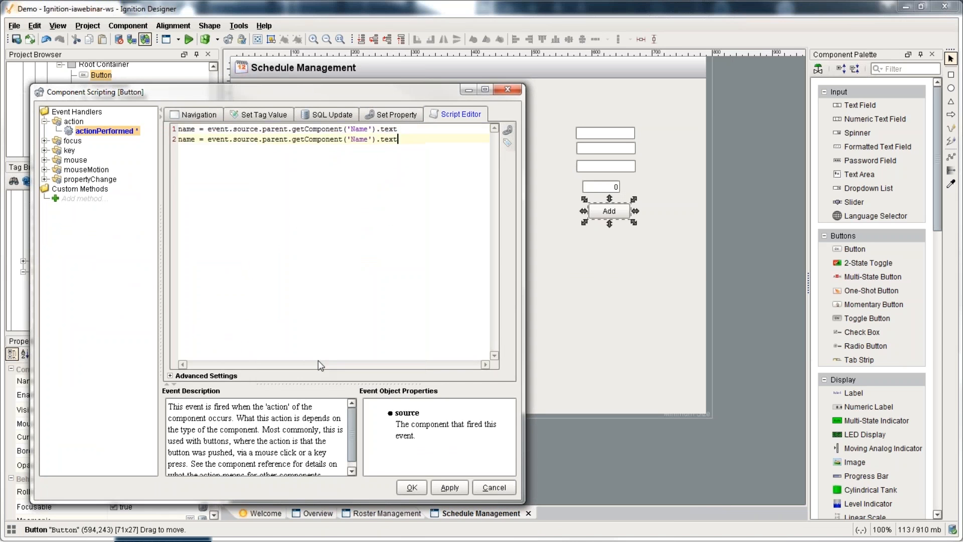
key(Return)
key(ctrl+v)
key(Return)
key(ctrl+v)
Step: Change line 2 to read the Description field's text into desc
double_click(186, 139)
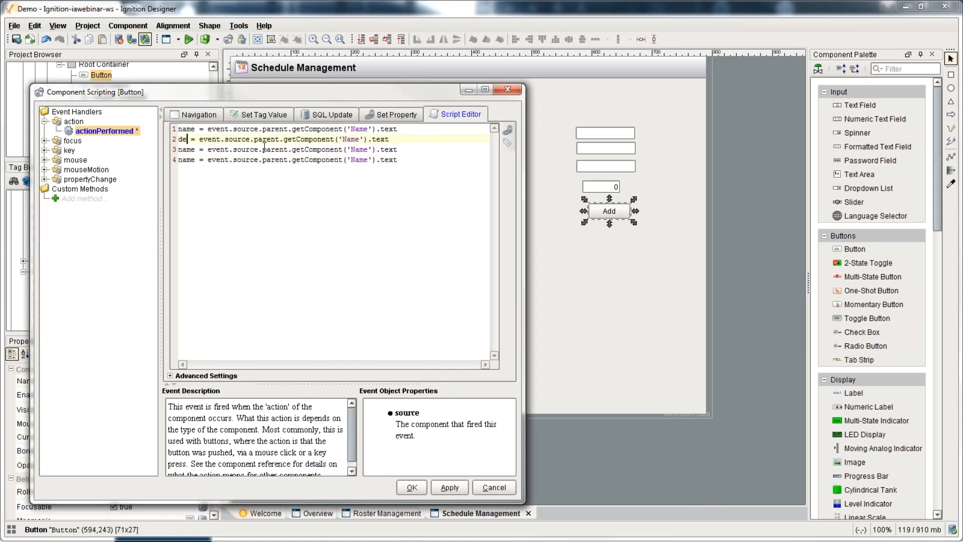
text(desc)
double_click(360, 139)
text(Description)
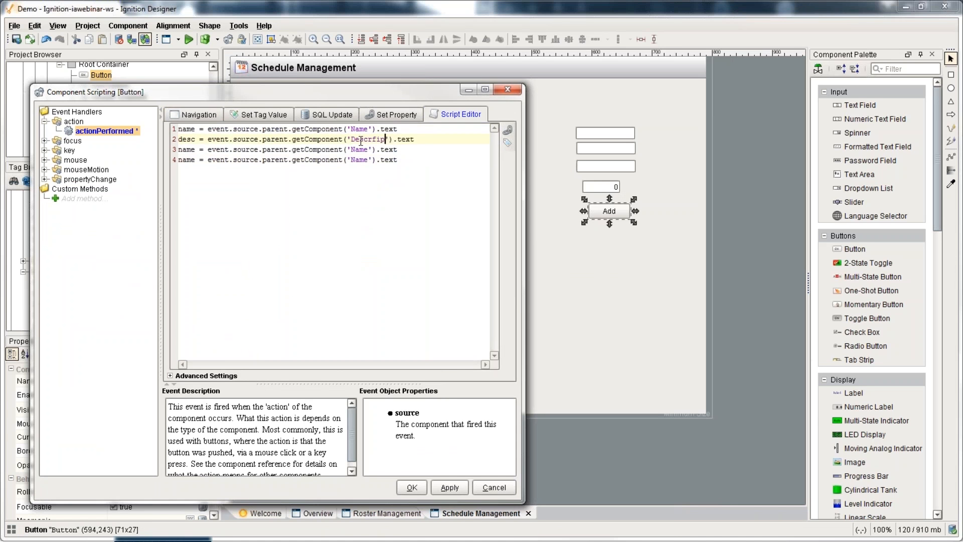
key(BackSpace)
key(BackSpace)
key(BackSpace)
key(BackSpace)
key(BackSpace)
key(BackSpace)
text(ription)
Step: Change lines 3 and 4 to read Location into loc and Qty into qty
double_click(359, 149)
text(Location)
double_click(364, 160)
text(Qty)
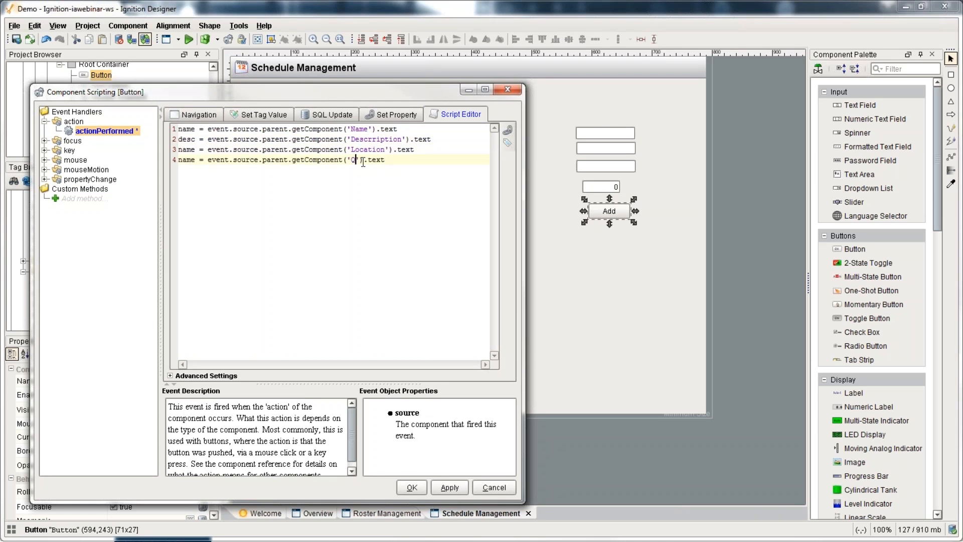
double_click(186, 159)
text(qty)
click(188, 149)
double_click(186, 149)
text(loc)
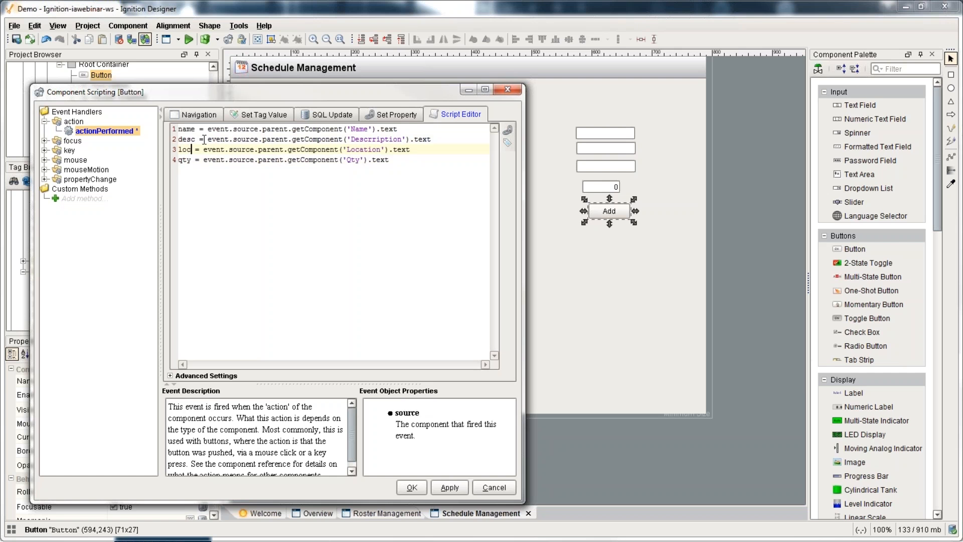
Step: Show a 'Please enter a name' message box when name is empty, else call system.db.runPrepUpdate
click(421, 181)
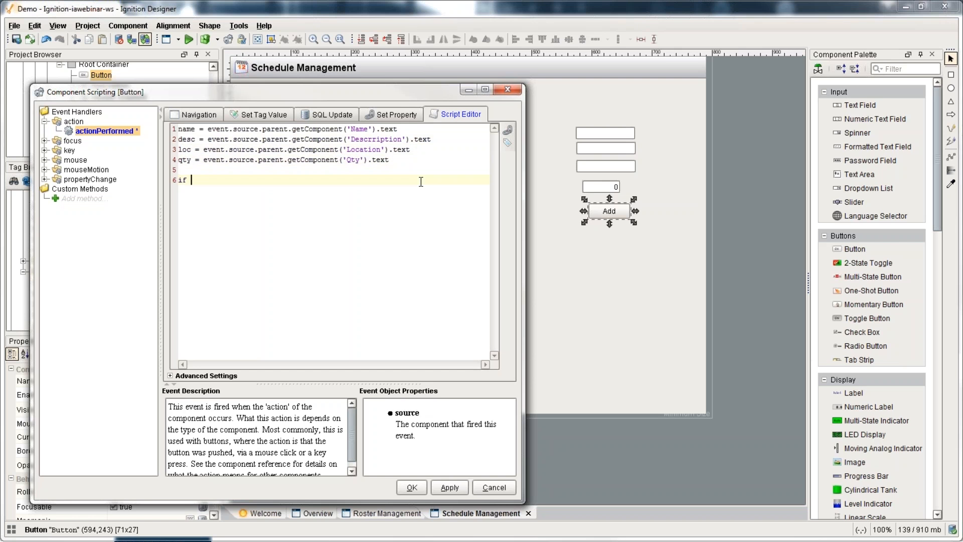
text(name == "":)
key(Tab)
text(system.gui.me)
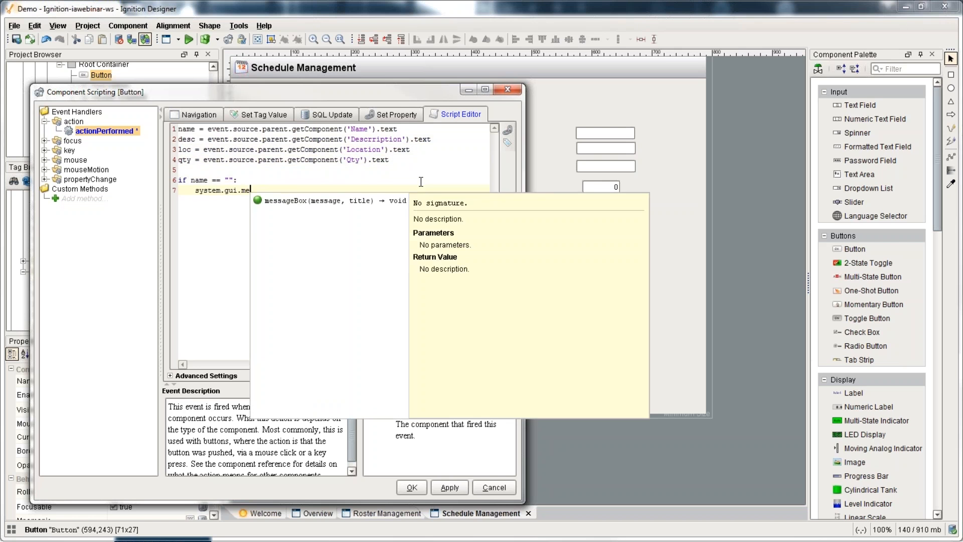
text(ssageBox("Please etgne)
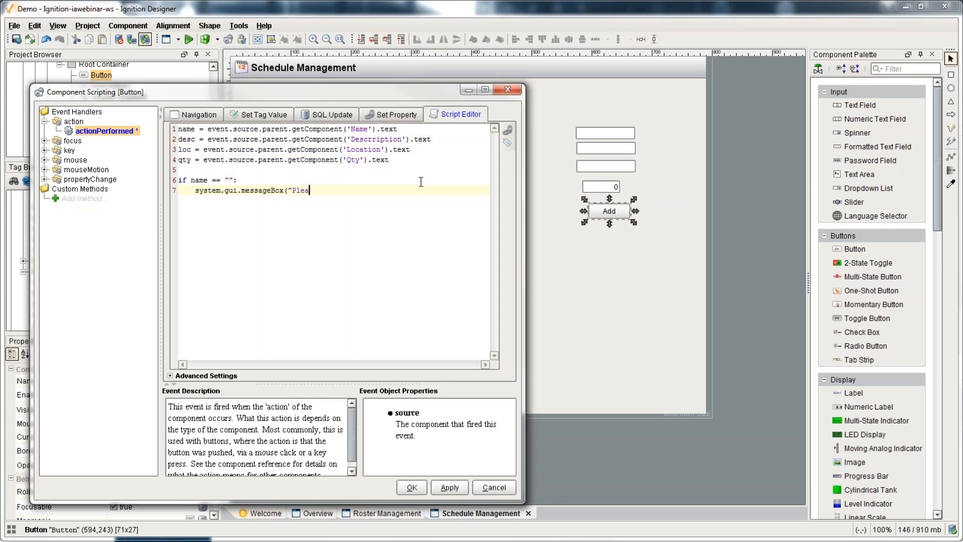
key(BackSpace)
key(BackSpace)
key(BackSpace)
key(BackSpace)
text(nter in a ana)
key(BackSpace)
key(BackSpace)
key(BackSpace)
text(name"))
key(Return)
text(else:     )
text(system.db.runPrepUpdarte)
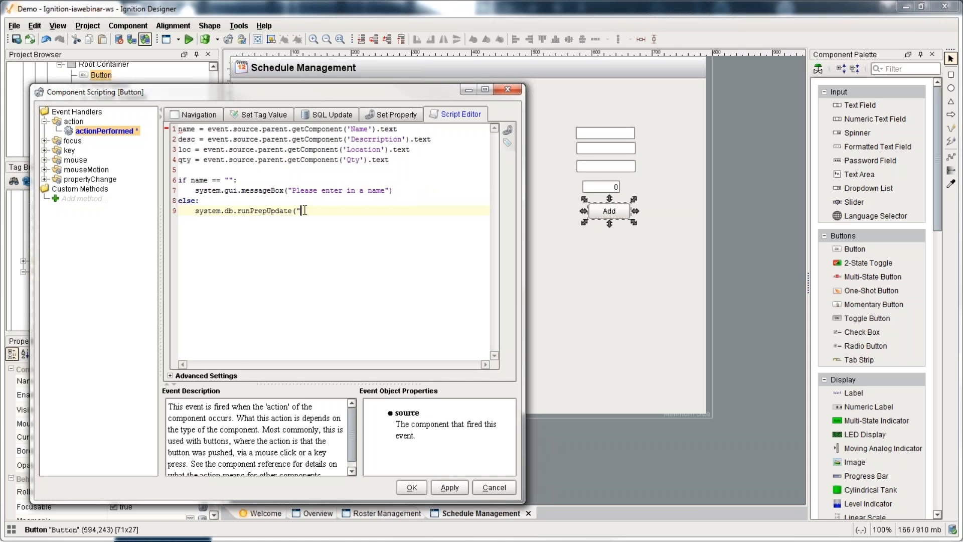
Step: Complete the INSERT INTO inventory column list with name, description, location and qty
text(INSERT INTO inventory (name, descripti)
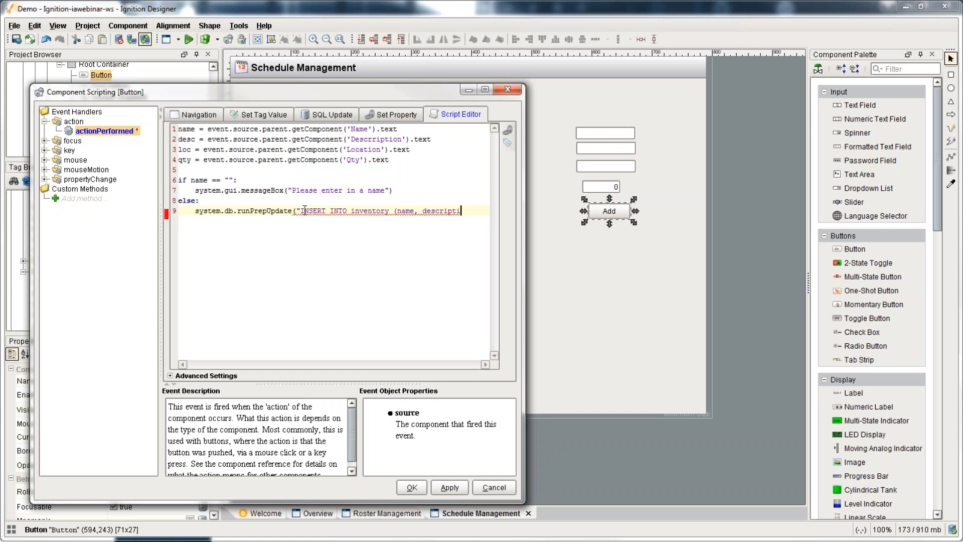
text(on, locationm, q)
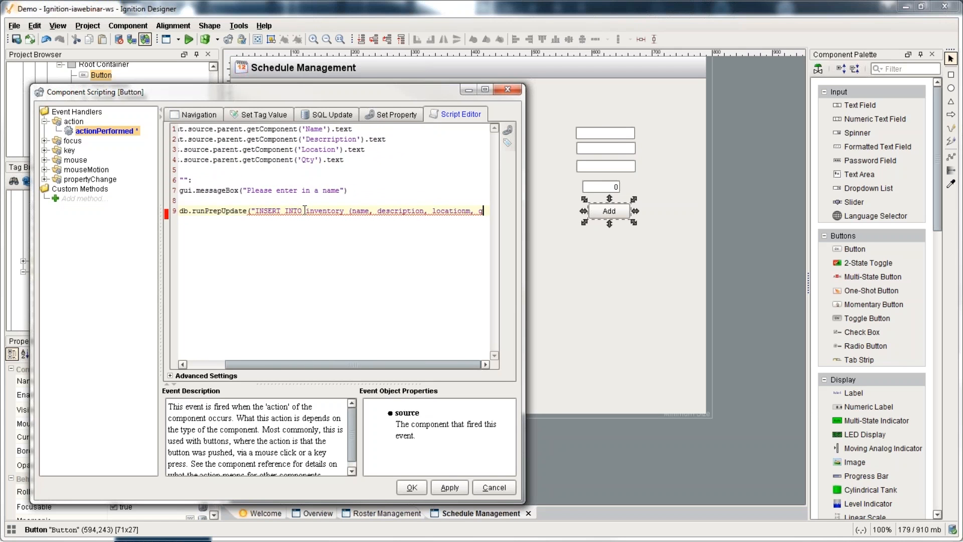
key(BackSpace)
key(BackSpace)
text(, qty)
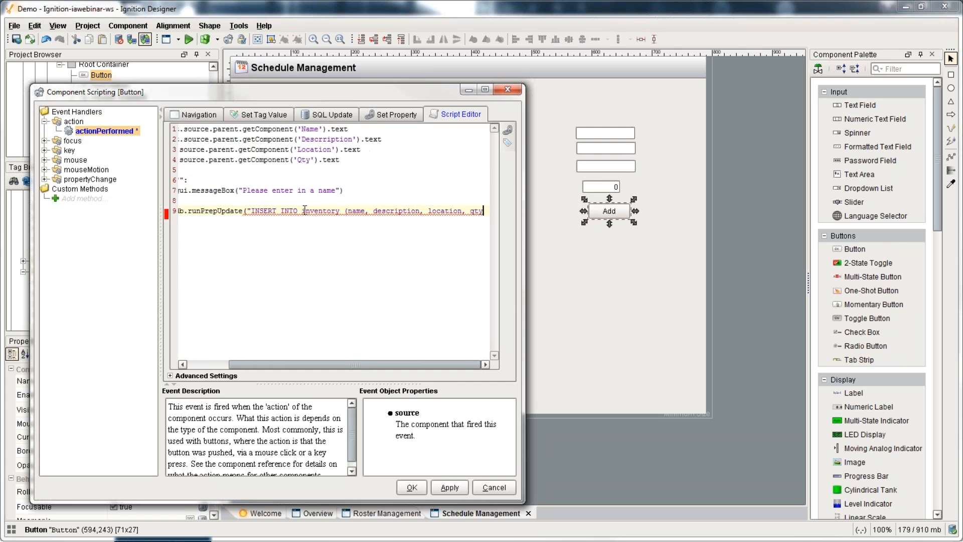
text())
text("))
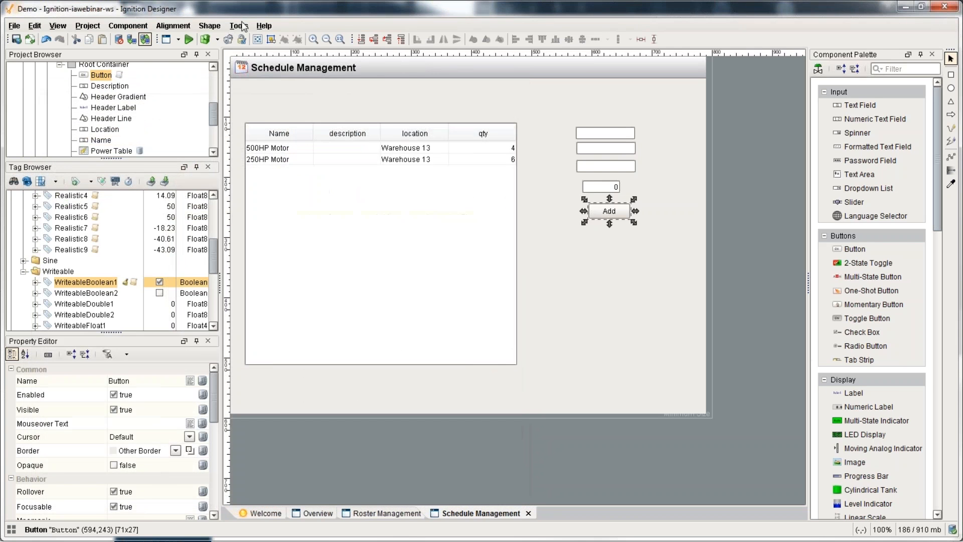
Step: Check the inventory table in the Database Query Browser
click(239, 26)
click(281, 73)
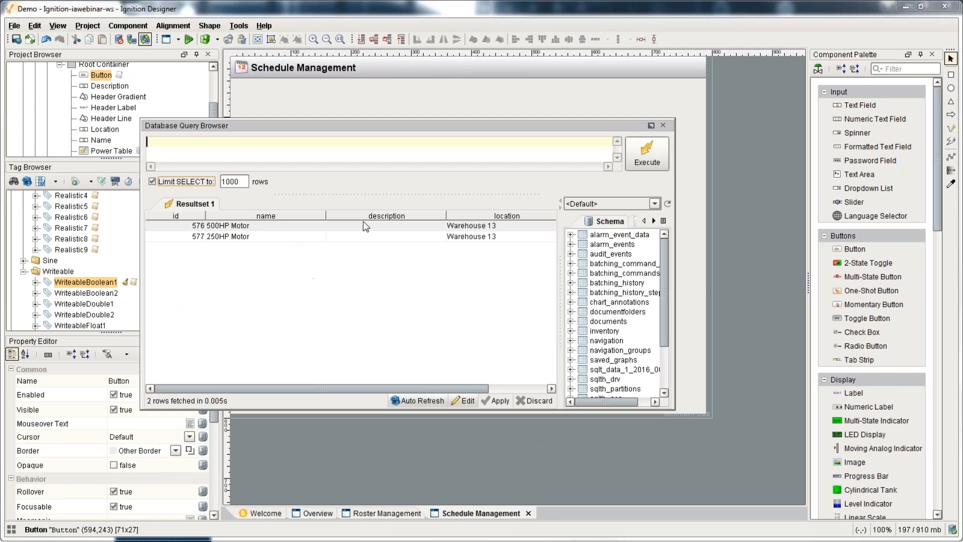
drag(471, 388, 302, 393)
click(663, 125)
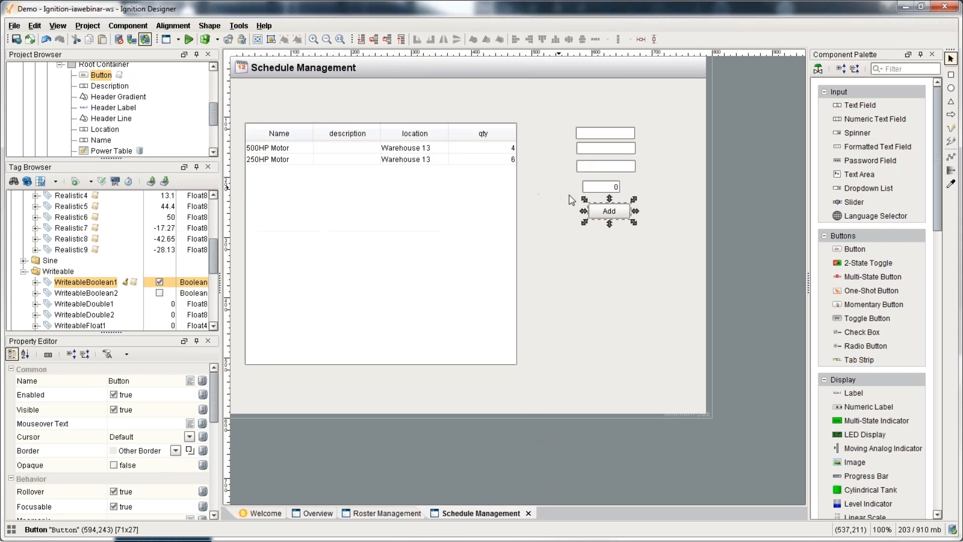
Step: Add VALUES (?,?,?,?) with parameters [name, desc, loc, qty] to the insert call
key(ctrl+j)
drag(395, 364, 440, 365)
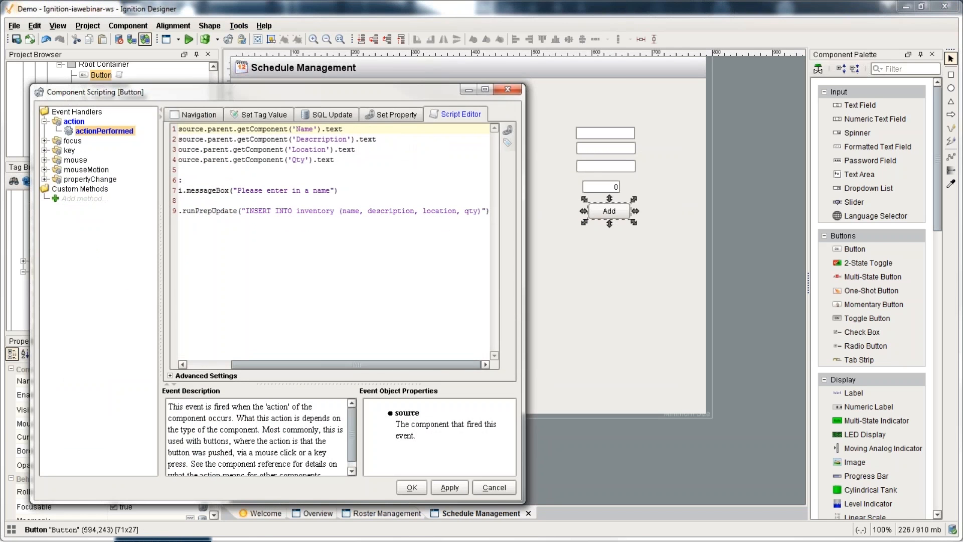
click(482, 211)
text(VALUES )
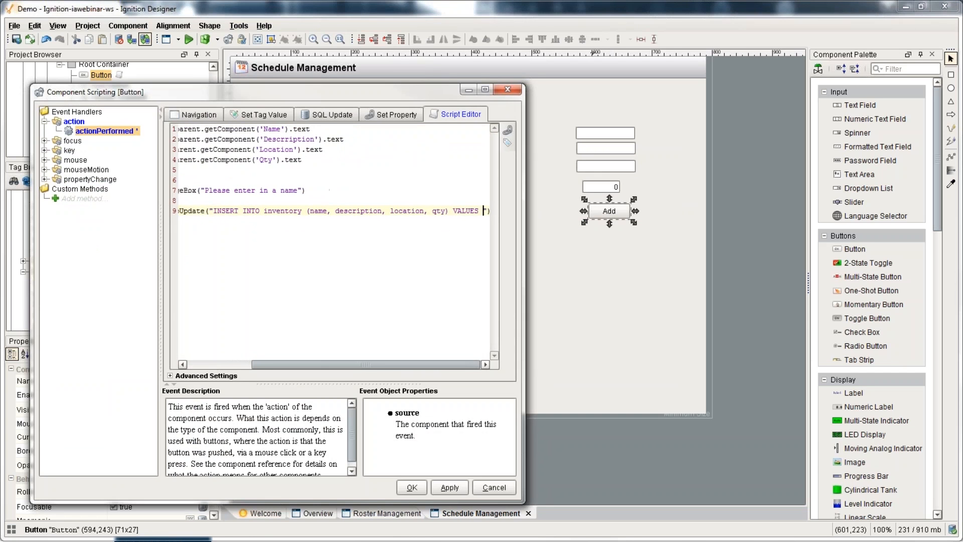
text((?,?,)
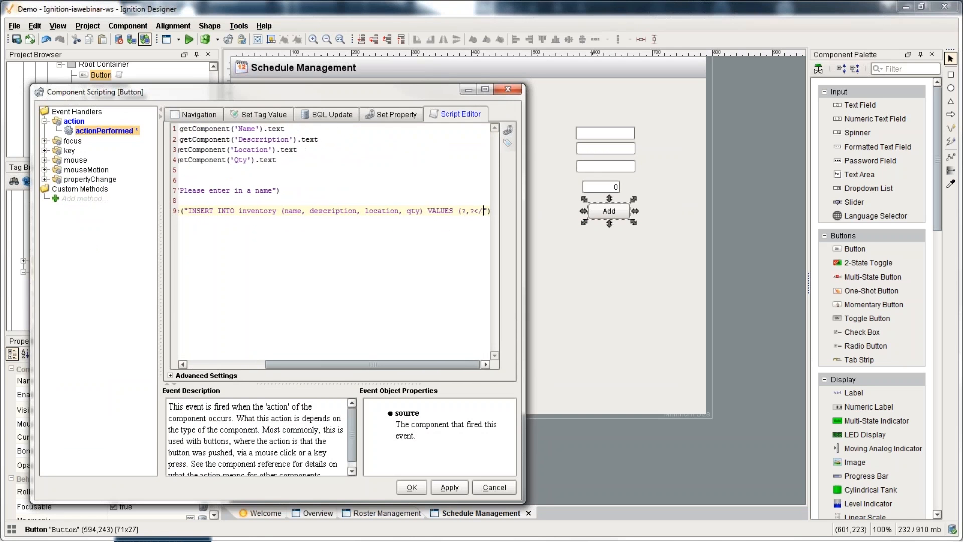
text(?,?))
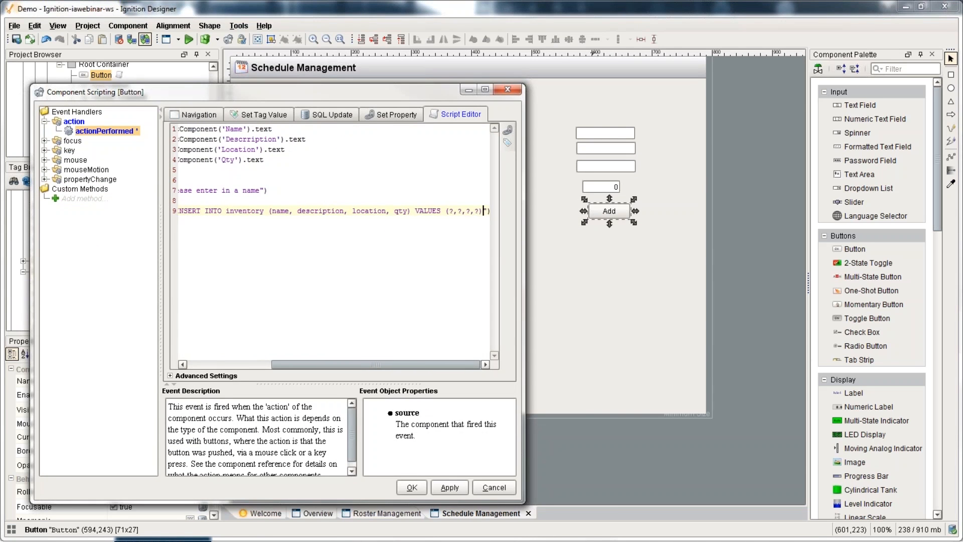
text(, p)
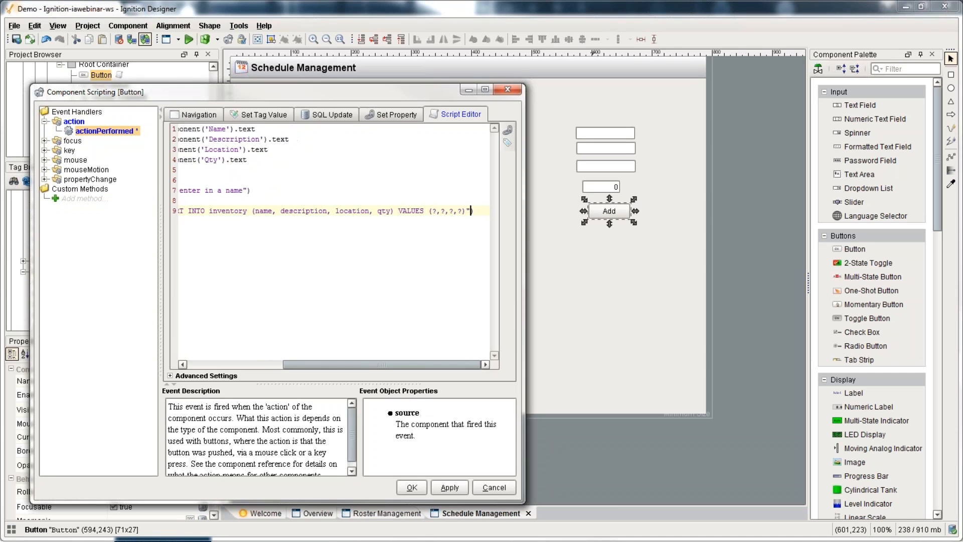
text(name, d)
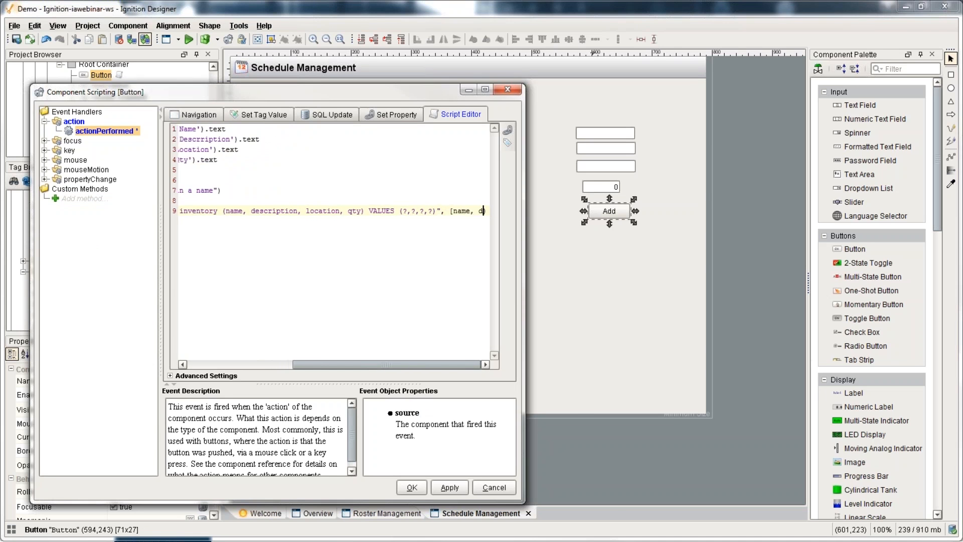
text(esc, loc, qty])
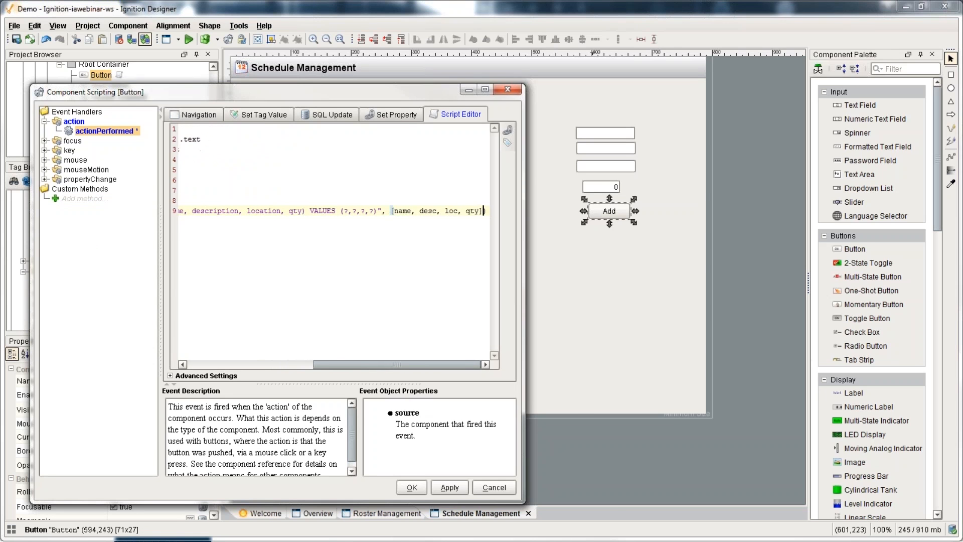
Step: Add a line after the insert that shows an 'Inventory added' message box
key(Return)
text(syste)
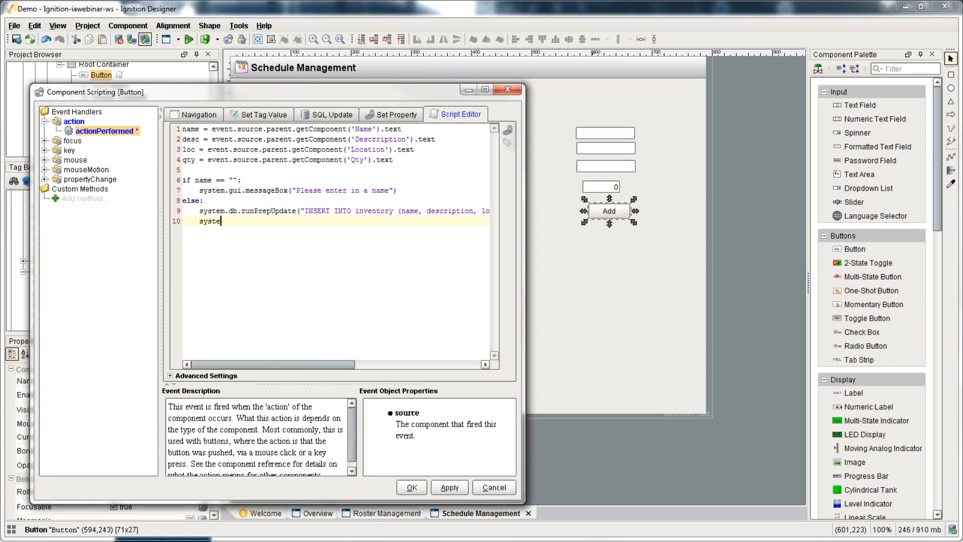
text(m.db.messageBox("Ivn)
key(BackSpace)
key(BackSpace)
key(BackSpace)
key(BackSpace)
text(entory )
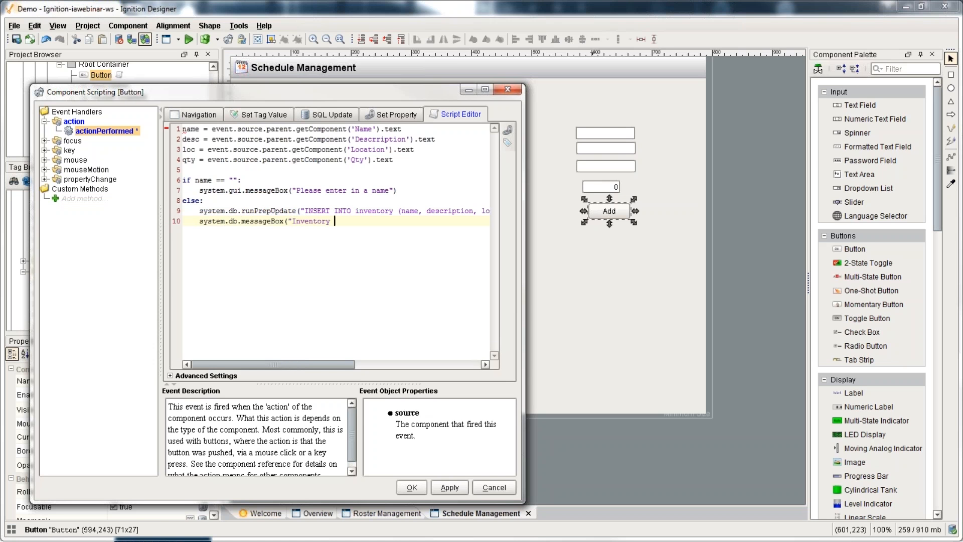
text(added"))
key(Return)
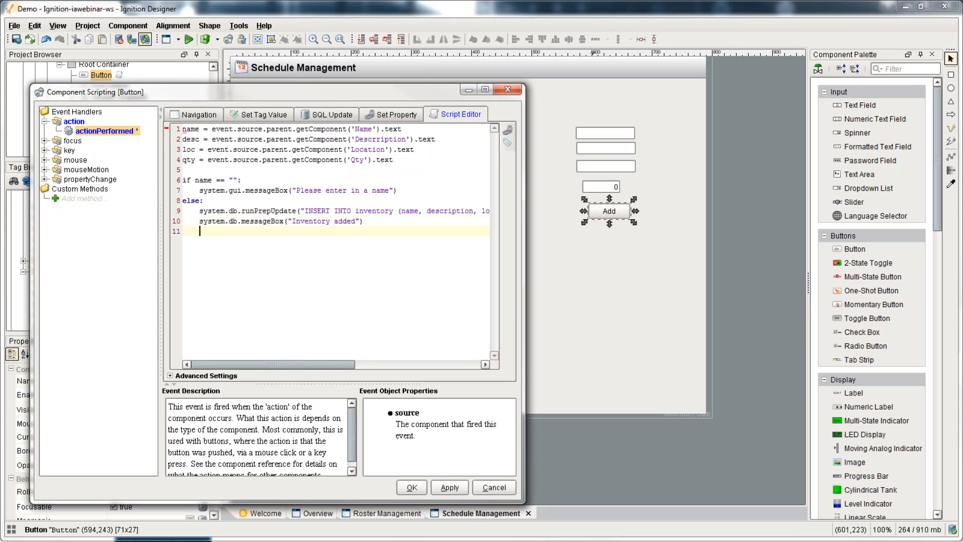
text(ssyt)
key(BackSpace)
key(BackSpace)
key(BackSpace)
key(BackSpace)
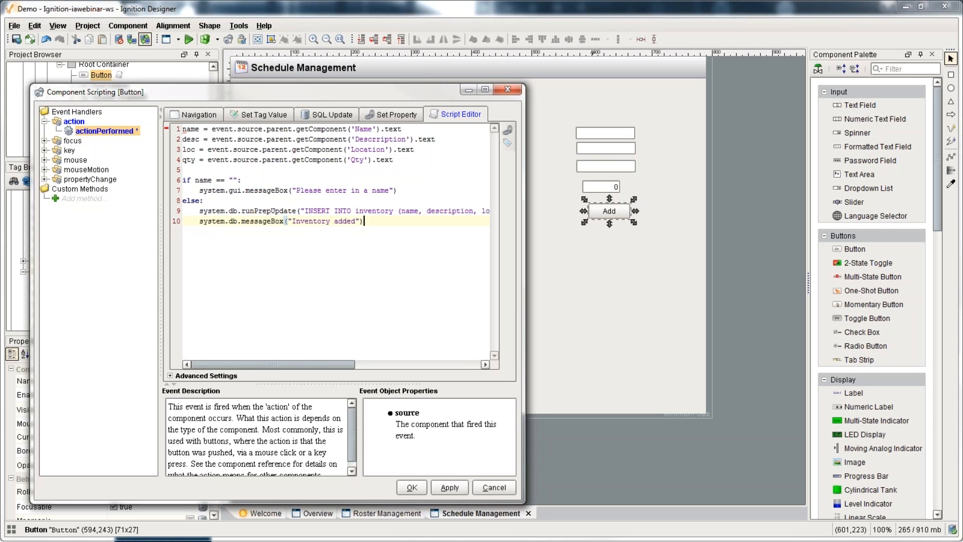
key(Up)
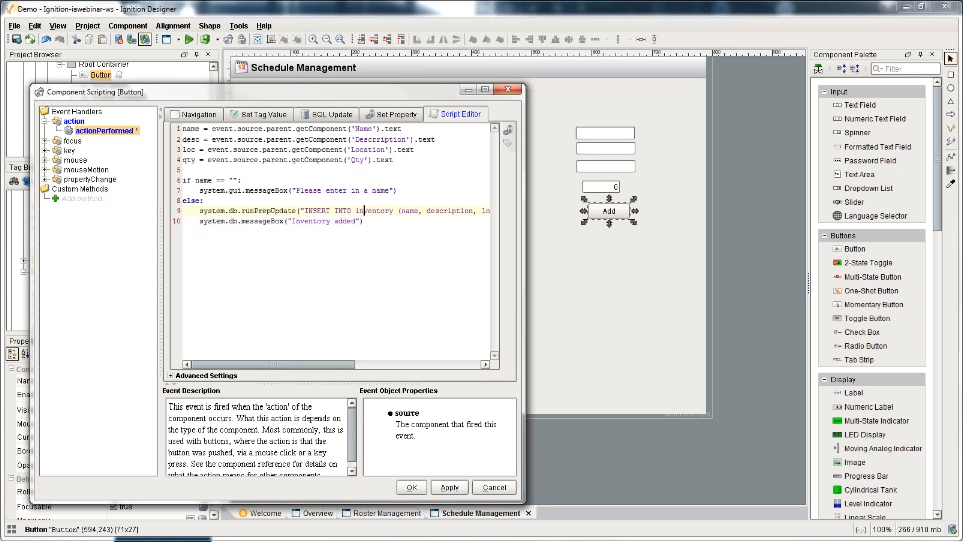
Step: Save the script, test Add in Preview, and review the resulting error
click(412, 487)
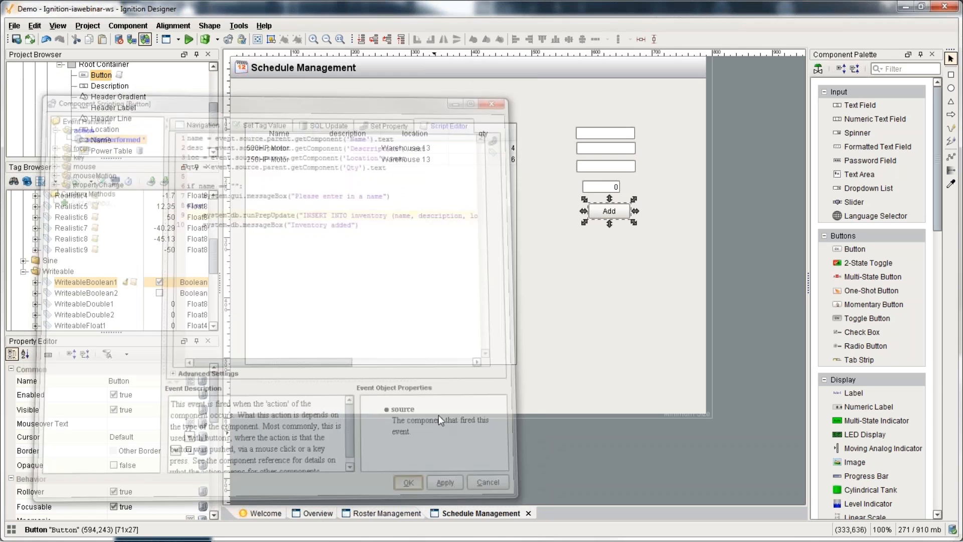
click(188, 39)
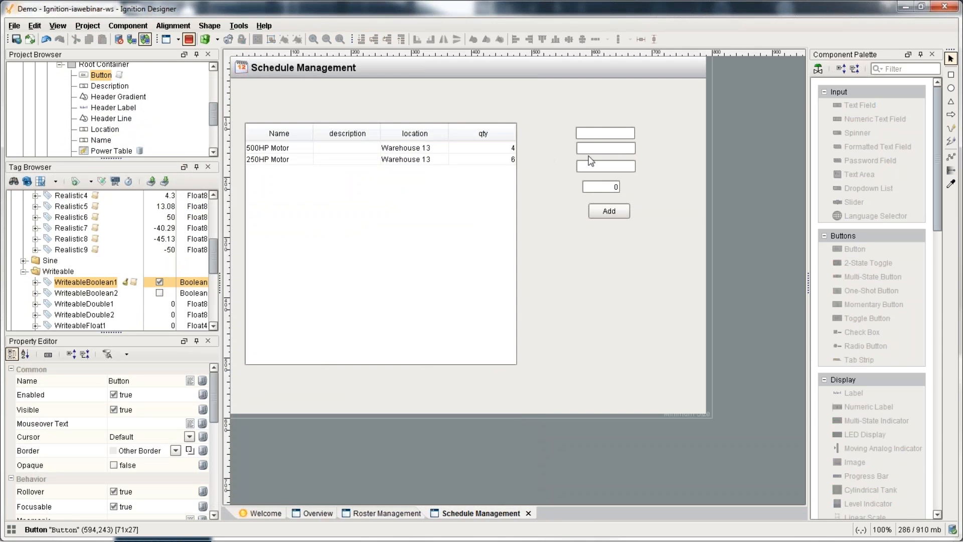
click(597, 133)
click(608, 210)
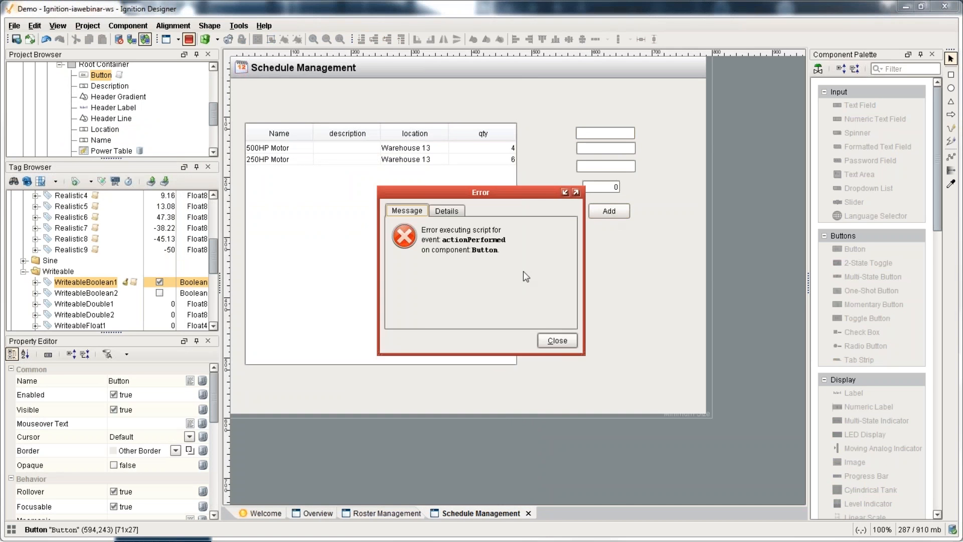
click(447, 210)
drag(508, 313, 552, 313)
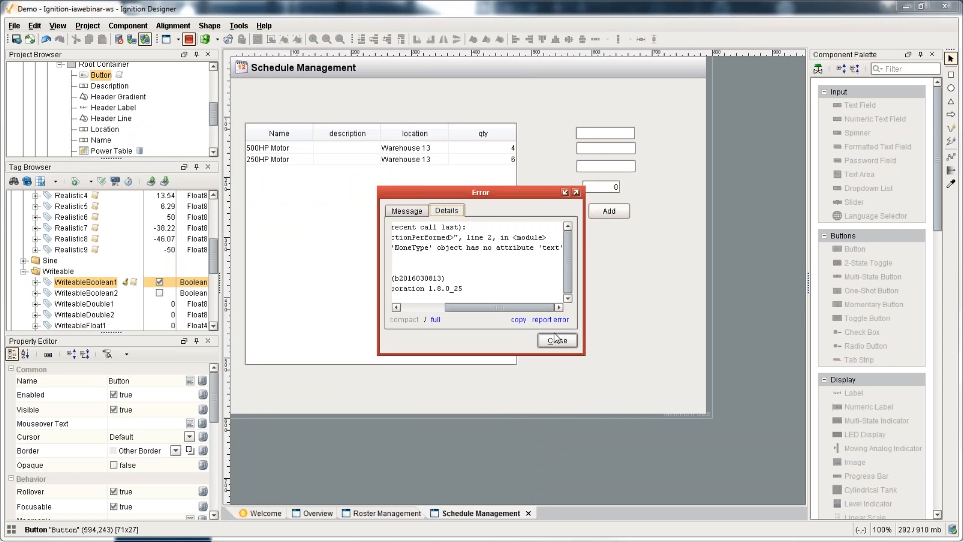
click(557, 340)
Step: Correct the misspelled 'Descrirption' reference in the Add button's script
key(F5)
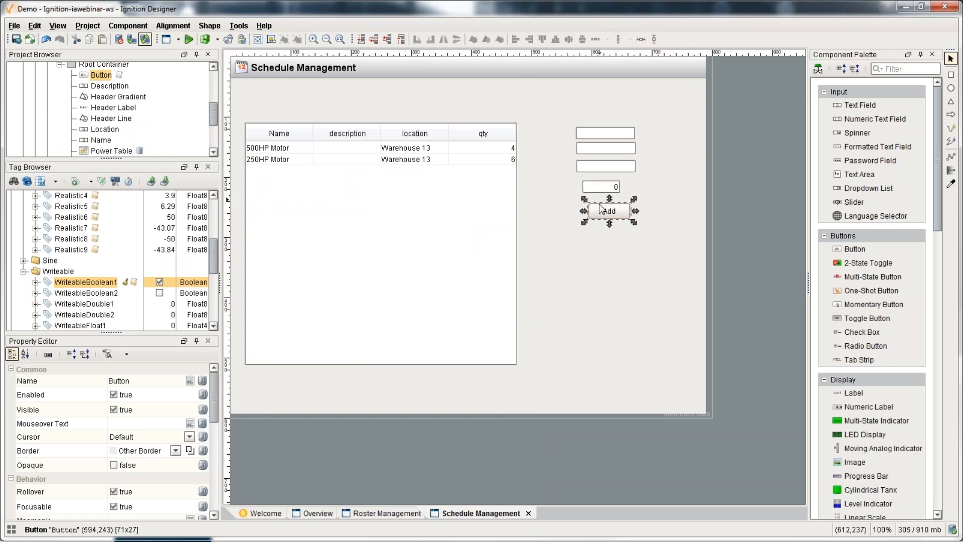
key(ctrl+j)
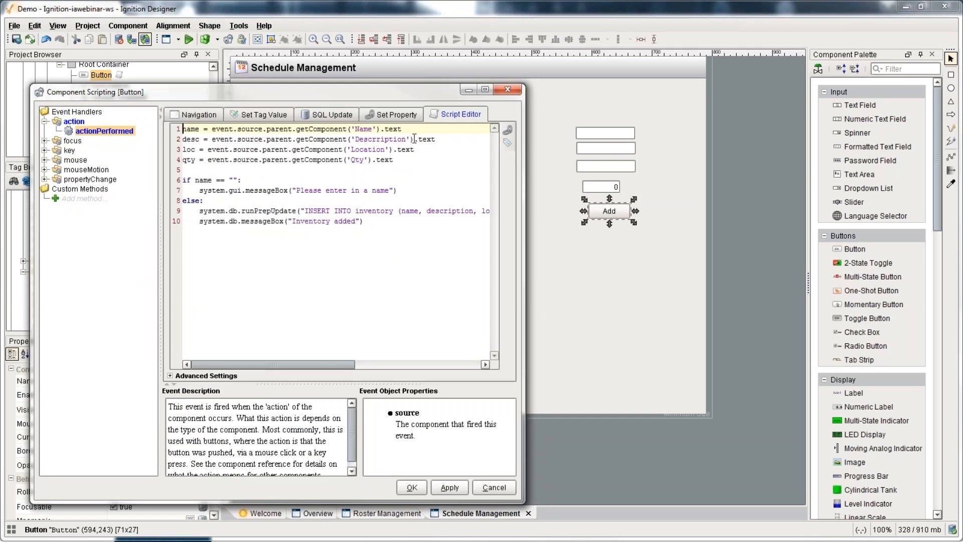
key(BackSpace)
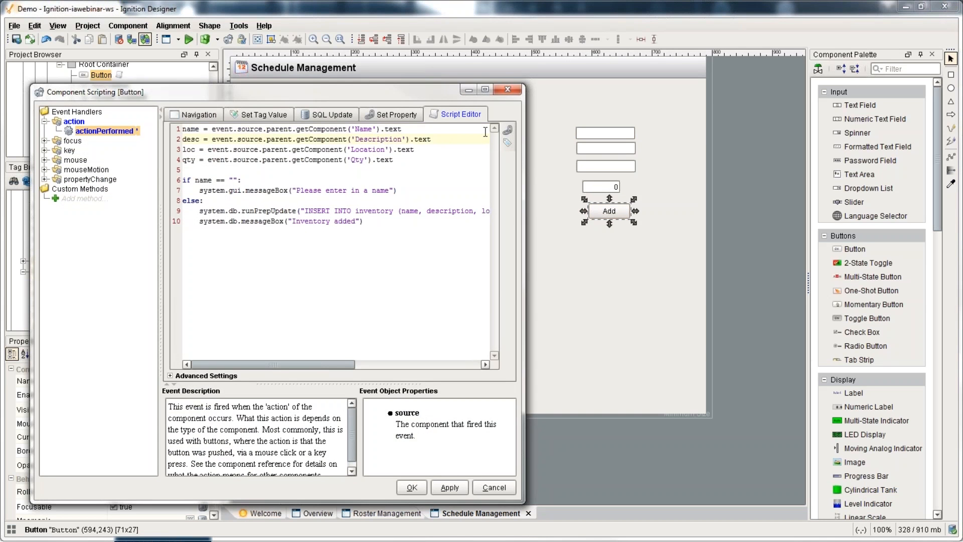
click(412, 487)
Step: Retest Add with empty fields and dismiss the 'Please enter a name' message
key(F5)
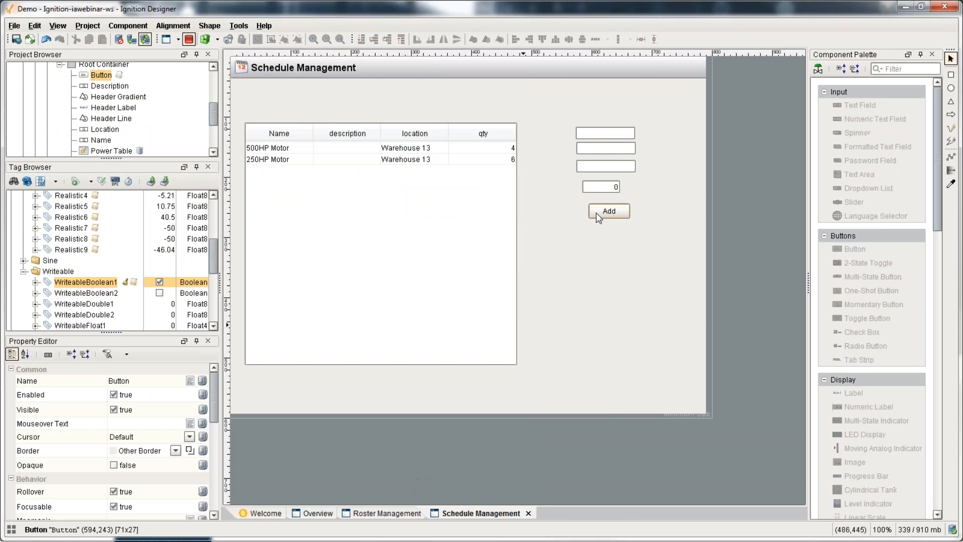
click(608, 211)
click(481, 293)
Step: Enter Pump, My desc, Warehouse 15 and quantity 5, then add the item
click(593, 134)
text(Pump)
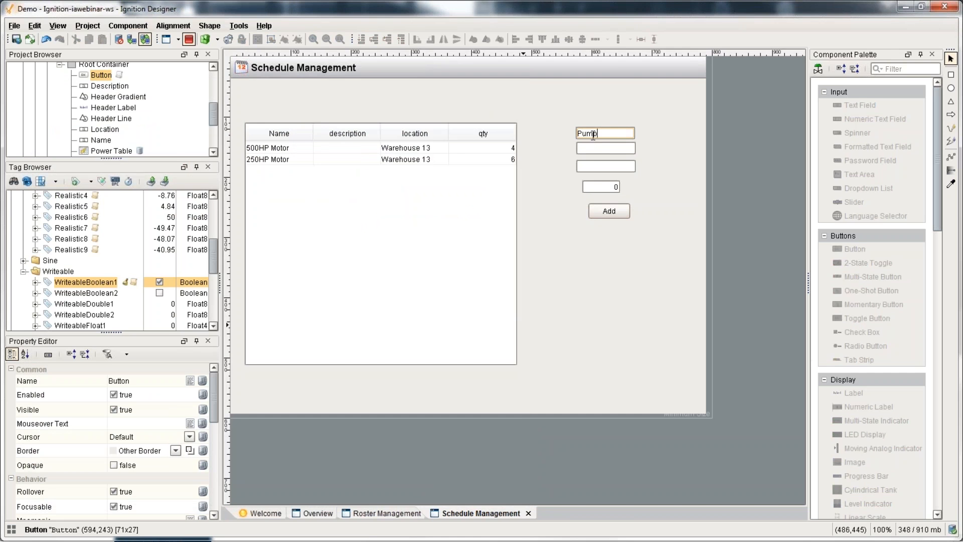
key(Tab)
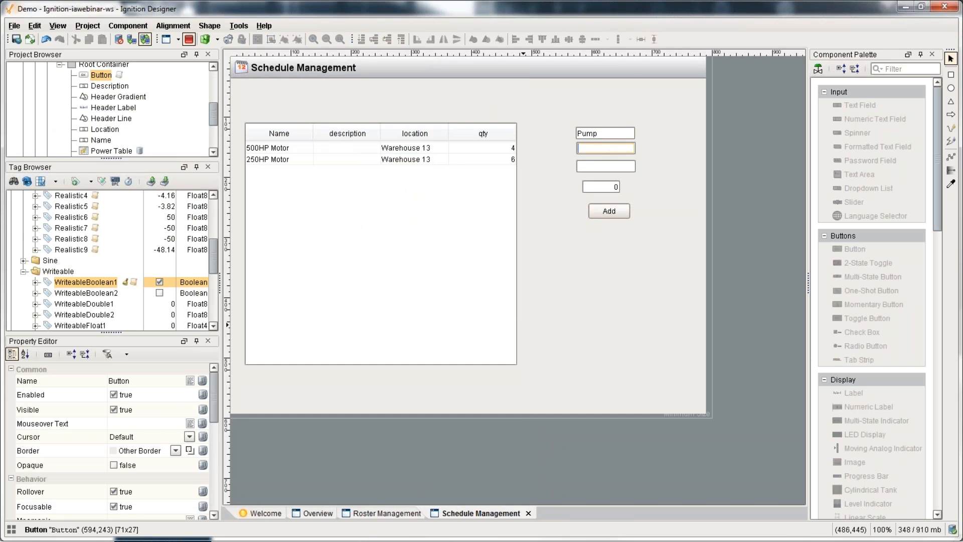
text(My desc)
click(616, 165)
text(W)
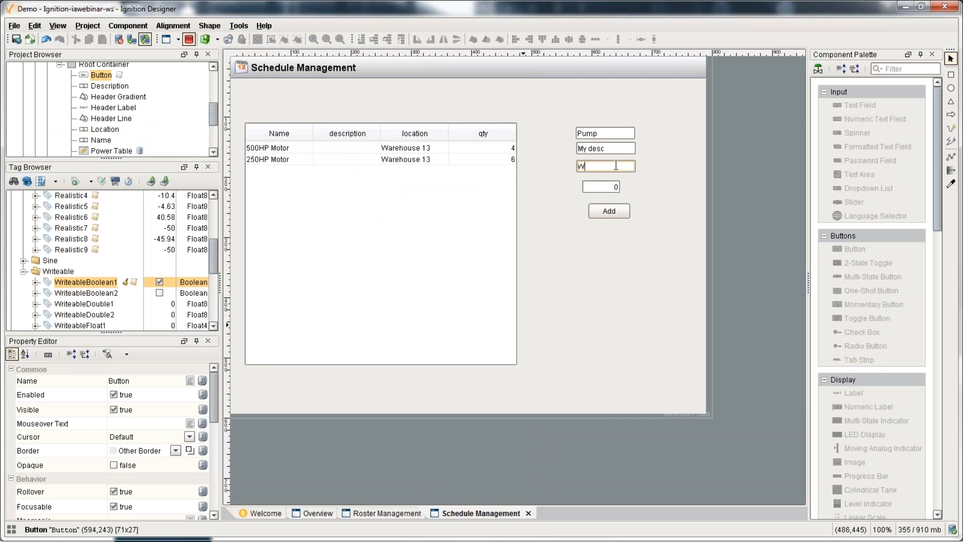
text(arehouse 15)
key(Tab)
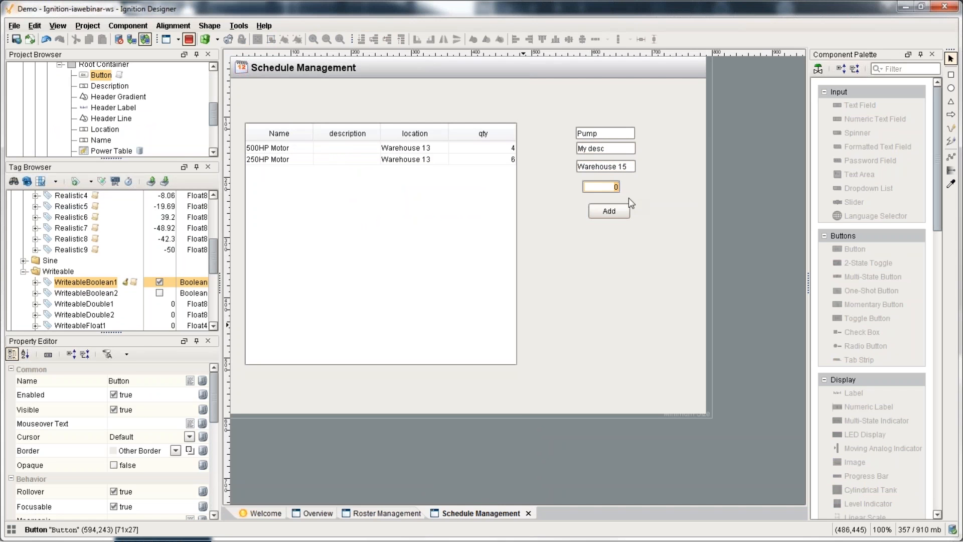
text(5)
click(609, 211)
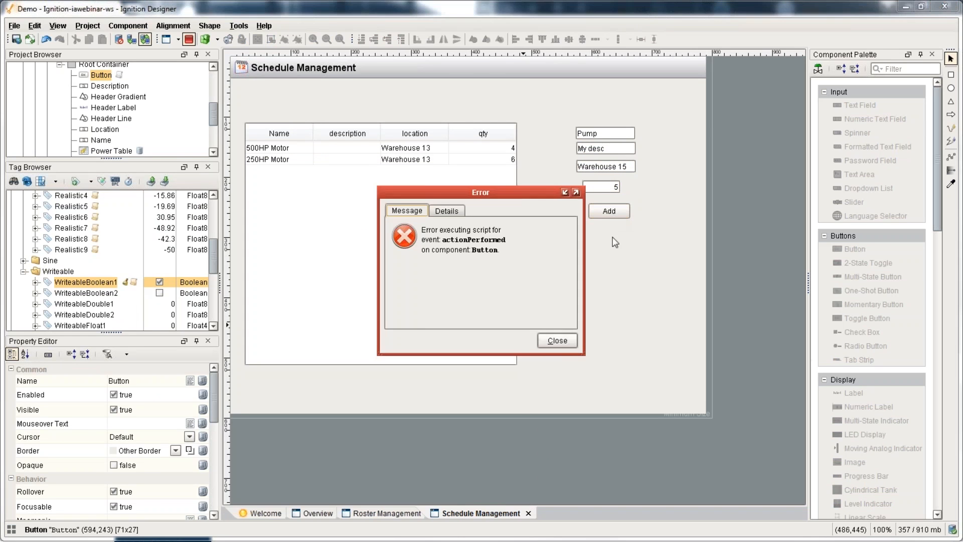
Step: Review the messageBox error, stop the preview and reopen the Add script
click(447, 210)
drag(456, 312, 502, 309)
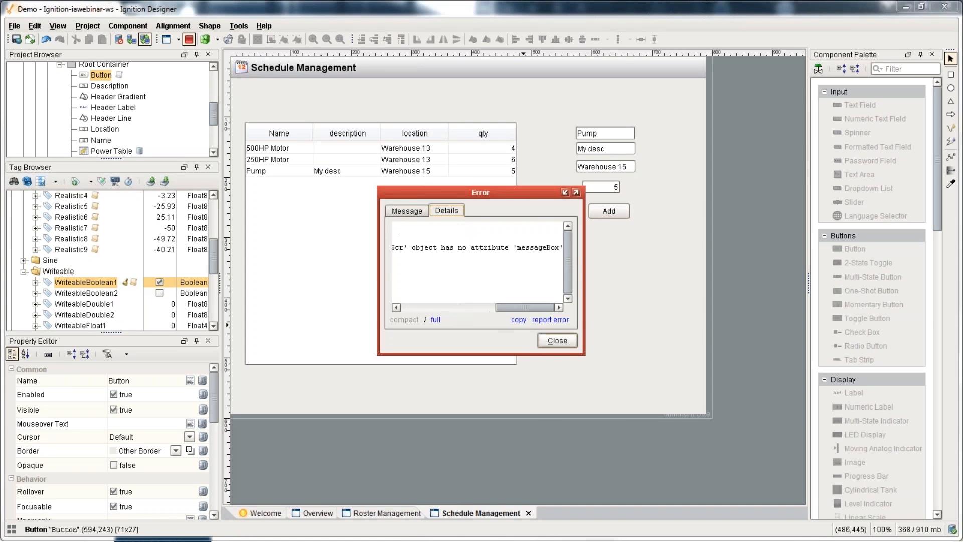
click(557, 340)
click(188, 39)
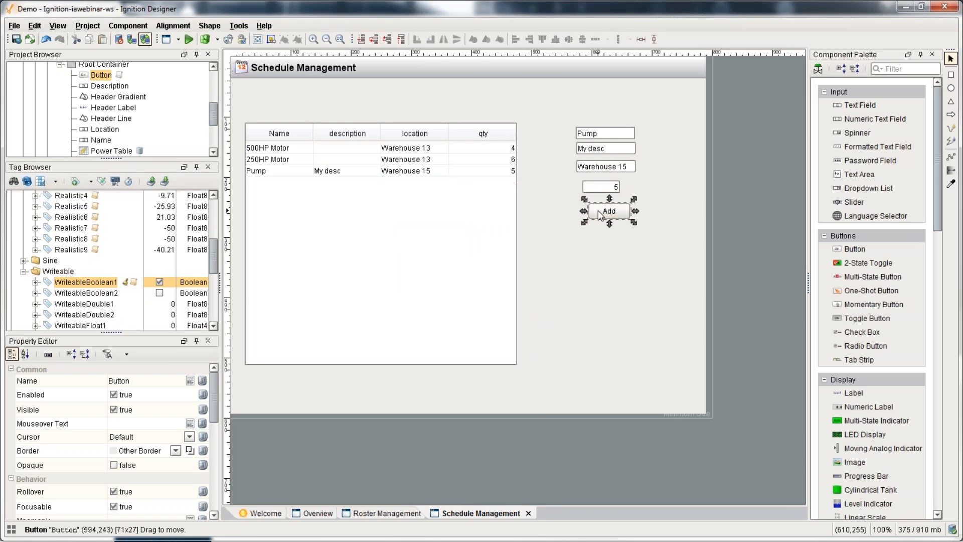
key(ctrl+j)
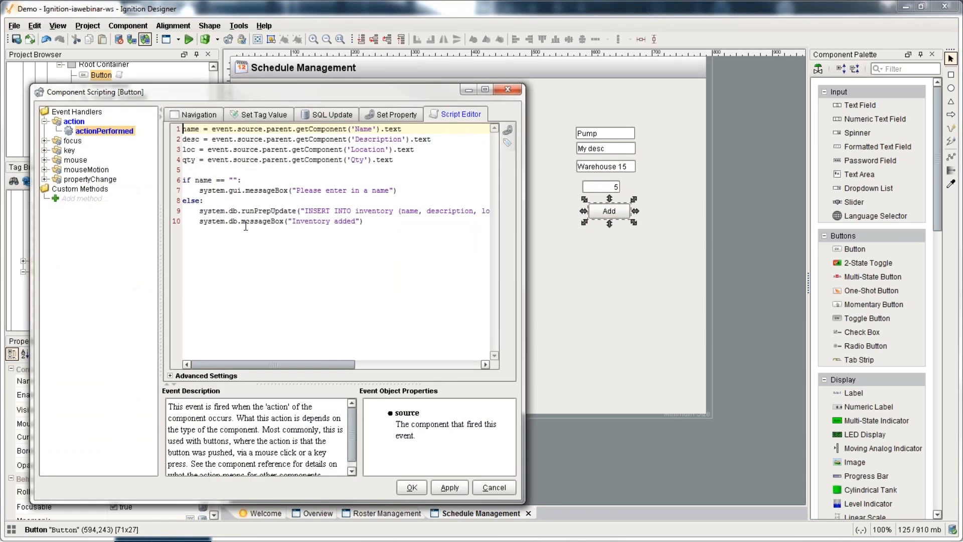
Step: Change the message call to system.gui.messageBox and save the script
key(BackSpace)
key(BackSpace)
text(gui)
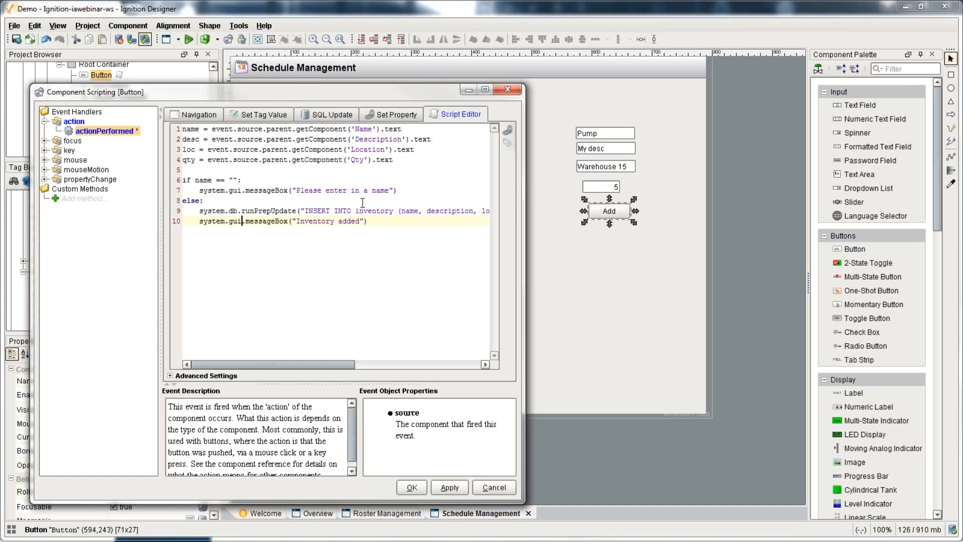
click(411, 487)
Step: Add a second Pump row in Preview, dismiss 'Inventory added', and nudge the table
key(F5)
click(609, 211)
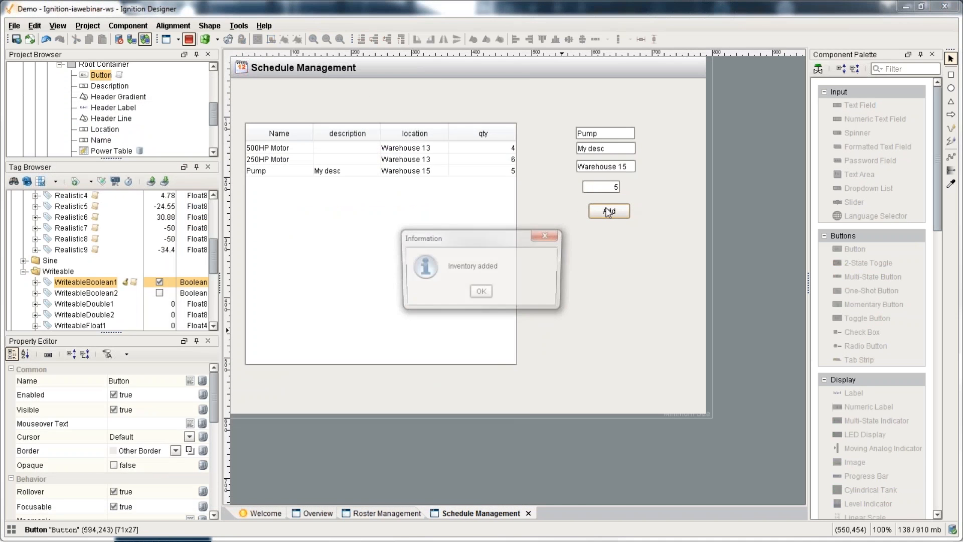
click(481, 291)
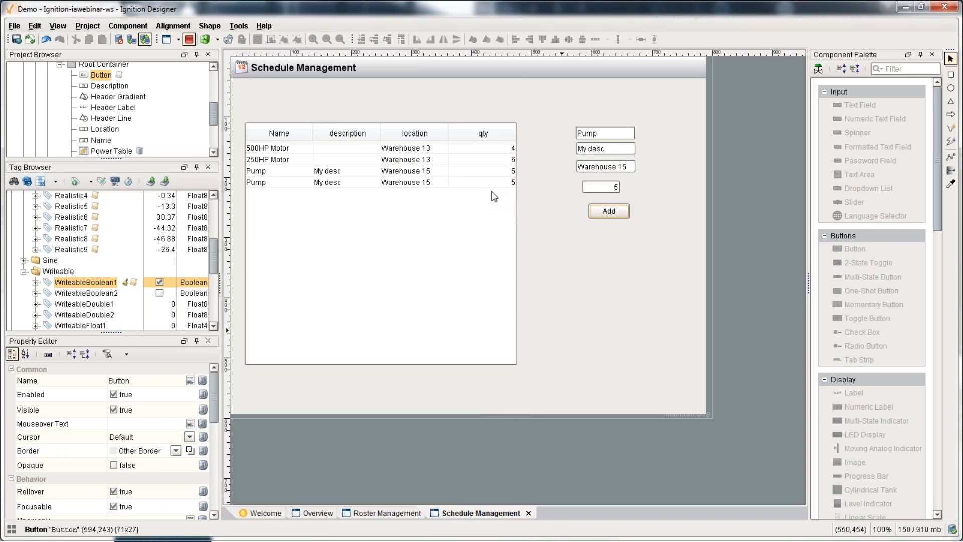
click(599, 186)
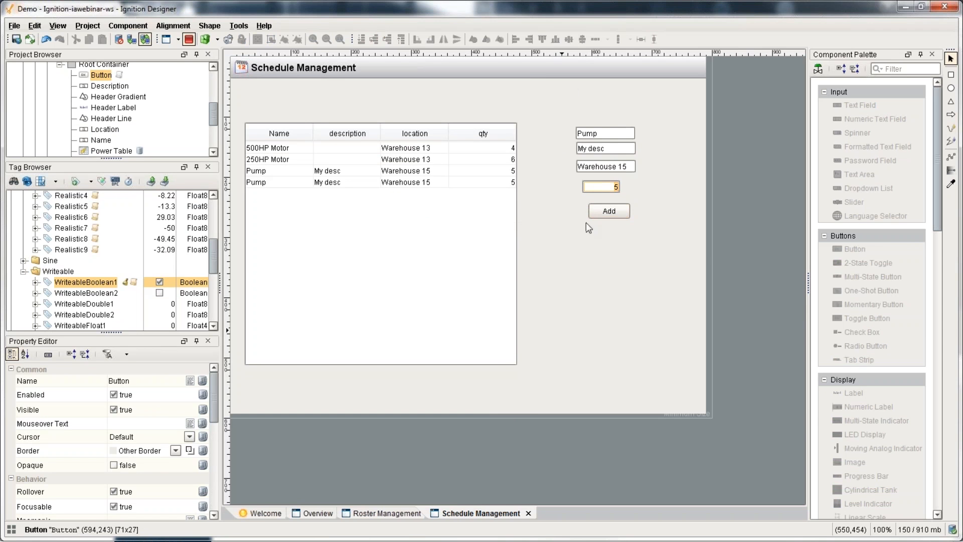
drag(387, 255, 392, 257)
click(239, 26)
click(306, 82)
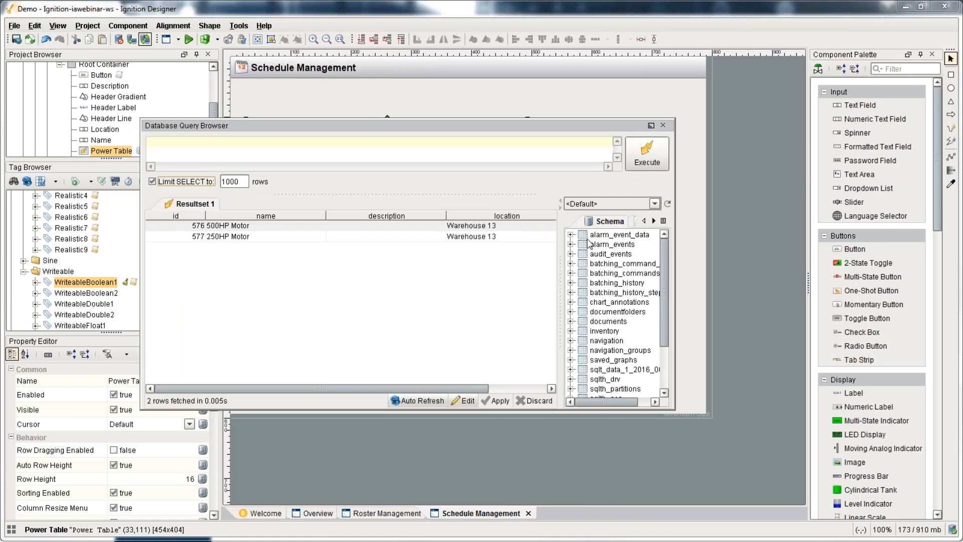
double_click(608, 331)
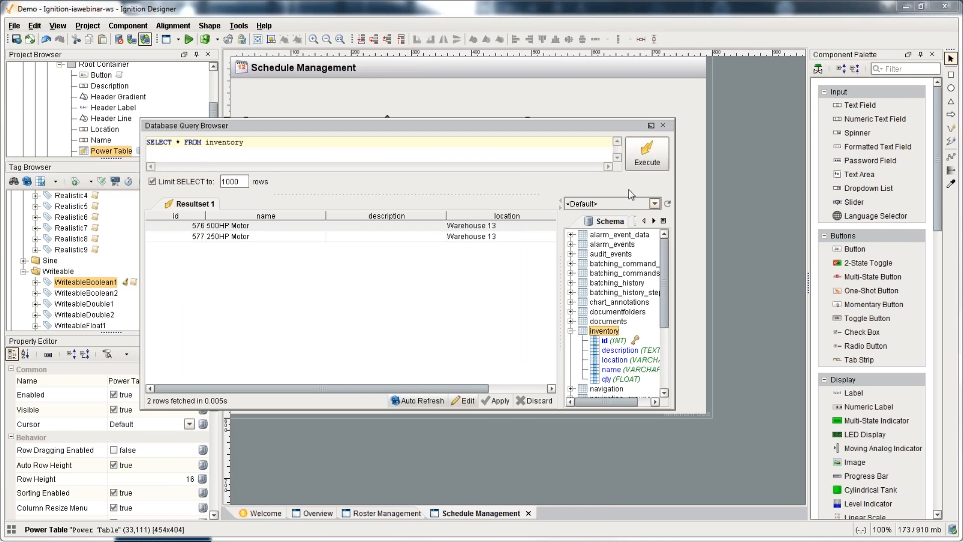
click(646, 156)
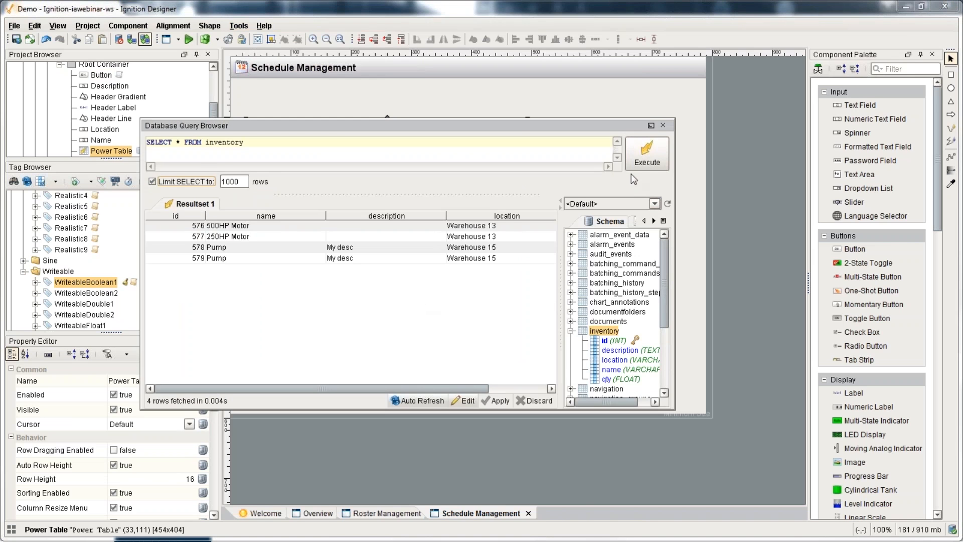
click(664, 126)
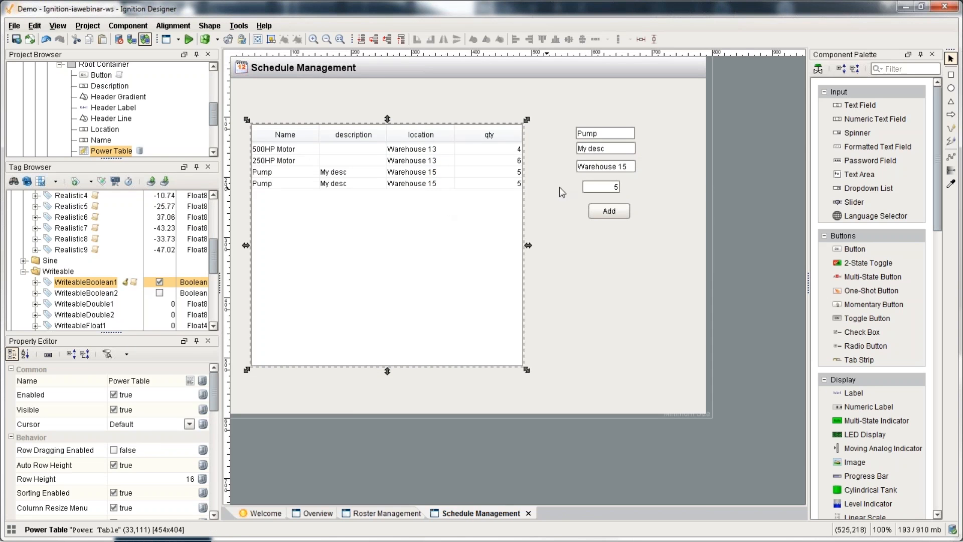
drag(441, 251, 451, 257)
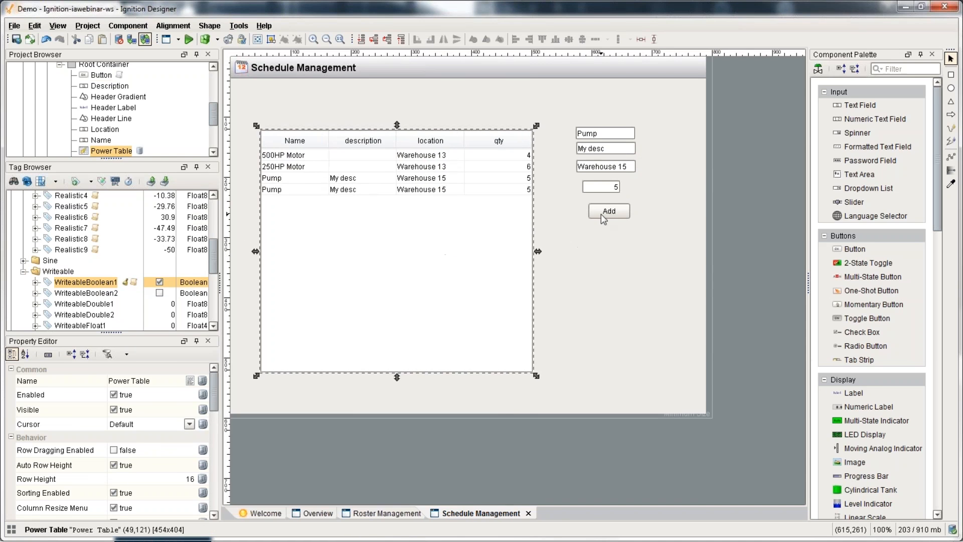
double_click(601, 214)
click(526, 269)
double_click(594, 216)
drag(525, 231, 793, 235)
drag(728, 214, 198, 211)
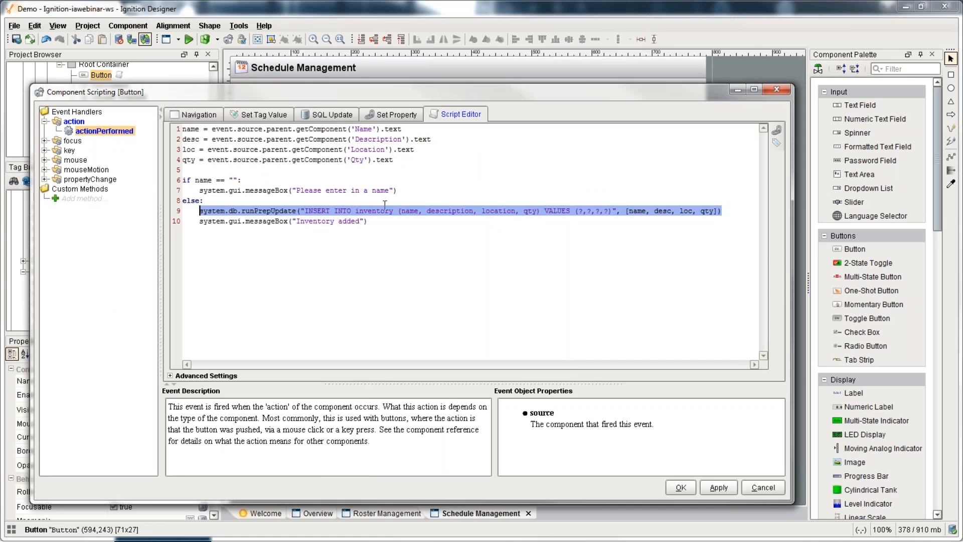
click(725, 211)
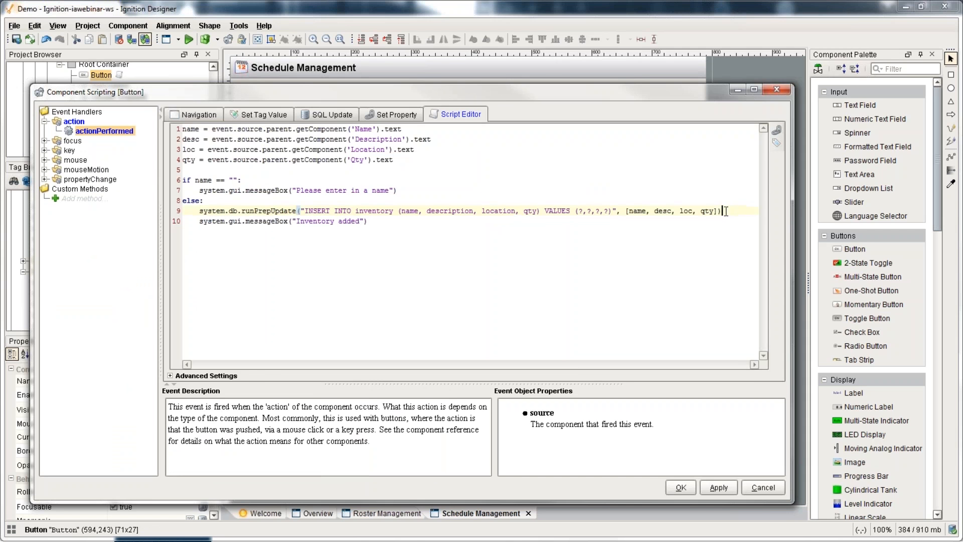
key(Return)
key(Return)
text(system.db.)
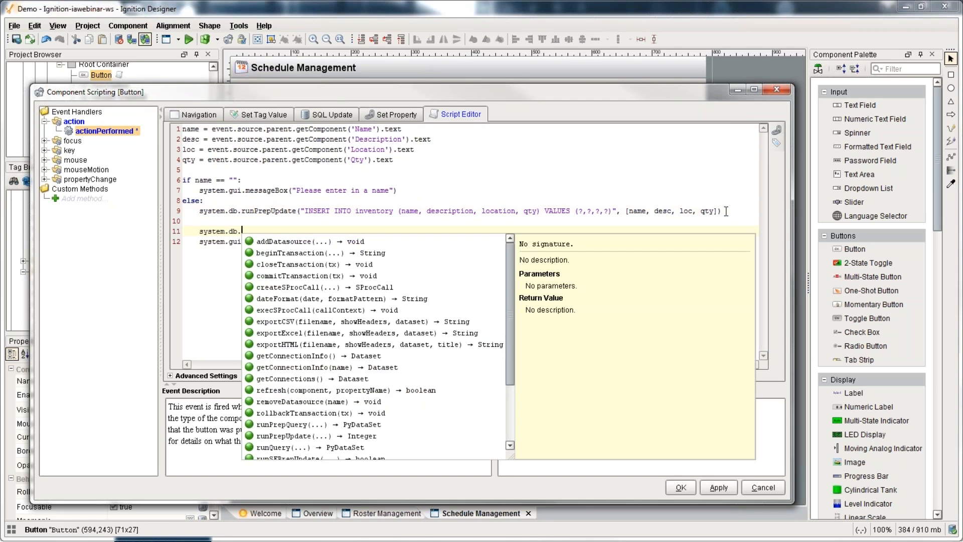
click(304, 288)
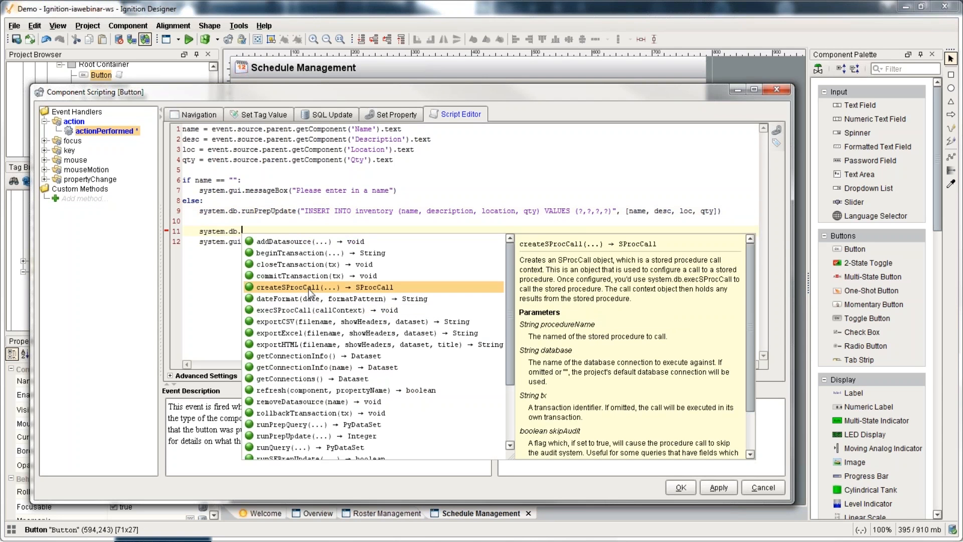
key(Up)
key(Up)
key(Up)
key(Up)
key(Up)
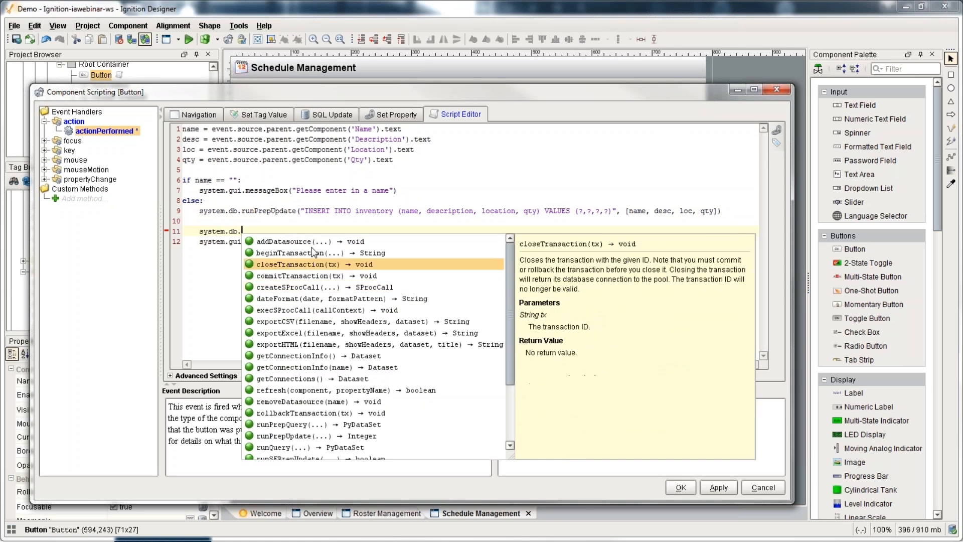
Step: Discard the script changes and shift the inventory table slightly down and right
click(763, 484)
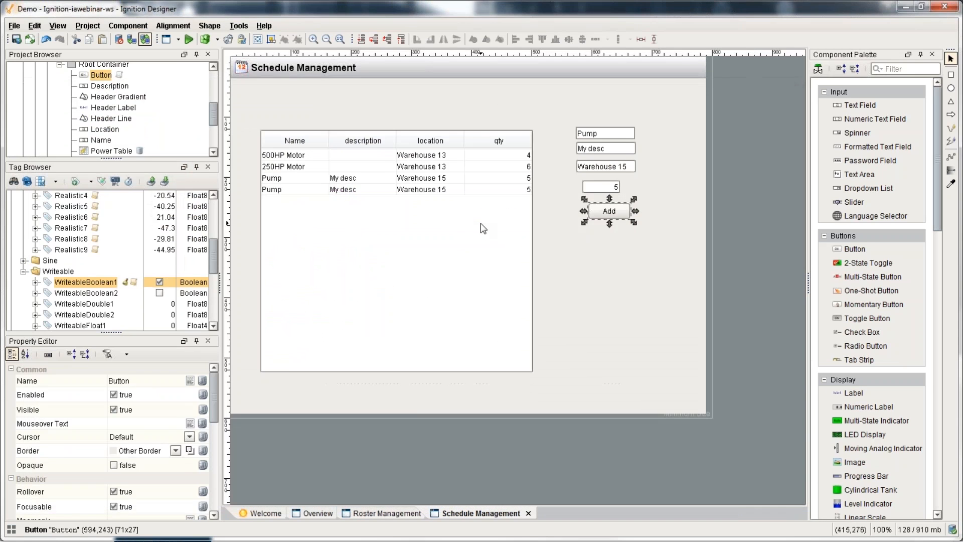
click(472, 241)
drag(472, 240, 472, 248)
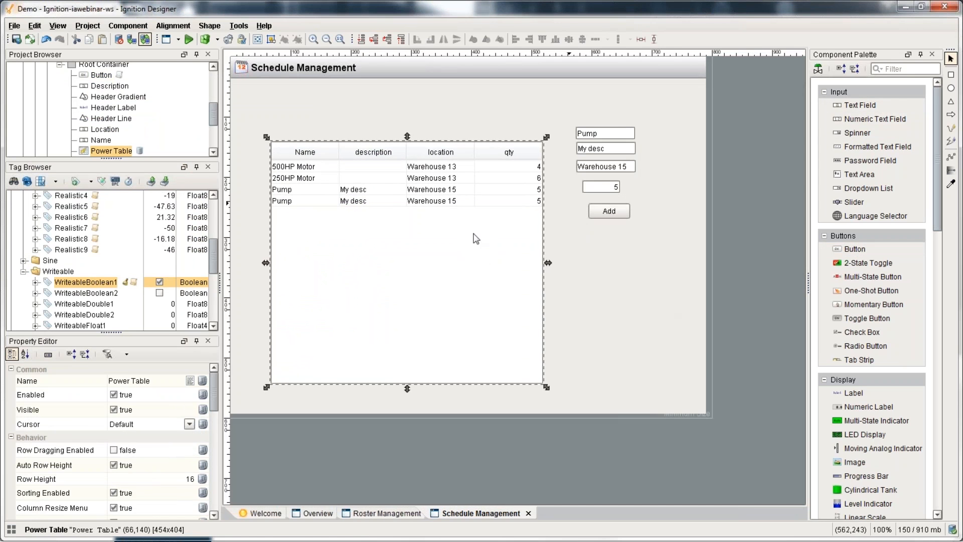
mouse_move(475, 236)
mouse_down()
mouse_move(348, 228)
mouse_move(484, 231)
mouse_up()
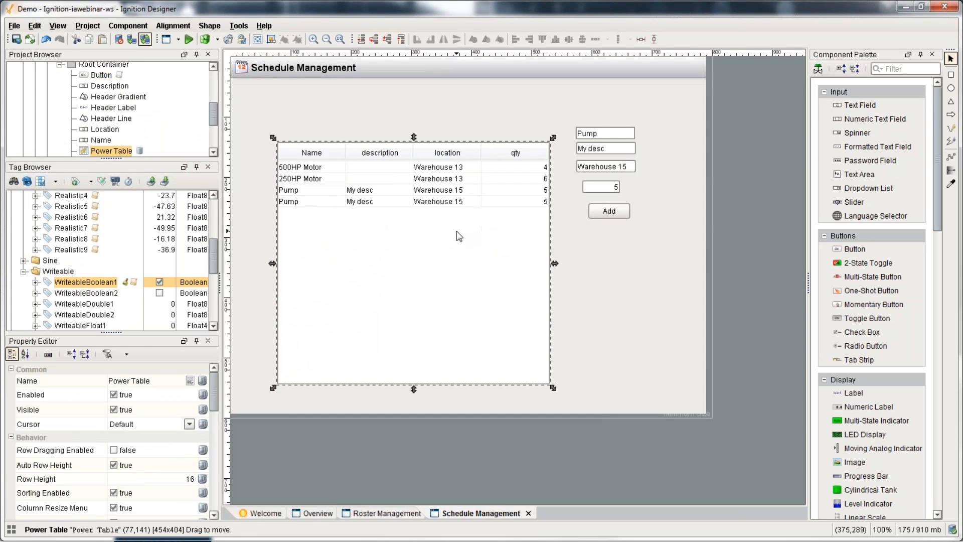
Step: Place a new Text Field above the table and name it Filter
drag(857, 105, 296, 130)
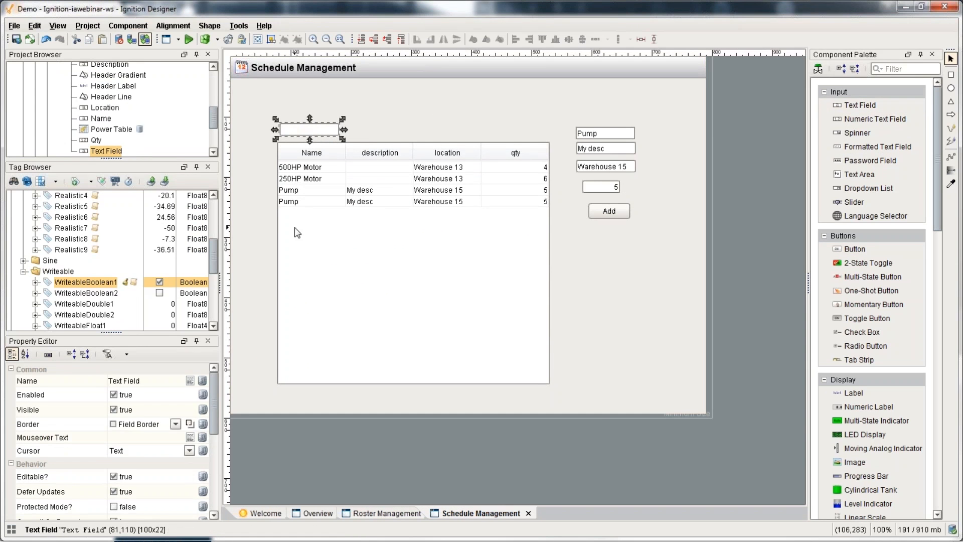
click(305, 254)
scroll(183, 445, down, 3)
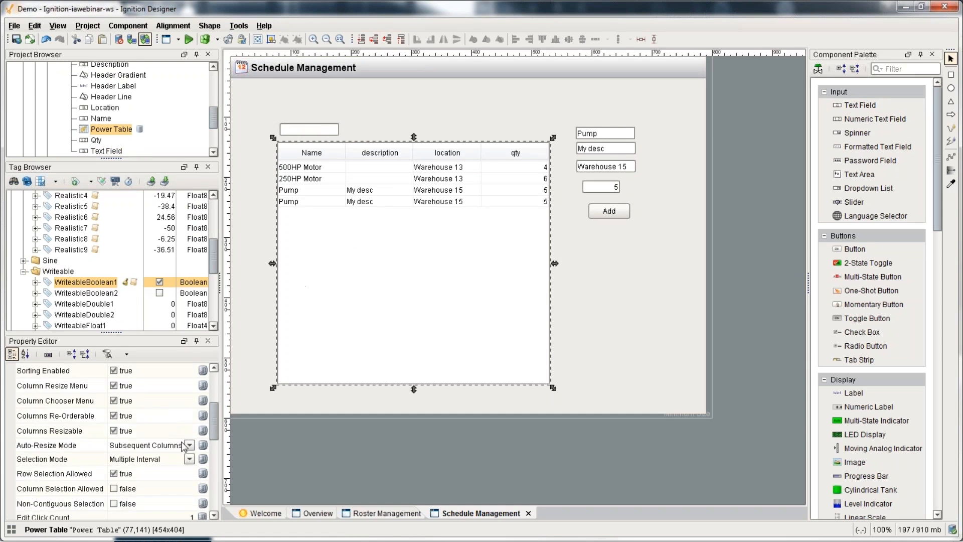
scroll(183, 444, down, 4)
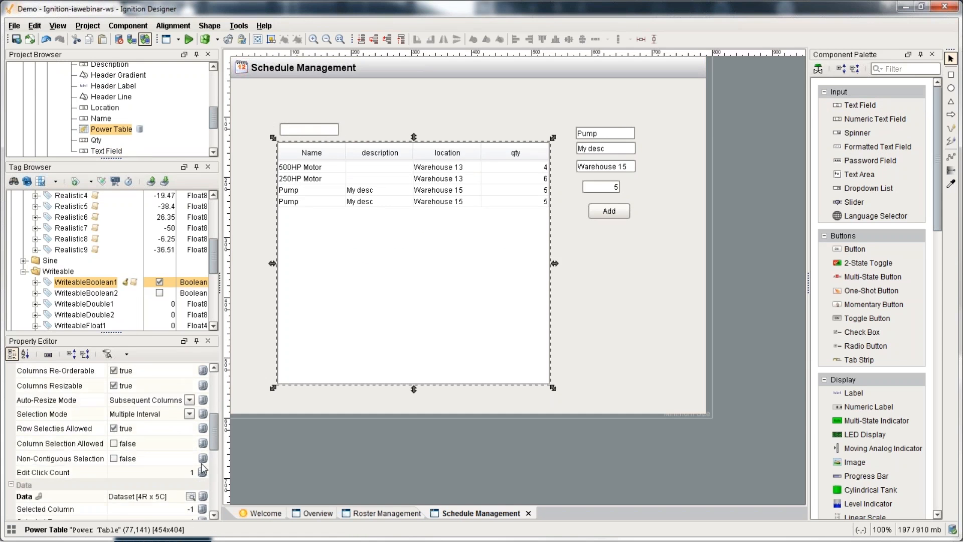
click(314, 132)
scroll(163, 401, up, 6)
click(163, 383)
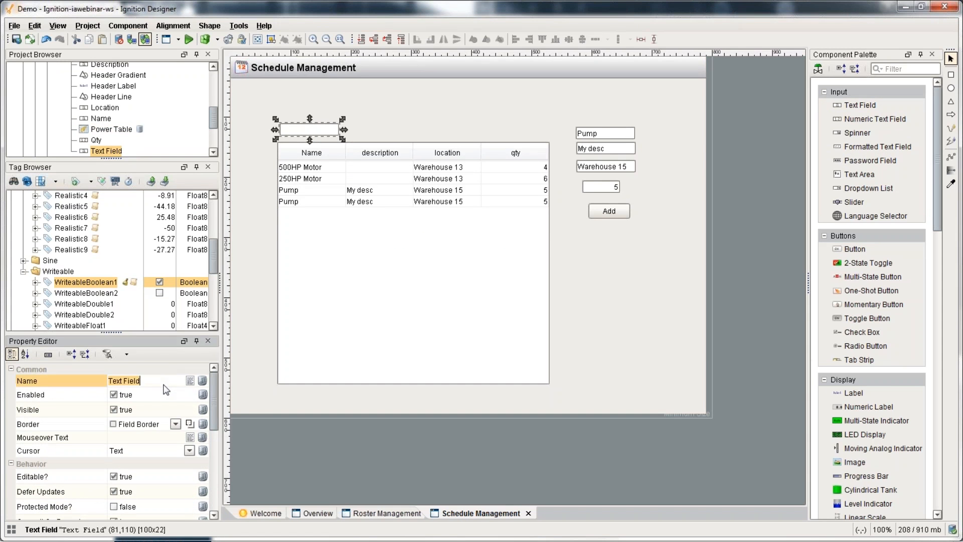
key(ctrl+a)
text(Filter)
key(Return)
Step: Open the inventory table's Data property binding
click(402, 322)
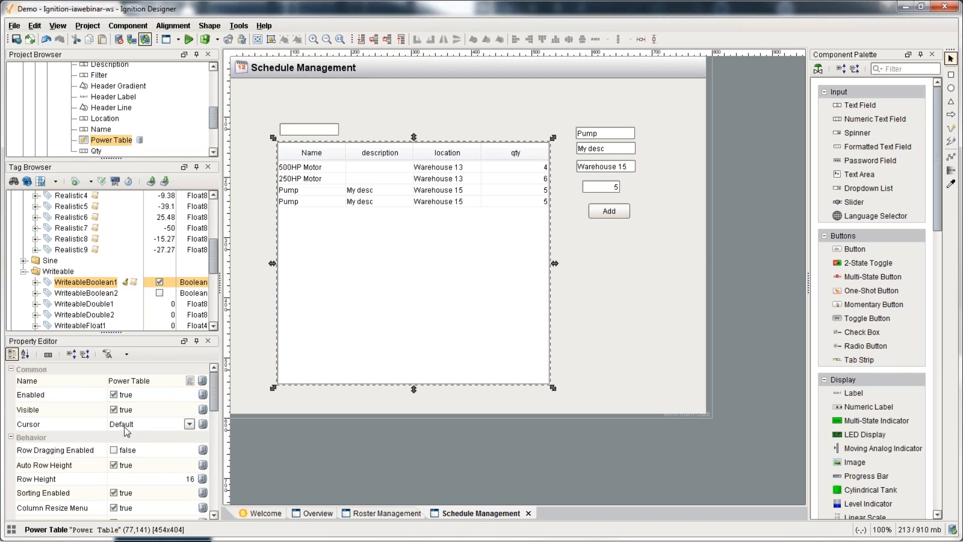
scroll(127, 432, down, 5)
click(202, 452)
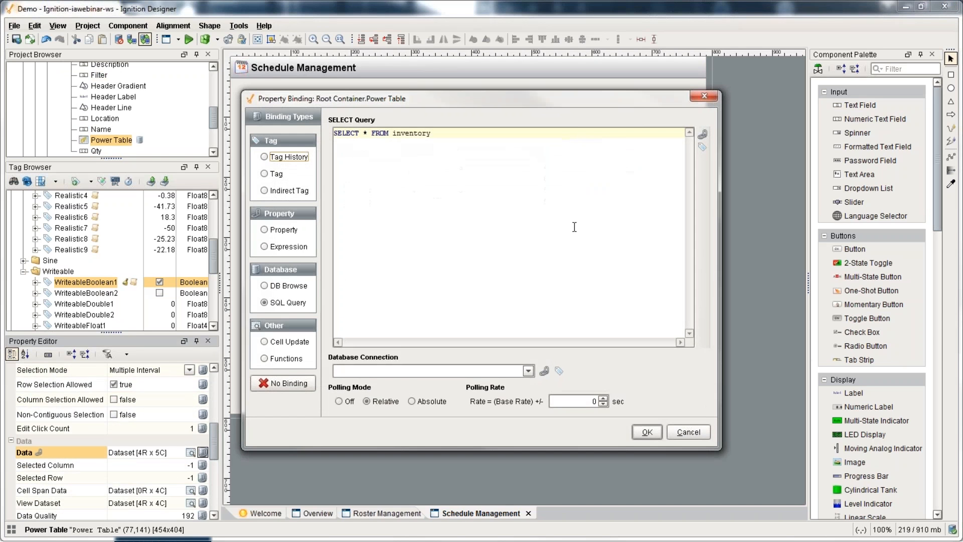
Step: Append WHERE name LIKE '%%' to the inventory query
click(615, 226)
key(Return)
text(WHERE)
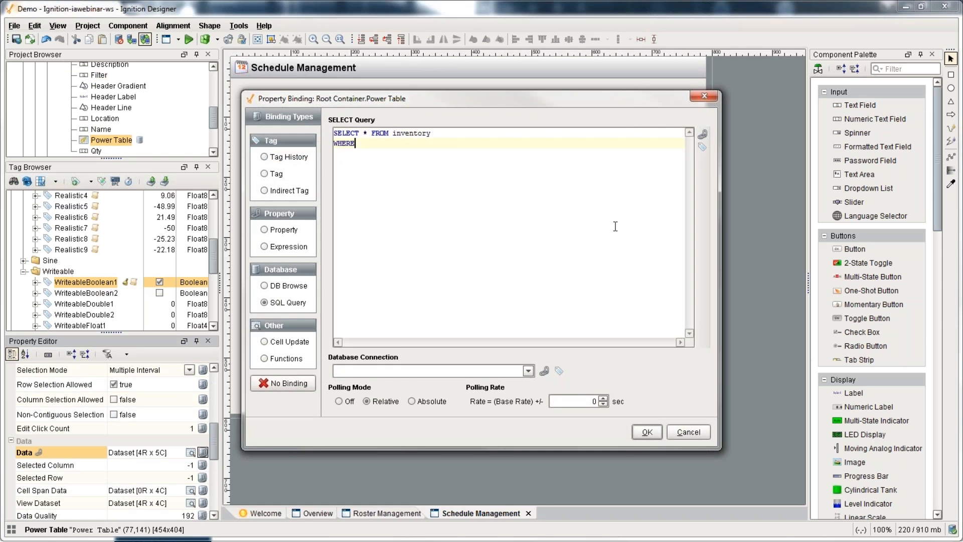
key(Return)
text(name LIKE '%)
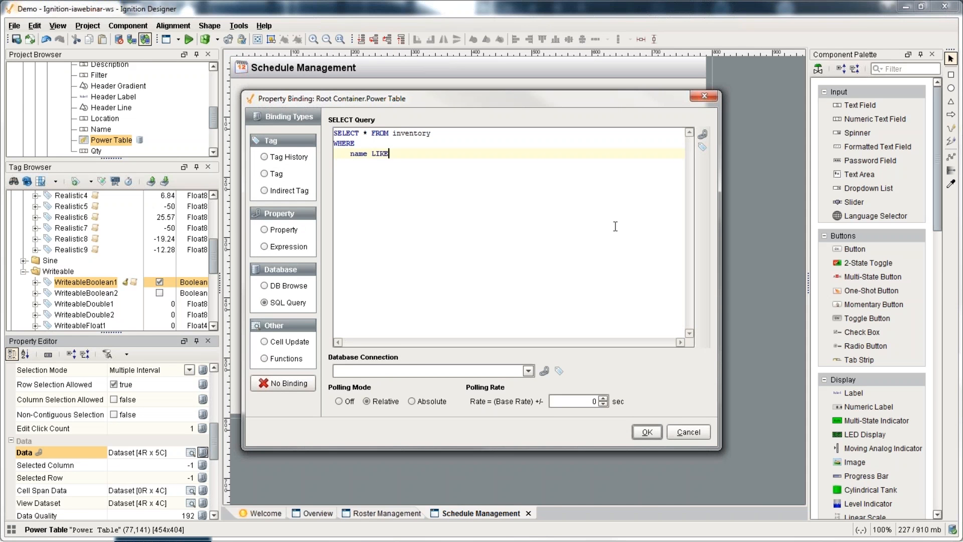
key(Left)
key(Left)
Step: Insert the Root Container.Filter.text reference between the % signs and apply the binding
click(702, 134)
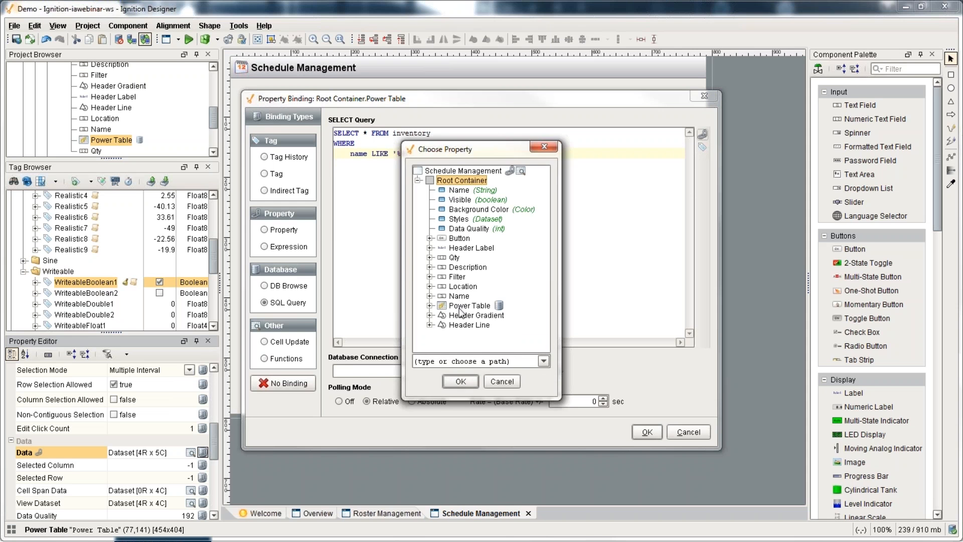
double_click(458, 277)
click(471, 305)
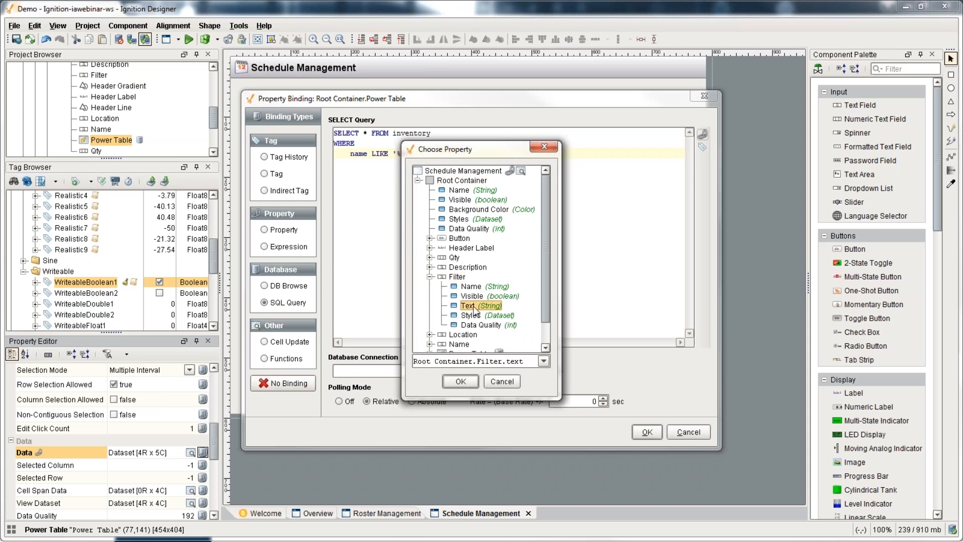
click(468, 379)
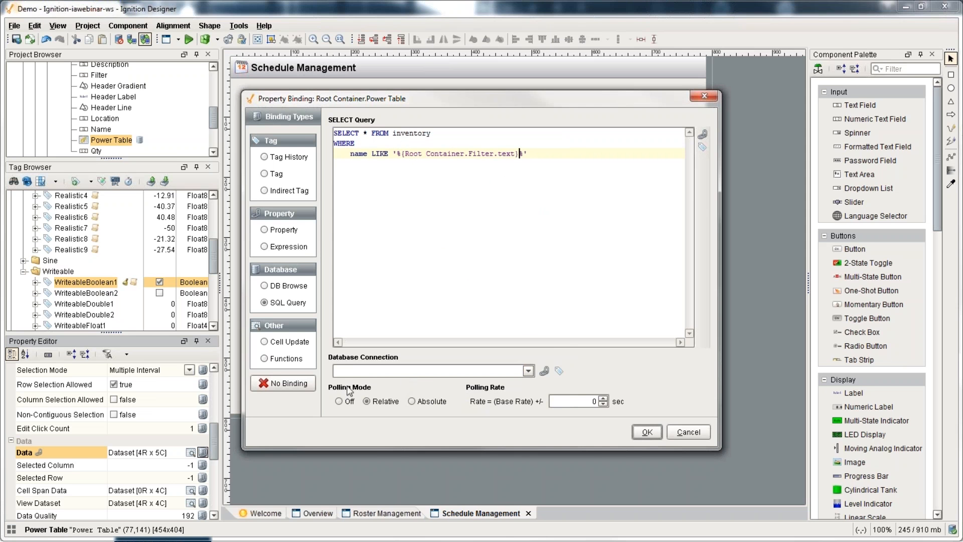
click(397, 154)
click(647, 432)
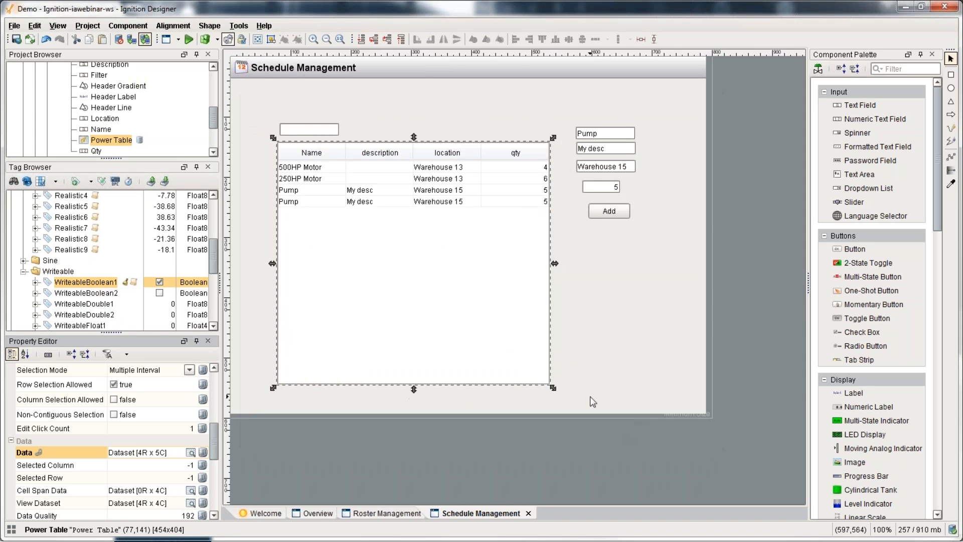
key(F5)
click(302, 130)
text(motor)
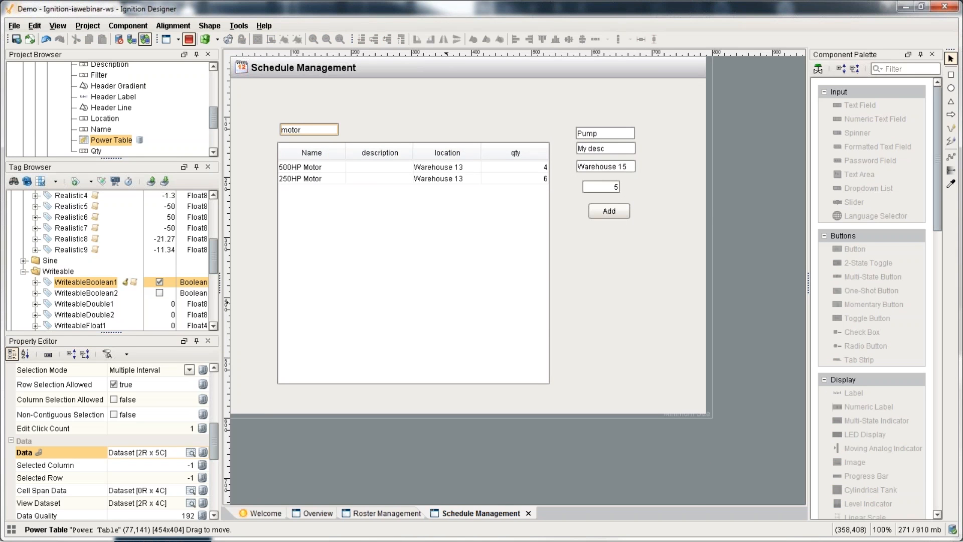
key(ctrl+a)
key(BackSpace)
text(pump)
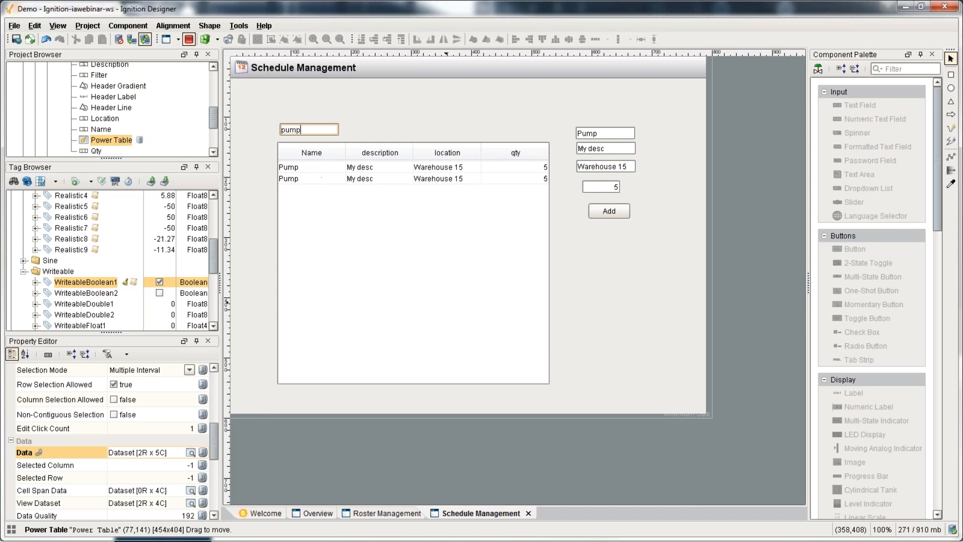
key(ctrl+a)
key(BackSpace)
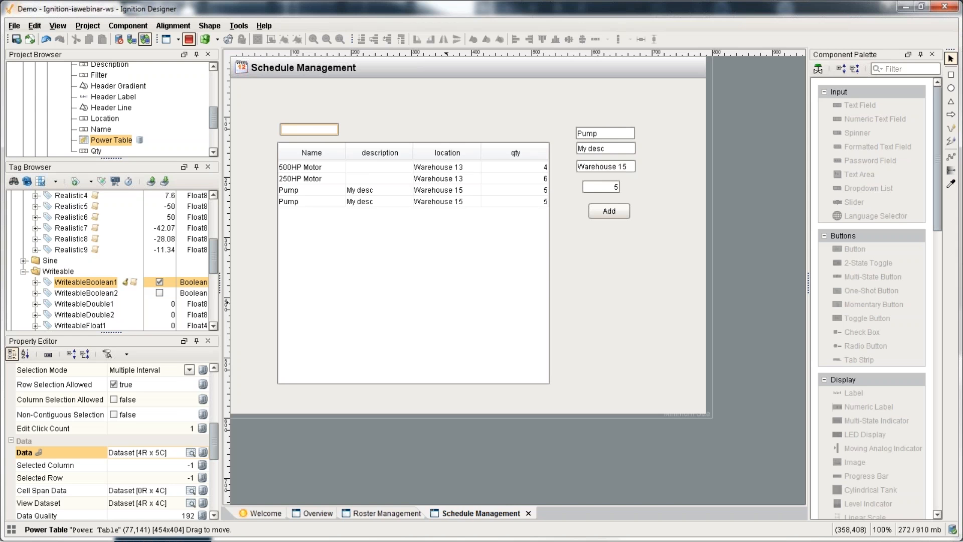
click(189, 41)
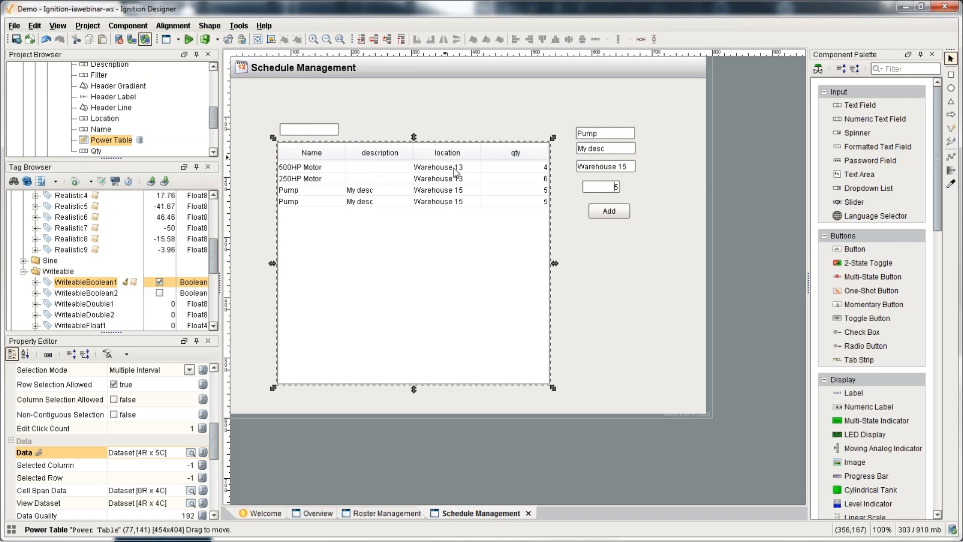
Step: Reopen the table's Data query binding, review the query, and cancel without changes
click(202, 452)
drag(571, 169, 317, 128)
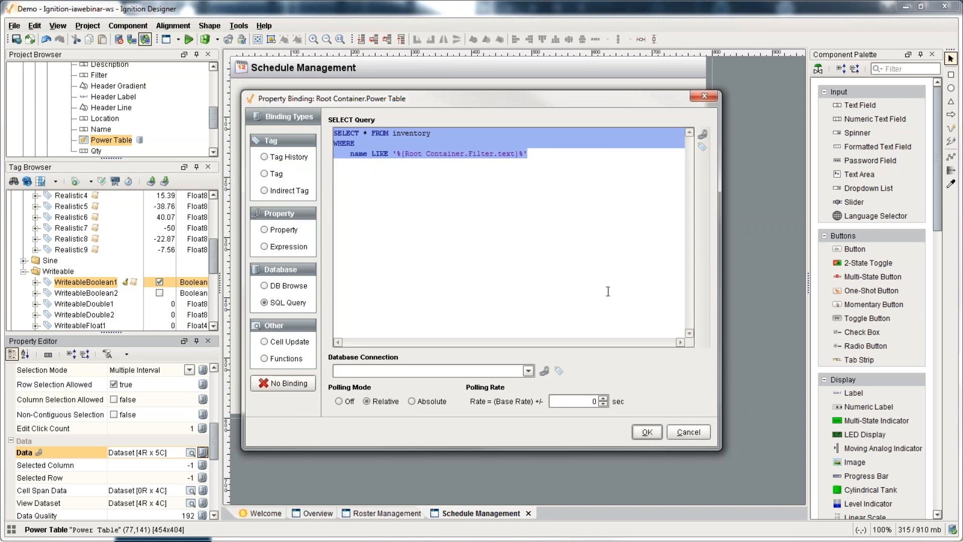
click(688, 432)
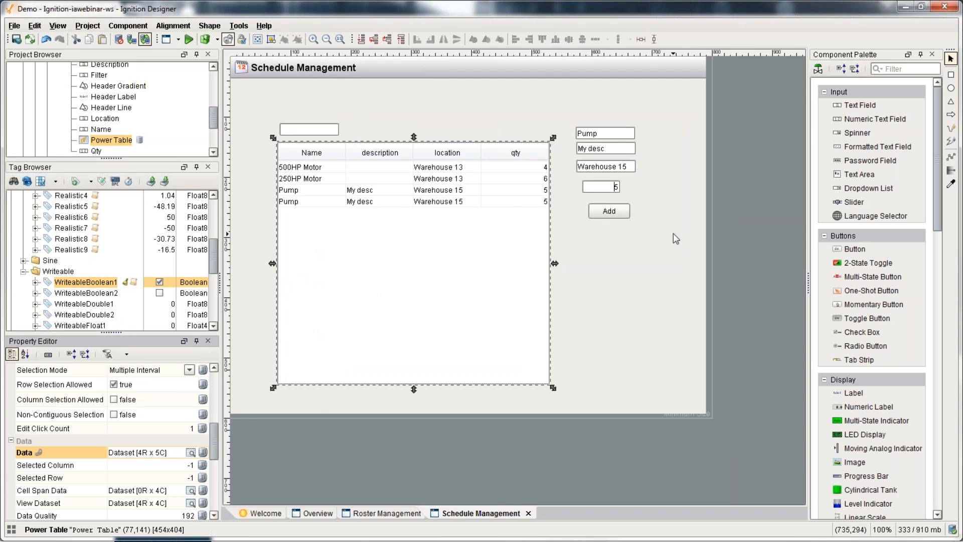
Step: Select the Add button and collapse the Realistic and Writeable tag folders
click(624, 212)
scroll(135, 278, up, 4)
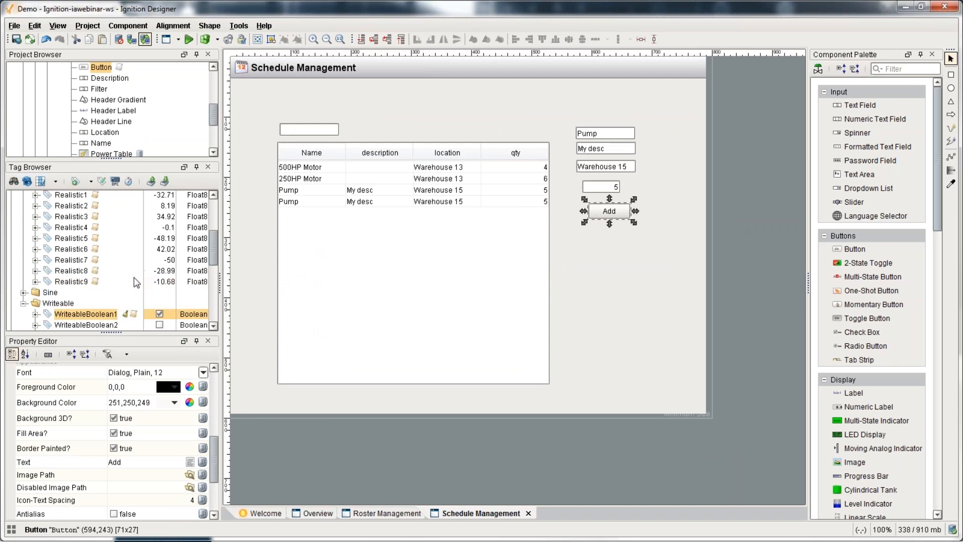
scroll(56, 236, up, 1)
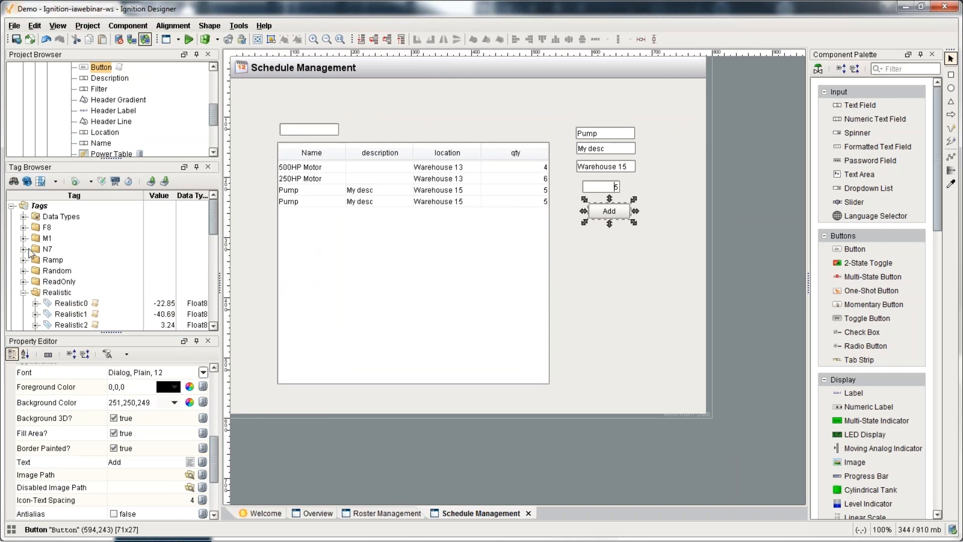
click(23, 292)
click(23, 314)
Step: Create query tag Num Inventory Items running SELECT COUNT(*) FROM inventory on MySQL
right_click(37, 206)
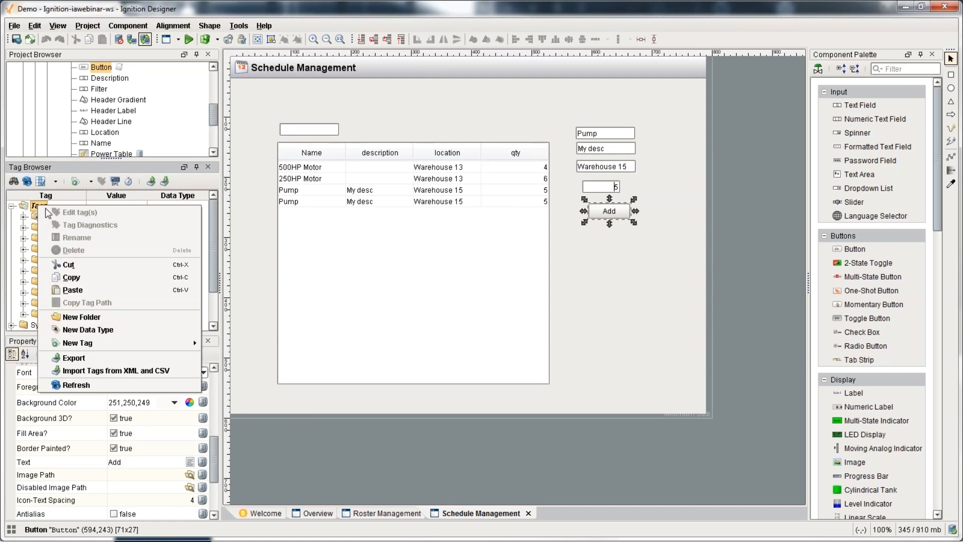
mouse_move(133, 343)
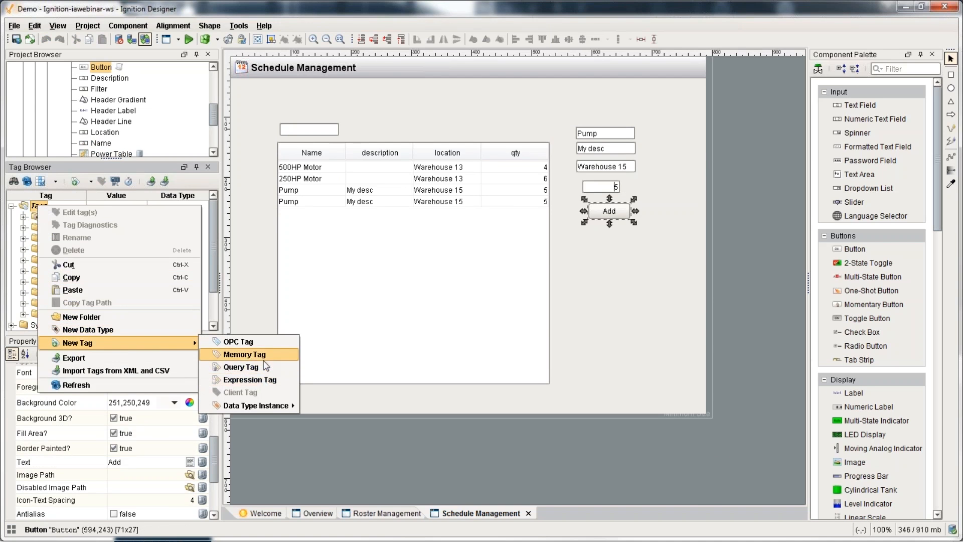
click(246, 367)
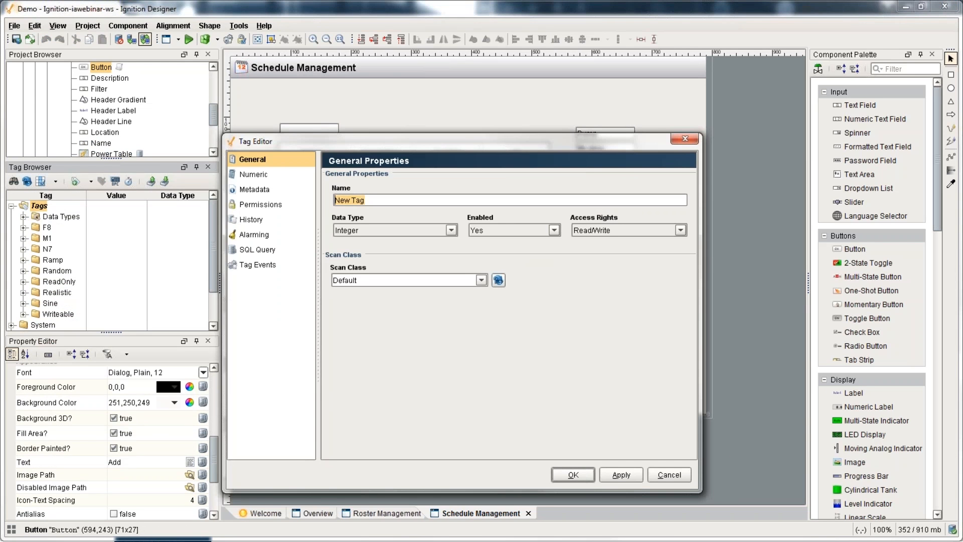
text(Num Inven)
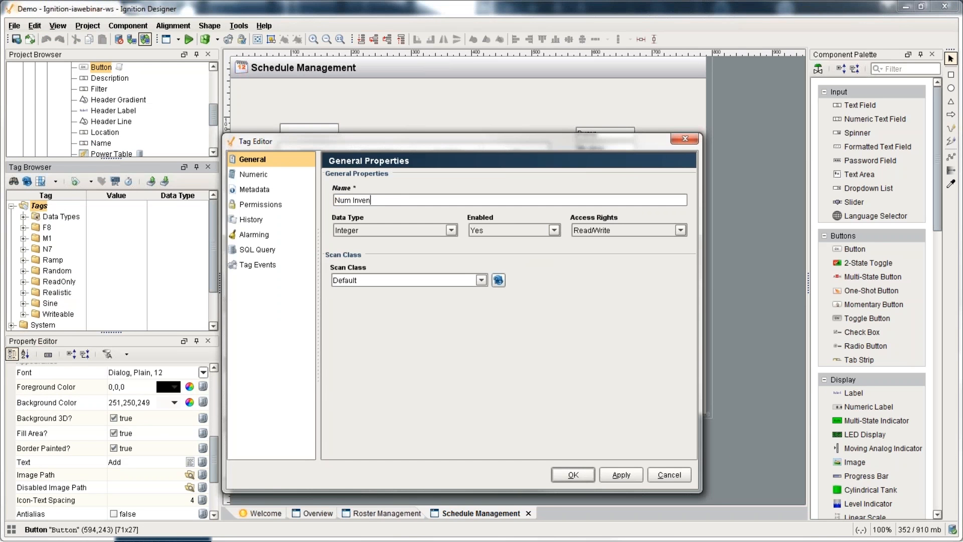
text(tory Items)
click(298, 251)
text(SELECT)
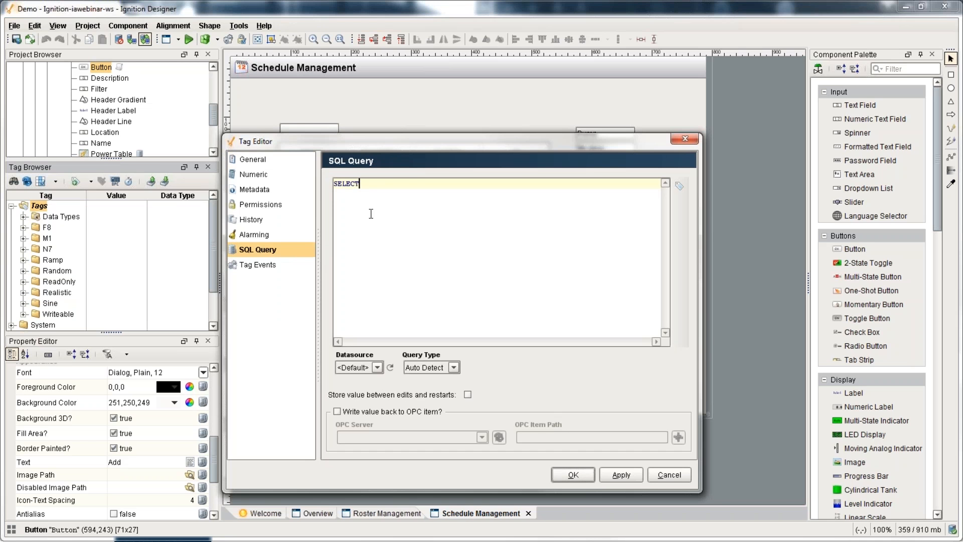
text( COUNT(*) FROM inventory)
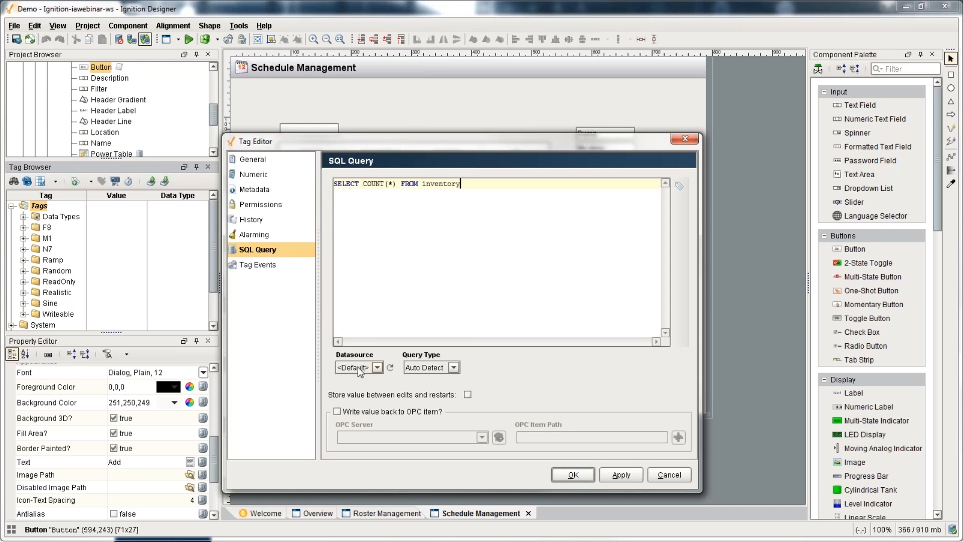
click(374, 368)
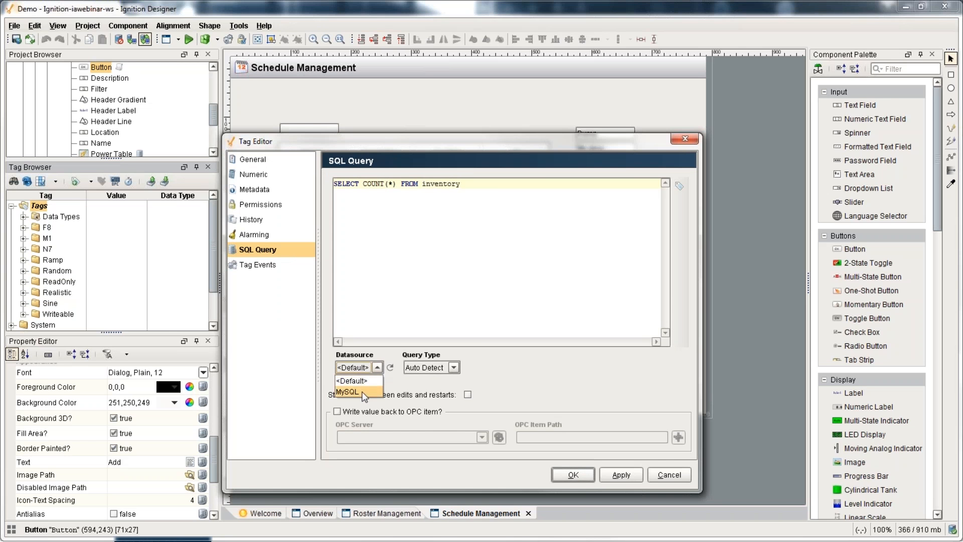
click(362, 393)
click(573, 474)
scroll(82, 305, down, 2)
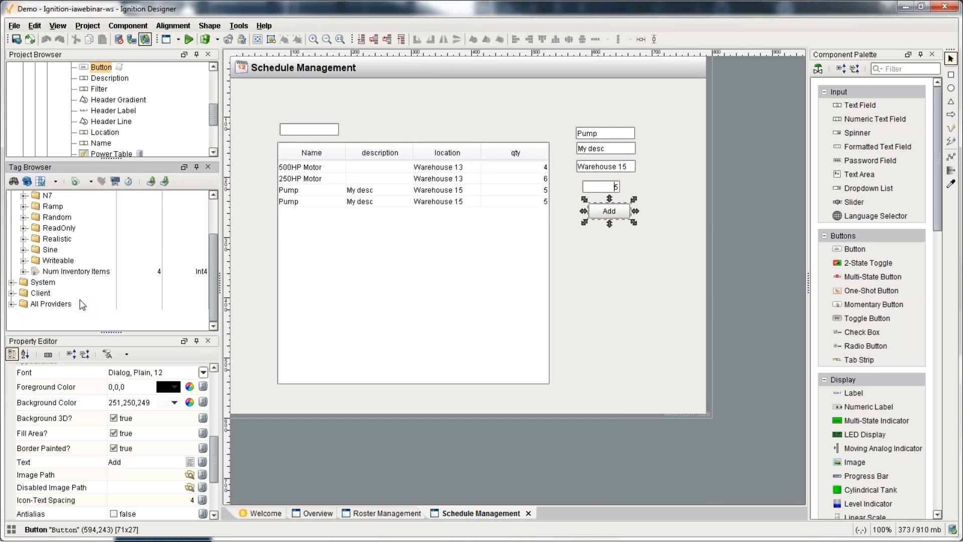
click(72, 271)
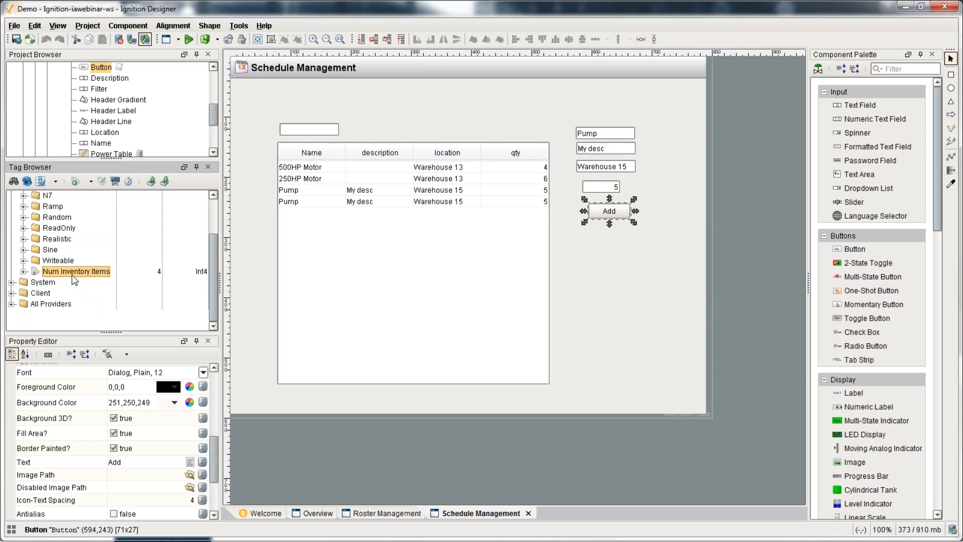
Step: In Preview, change the name to Pump2 and add the item to inventory
click(189, 39)
click(606, 136)
text(2)
click(609, 211)
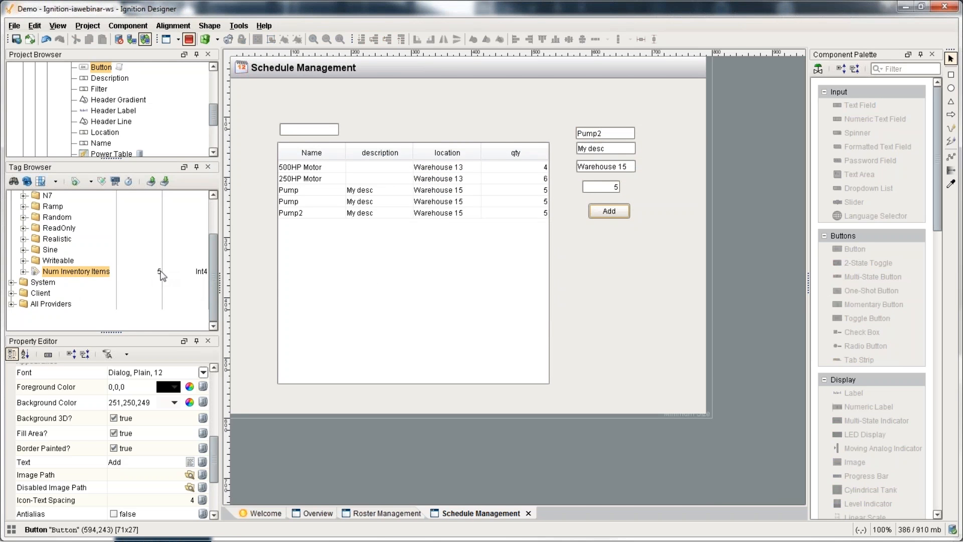
Step: Turn on history storage for Num Inventory Items using the MySQL provider
right_click(76, 270)
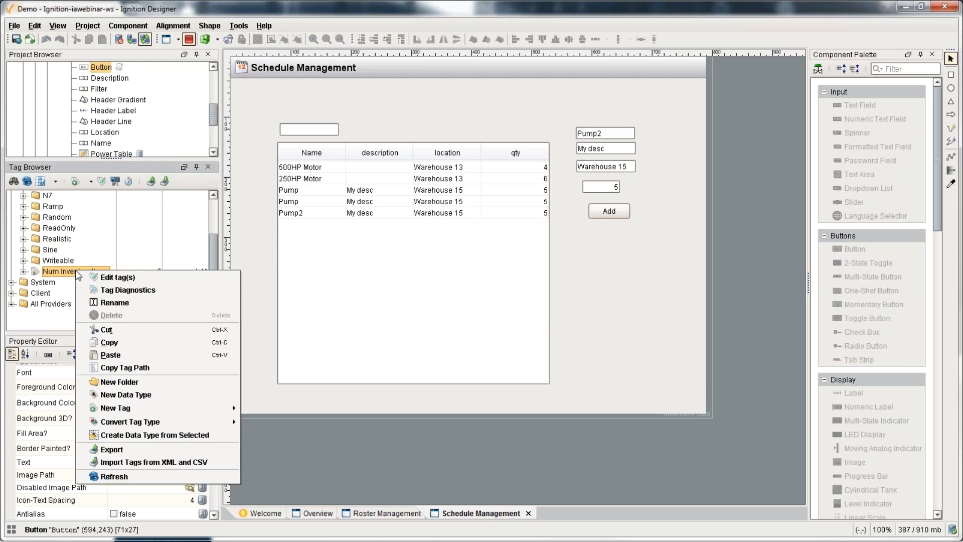
click(96, 276)
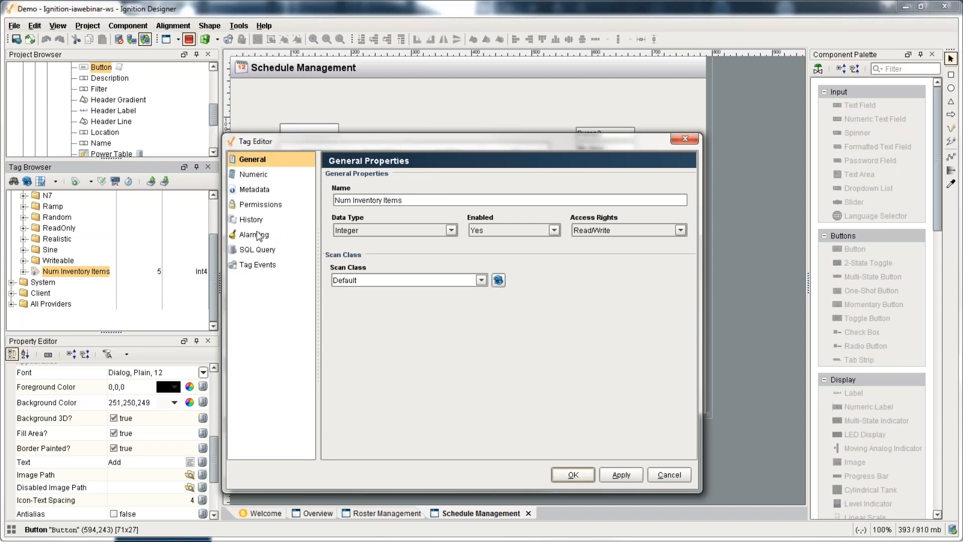
click(259, 235)
click(251, 219)
click(456, 179)
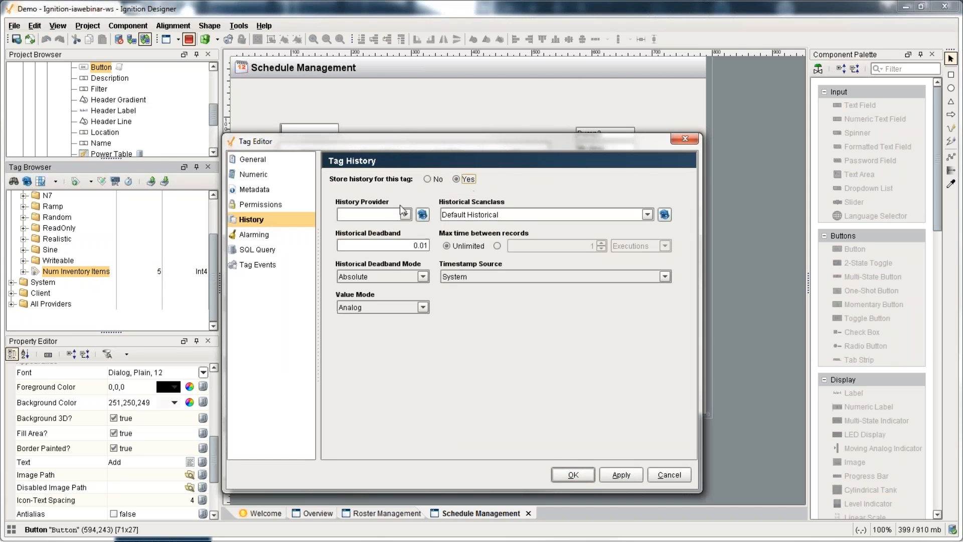
click(405, 214)
click(372, 231)
Step: Set the tag's historical scan class to Default and value mode to Analog, then save
click(648, 214)
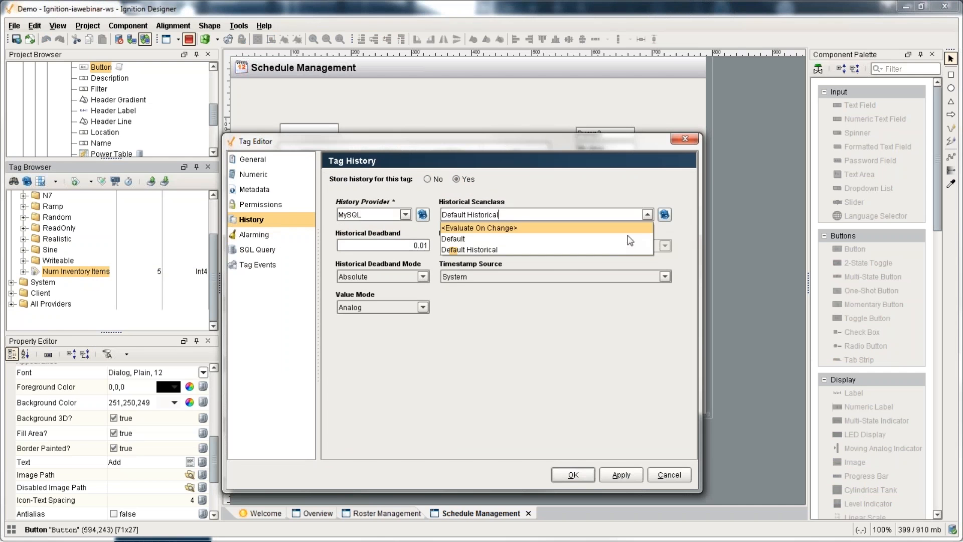
click(609, 246)
click(648, 214)
click(629, 239)
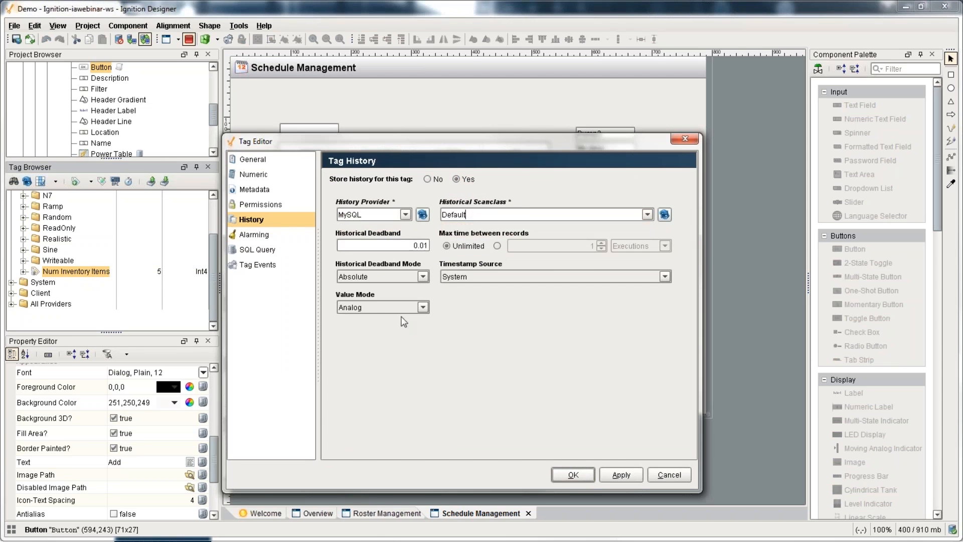
click(423, 307)
click(376, 320)
click(378, 307)
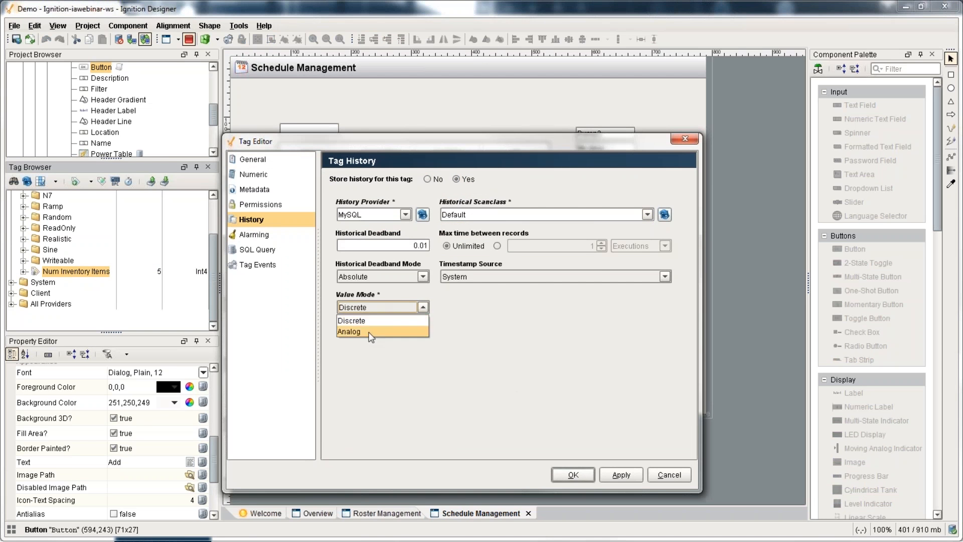
click(365, 334)
click(550, 474)
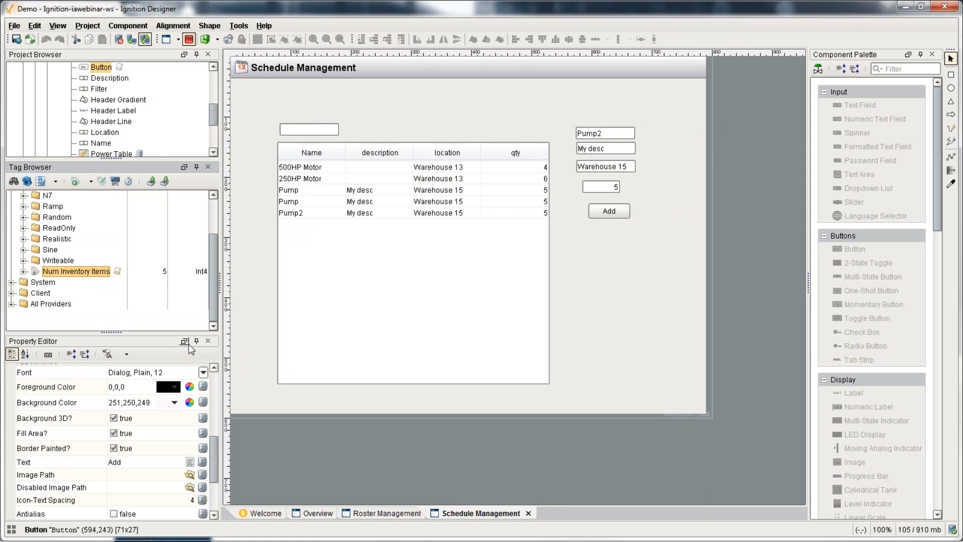
Step: Enlarge the project tree and open the Transaction Groups workspace
scroll(99, 311, up, 2)
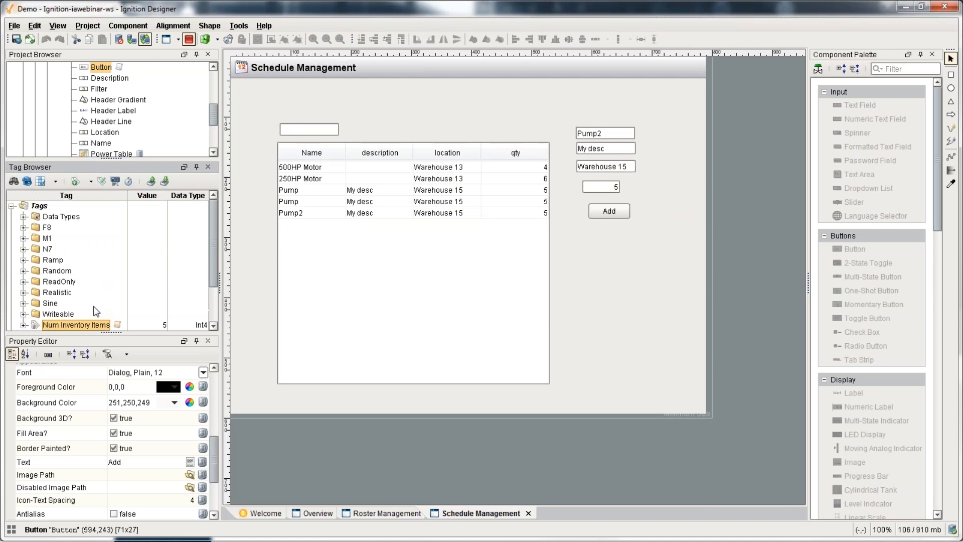
drag(112, 158, 112, 223)
scroll(106, 162, up, 4)
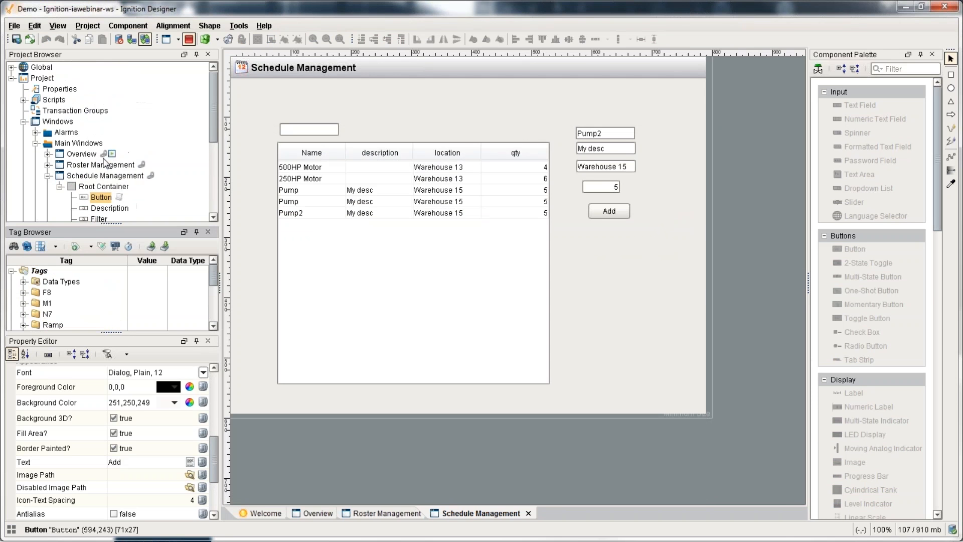
click(65, 112)
Step: Create a new standard transaction group, keeping the default name Group
right_click(65, 111)
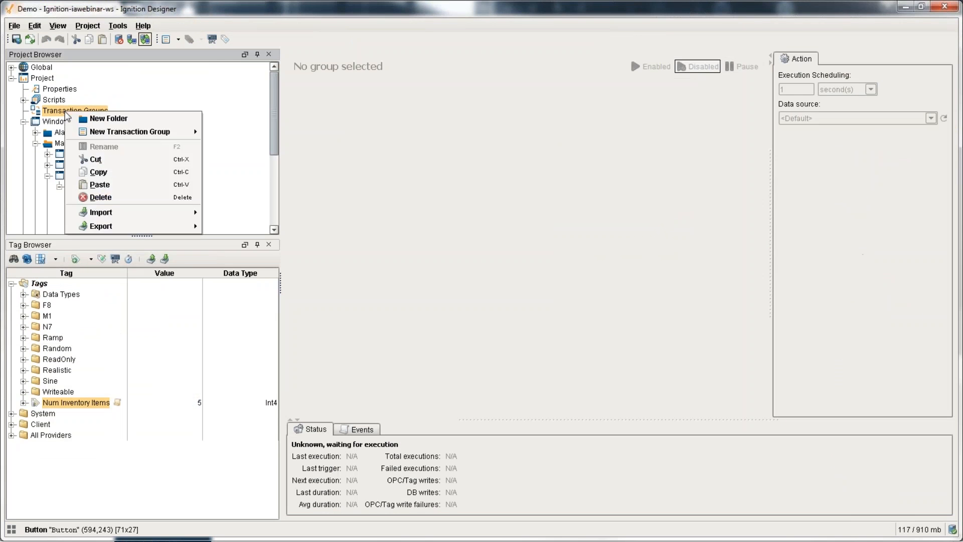
mouse_move(193, 132)
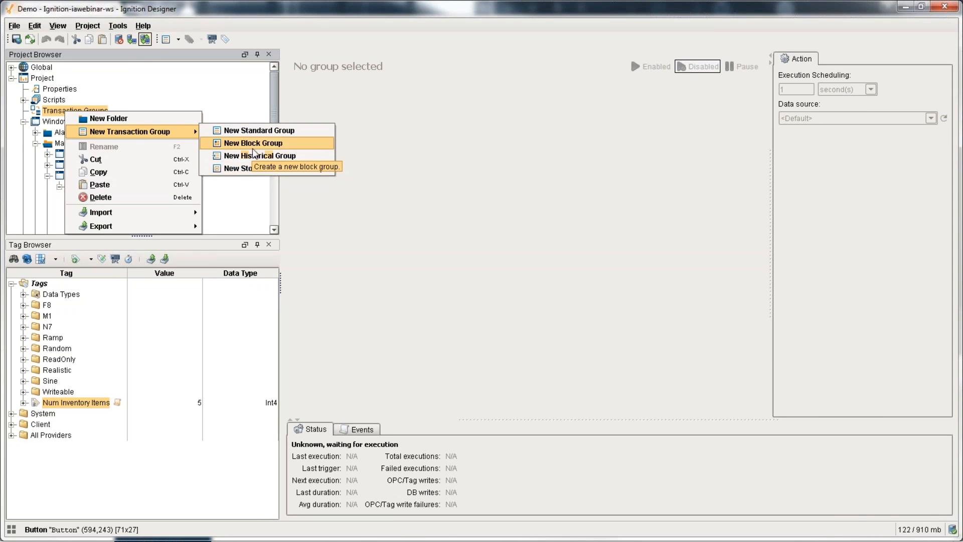
click(251, 131)
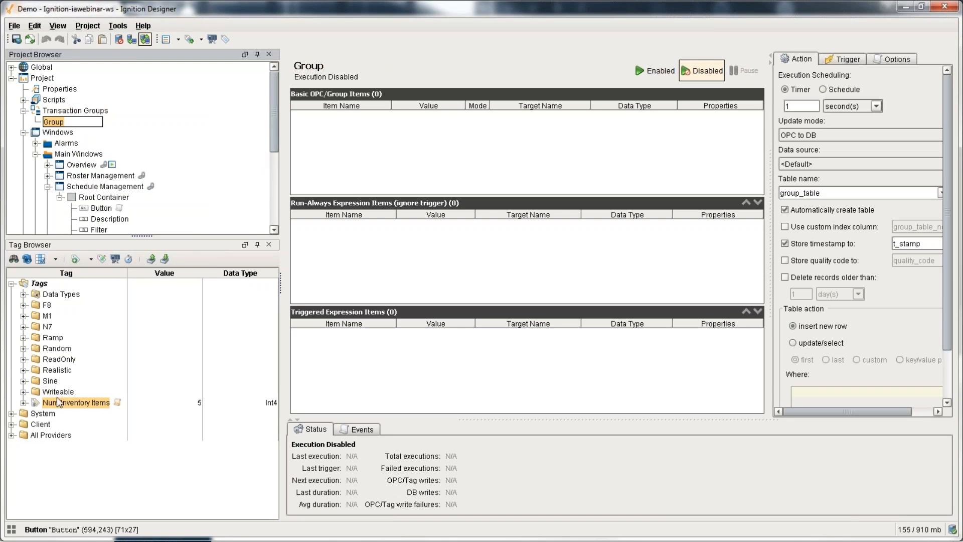
click(26, 396)
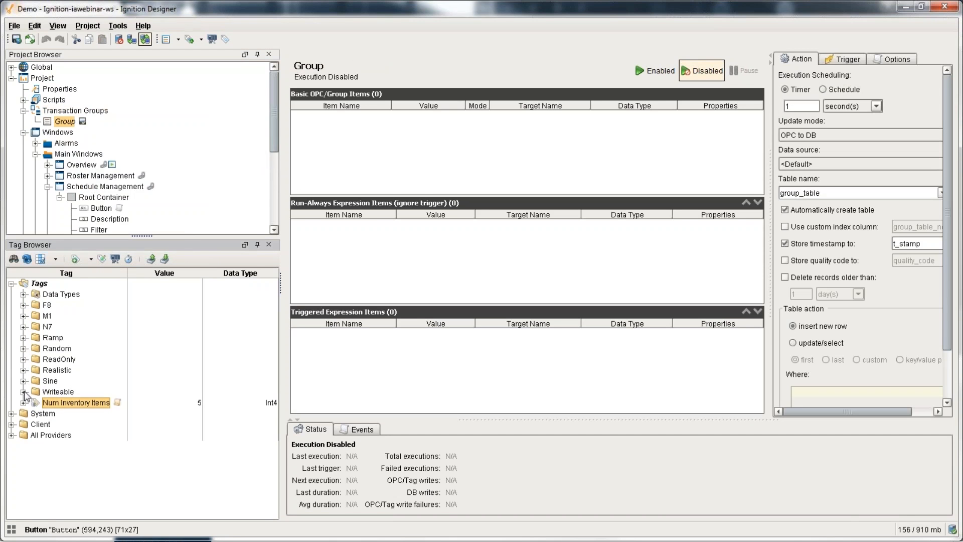
Step: Add all 17 Writeable tags, through WriteableString2, to the group's OPC items
click(24, 392)
scroll(89, 393, down, 2)
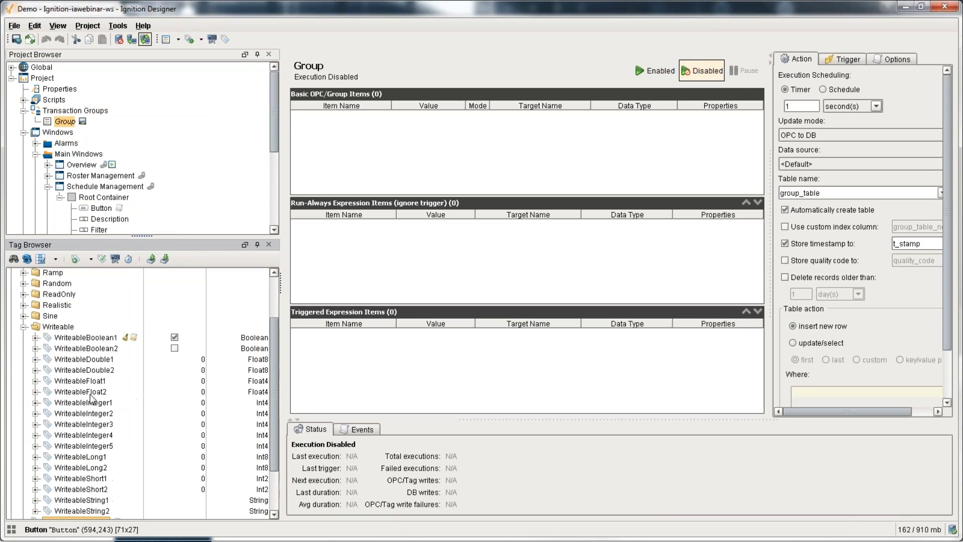
click(91, 337)
scroll(78, 504, down, 1)
shift+click(83, 479)
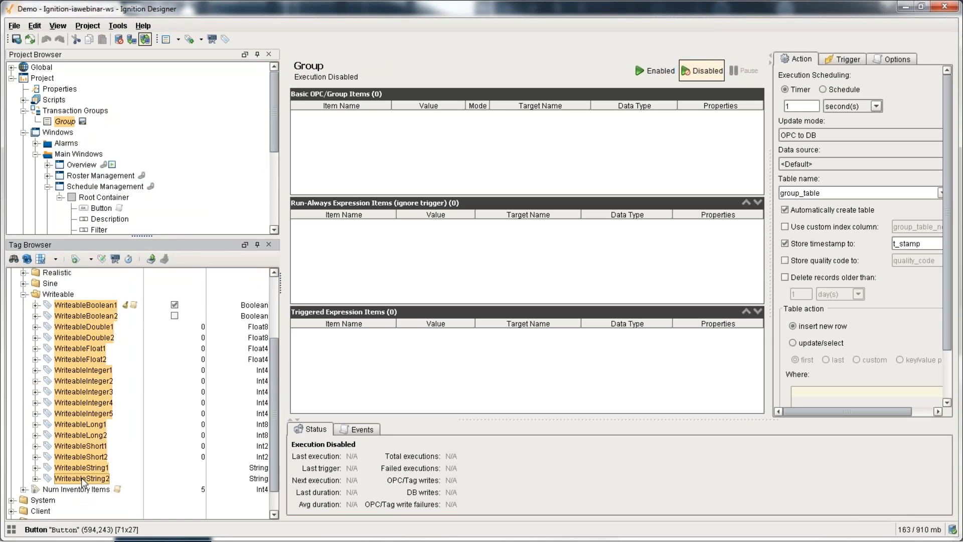
drag(83, 479, 411, 183)
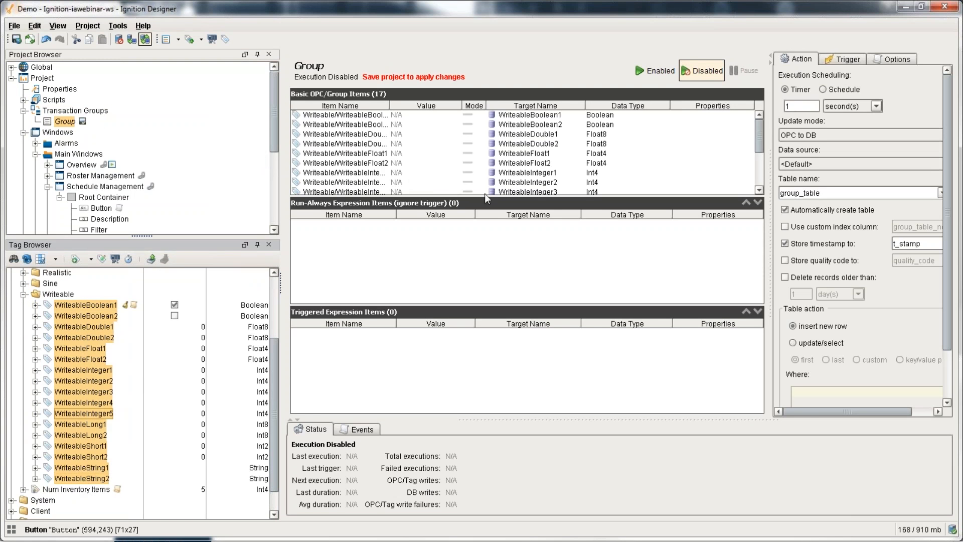
drag(486, 198, 486, 251)
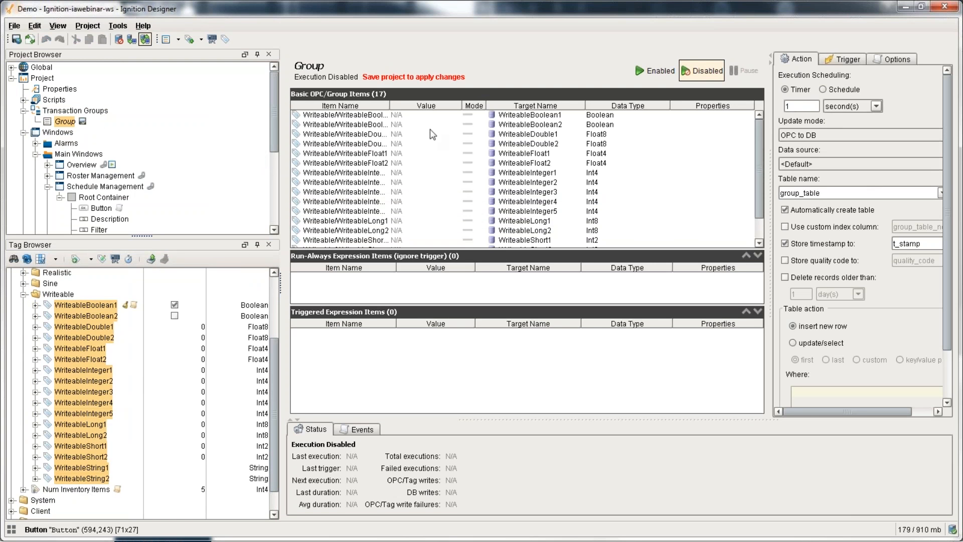
Step: Set the update mode to Bi-directional OPC wins and the table name to bidirectional
click(804, 144)
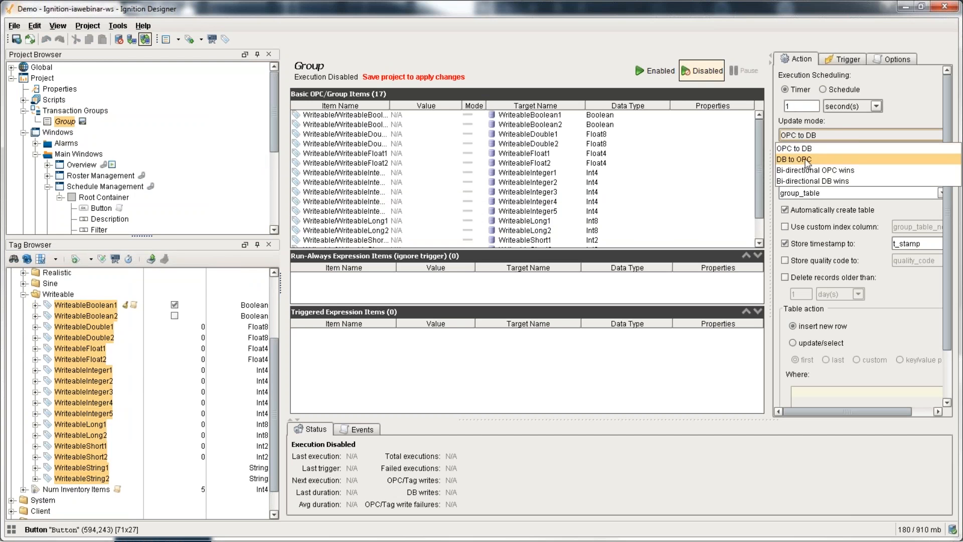
click(812, 175)
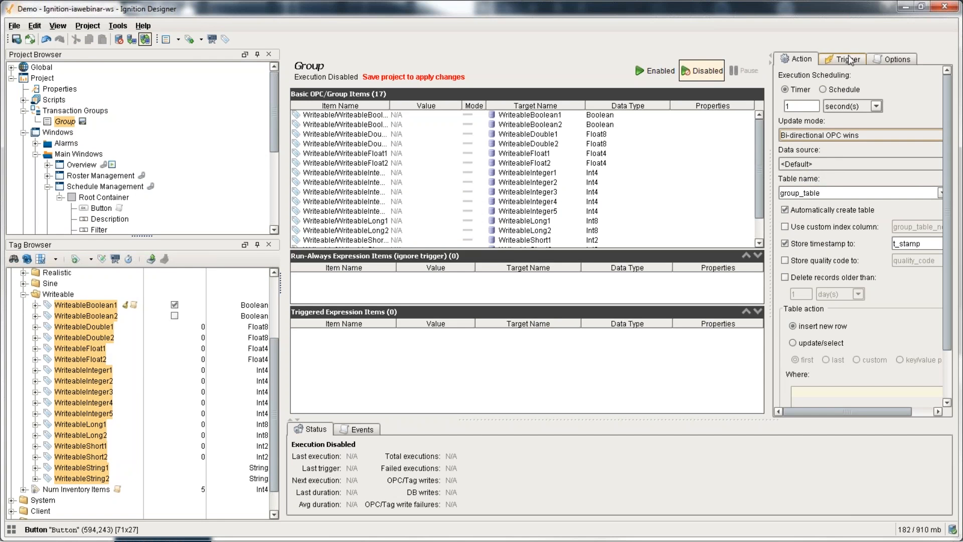
double_click(835, 193)
text(bidirectional)
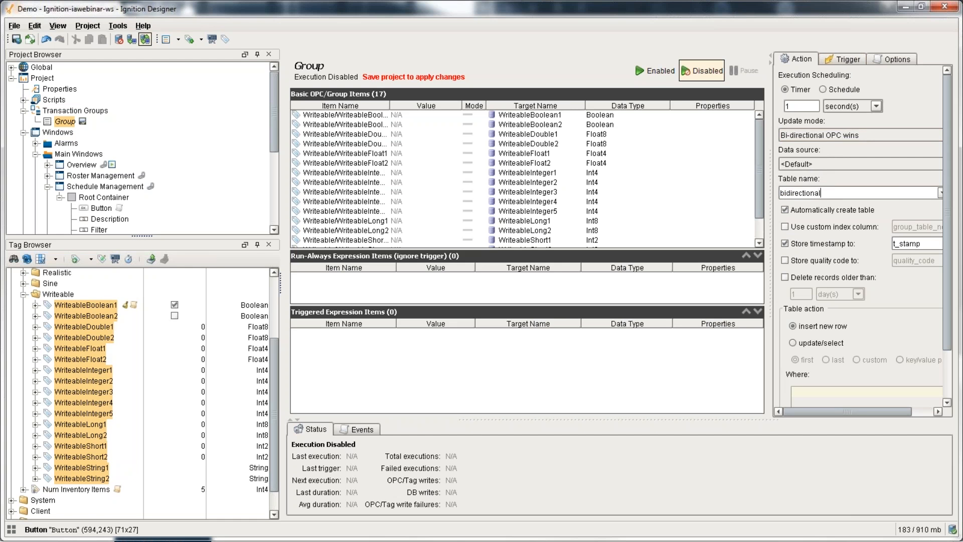
key(Return)
Step: Make the group update/select rows, enable it, and save the project
click(801, 343)
click(655, 71)
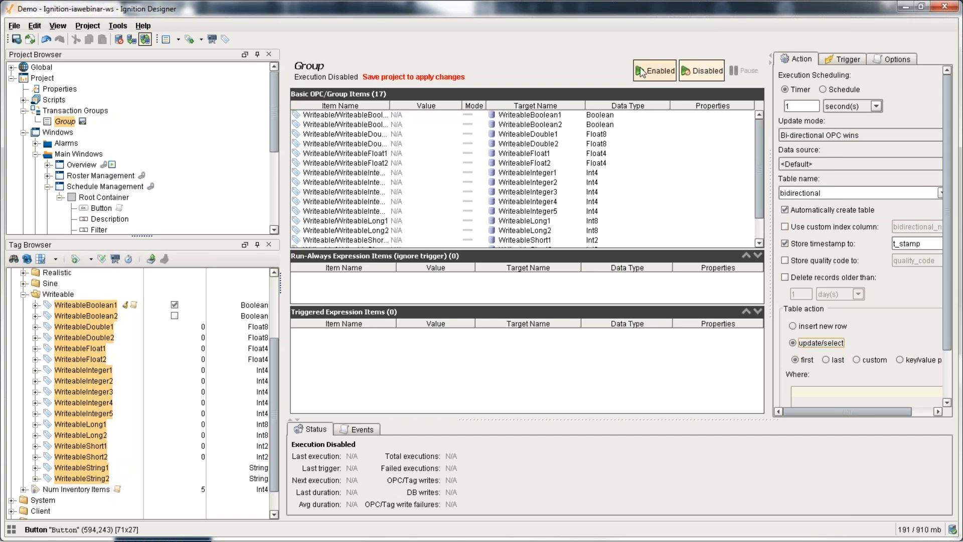
click(17, 39)
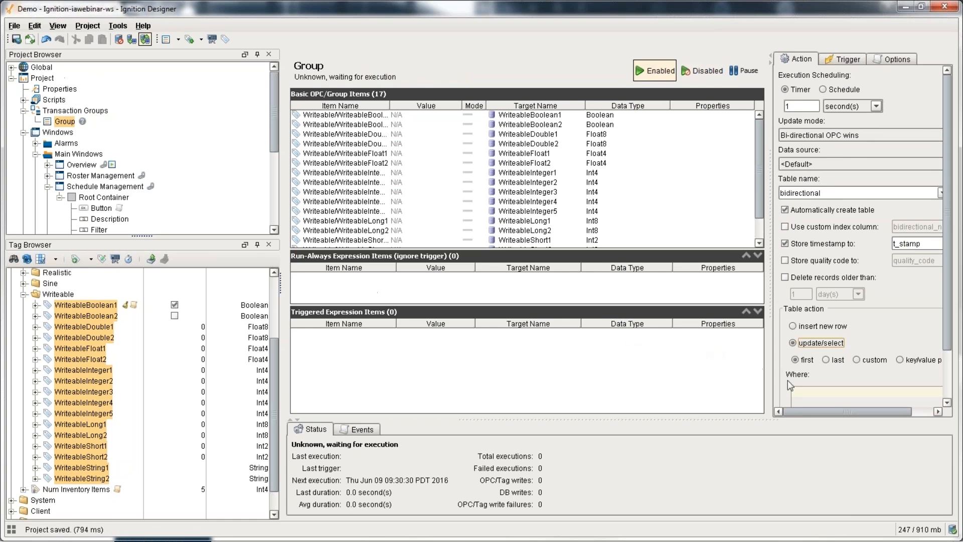
Step: Widen the settings panel and show the bidirectional table's contents in the query browser
drag(770, 231, 692, 231)
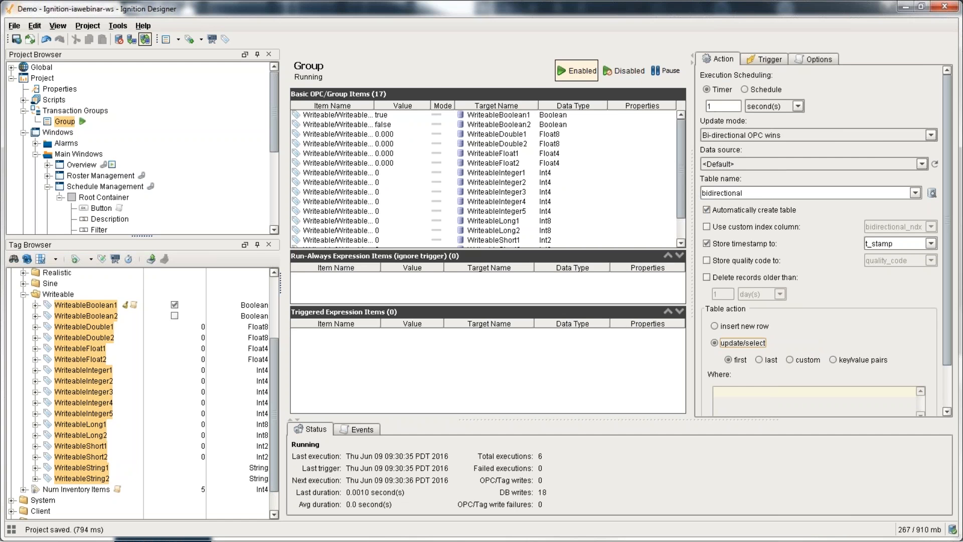
drag(751, 193, 632, 178)
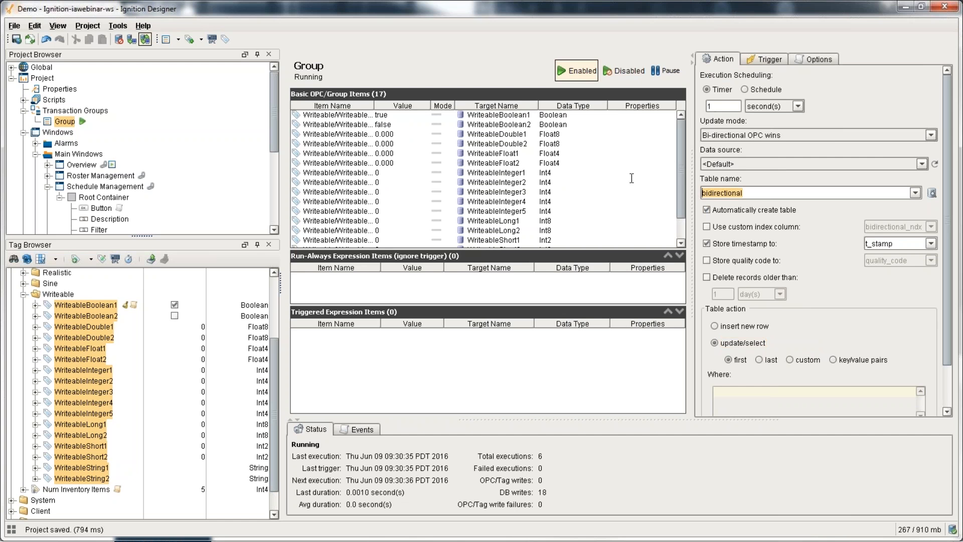
click(932, 192)
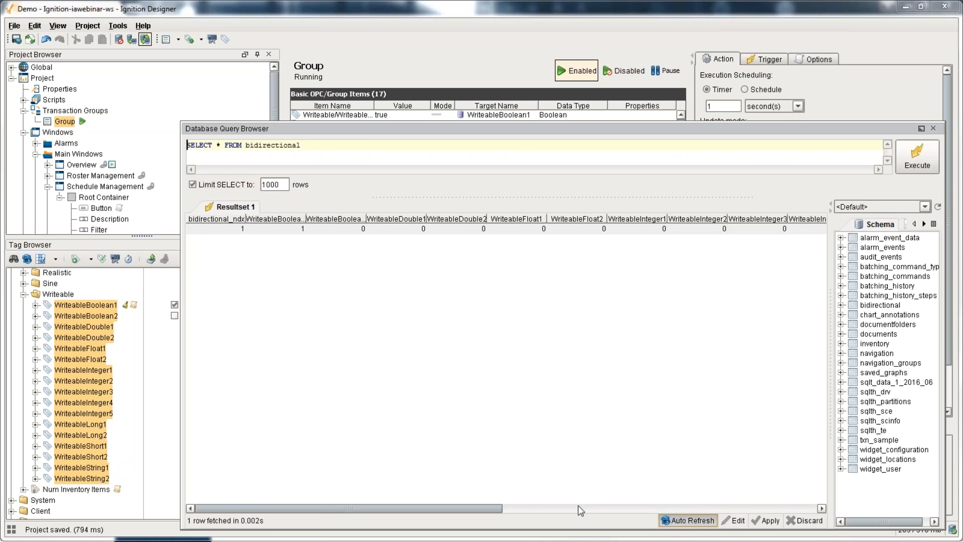
Step: Set WriteableBoolean2 to true and WriteableDouble2 to 56.52 in the Tag Browser
drag(492, 508, 694, 529)
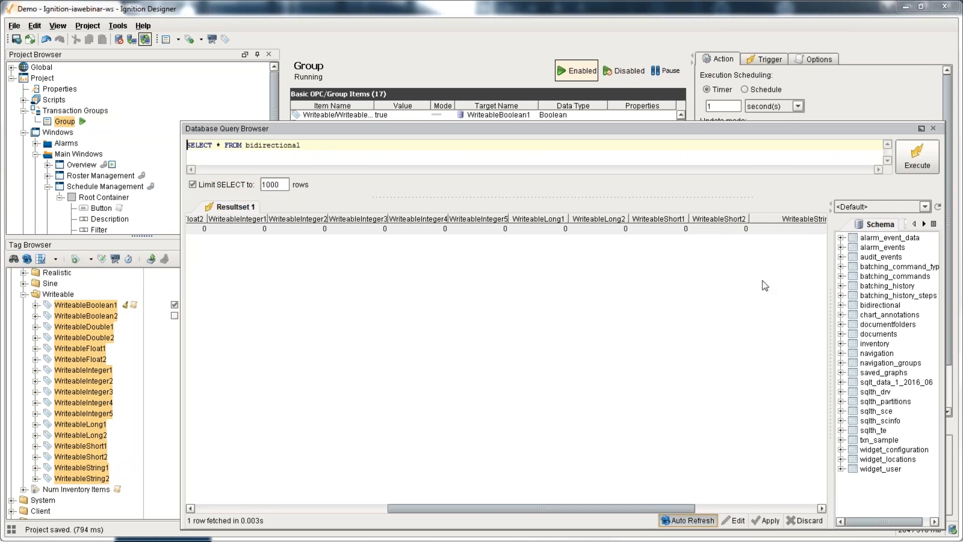
click(679, 508)
drag(522, 508, 198, 510)
drag(236, 128, 425, 140)
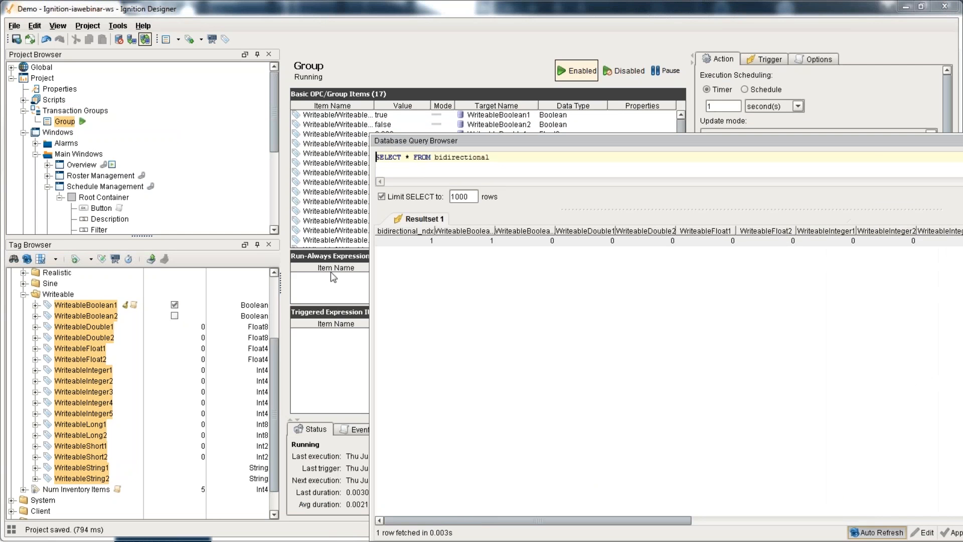
click(175, 315)
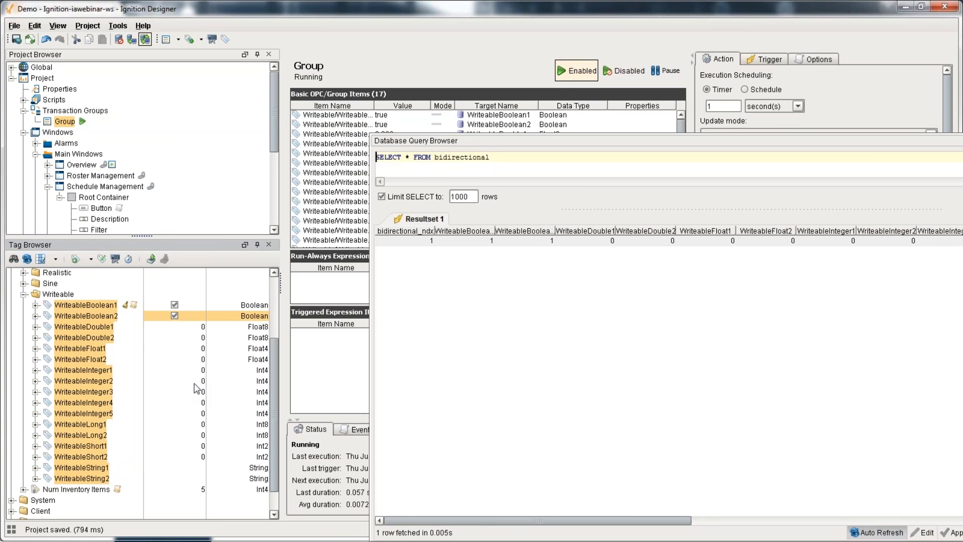
double_click(199, 337)
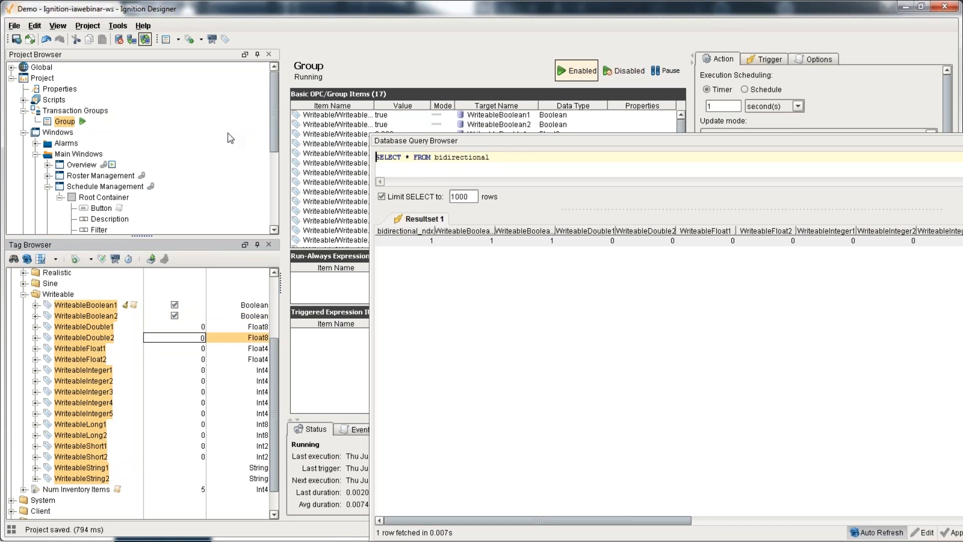
text(56.52)
key(Return)
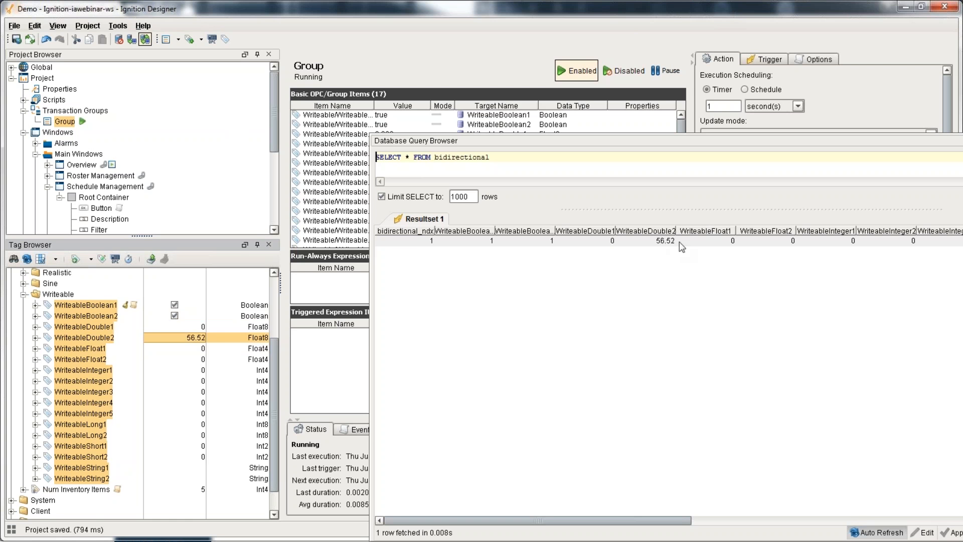
Step: Edit WriteableFloat2 to 63.3 in the bidirectional table row and apply it to the database
drag(582, 140, 386, 98)
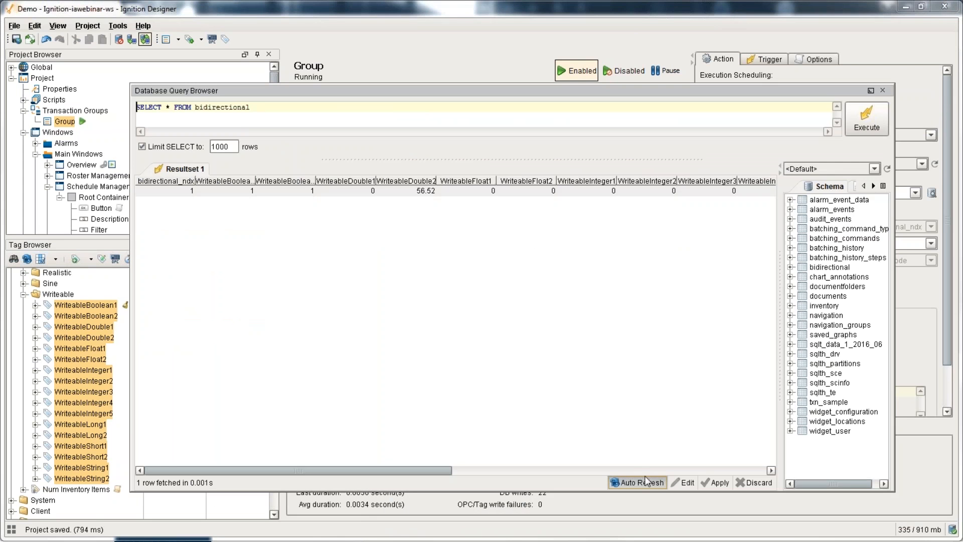
click(647, 482)
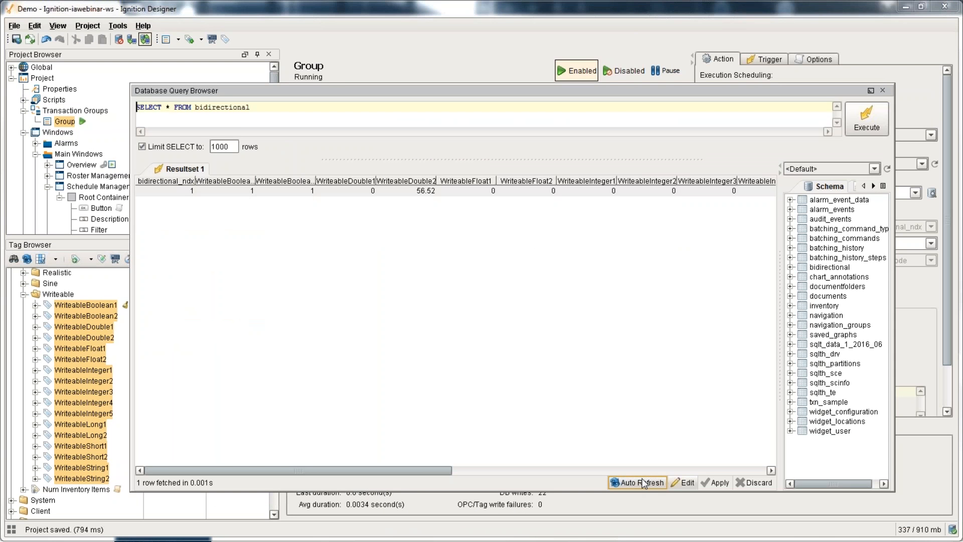
click(682, 482)
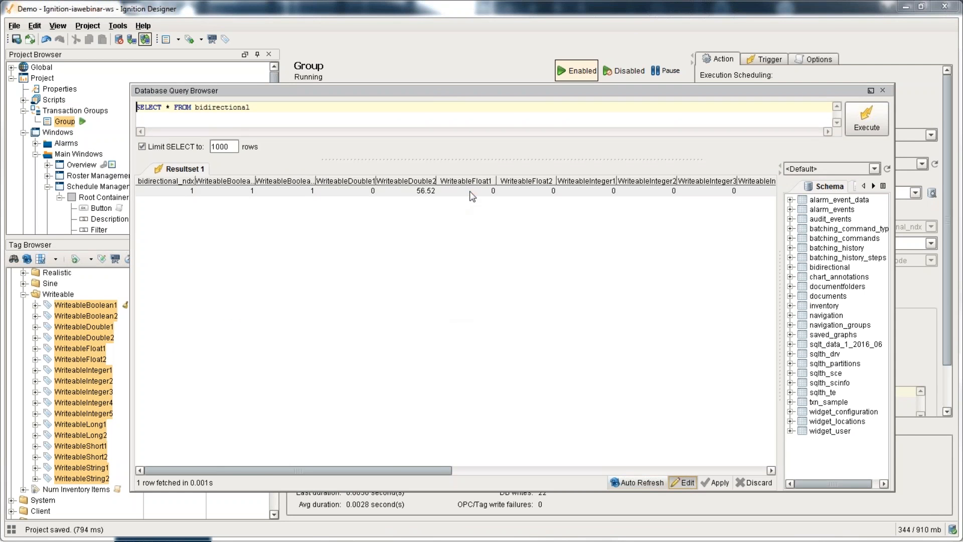
double_click(470, 191)
drag(433, 94, 531, 92)
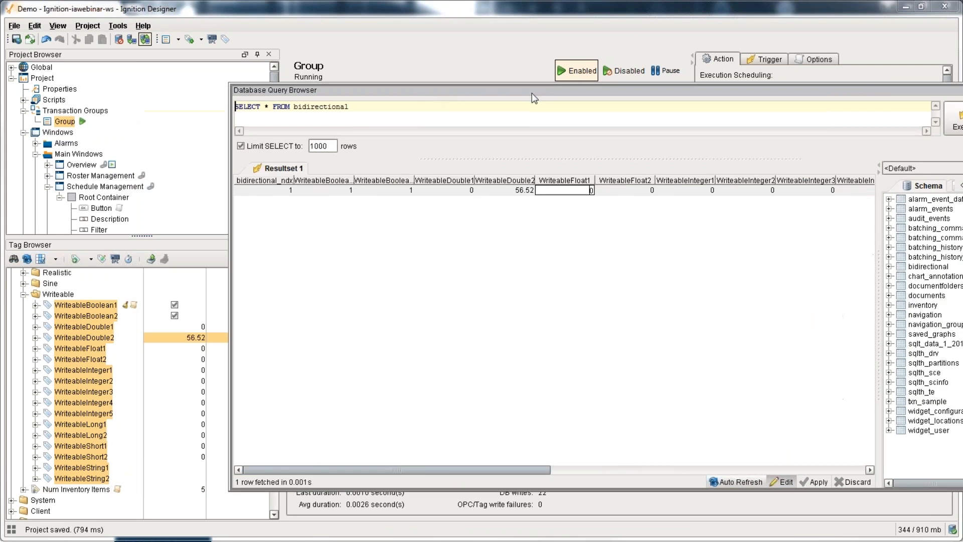
double_click(640, 191)
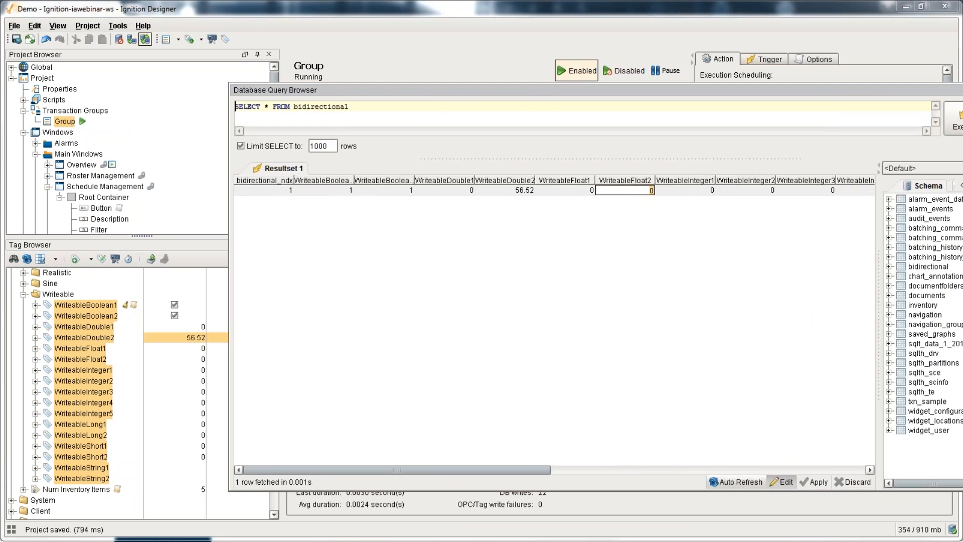
text(63.3)
key(Return)
click(810, 482)
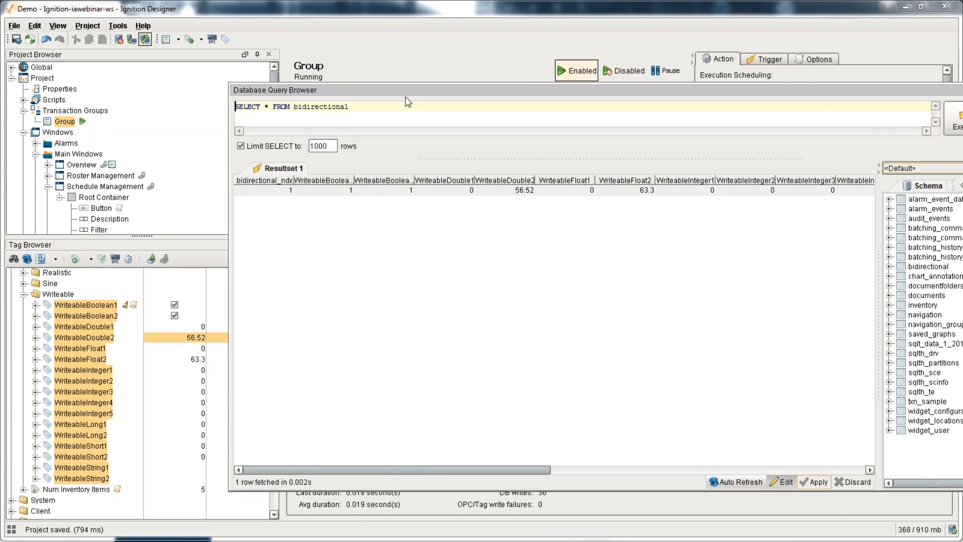
Step: Close the query results, keeping the update mode Bi-directional OPC wins
drag(406, 93, 286, 97)
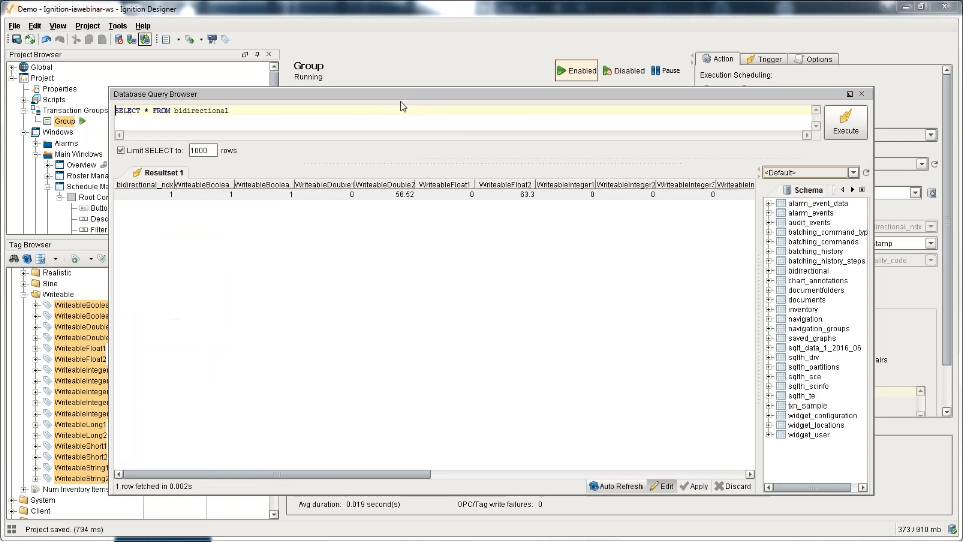
click(861, 94)
click(726, 135)
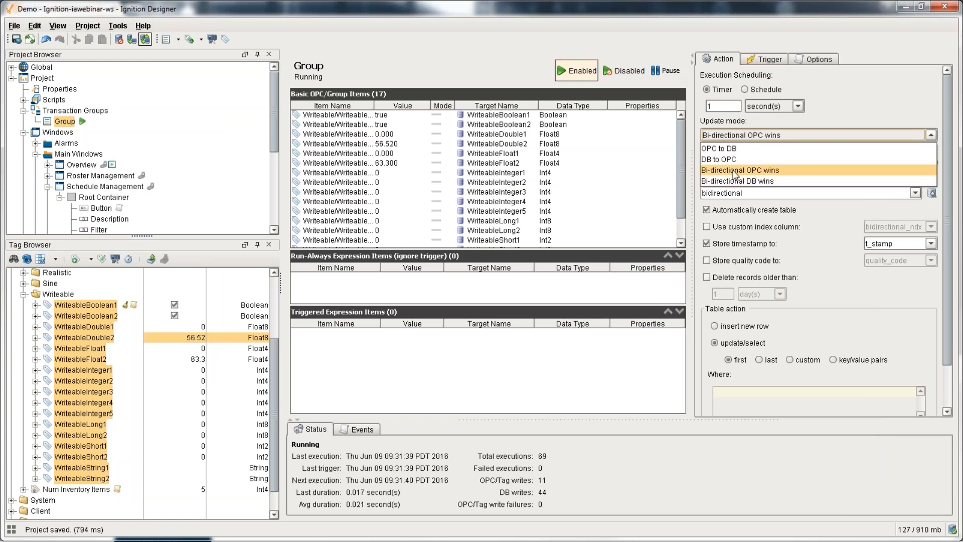
click(839, 92)
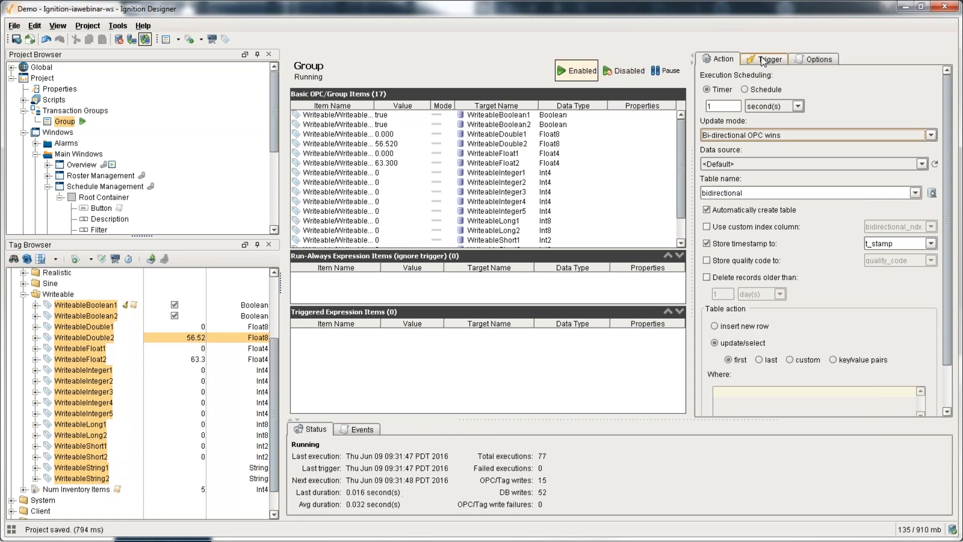
Step: Create a stored procedure group holding WriteableDouble2, WriteableFloat1 and WriteableFloat2
right_click(95, 111)
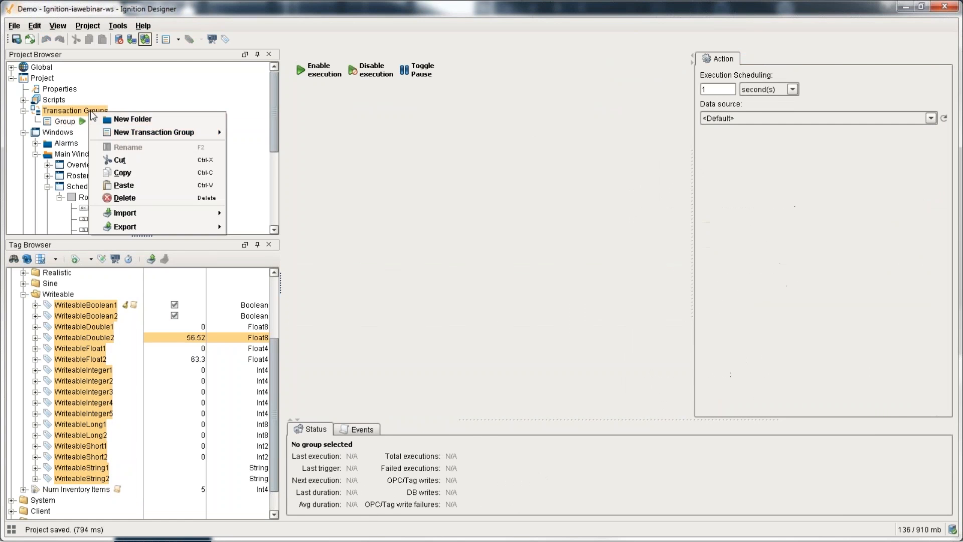
mouse_move(150, 131)
click(296, 168)
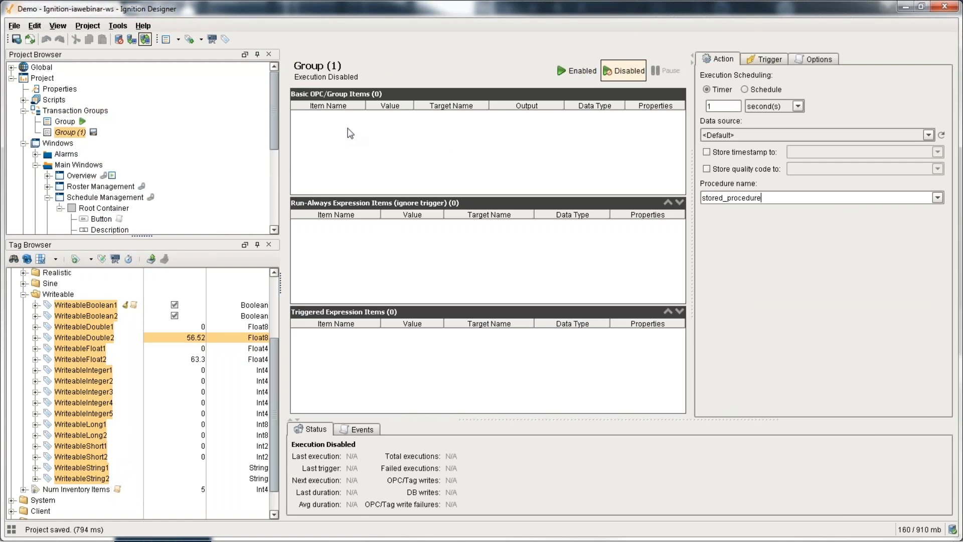
drag(79, 336, 378, 179)
Step: Review WriteableFloat1's write-back and target type options, then cancel without changes
click(363, 124)
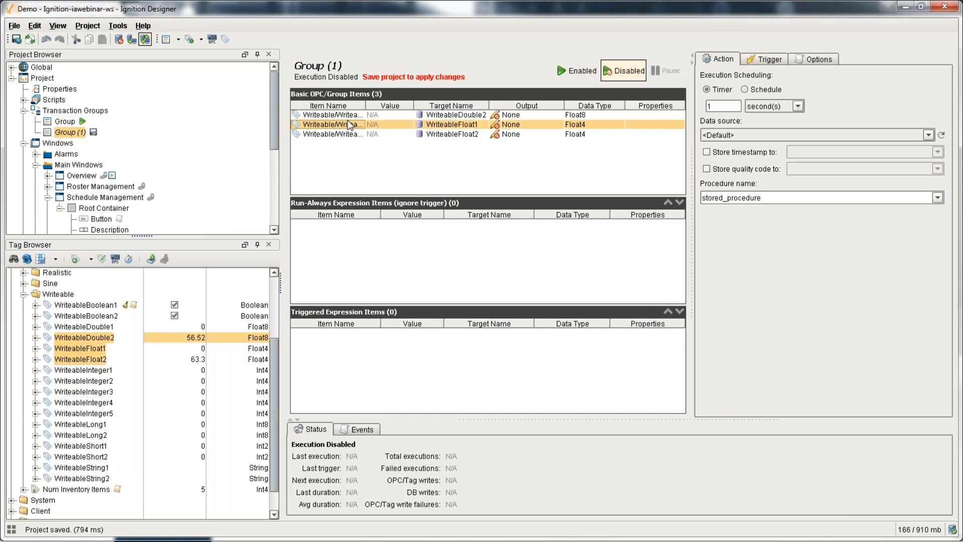
right_click(348, 126)
click(372, 148)
click(429, 391)
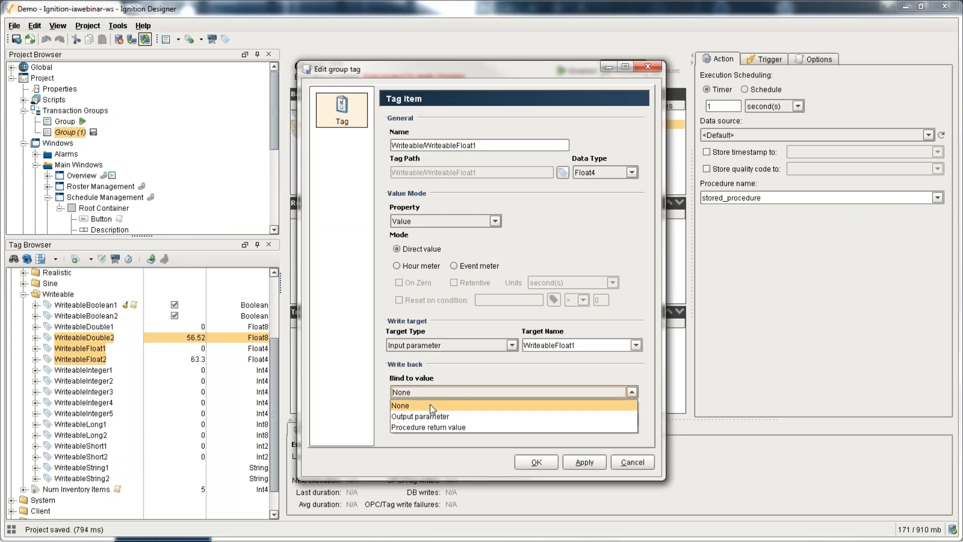
click(429, 424)
click(423, 392)
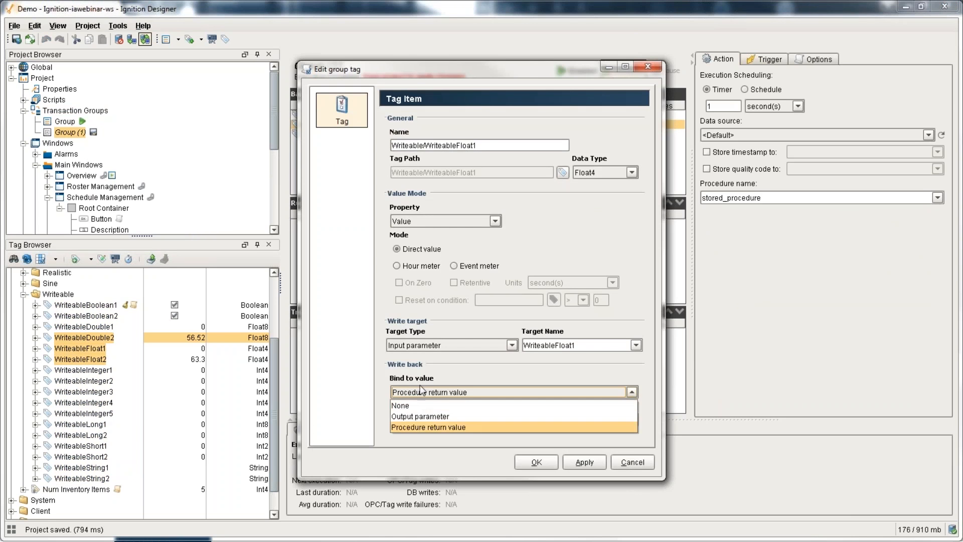
click(416, 416)
click(435, 347)
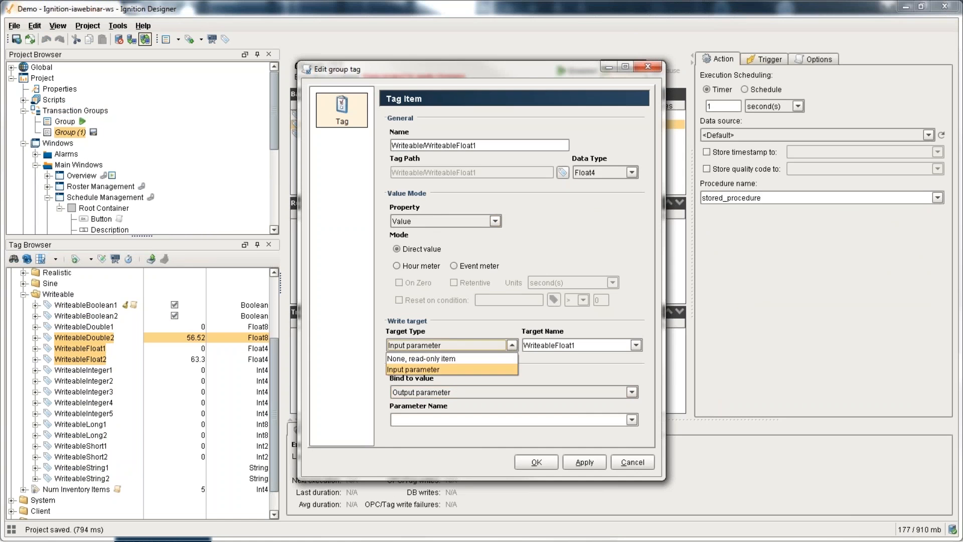
click(436, 369)
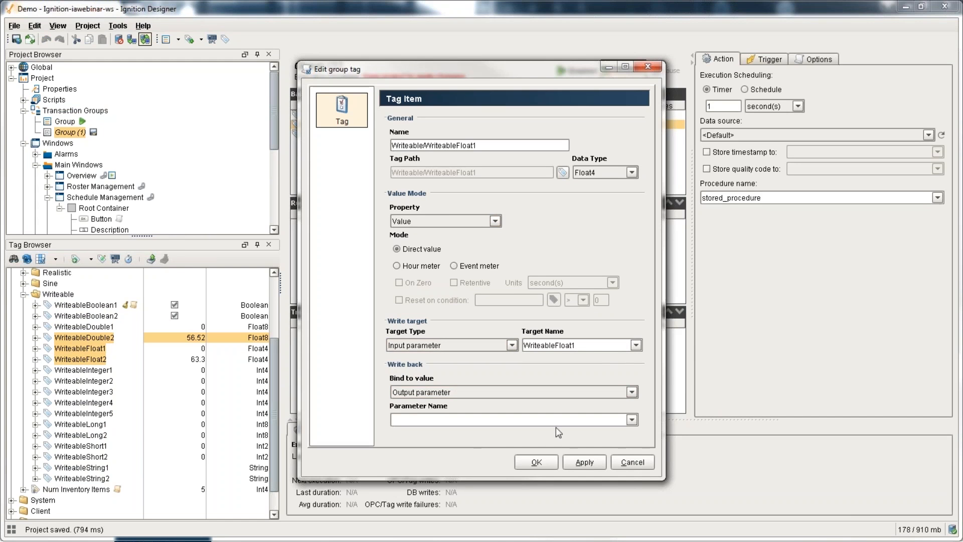
click(632, 462)
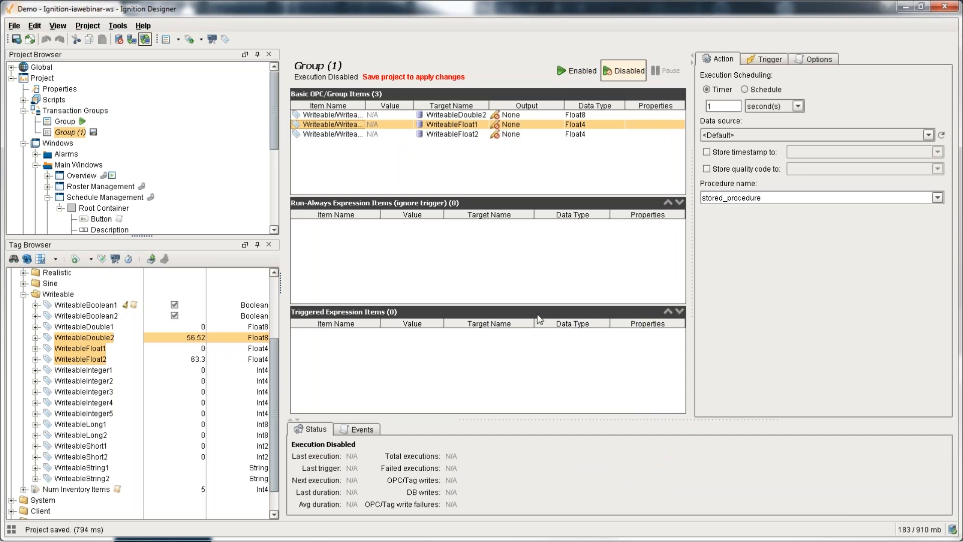
Step: Collapse the Schedule Management window's contents in the Project Browser
scroll(123, 192, down, 1)
mouse_move(126, 193)
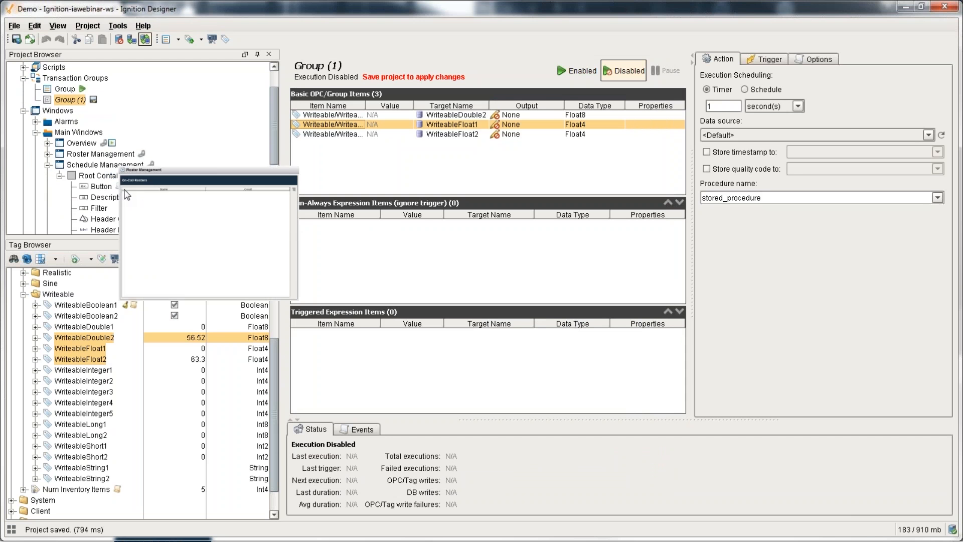
click(48, 165)
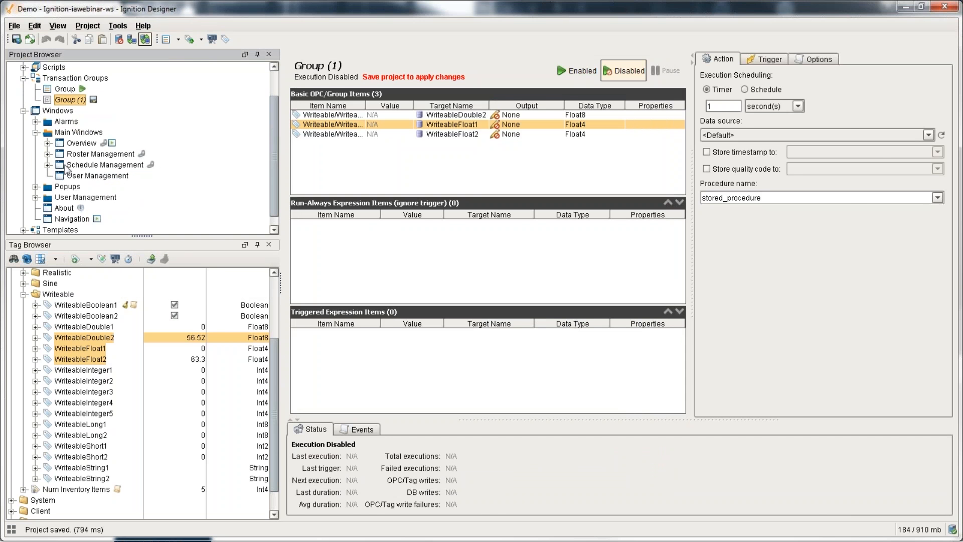
Step: Reopen the Schedule Management window, select its inventory table, and bring up the Tools menu
double_click(71, 166)
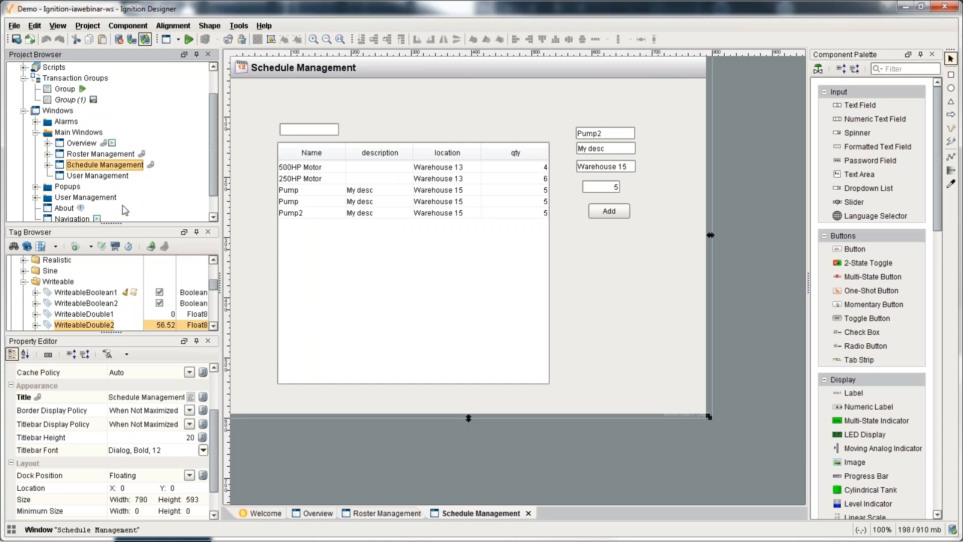
click(304, 242)
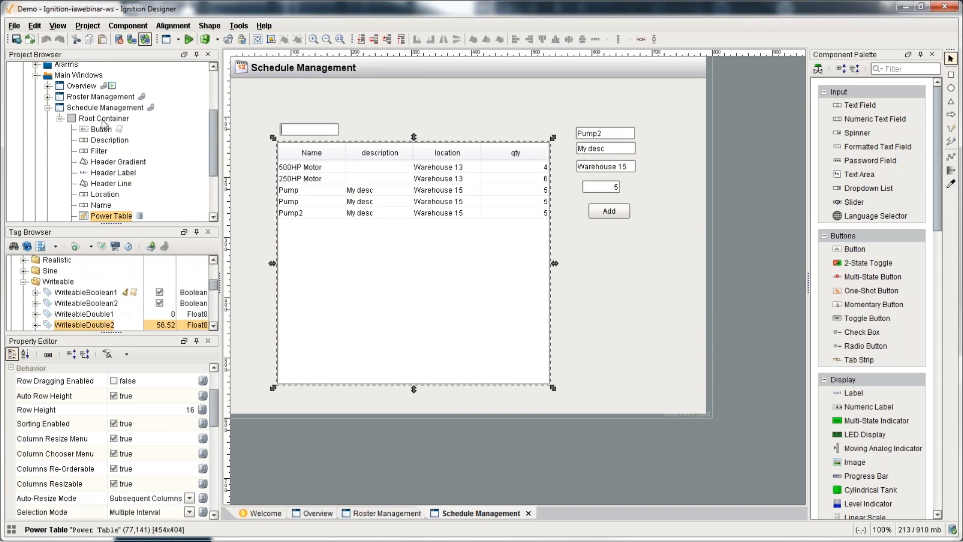
scroll(106, 126, up, 1)
click(246, 26)
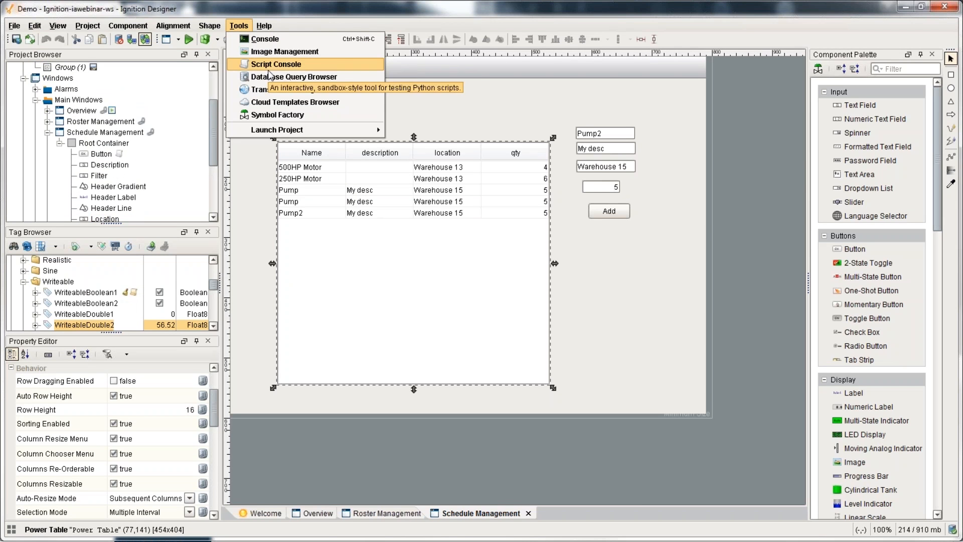
Step: Import the Alarm Analysis template from the IA cloud templates category
click(295, 101)
scroll(273, 250, down, 2)
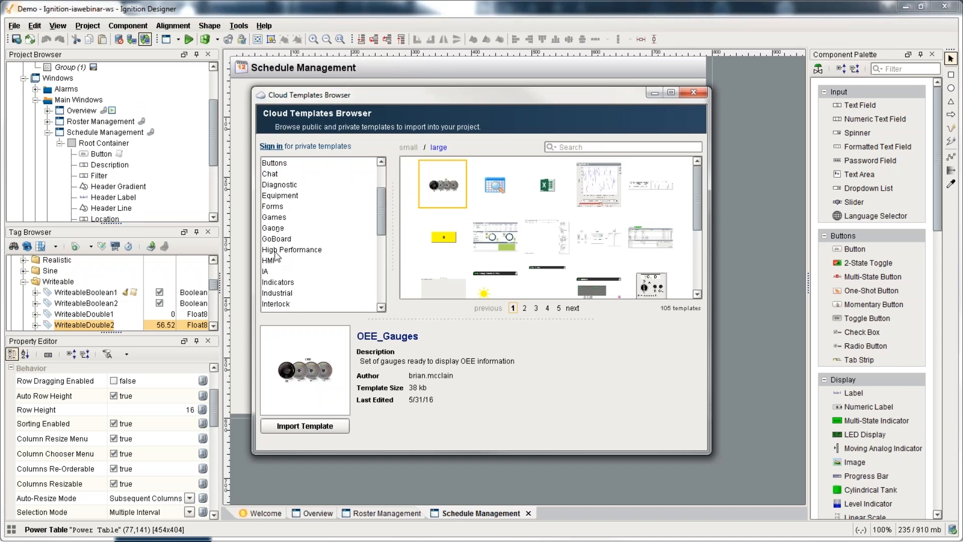
click(271, 270)
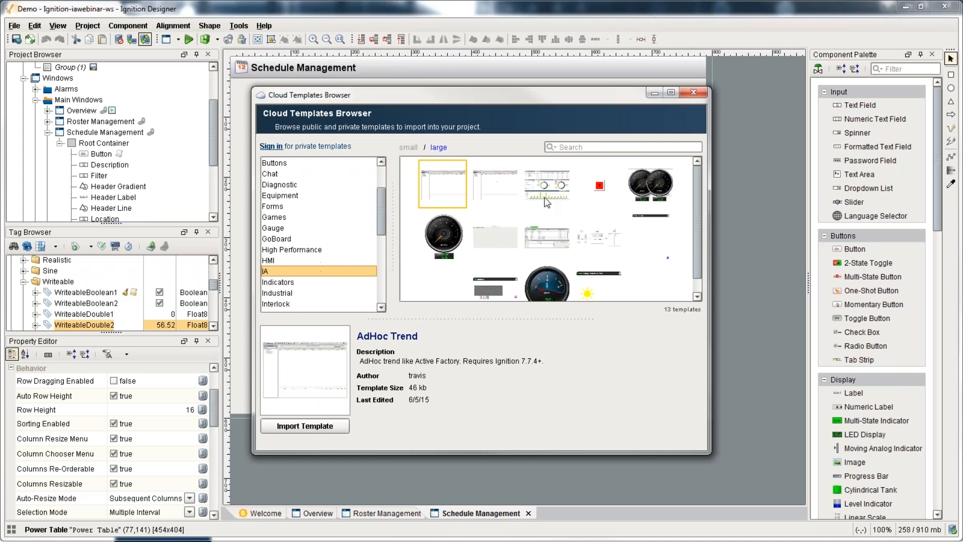
click(311, 426)
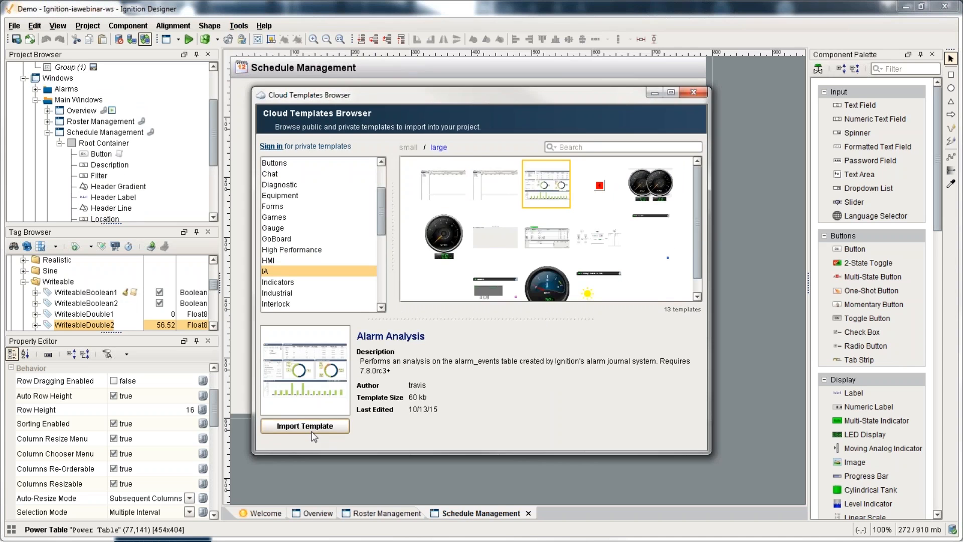
click(481, 404)
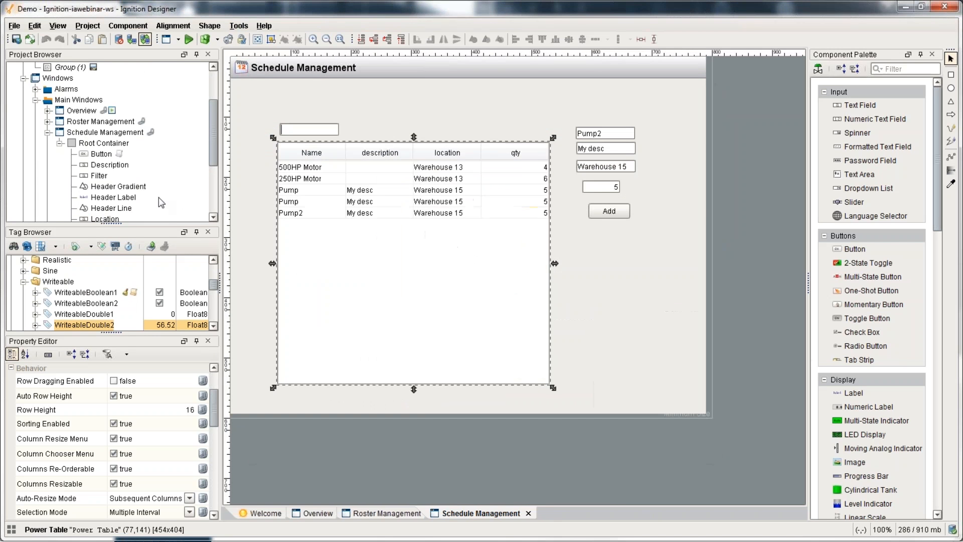
Step: Place the Alarm Analysis template from Project Browser Templates onto the Schedule Management window
scroll(159, 197, down, 3)
click(23, 206)
drag(75, 205, 422, 232)
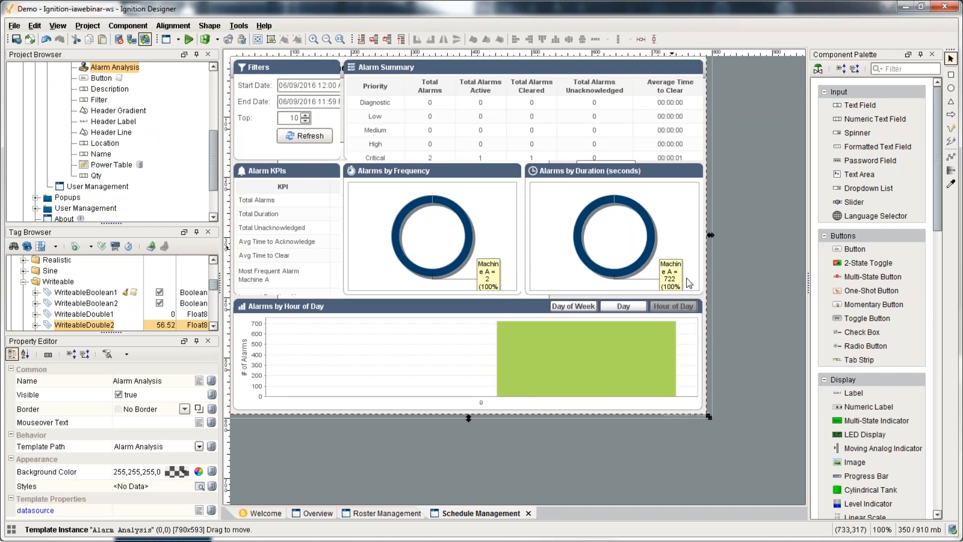
Step: Inspect the alarmsByCount SQL binding's alarm_events table and eventtime range, then cancel unchanged
double_click(428, 255)
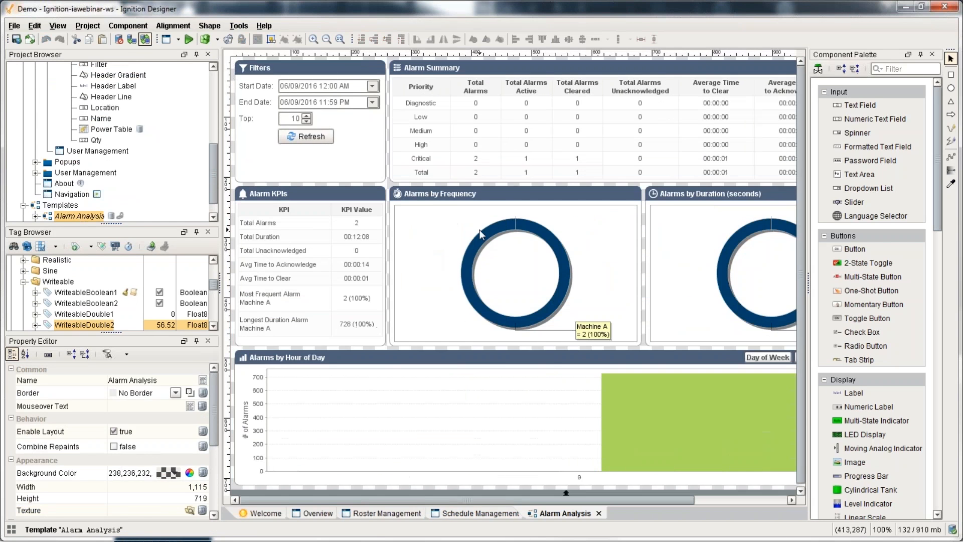
click(479, 229)
click(234, 365)
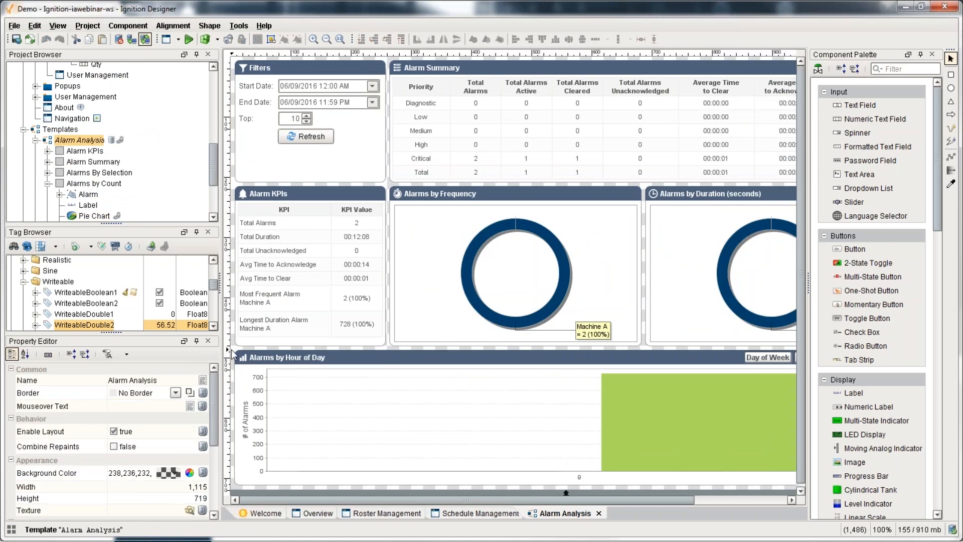
scroll(208, 391, down, 10)
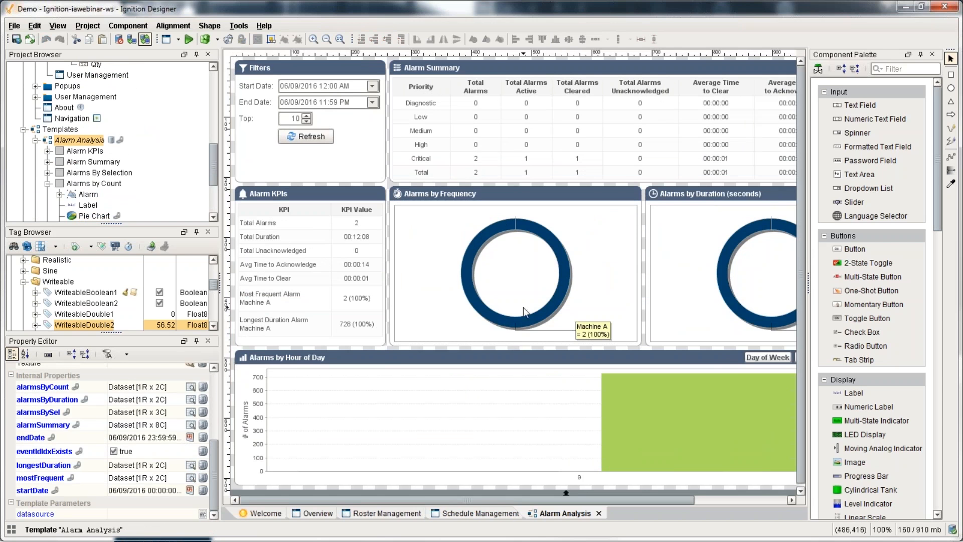
click(203, 386)
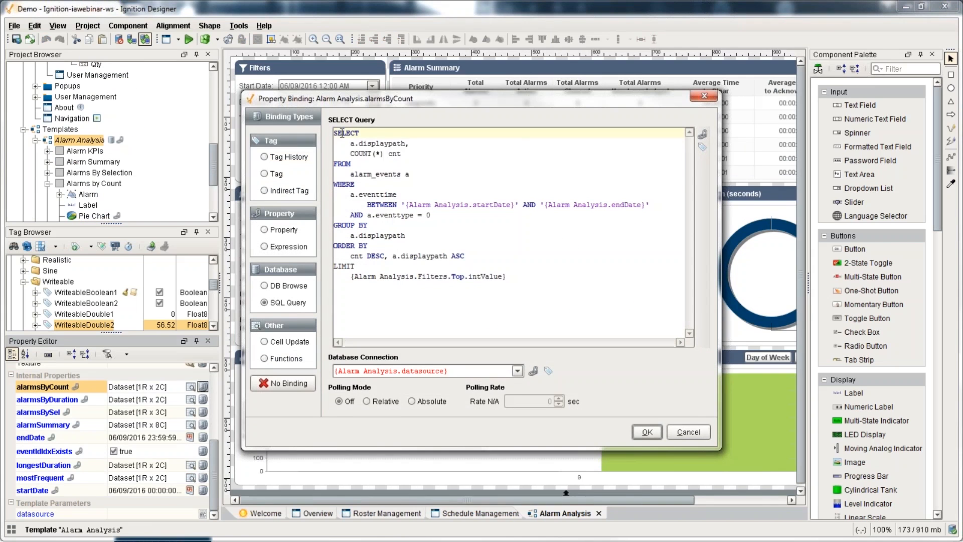
click(370, 174)
drag(343, 174, 439, 180)
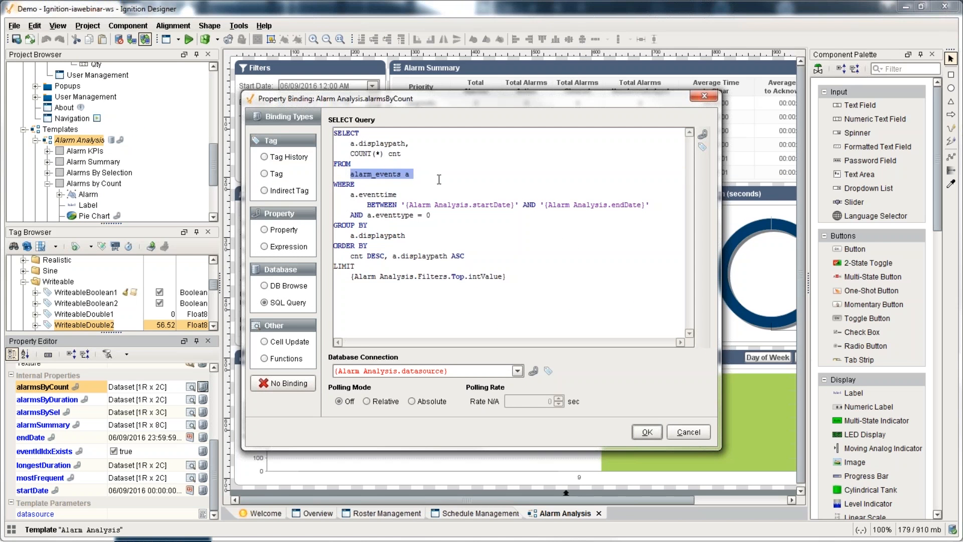
drag(374, 194, 388, 204)
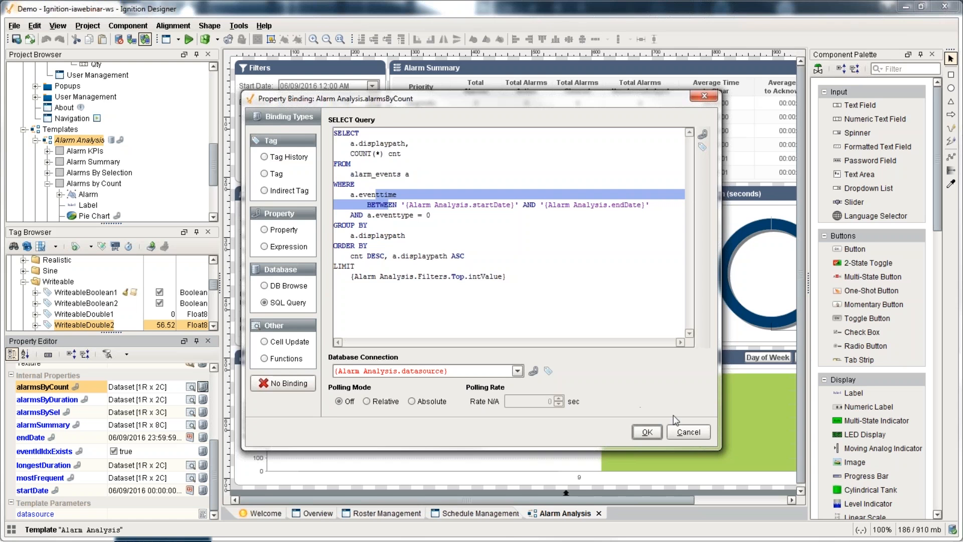
click(687, 433)
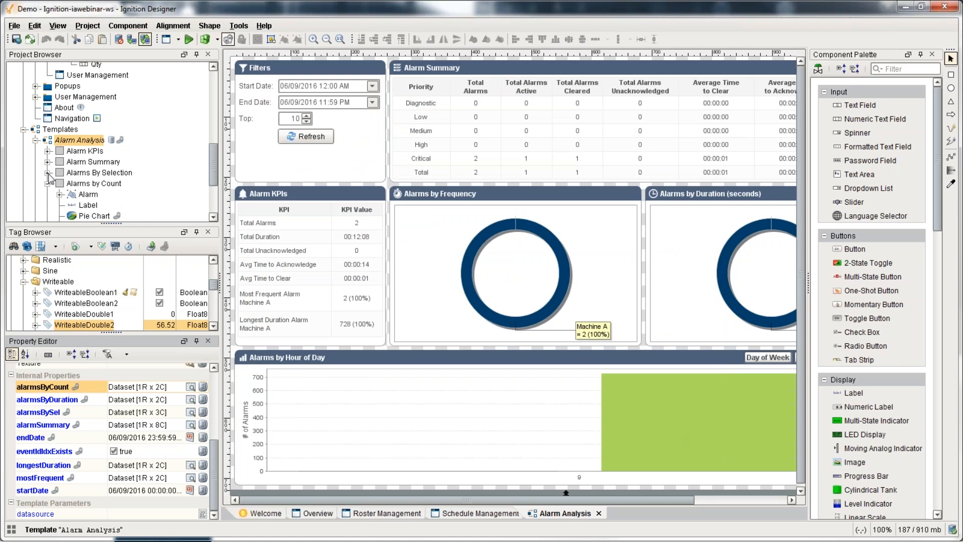
Step: Enlarge the Tag Browser by raising the splitter and collapse the Writeable folder
scroll(50, 176, up, 8)
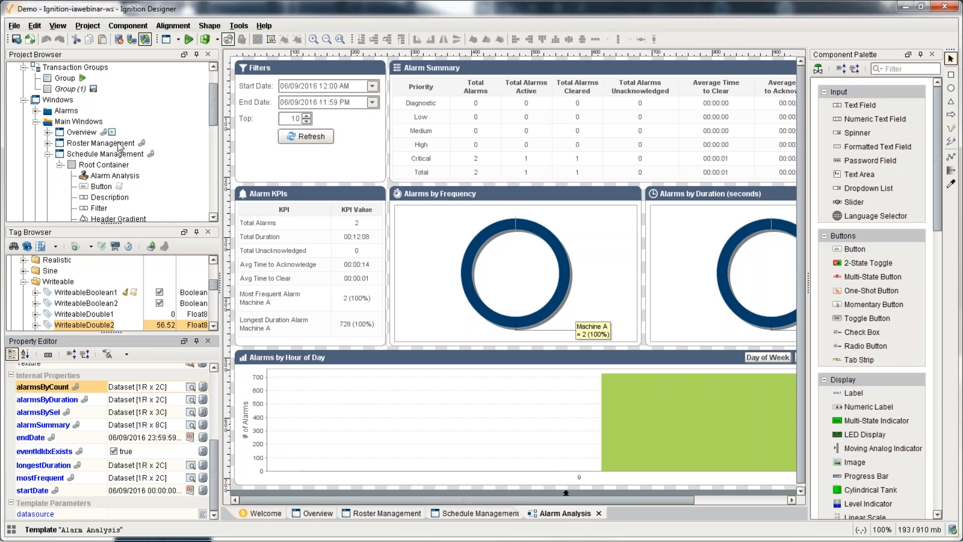
mouse_move(119, 146)
drag(111, 224, 111, 148)
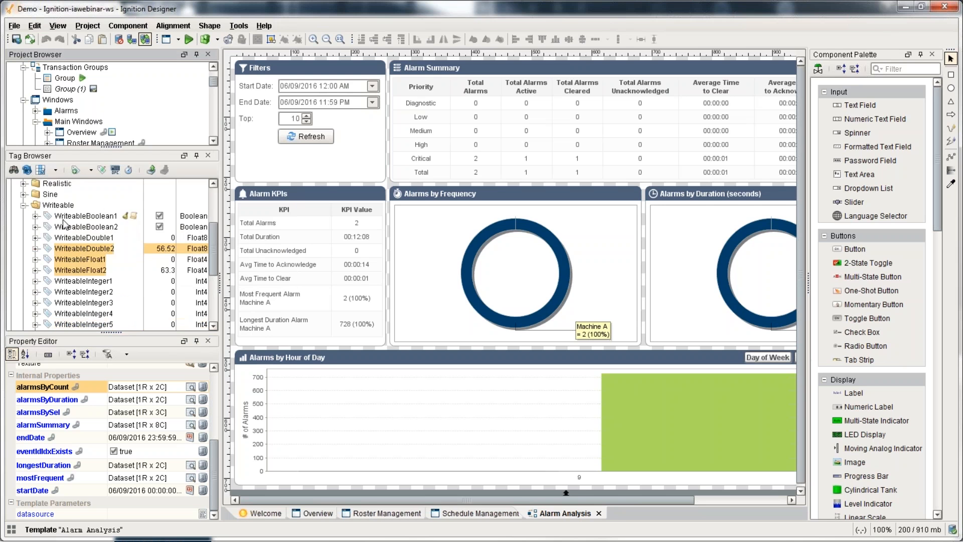
scroll(64, 224, up, 3)
click(24, 302)
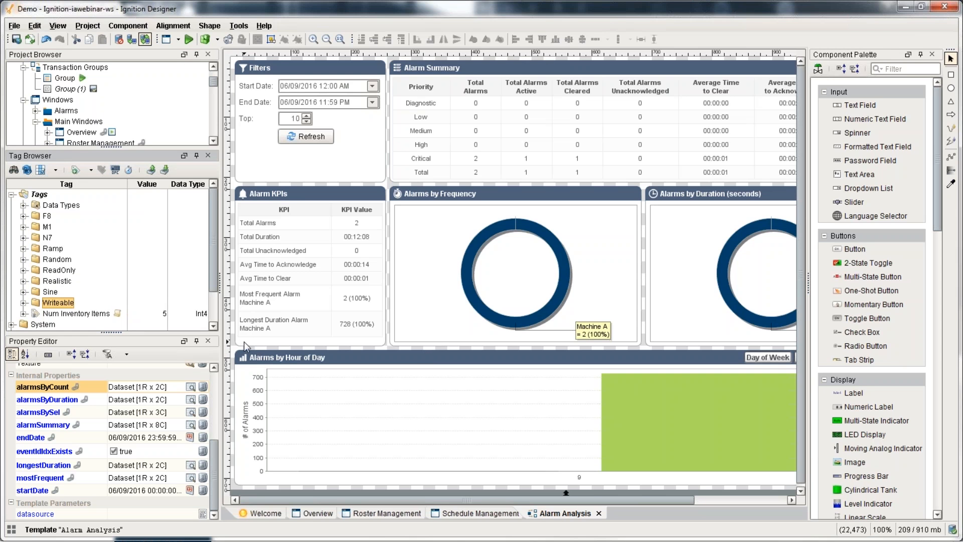
scroll(192, 305, down, 2)
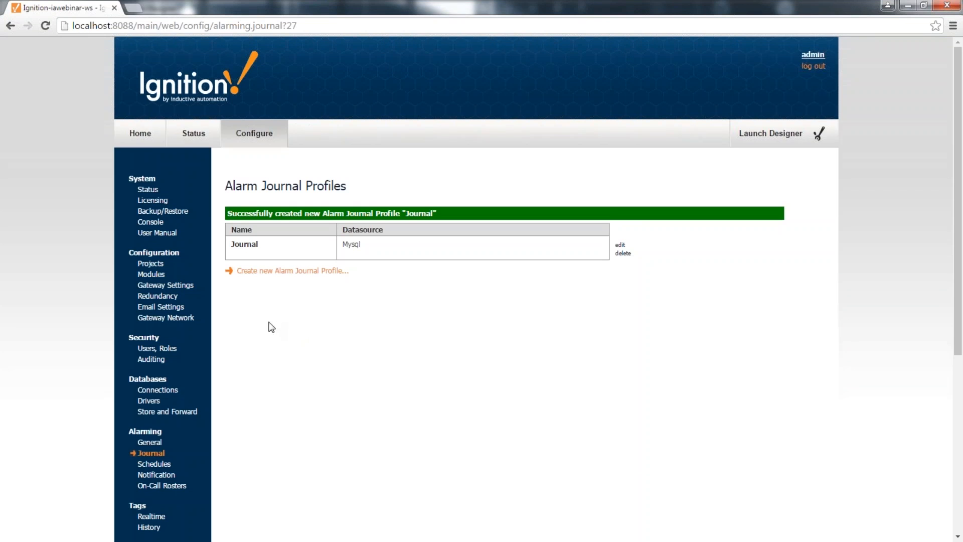
Step: Go to inductiveautomation.com in a new tab and open its Downloads page
click(138, 9)
text(inductiveautomation.com)
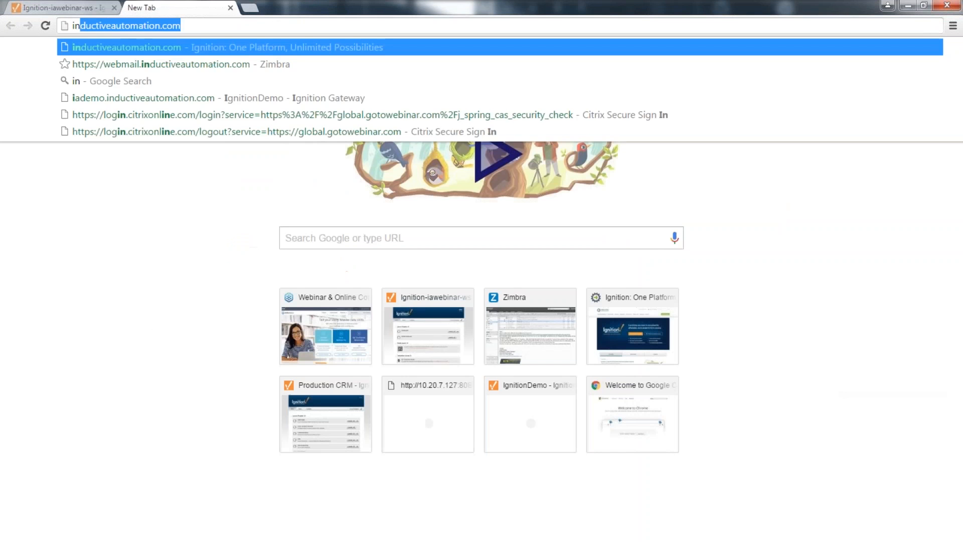
key(Return)
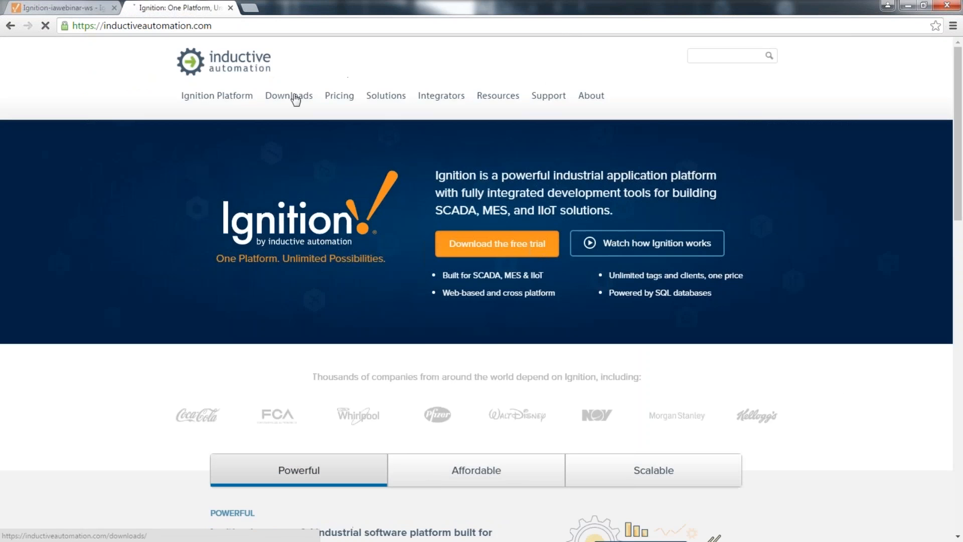
click(295, 97)
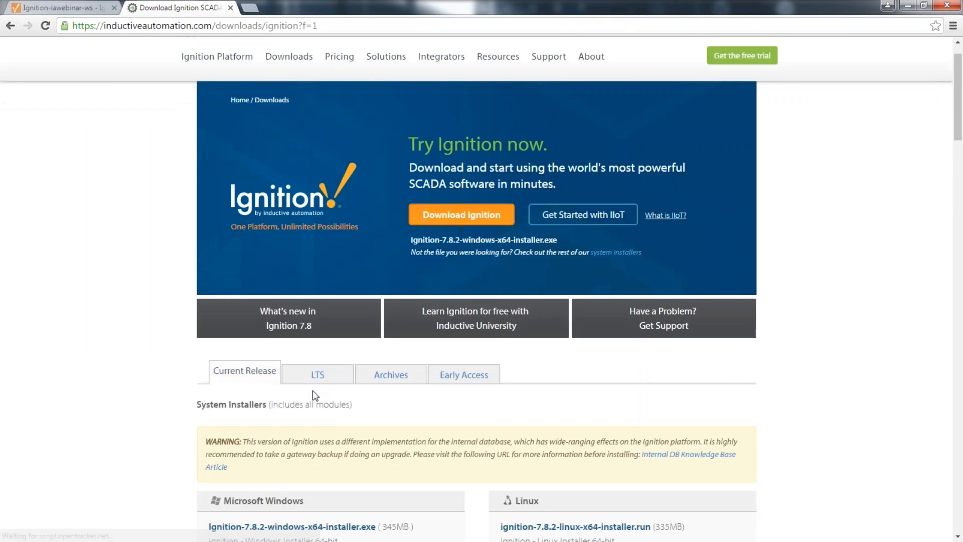
Step: Download MQTT-Engine-signed.modl from the MQTT modules list, skipping the registration form
scroll(312, 392, down, 15)
scroll(312, 388, down, 20)
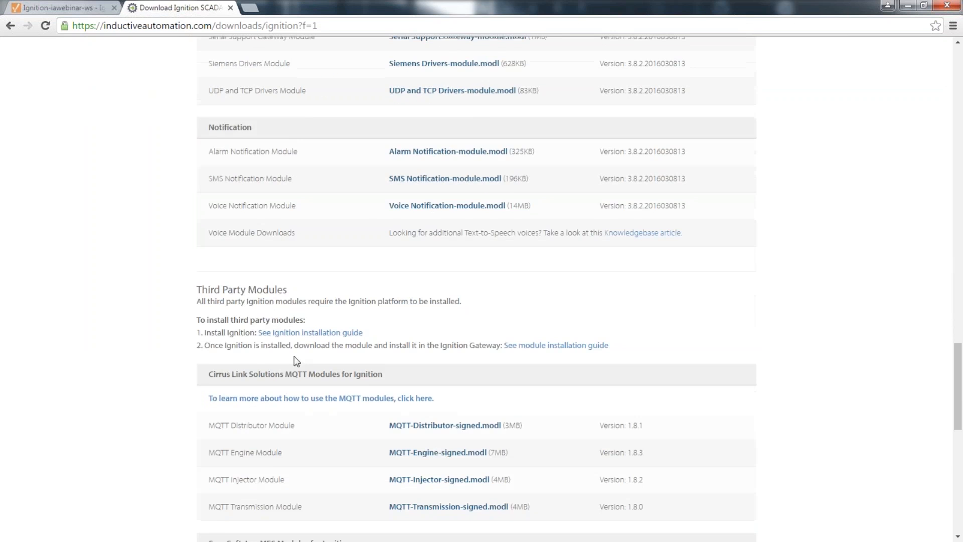
drag(234, 211, 283, 212)
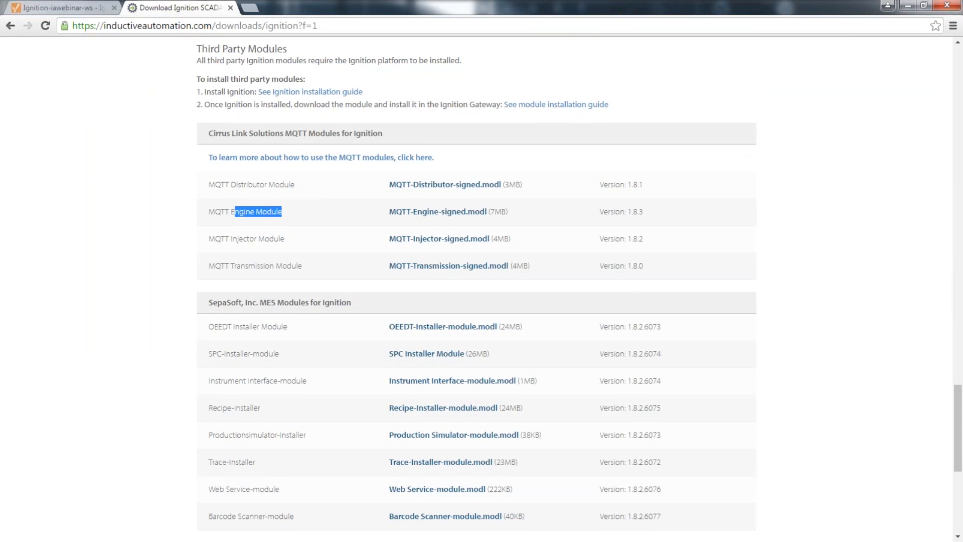
click(421, 212)
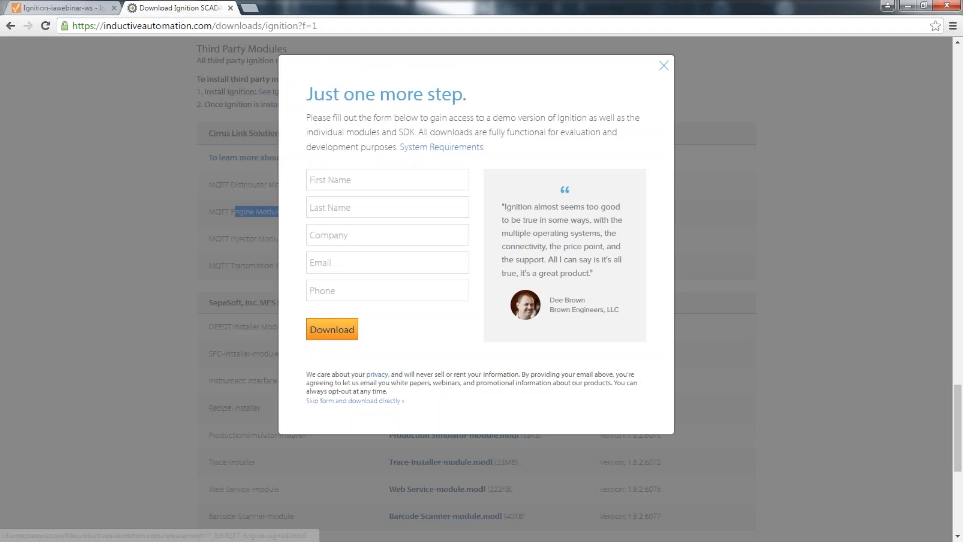
click(352, 401)
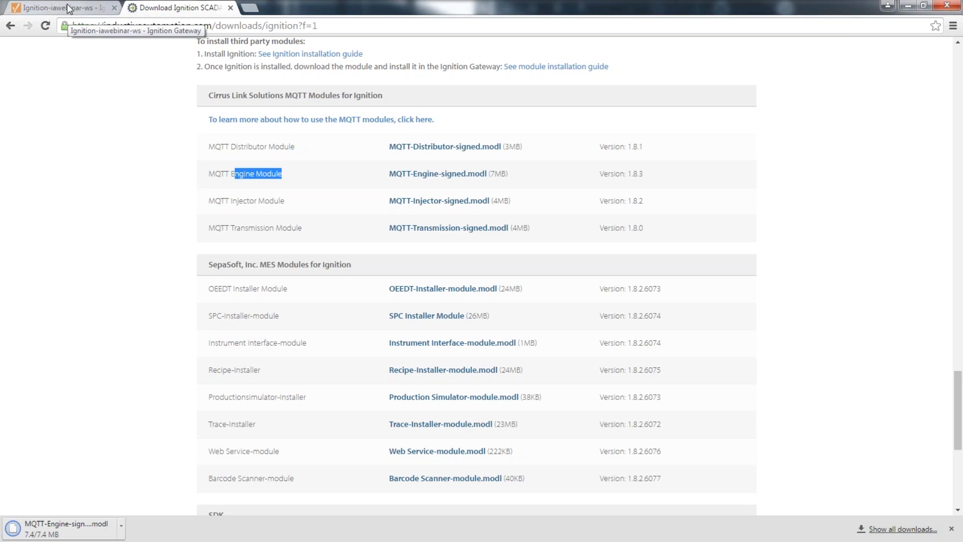
Step: Start a module install in the gateway configuration and browse to the Downloads folder
click(68, 8)
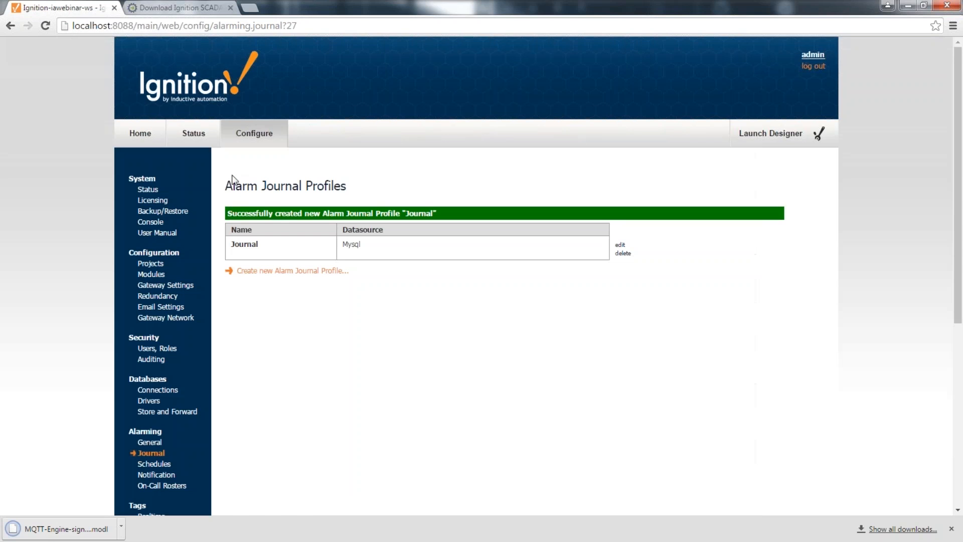
click(151, 274)
scroll(276, 398, down, 10)
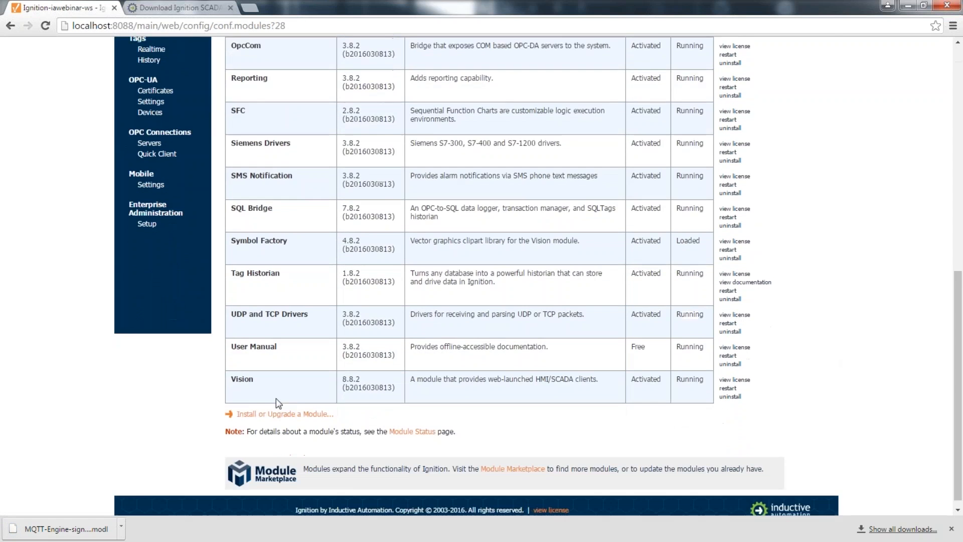
click(278, 404)
click(251, 268)
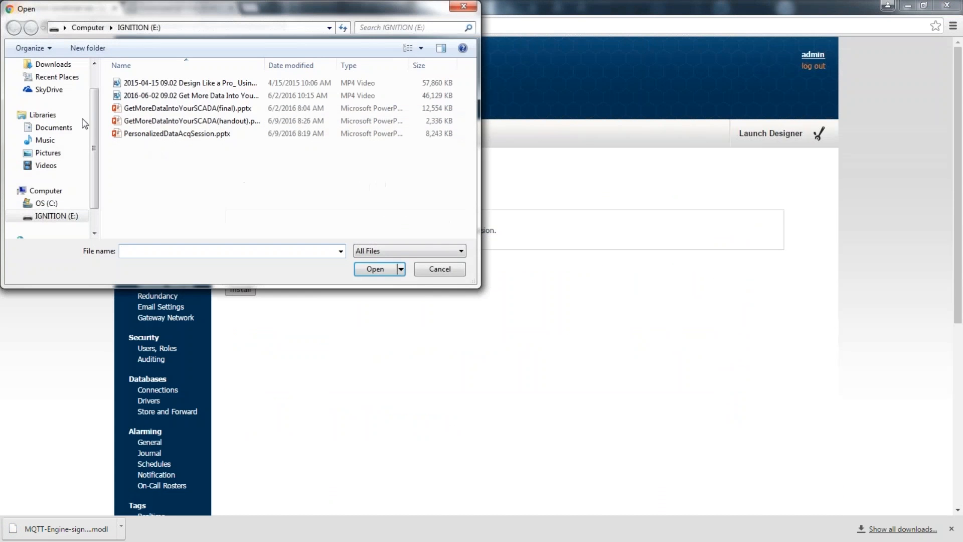
scroll(47, 126, up, 3)
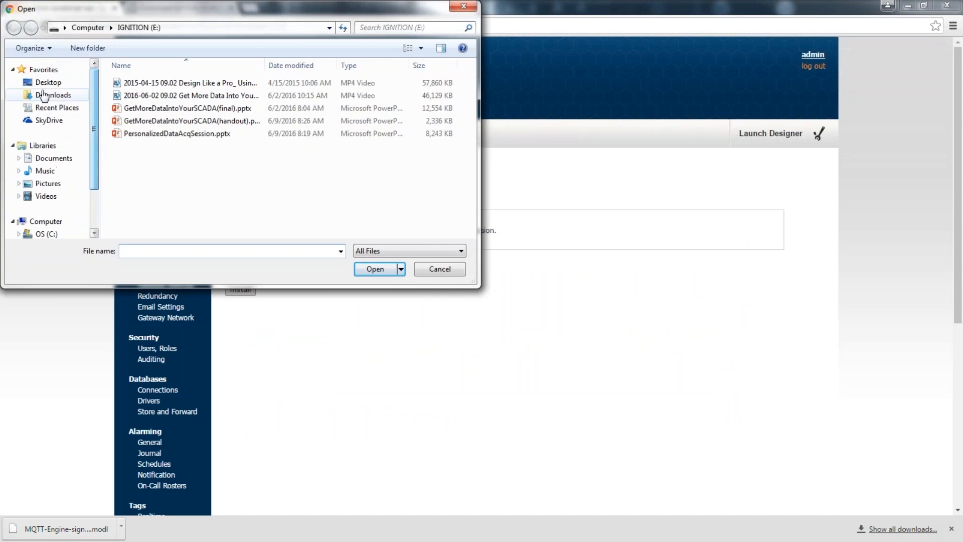
click(47, 82)
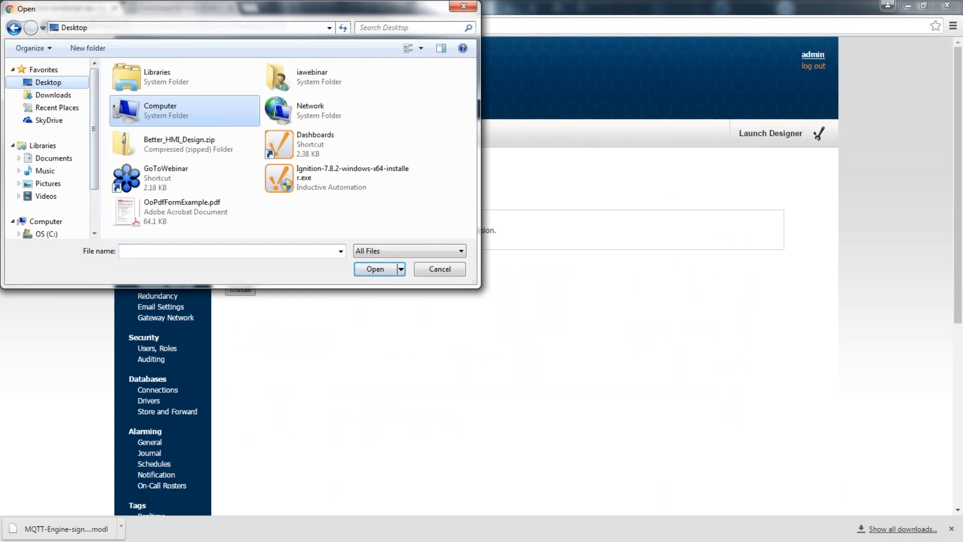
click(53, 95)
Step: Install MQTT-Engine-signed.modl, accepting its license agreement
click(158, 85)
double_click(158, 83)
click(240, 289)
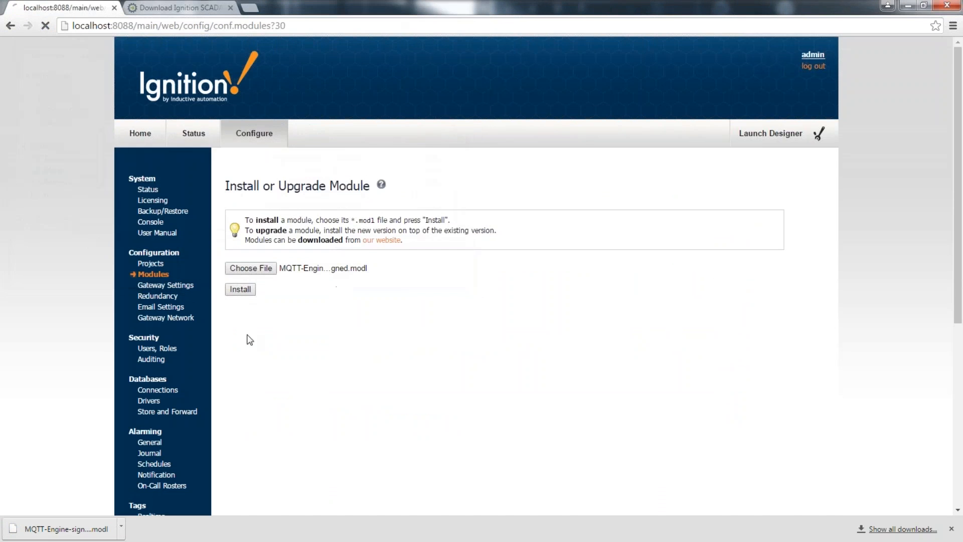
scroll(247, 397, down, 15)
scroll(247, 397, down, 5)
click(239, 443)
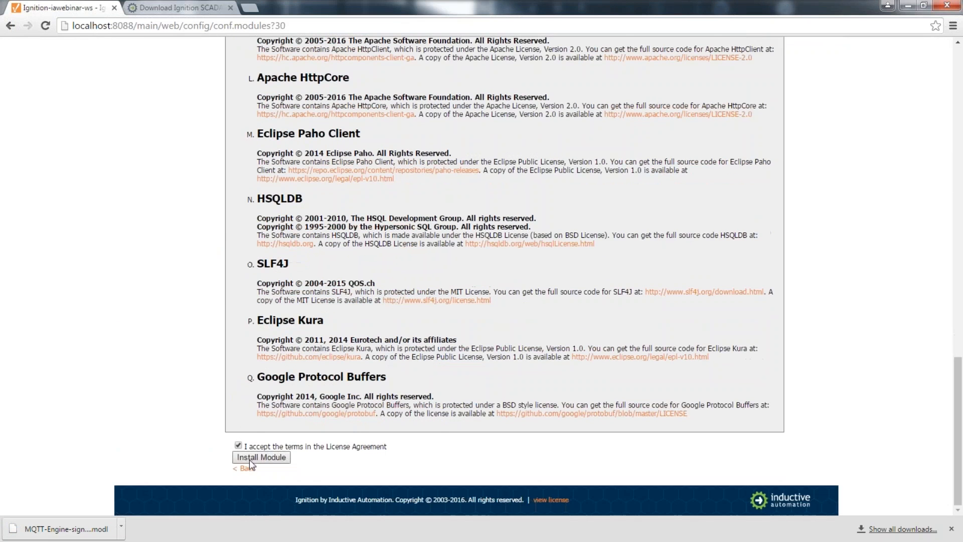
click(261, 457)
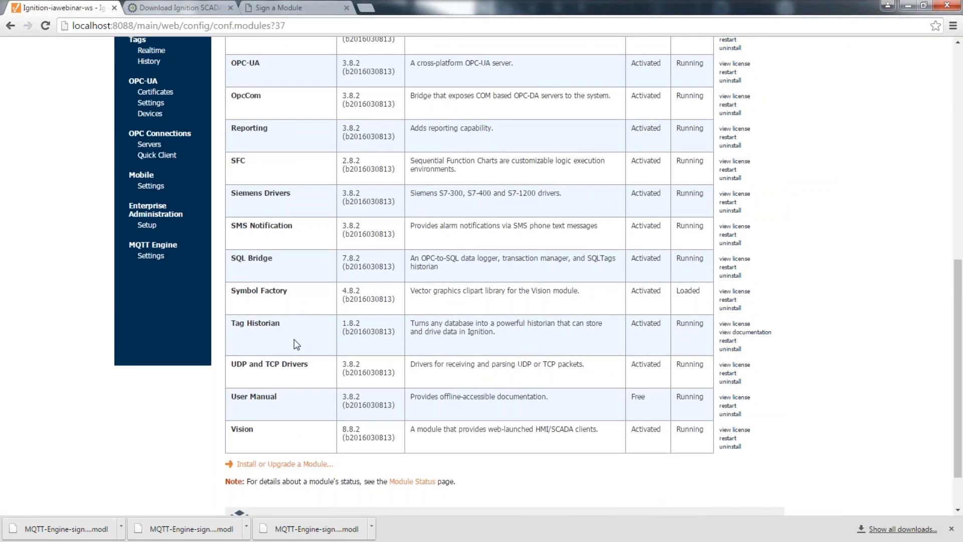
Step: Check the modules table and go to the MQTT Engine settings
scroll(294, 339, up, 4)
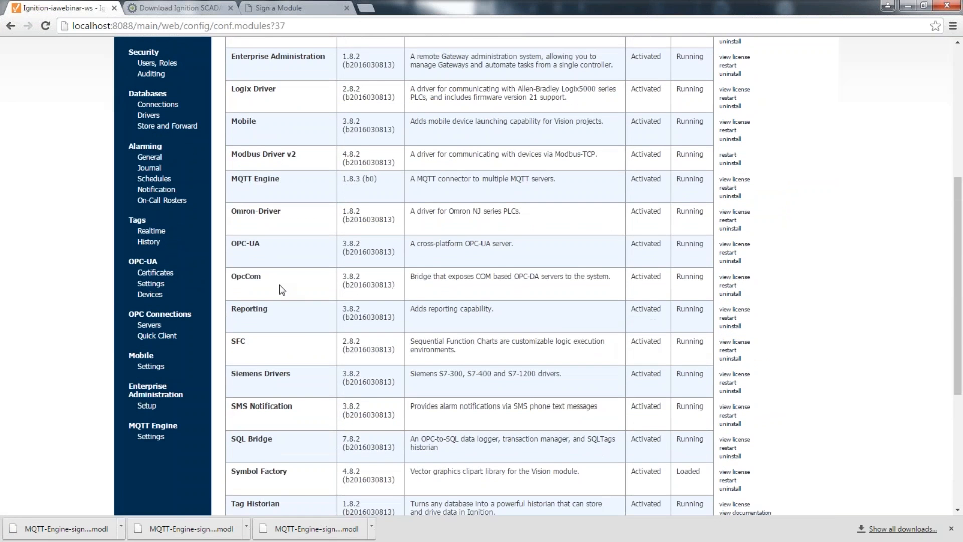
drag(257, 179, 637, 185)
click(672, 188)
drag(129, 426, 165, 424)
scroll(164, 385, down, 2)
click(151, 316)
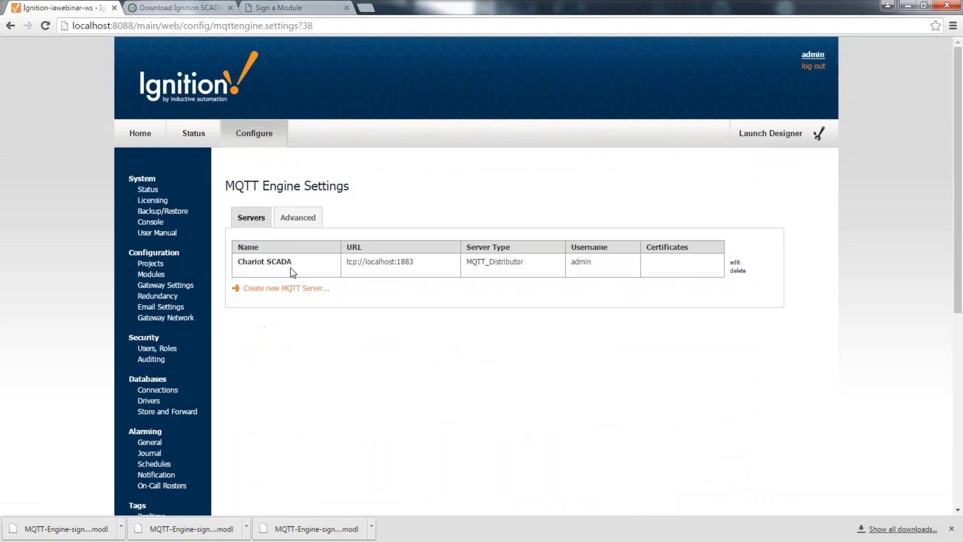
Step: Change the Chariot SCADA server host to iademo.inductiveautomation.com and save
click(740, 268)
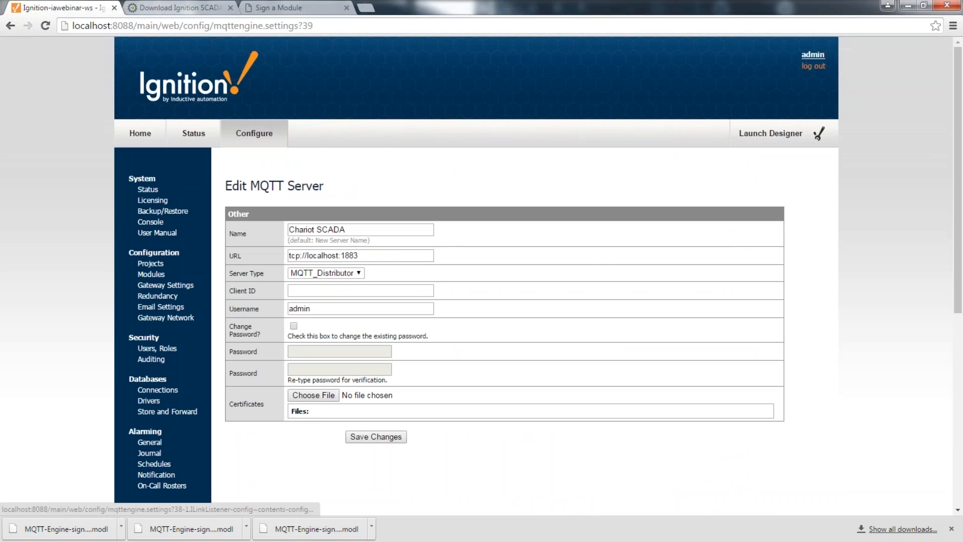
double_click(329, 256)
text(lademo.inductivea)
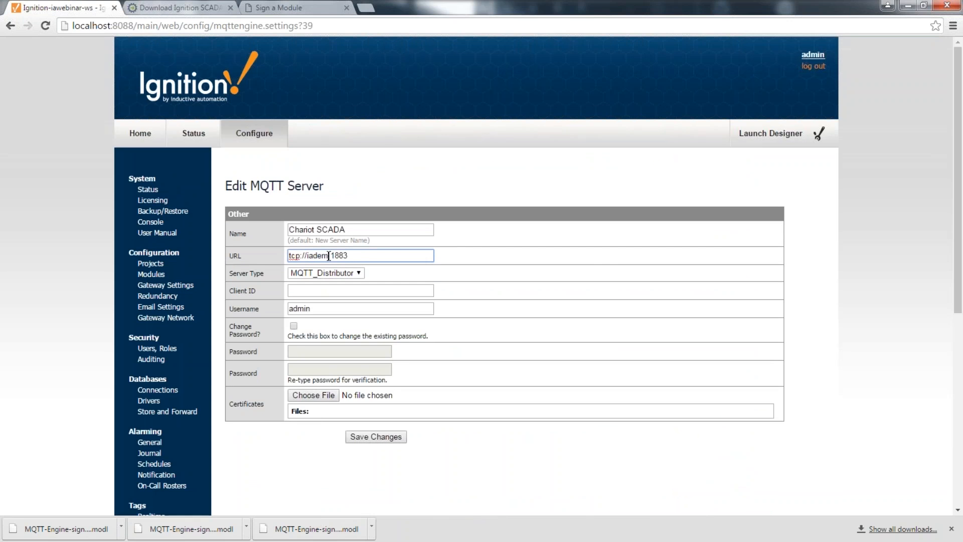
text(utomation.com)
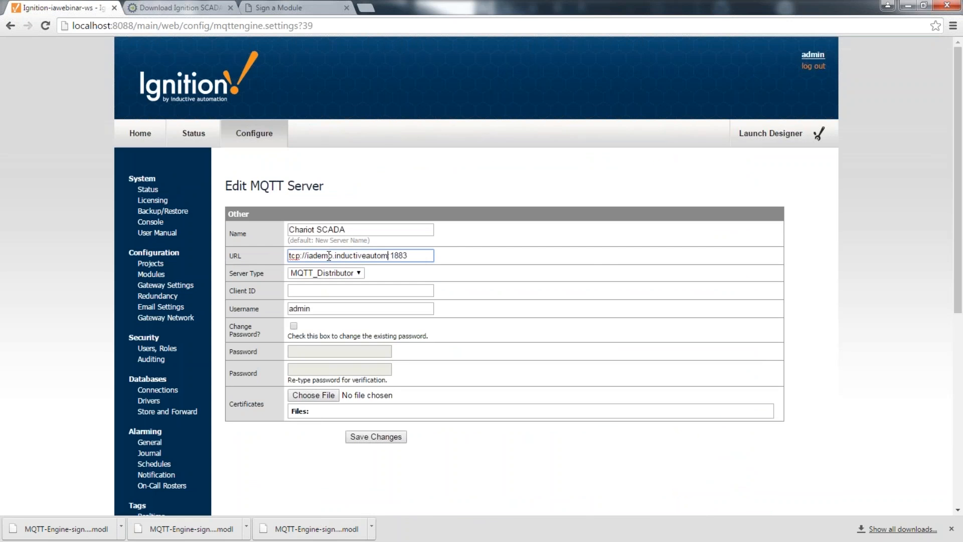
click(366, 437)
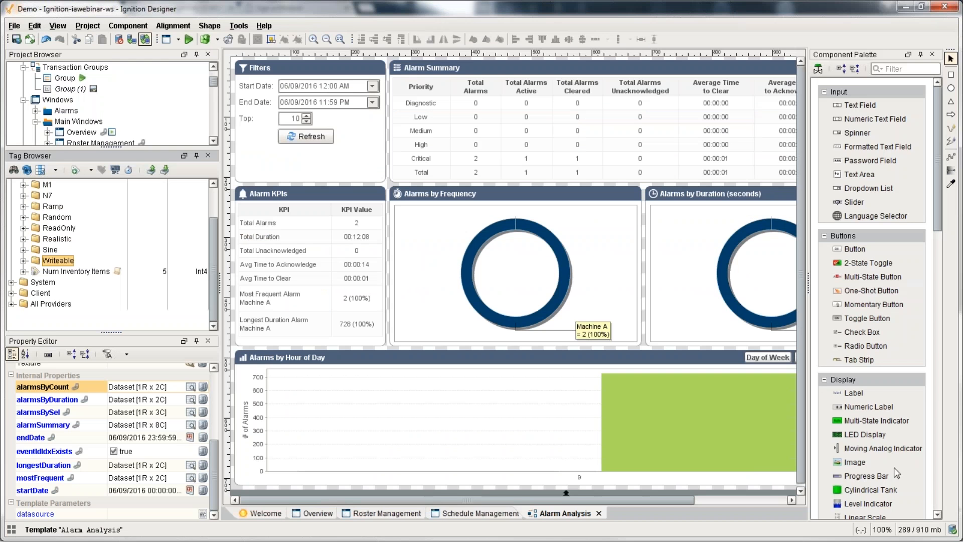
Step: Refresh the Tag Browser and expand MQTT Engine's Message Diagnostics, Engine Metrics and MQTT Clients folders
click(33, 169)
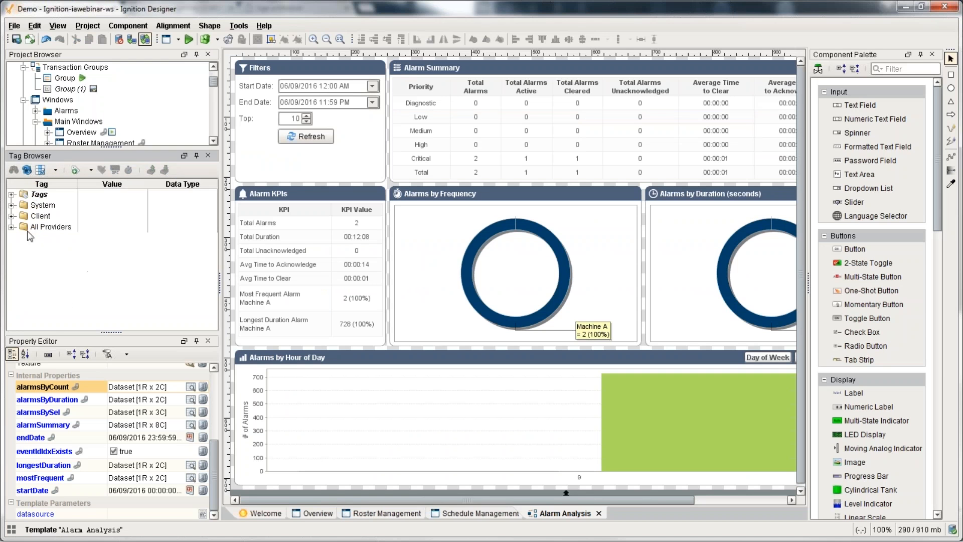
click(11, 227)
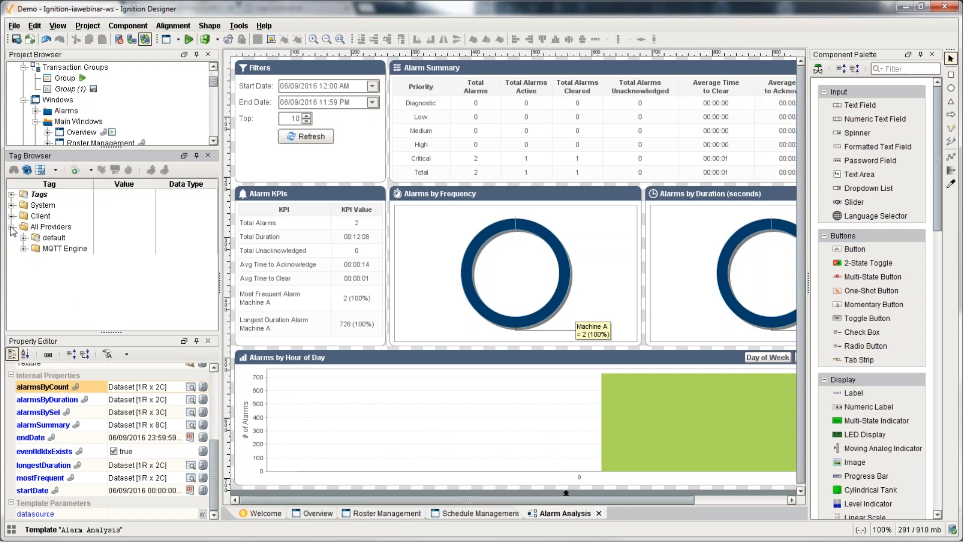
click(49, 250)
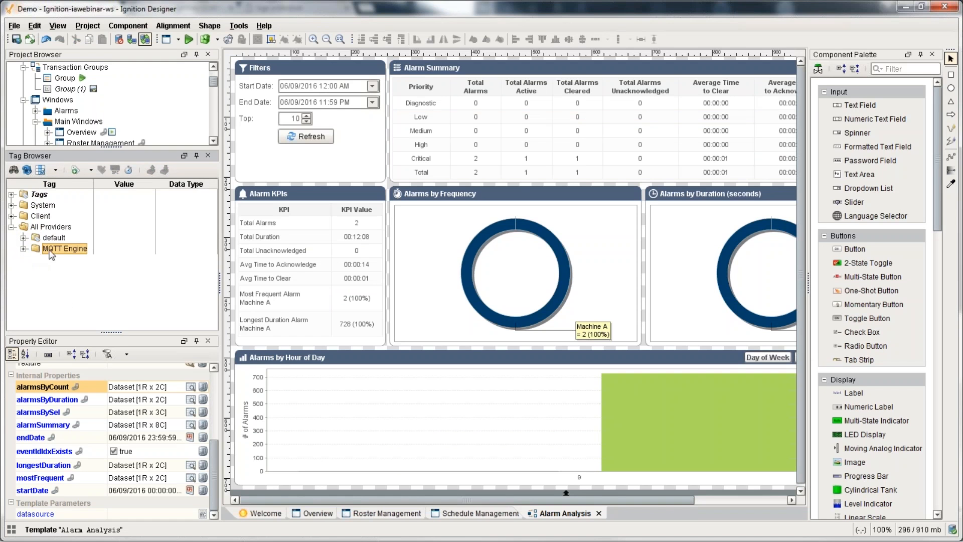
click(24, 249)
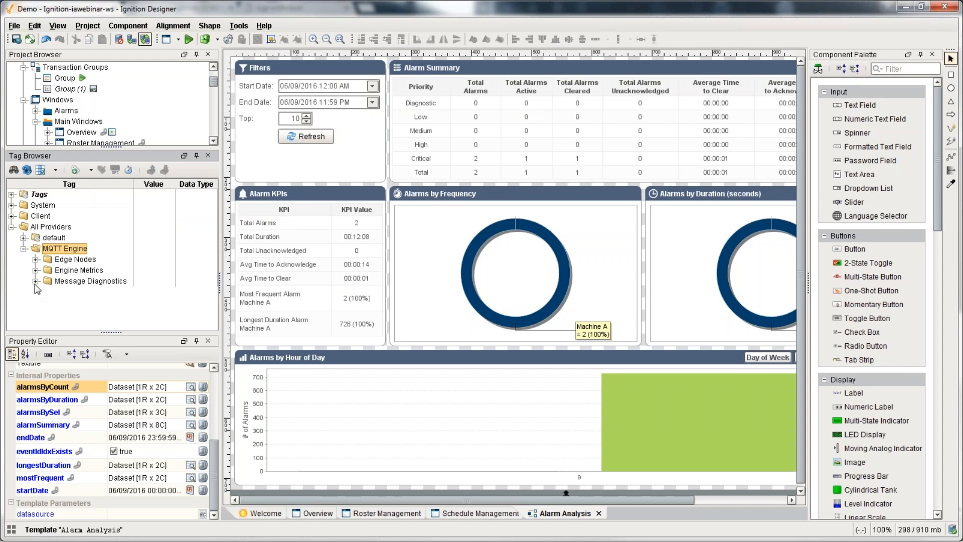
click(35, 281)
click(36, 270)
click(48, 281)
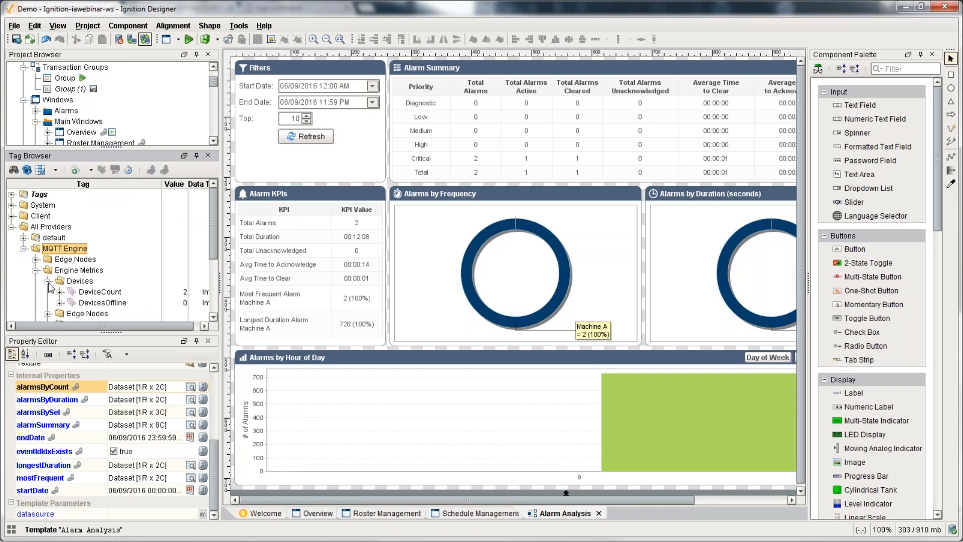
scroll(50, 287, down, 1)
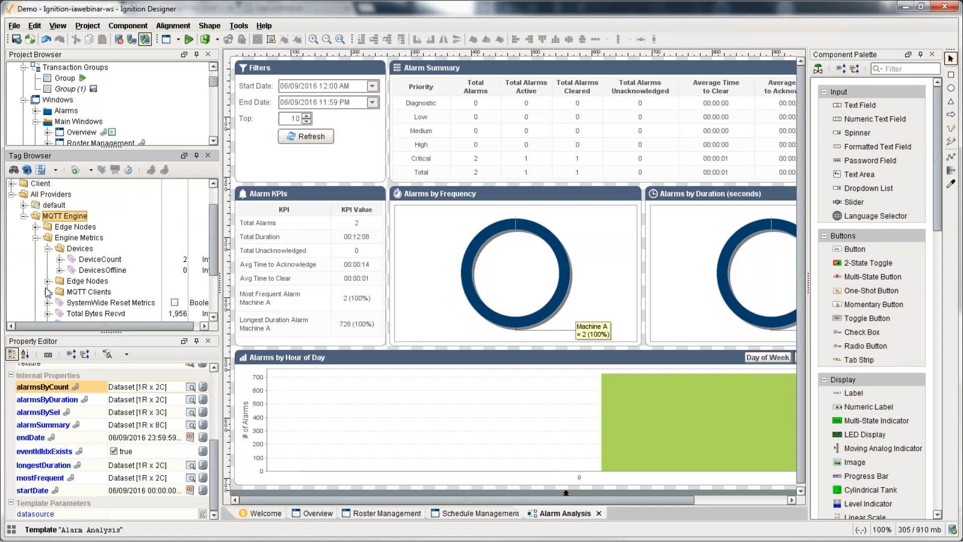
click(48, 292)
scroll(53, 291, down, 1)
click(60, 270)
scroll(63, 277, down, 2)
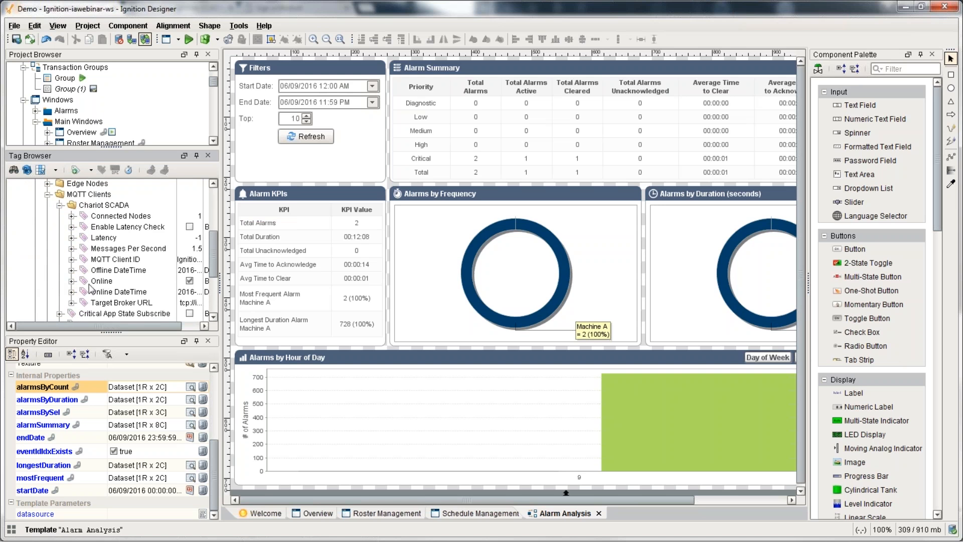
scroll(63, 271, up, 3)
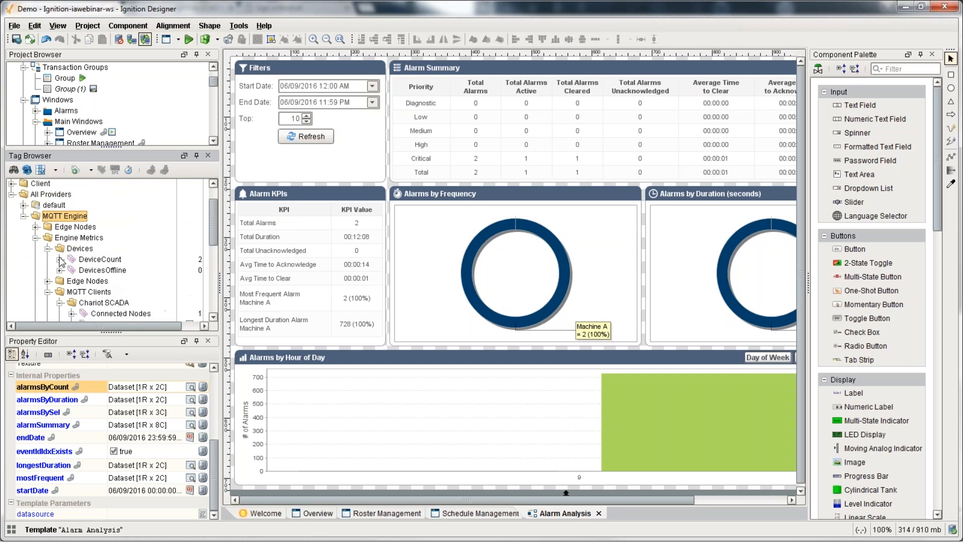
Step: Expand MQTT Engine > Edge Nodes > 001 > Demo to list DF1_IP_DF1 IP RTU-1's registers, then open Overview
click(27, 170)
click(11, 226)
click(23, 247)
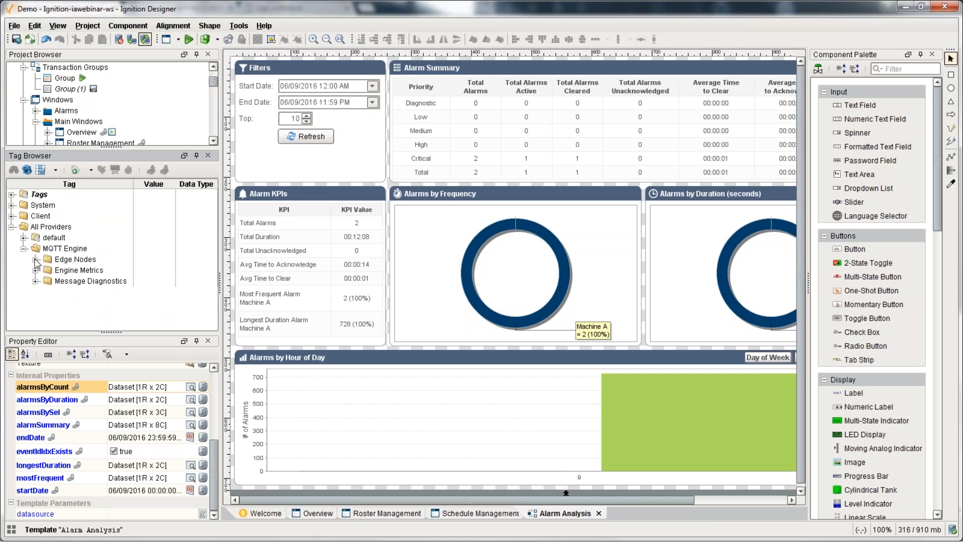
click(36, 259)
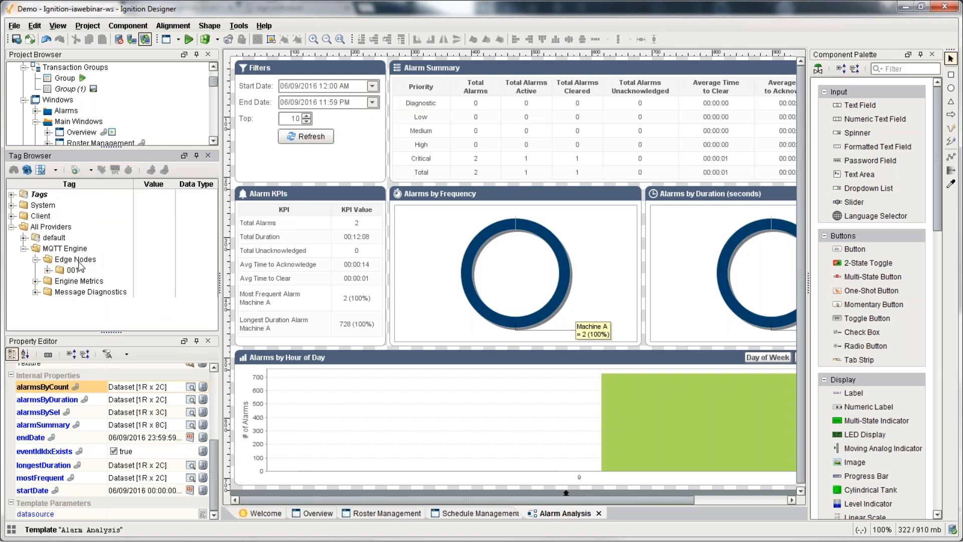
click(47, 270)
click(59, 282)
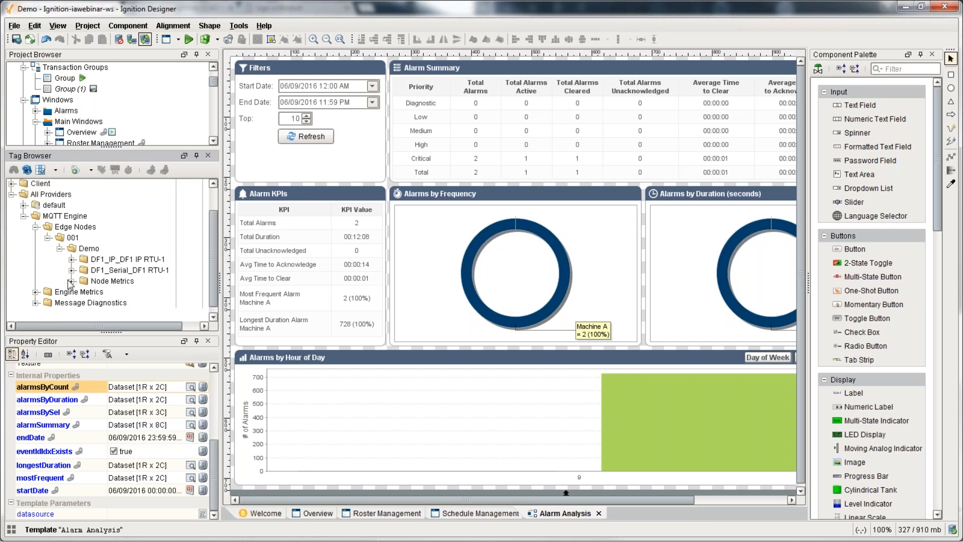
click(89, 244)
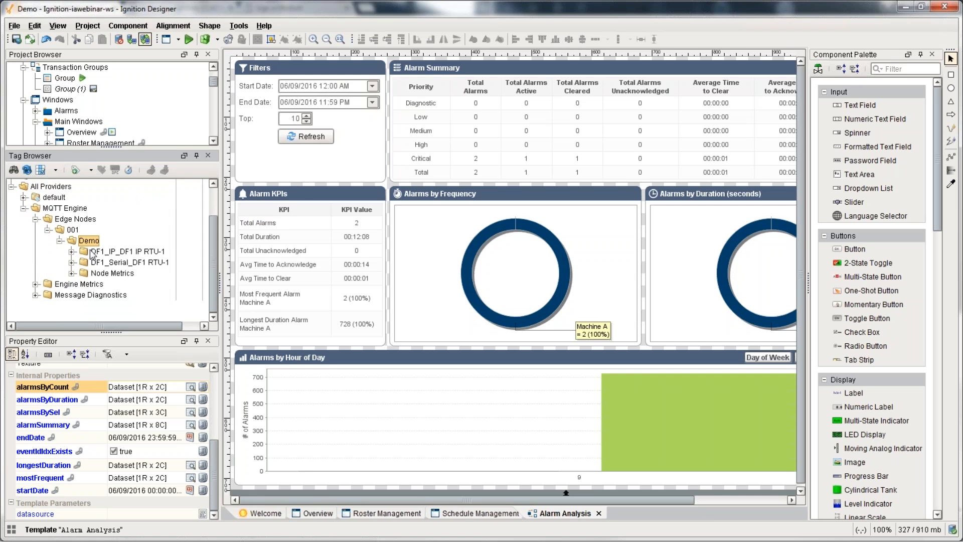
click(94, 255)
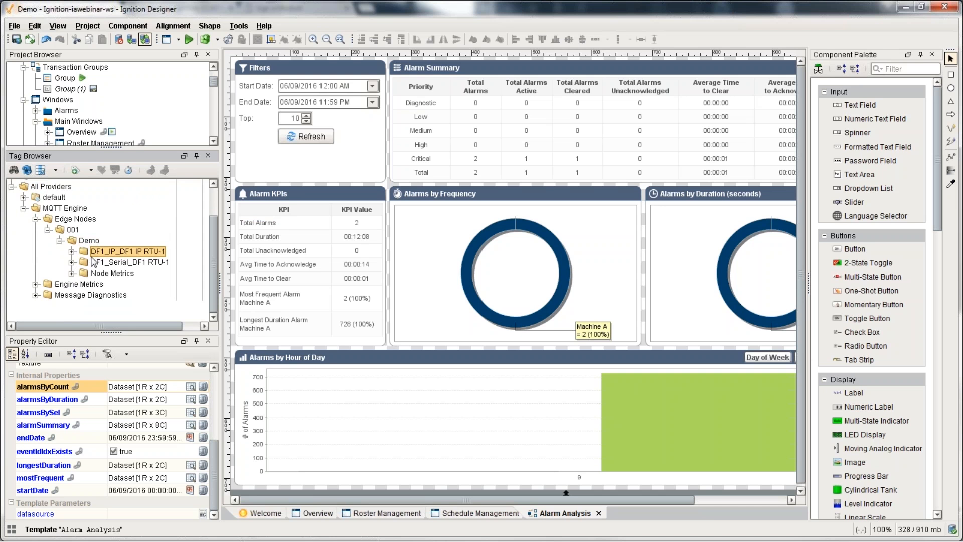
click(72, 253)
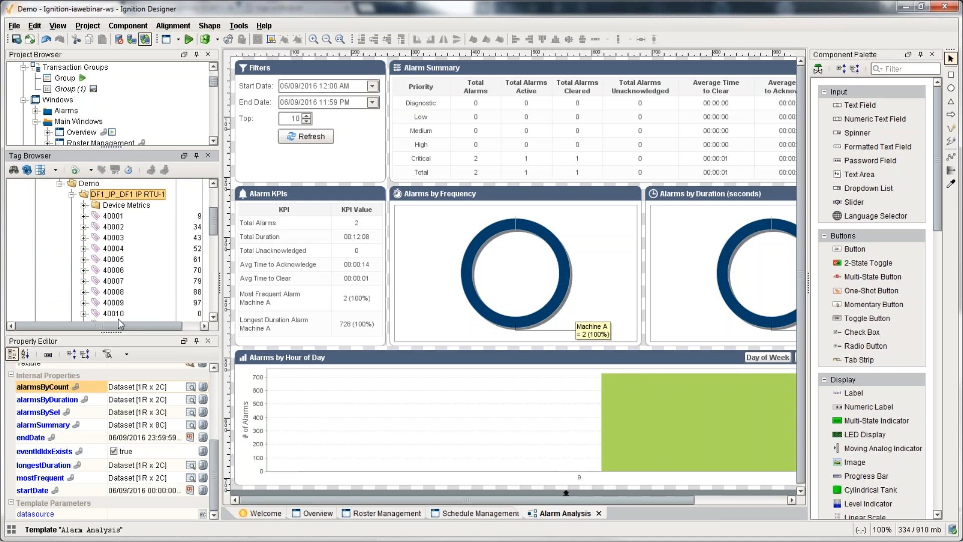
drag(120, 326, 145, 326)
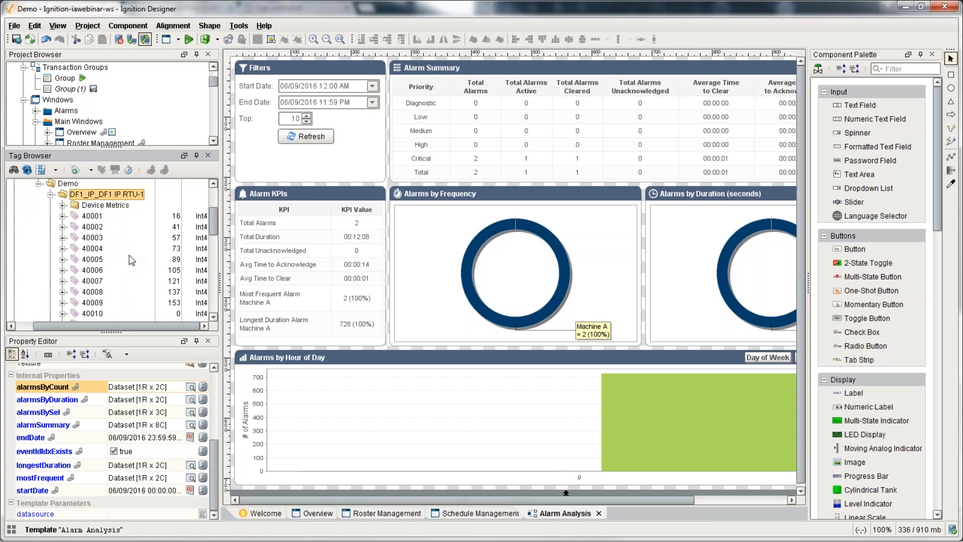
click(325, 514)
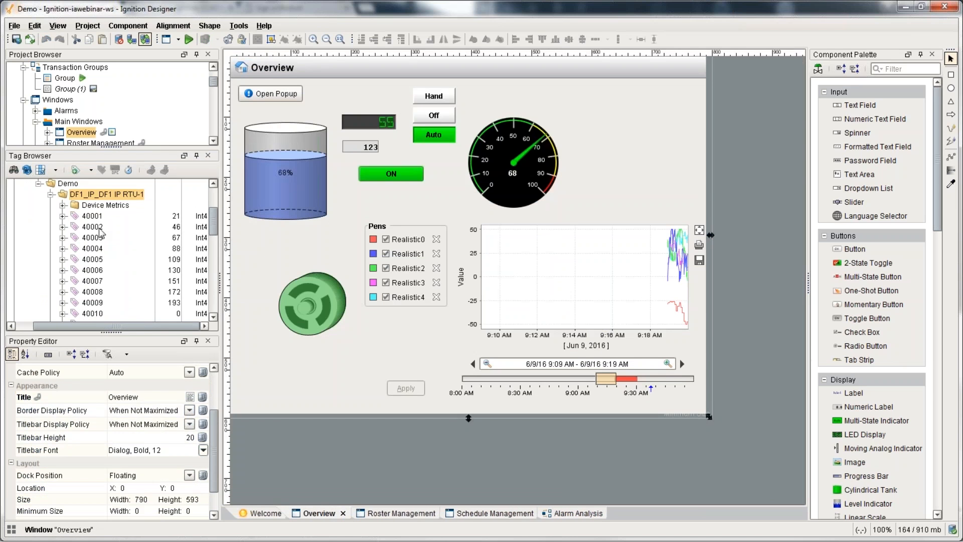
Step: Drop tag 40001 onto the top-right of the Overview window as an LED Display
drag(92, 216, 634, 98)
mouse_move(656, 108)
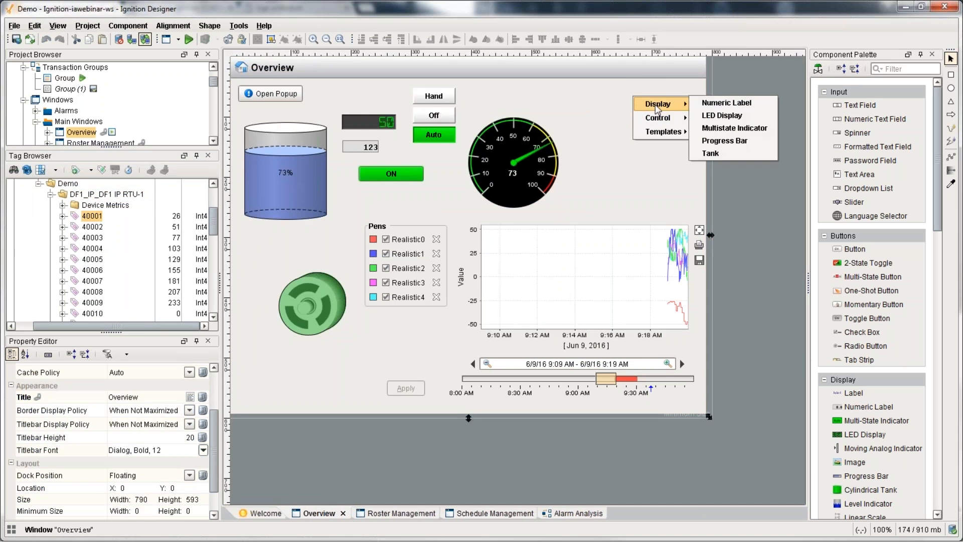
click(707, 115)
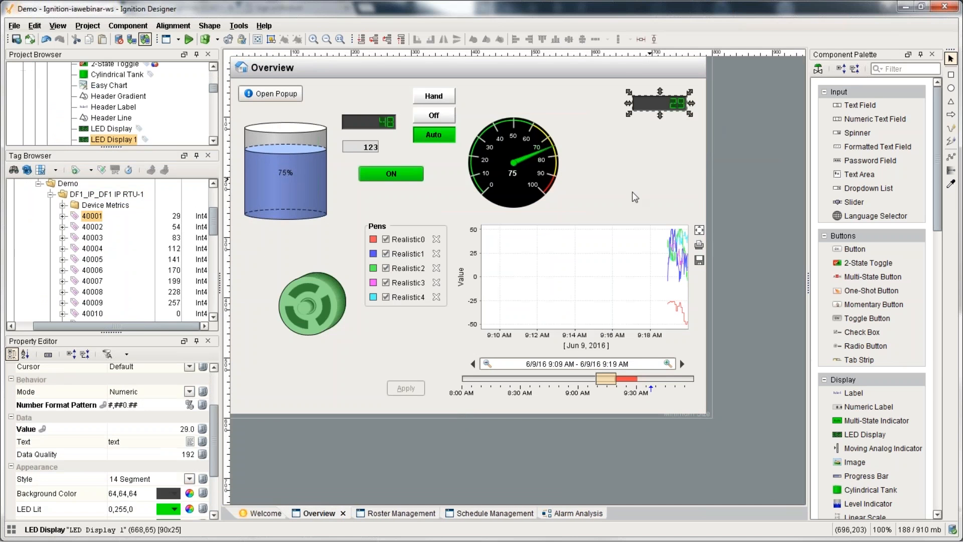
right_click(92, 216)
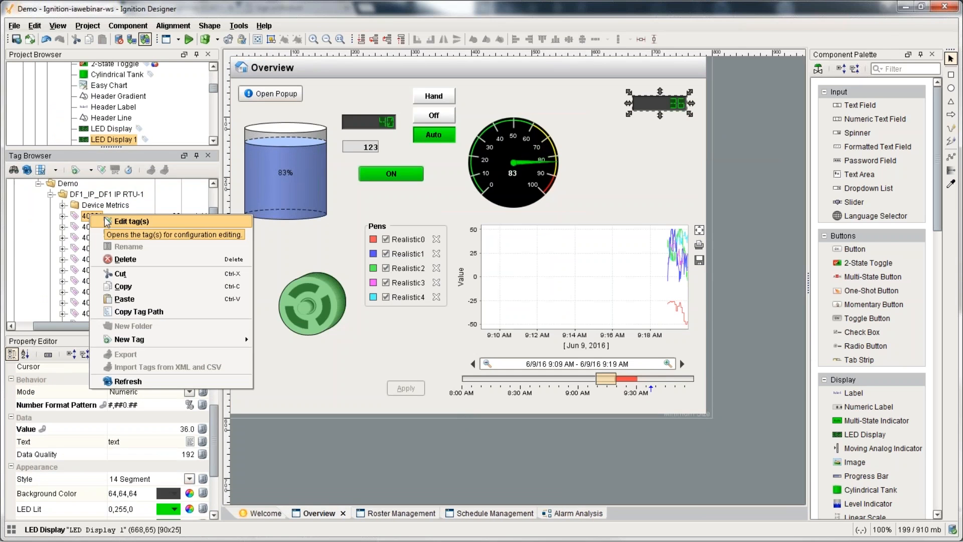
click(270, 12)
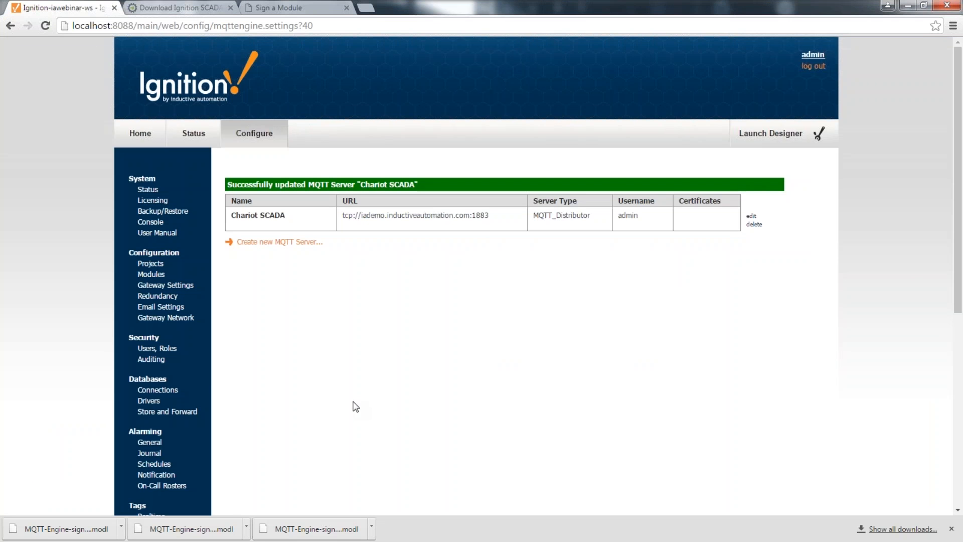
Step: Under the gateway's Tags > History page, start a new OPC-HDA historical tag provider, then return to Designer
scroll(347, 401, down, 3)
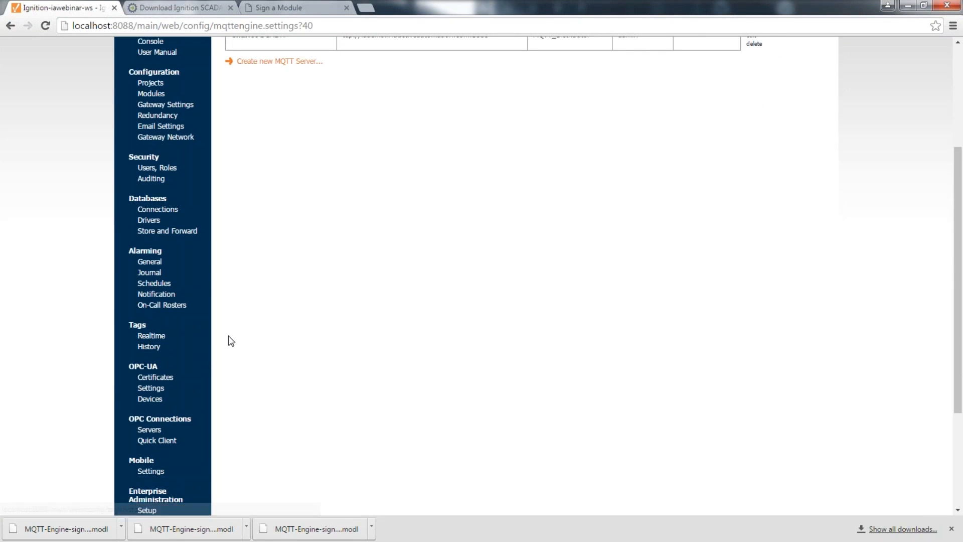
scroll(230, 338, up, 3)
scroll(257, 347, down, 4)
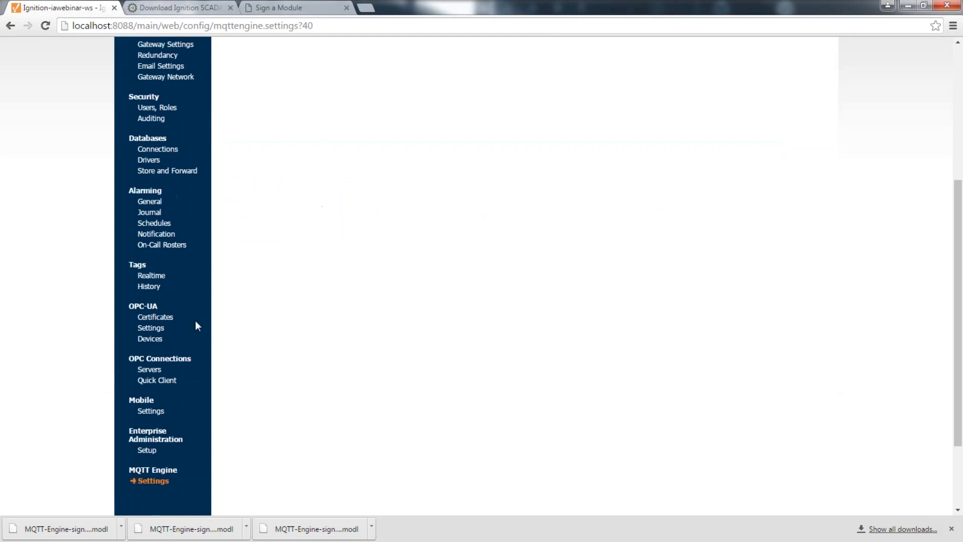
click(147, 287)
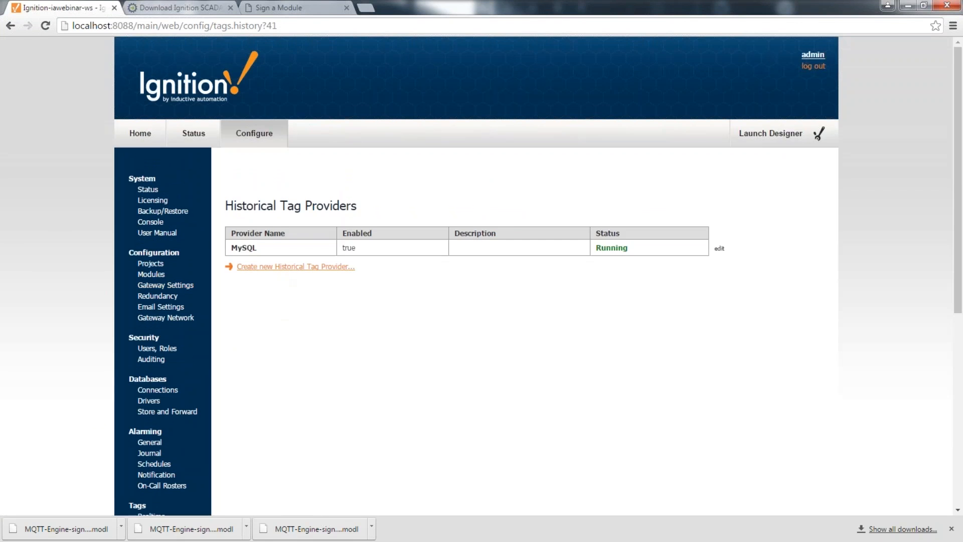
click(284, 267)
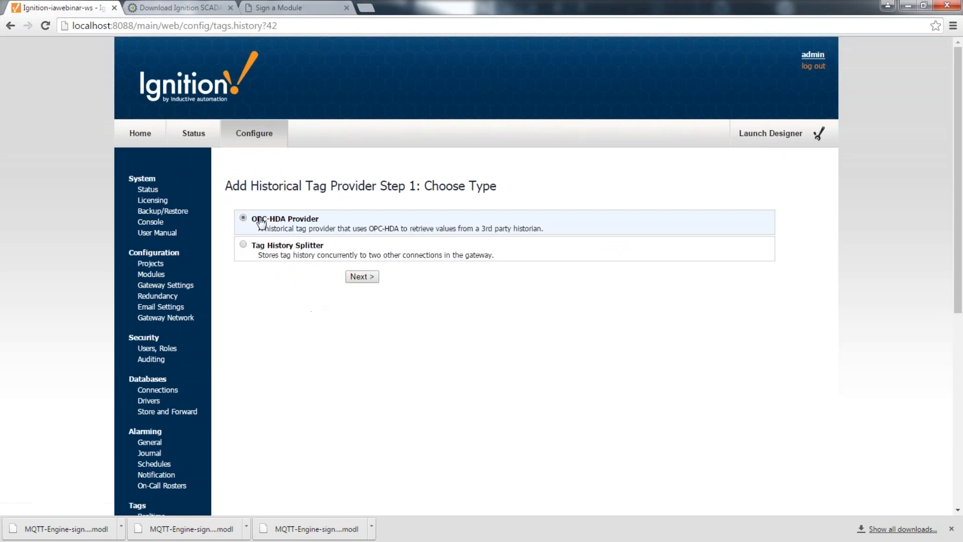
click(359, 277)
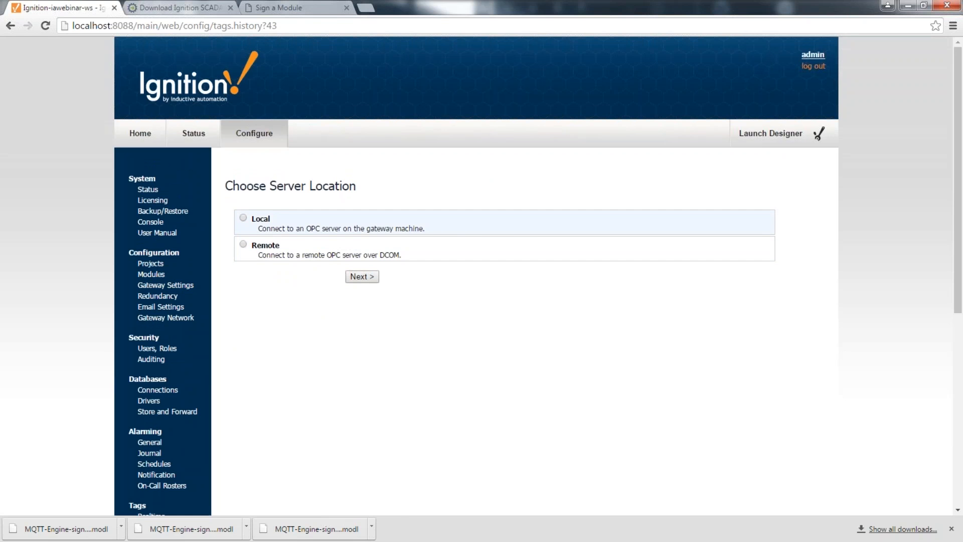
scroll(266, 389, down, 3)
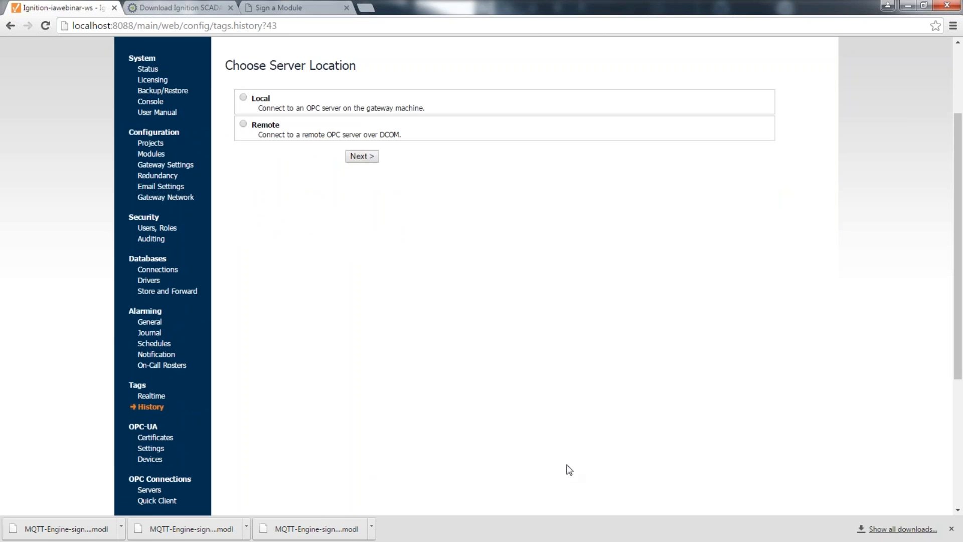
key(alt+Tab)
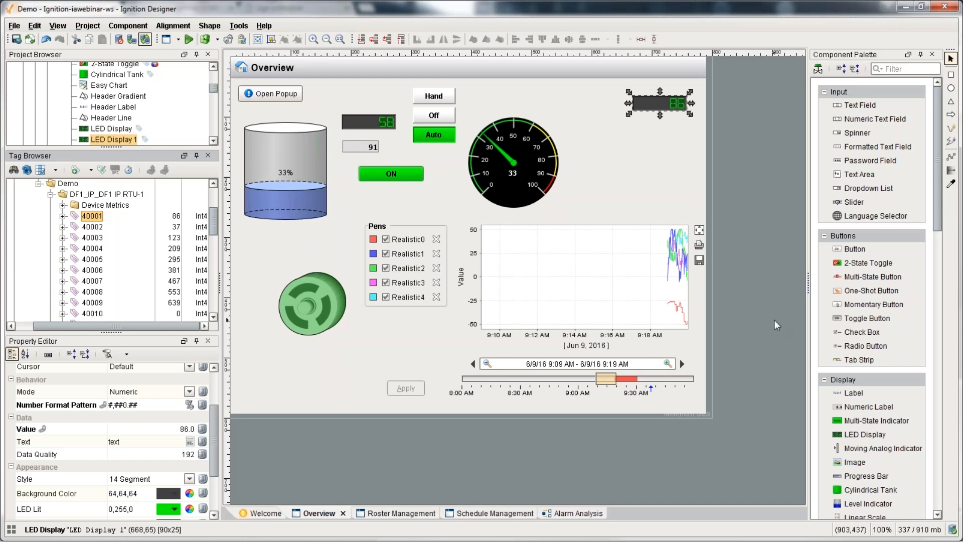
Step: Enlarge the Project Browser and select the Overview window under Windows > Main Windows
drag(111, 149, 111, 191)
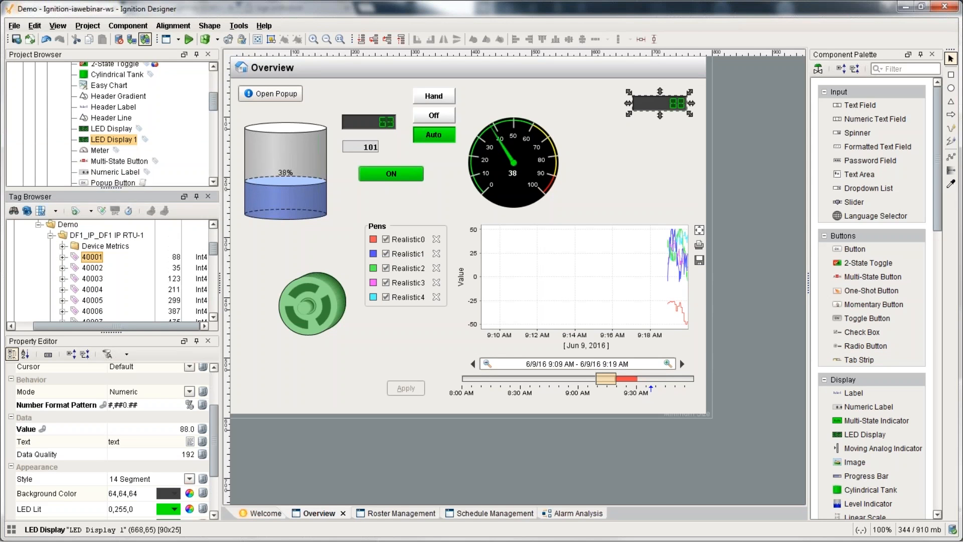
scroll(75, 150, up, 10)
click(47, 176)
scroll(47, 176, down, 2)
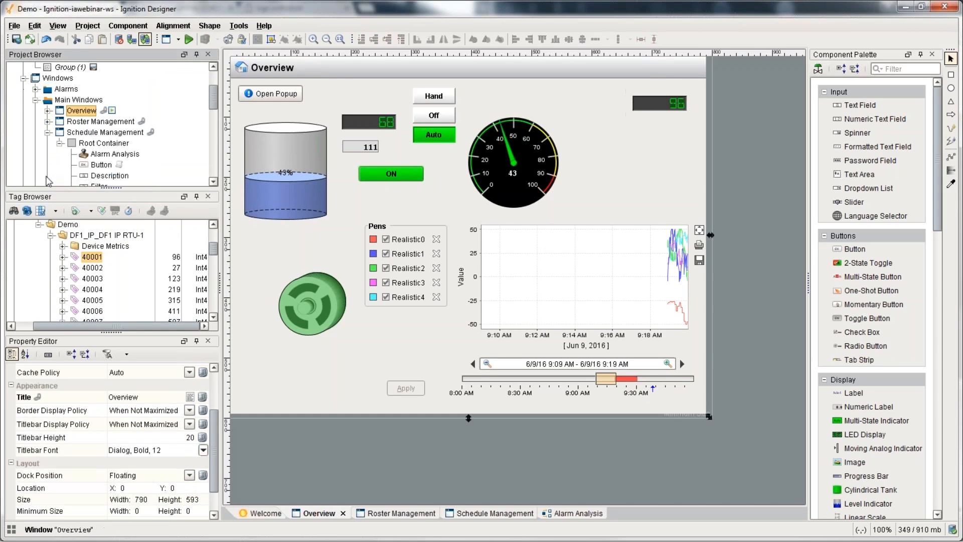
click(48, 132)
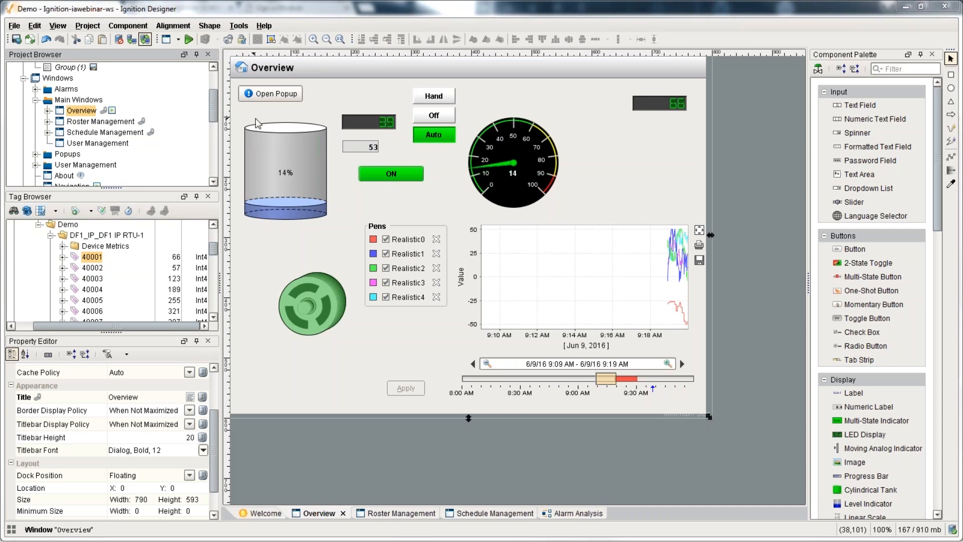
Step: Place a Button on the Overview window and open its custom action script
click(859, 249)
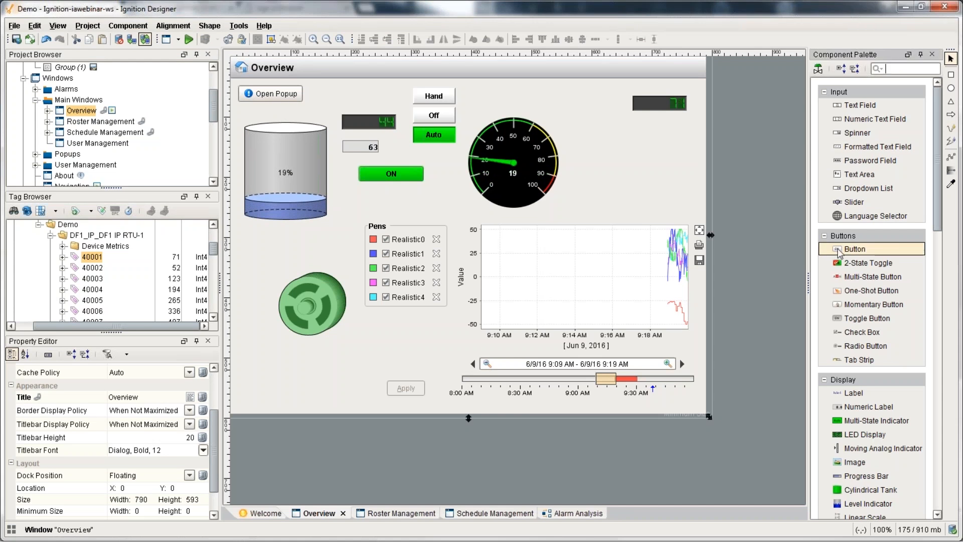
click(618, 150)
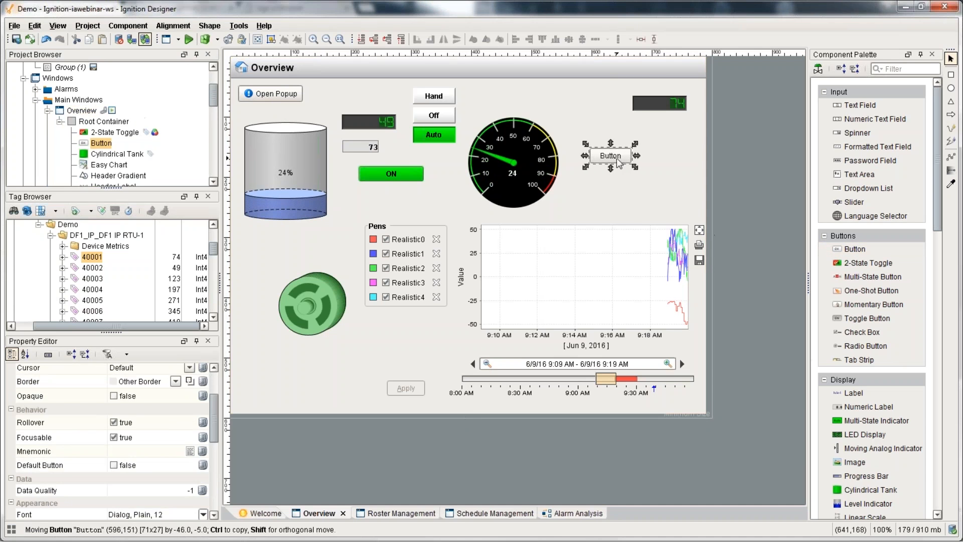
key(ctrl+j)
click(443, 115)
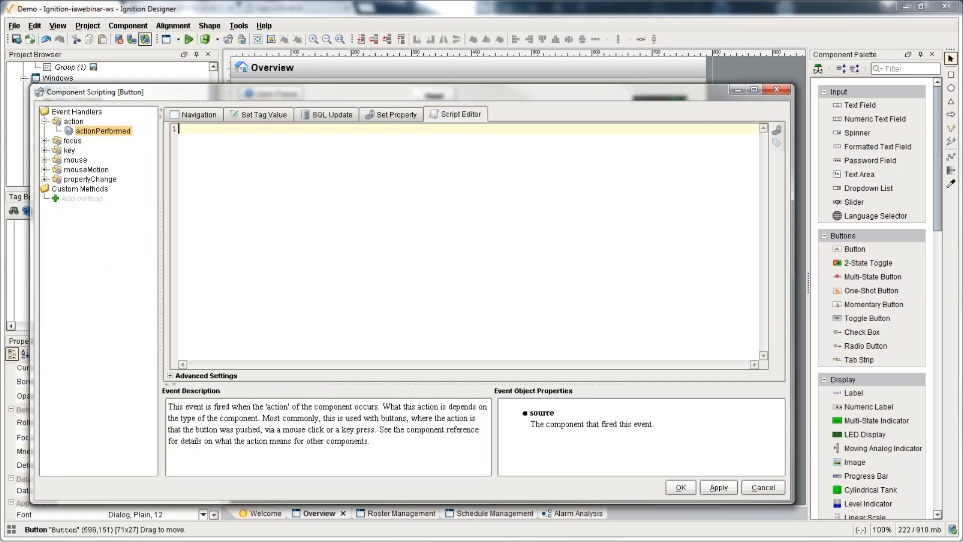
Step: Add a url variable holding the pasted workorders API URL and begin a system.net.httpGet(url, call
text(system.)
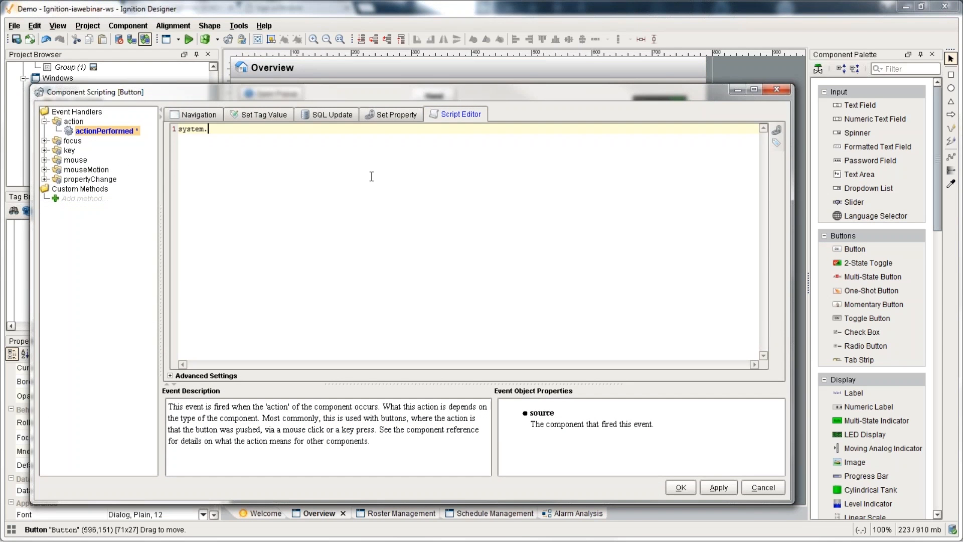
text(net.ht)
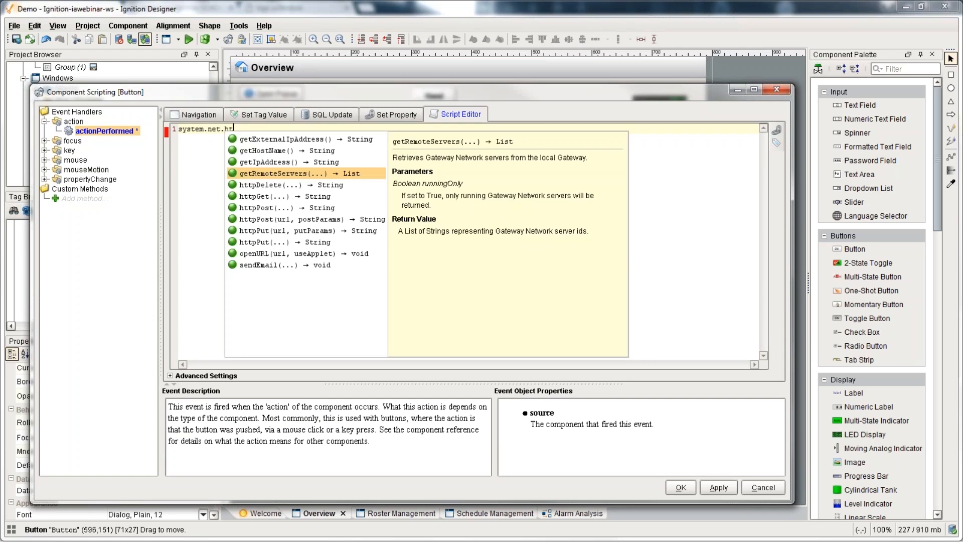
text(t)
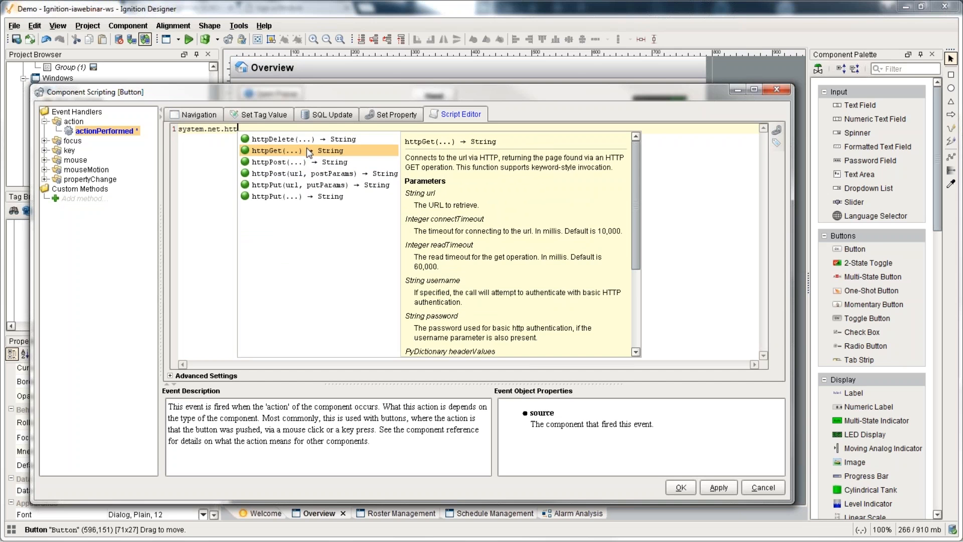
double_click(307, 149)
text(()
key(Home)
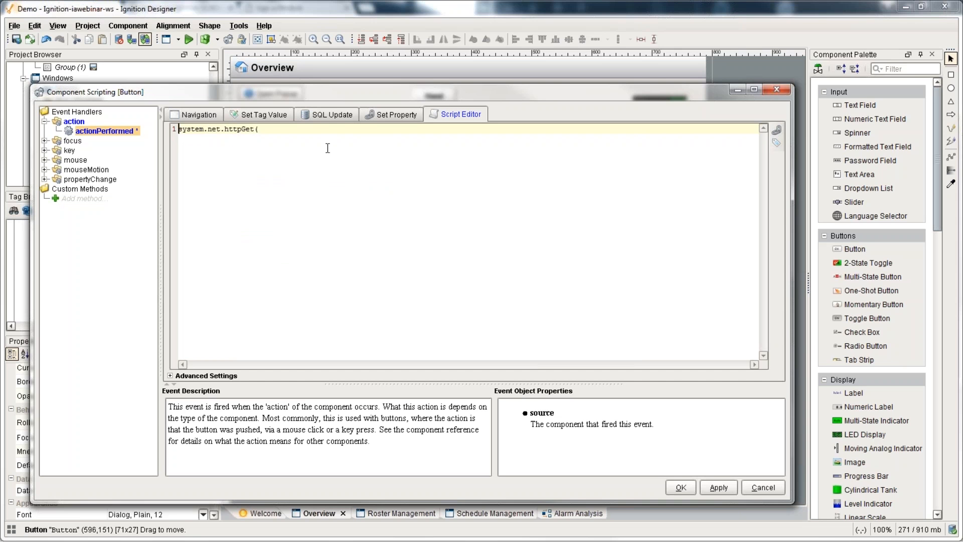
key(Return)
key(Up)
text(url; =)
key(BackSpace)
key(BackSpace)
key(BackSpace)
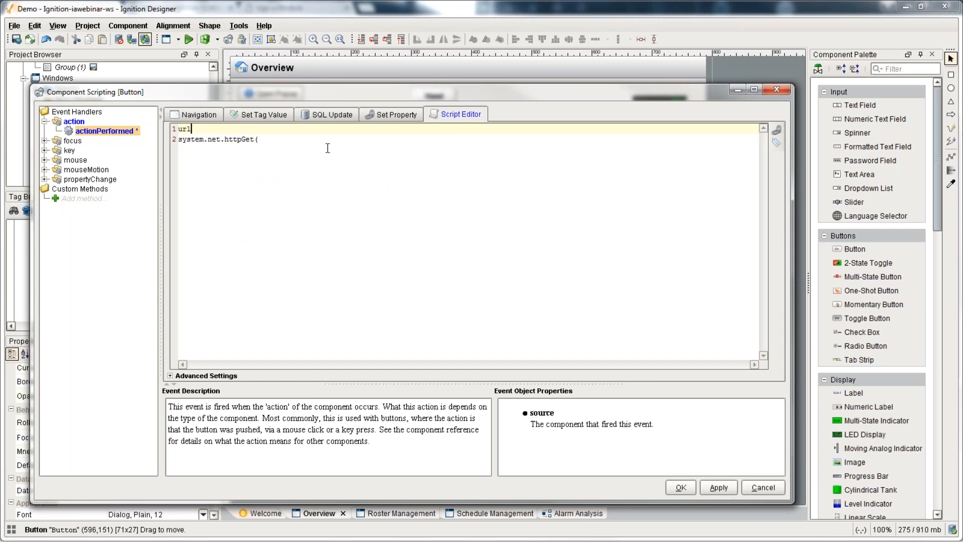
text(=)
text("http://10.20.7.127:8088/main/system/webdev/API/workorders")
click(274, 138)
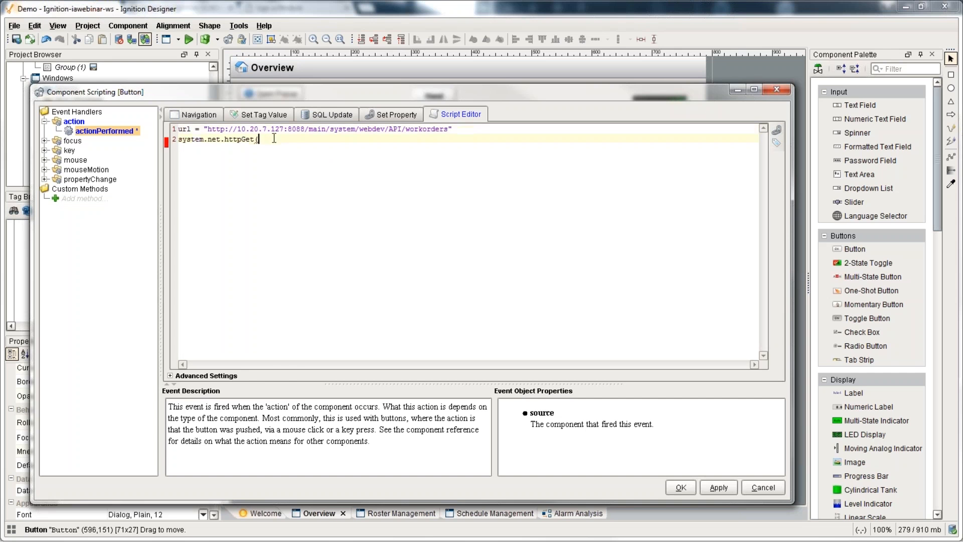
text(url)
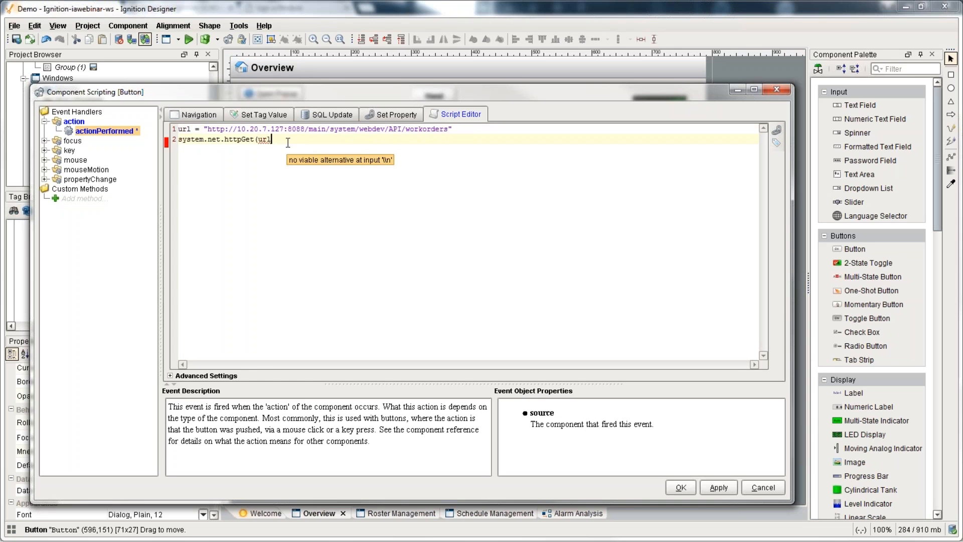
text(,)
Step: Check the httpGet description and finish the call with username and password login arguments
click(234, 138)
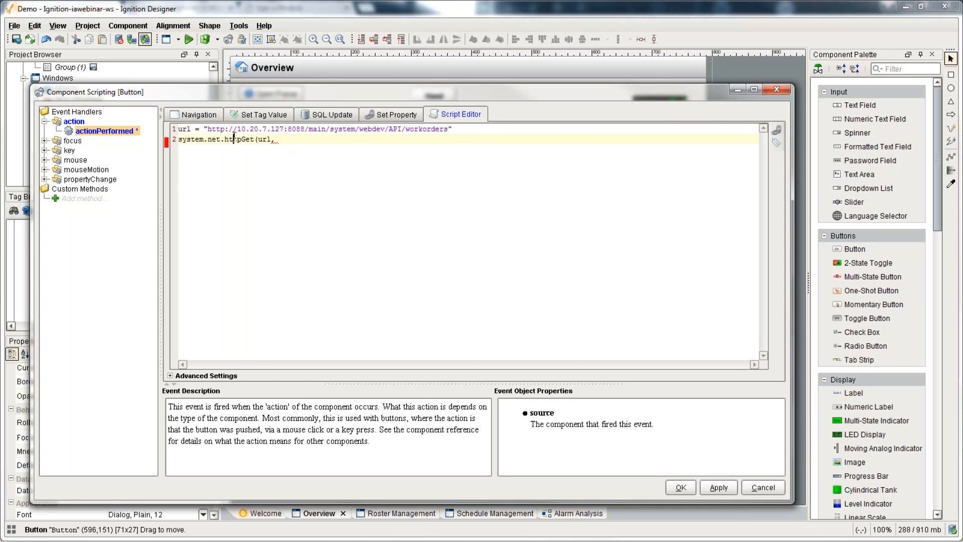
key(ctrl+space)
key(Down)
key(Down)
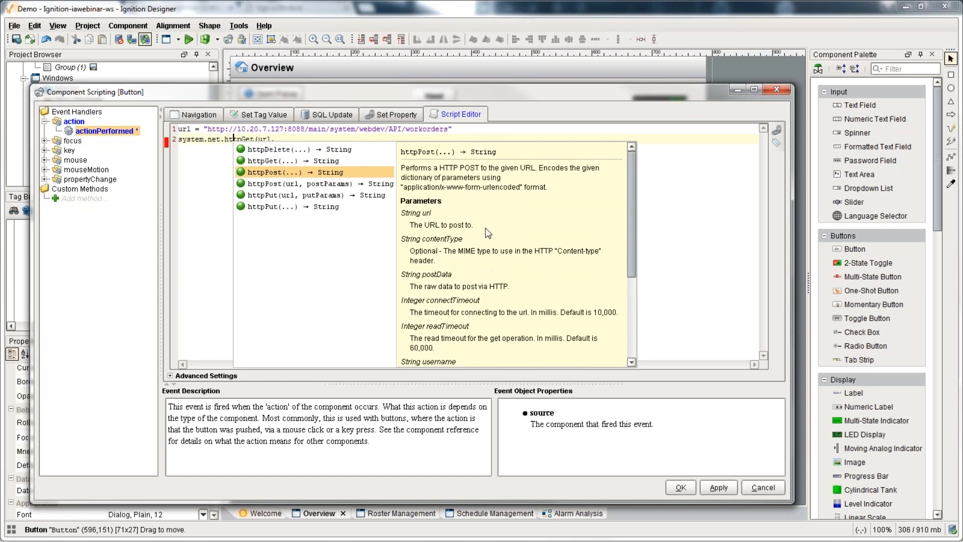
key(Up)
key(Down)
key(Up)
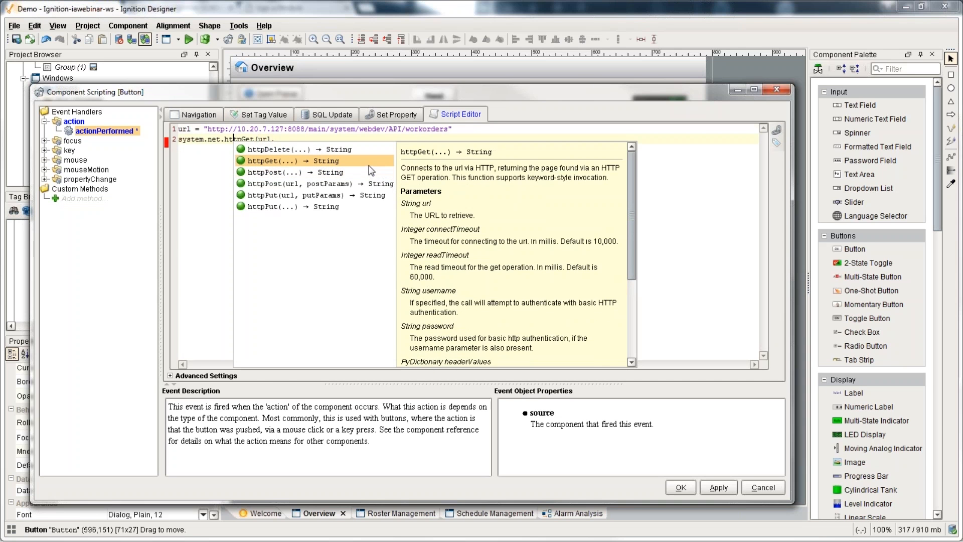
scroll(481, 266, down, 1)
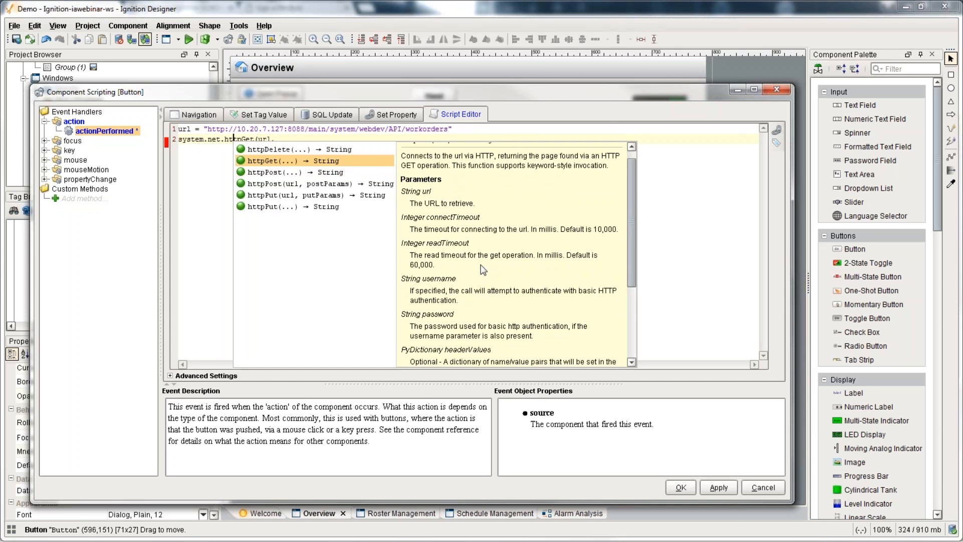
scroll(459, 276, down, 2)
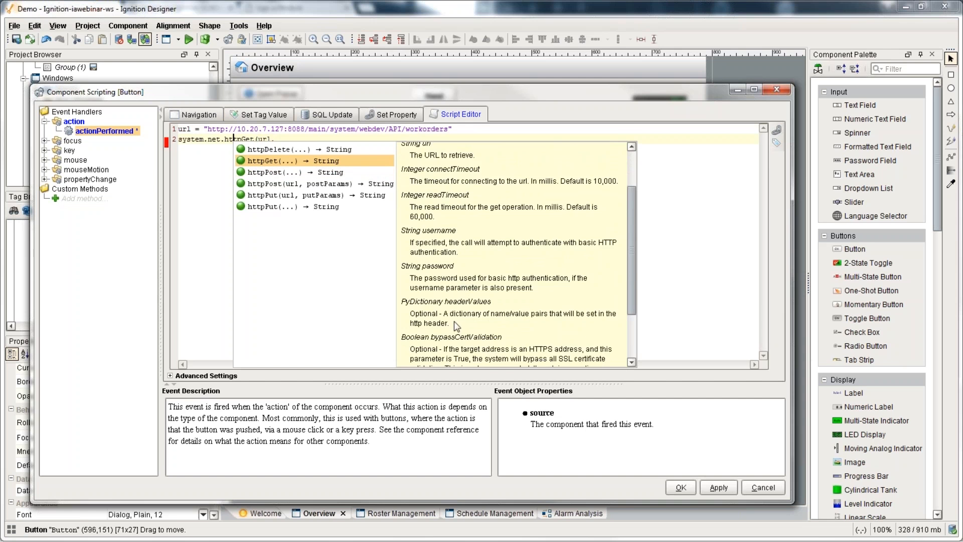
scroll(454, 308, down, 2)
scroll(426, 219, up, 1)
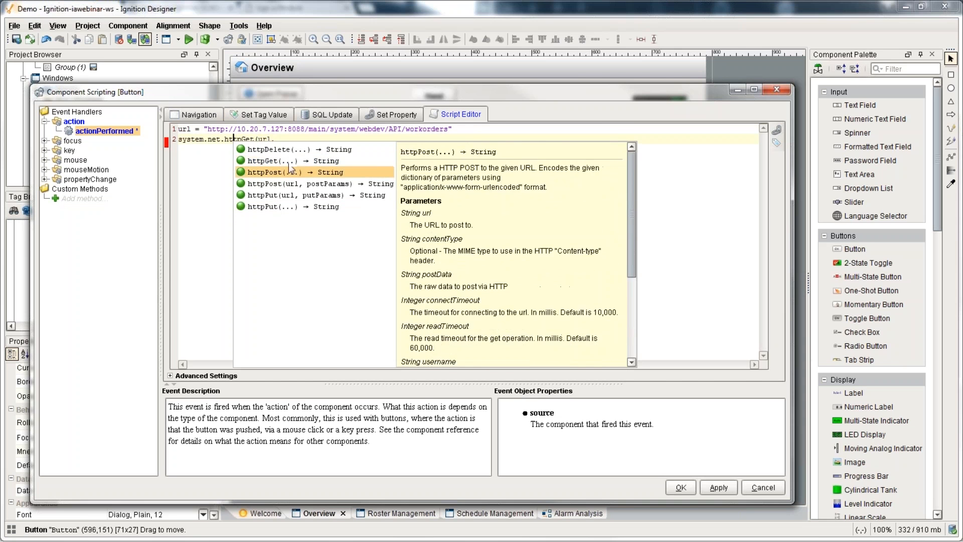
key(Escape)
text(username=)
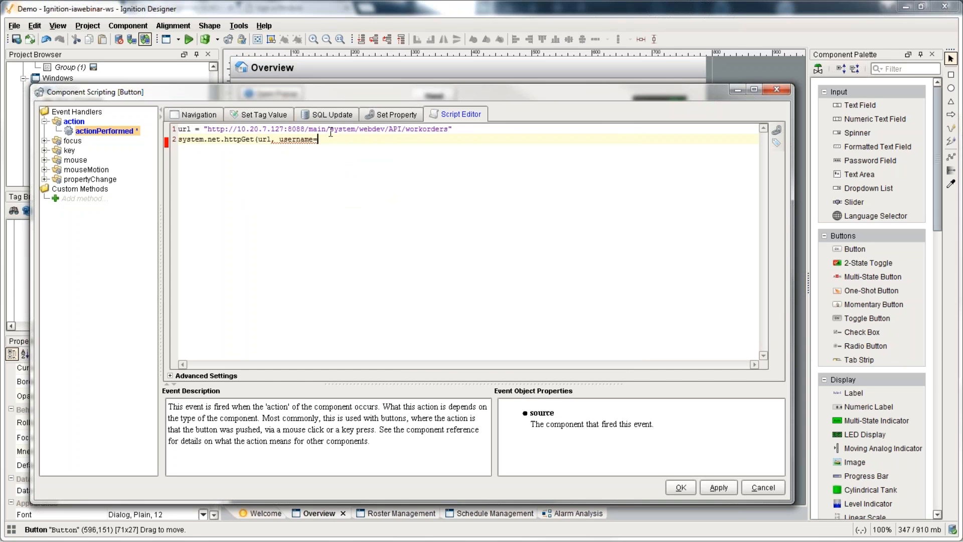
text("admin", password)
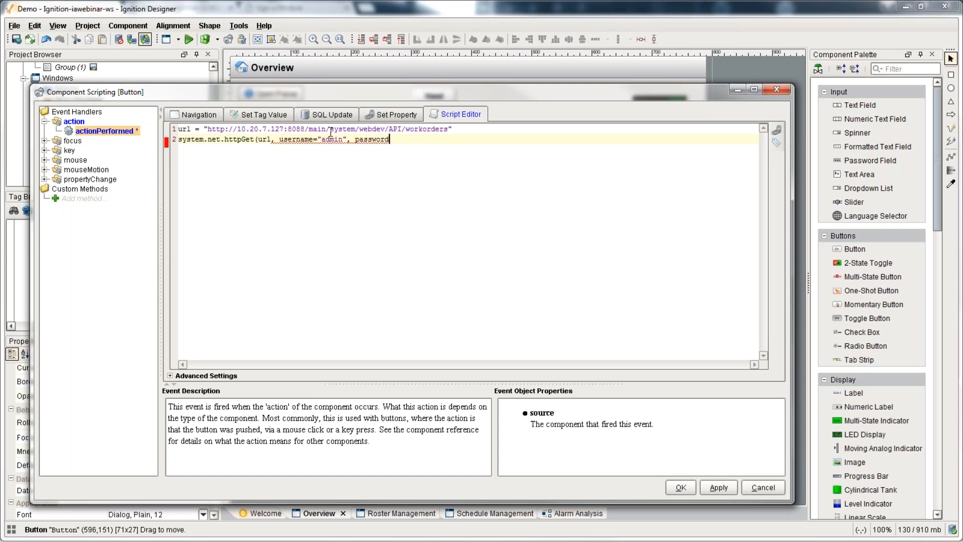
text(="password"))
Step: Store the response in jsonStr and decode it with json = system.util.jsonDecode(jsonStr)
key(Home)
text(jsonStr =)
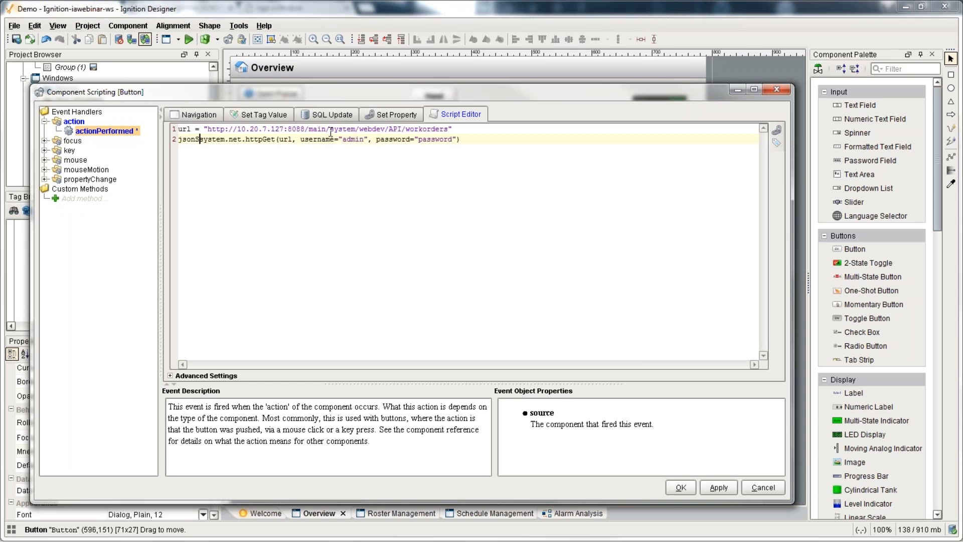
key(End)
key(Return)
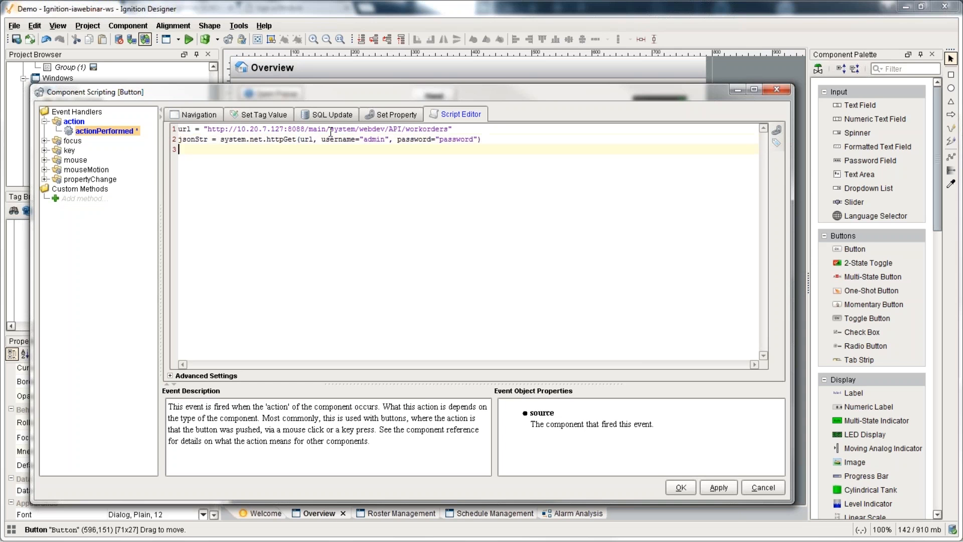
text(json = system.util.j)
key(Down)
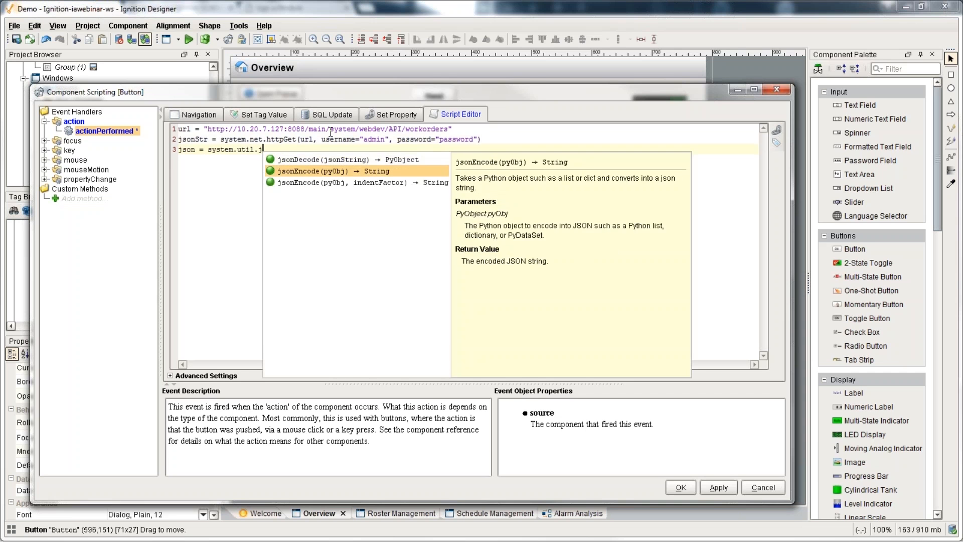
key(Up)
key(Return)
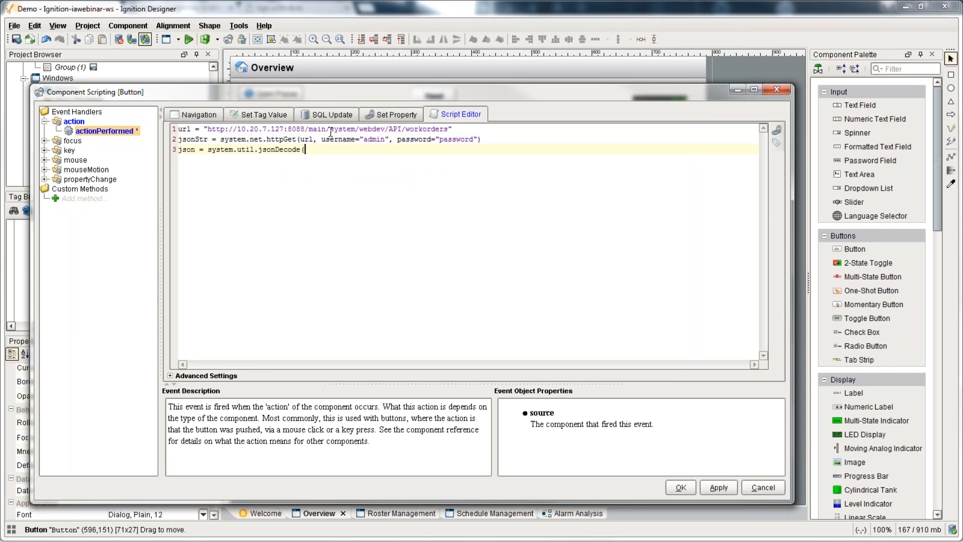
text(jsonStr))
key(Return)
Step: Add print json and a for wo in json["workorders"] loop printing wo["Work Order"]
text(print json)
key(Return)
key(Return)
text(json["workor)
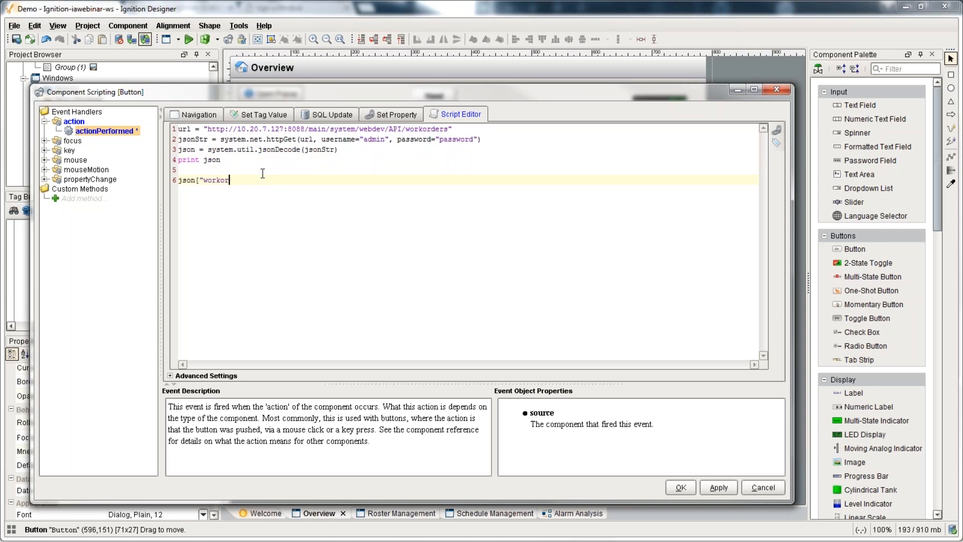
text(ders"])
key(Home)
text(for wo)
text(n)
key(End)
text(:print)
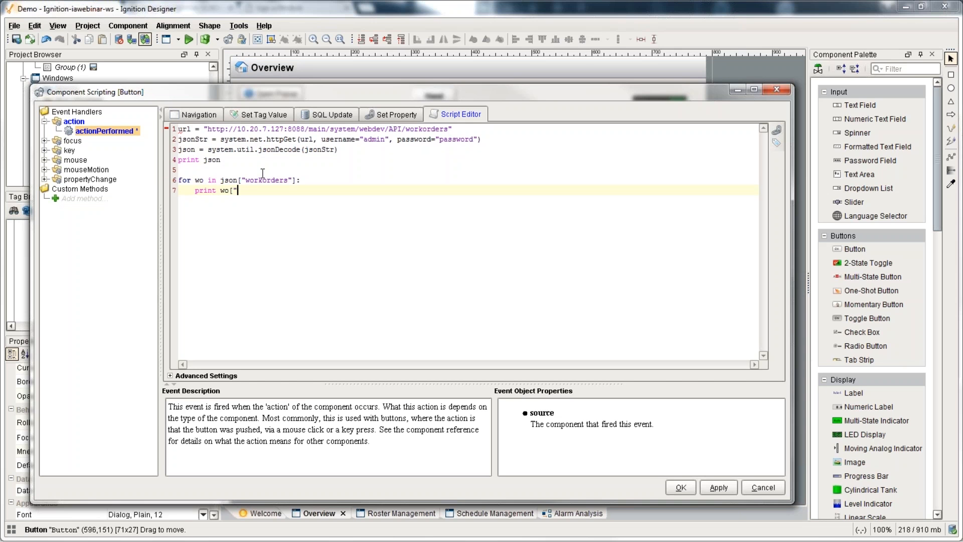
text( wo["Work Order"])
Step: Highlight the httpGet, jsonDecode and loop lines to explain the script
drag(191, 181, 293, 188)
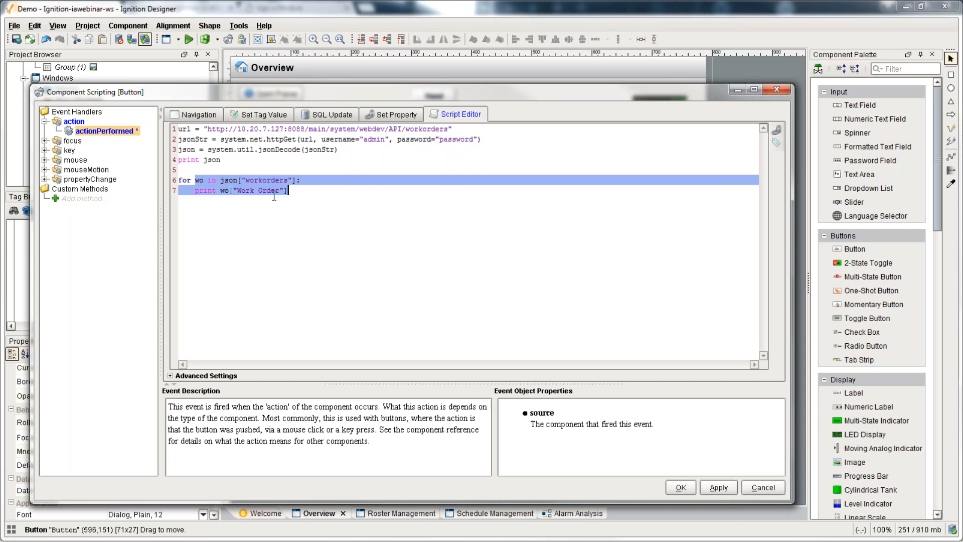
click(217, 168)
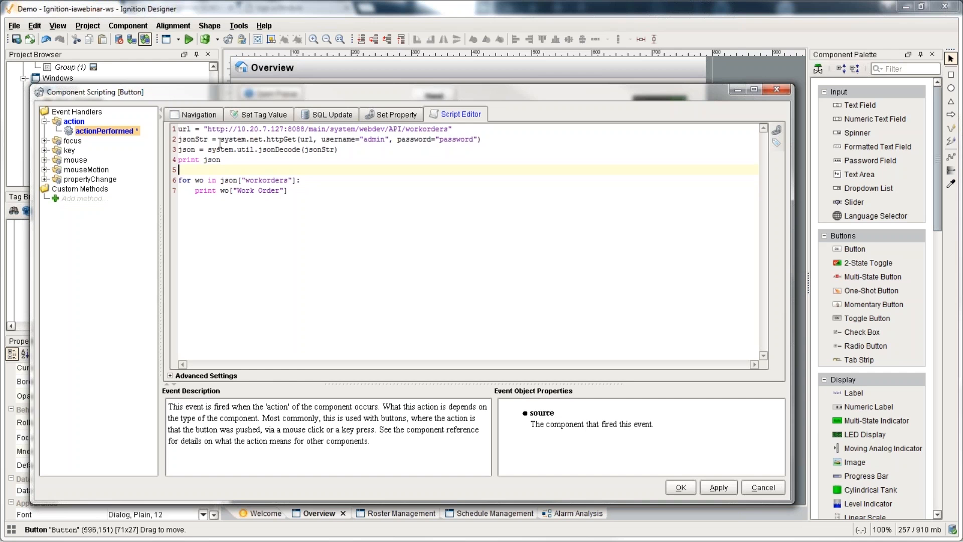
drag(219, 143, 449, 140)
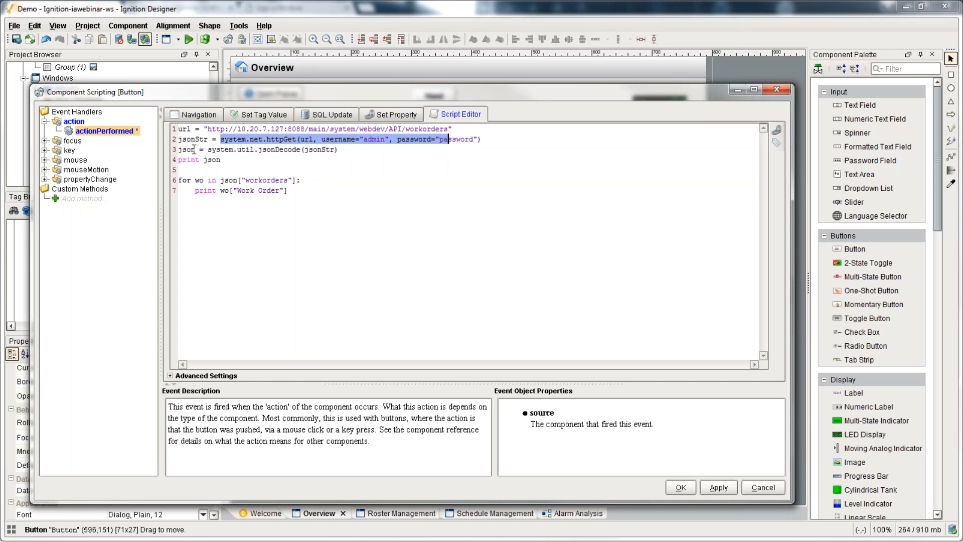
drag(187, 149, 340, 153)
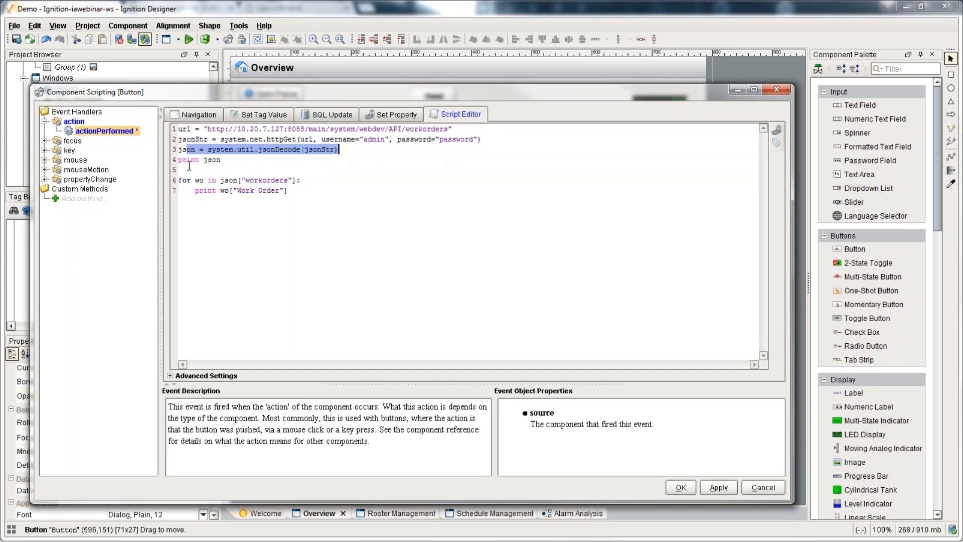
drag(204, 169, 221, 193)
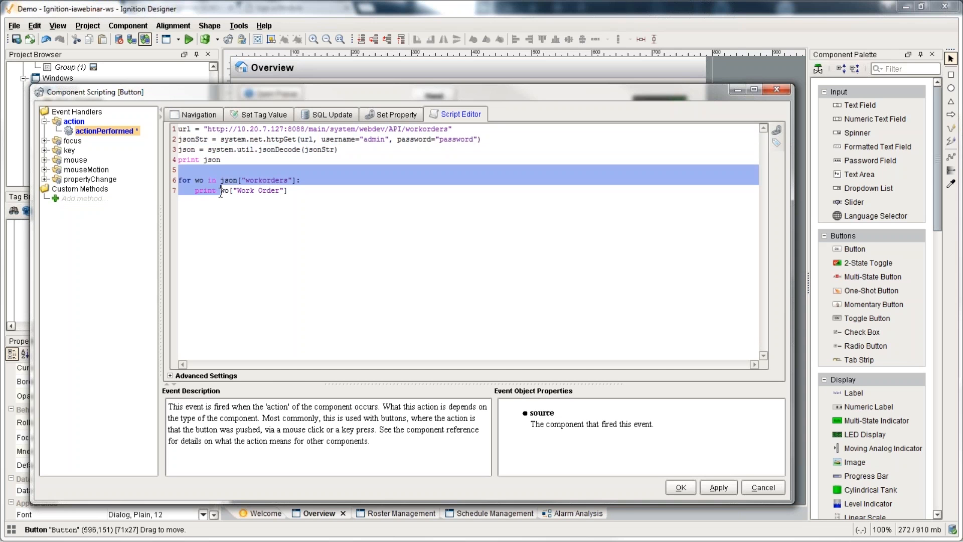
Step: Save the script and dock a cleared Output Console below the Overview window
click(681, 487)
click(238, 25)
click(250, 39)
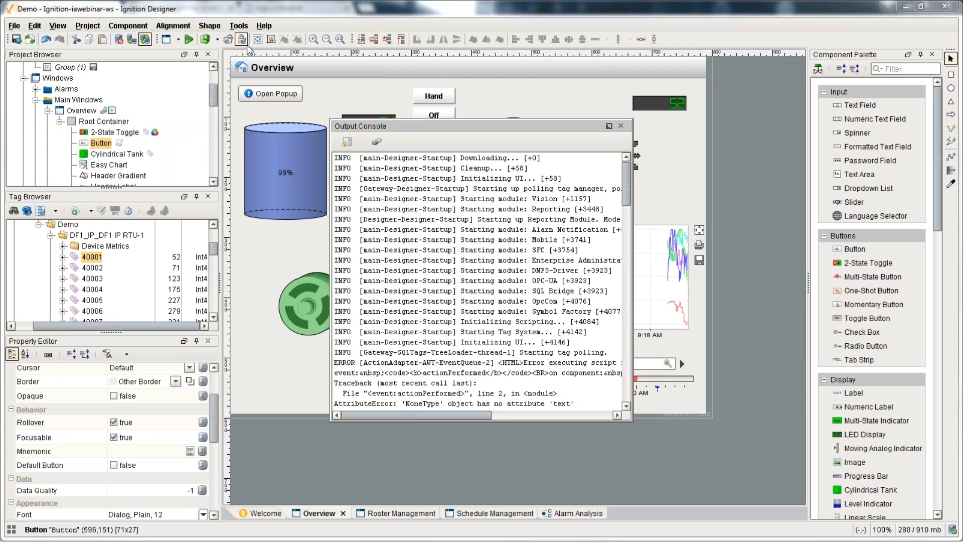
click(376, 141)
click(608, 126)
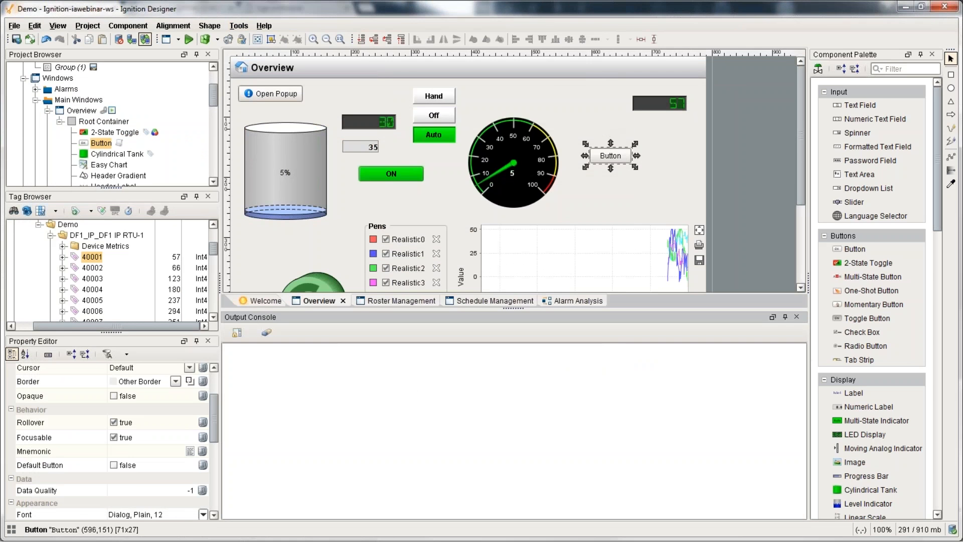
Step: In Preview mode, press the button to print the work orders and five order IDs, then exit
click(189, 40)
click(609, 156)
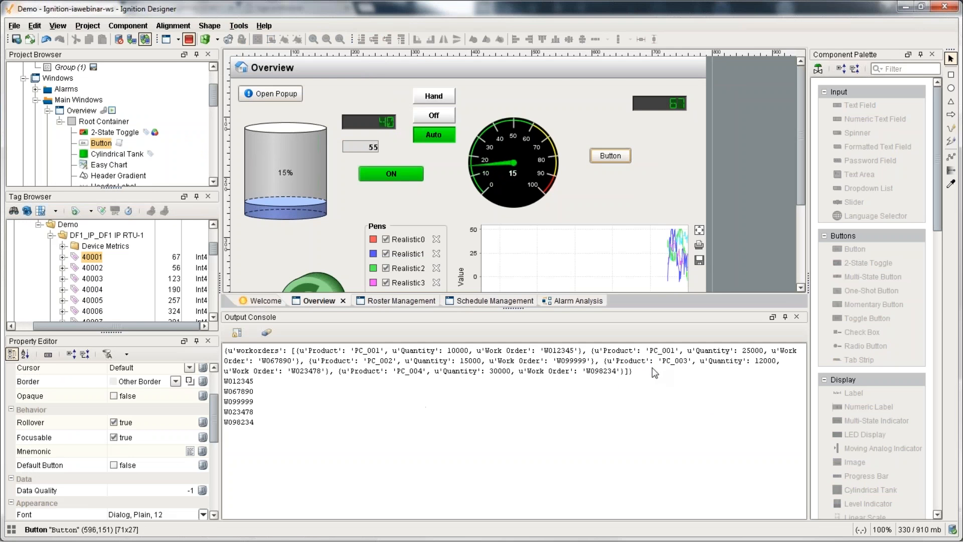
drag(654, 373, 260, 428)
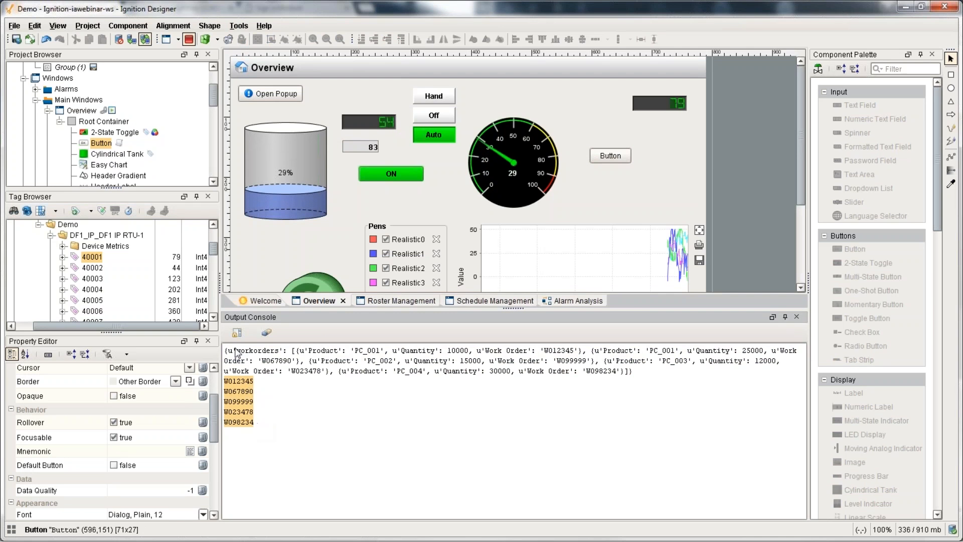
click(190, 38)
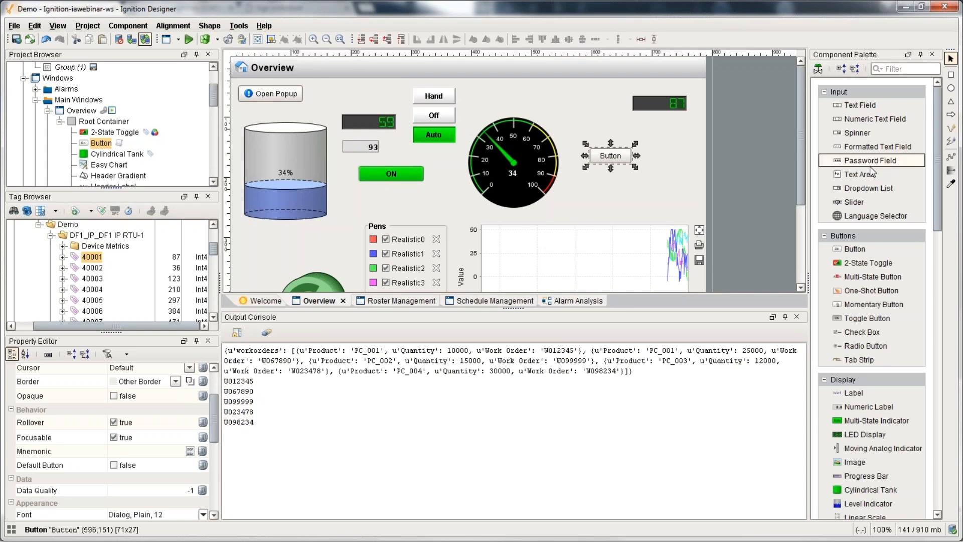
Step: Add a ticked Check Box just above the button on the Overview window
scroll(864, 305, down, 5)
scroll(858, 321, up, 2)
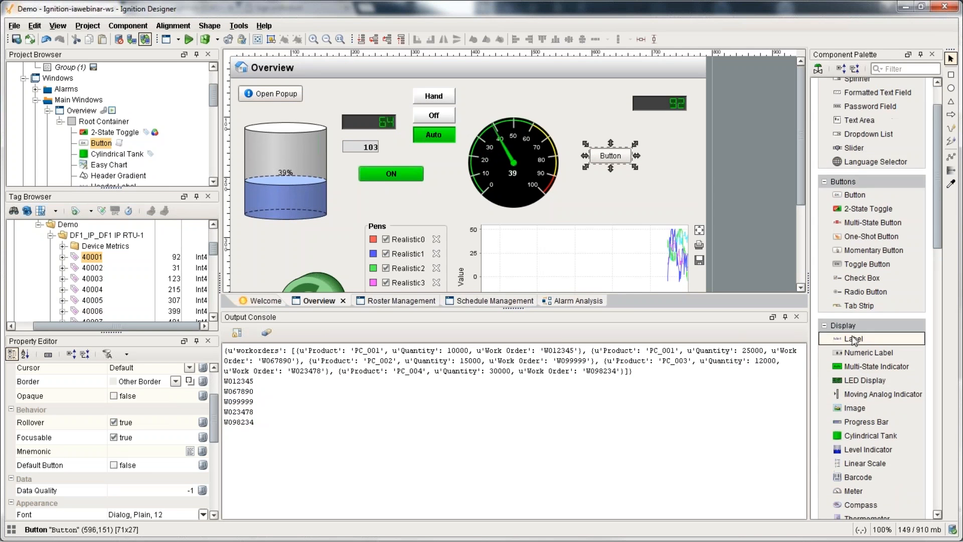
scroll(855, 321, up, 1)
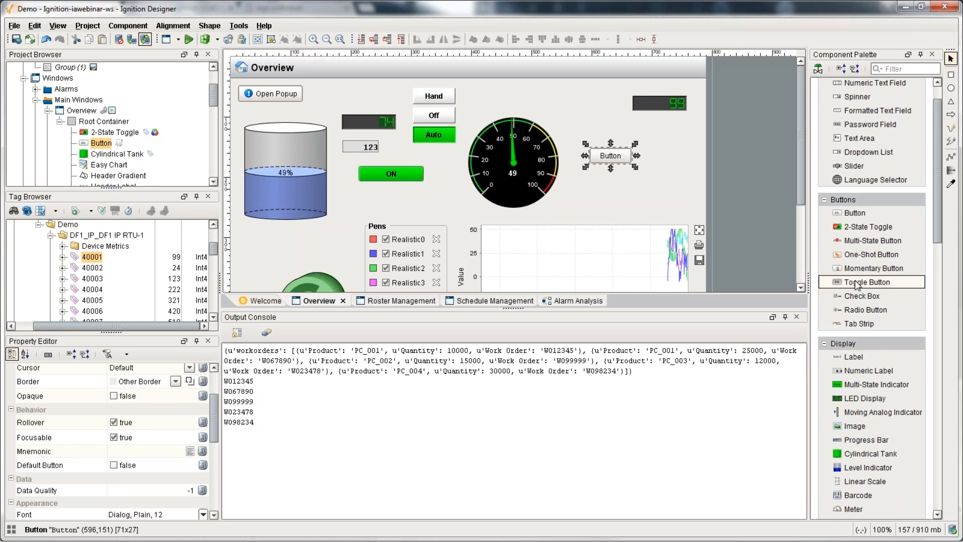
drag(859, 298, 607, 133)
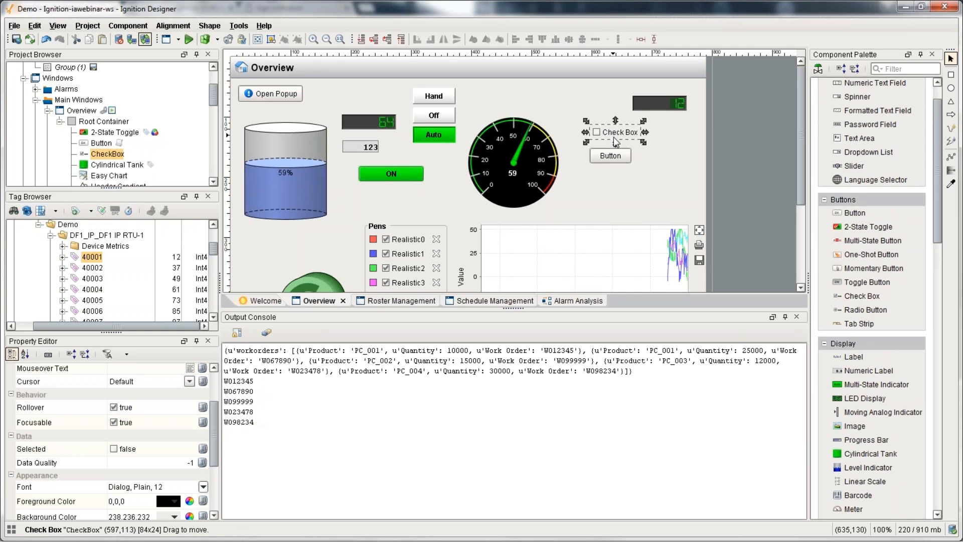
click(617, 142)
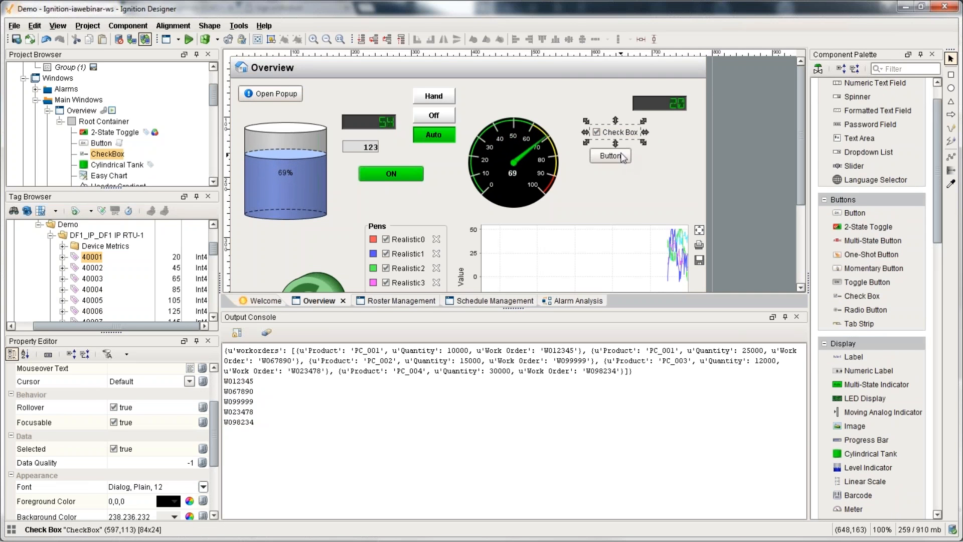
drag(630, 134, 635, 138)
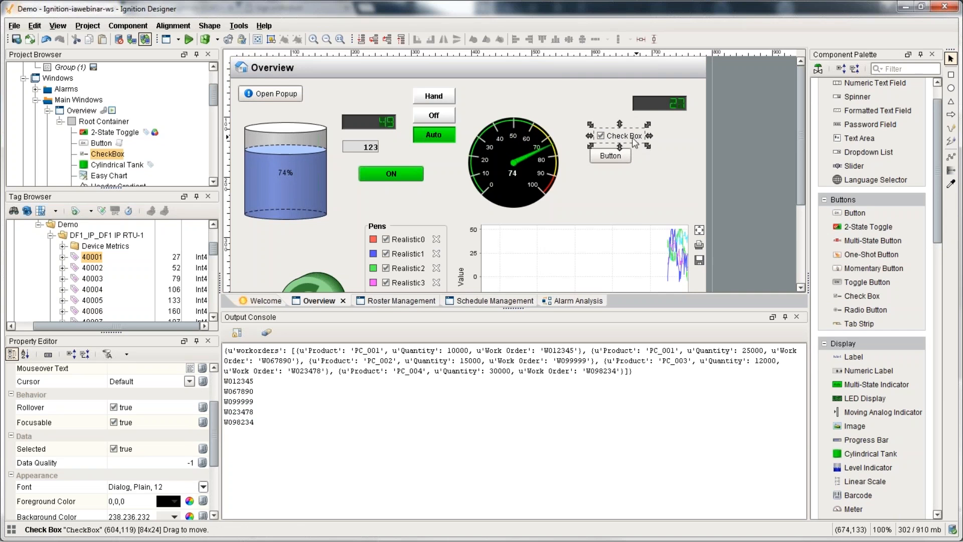
Step: Set the check box's Text to 'active', then reopen the Button's scripting
scroll(143, 446, down, 3)
click(145, 441)
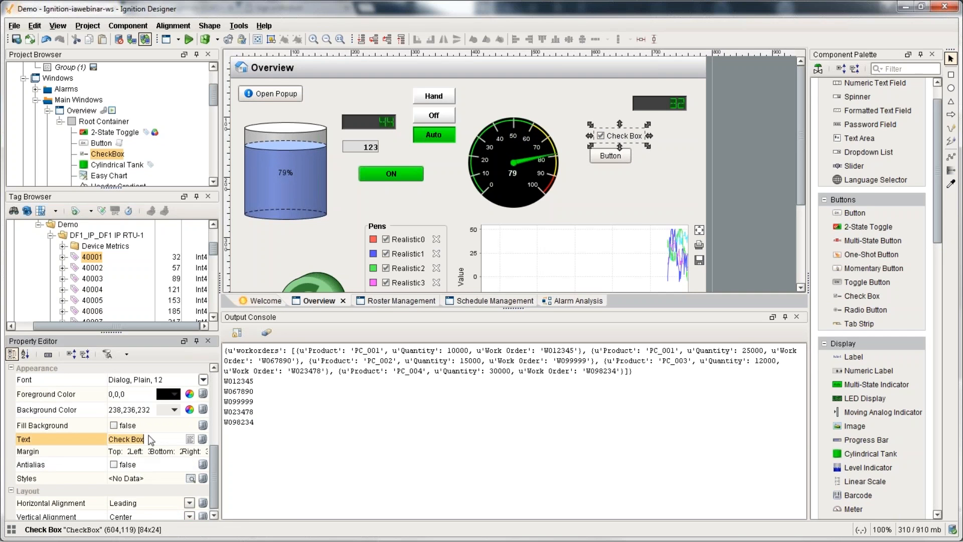
text(active)
key(Return)
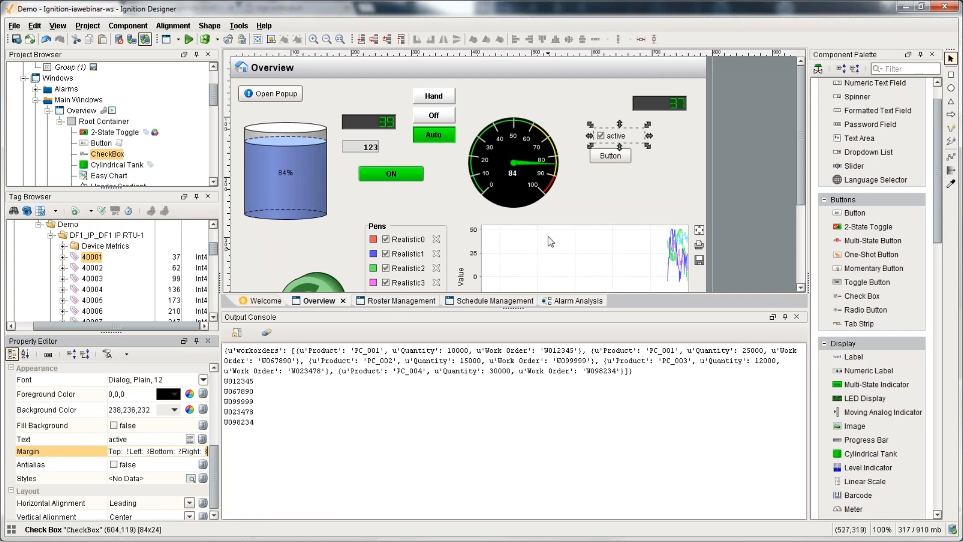
click(603, 157)
key(ctrl+j)
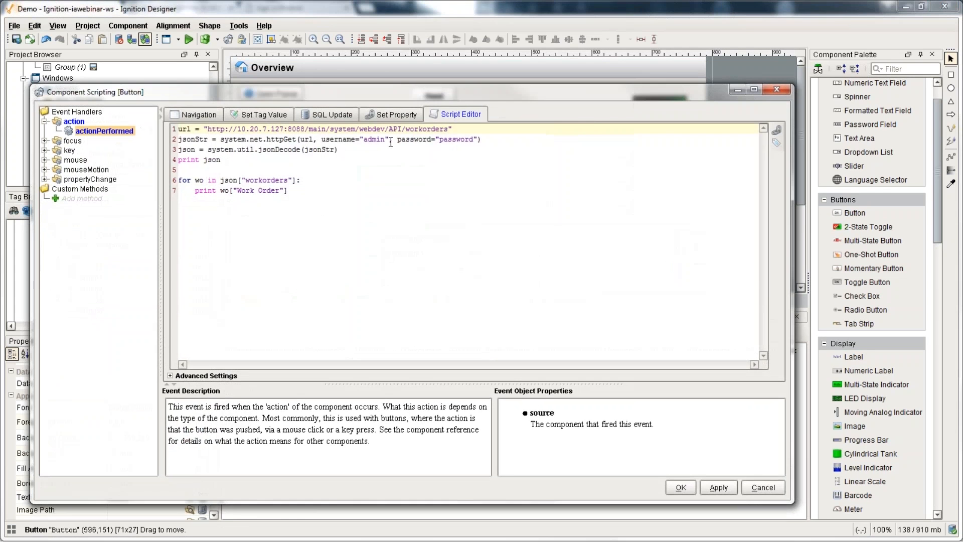
Step: Append ?active= with the CheckBox's Selected property reference to the URL and save the script
text(?acytive=)
key(BackSpace)
key(BackSpace)
key(BackSpace)
key(BackSpace)
text(ive)
click(776, 129)
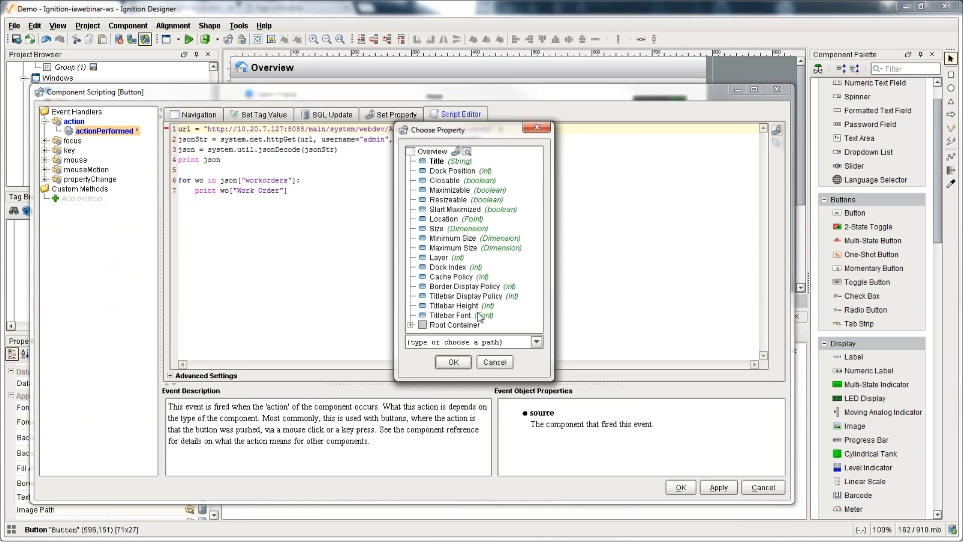
double_click(455, 325)
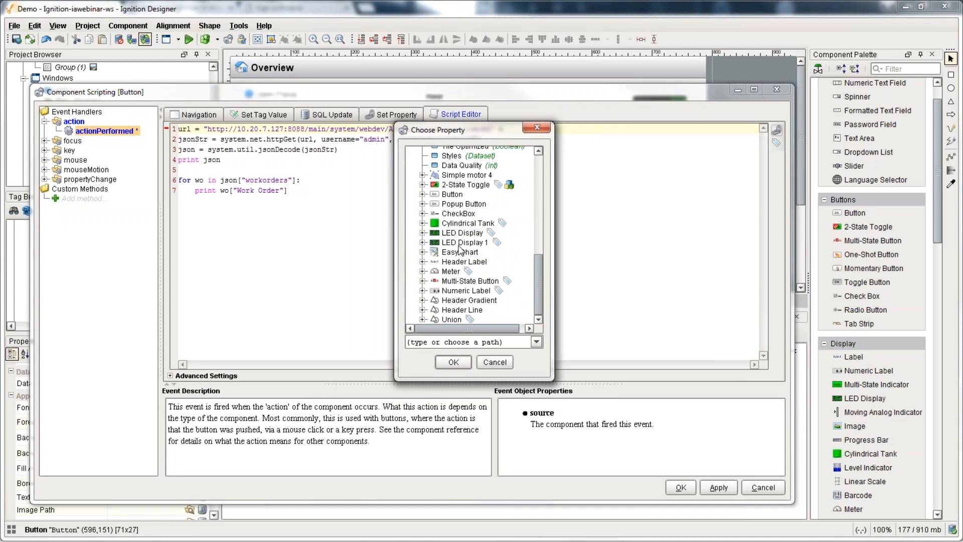
double_click(460, 214)
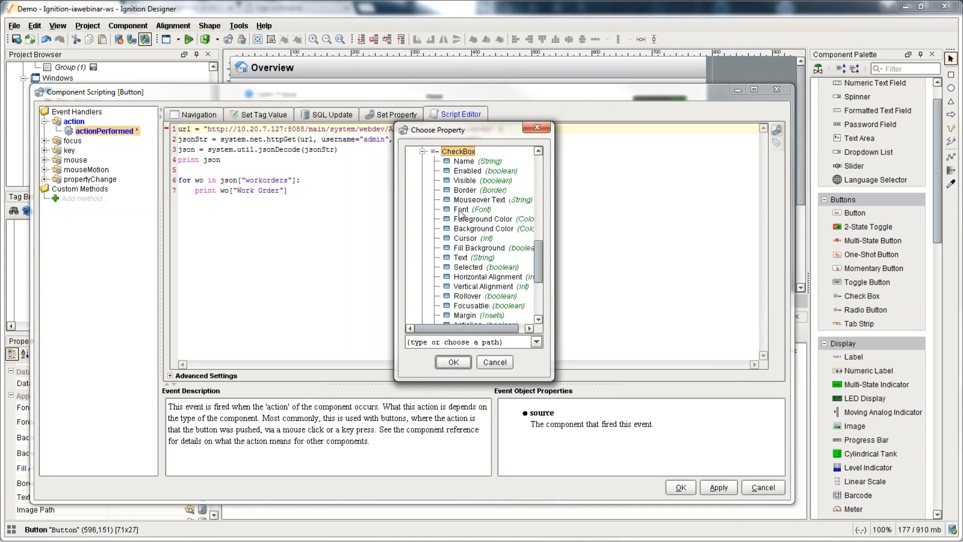
click(469, 269)
click(453, 361)
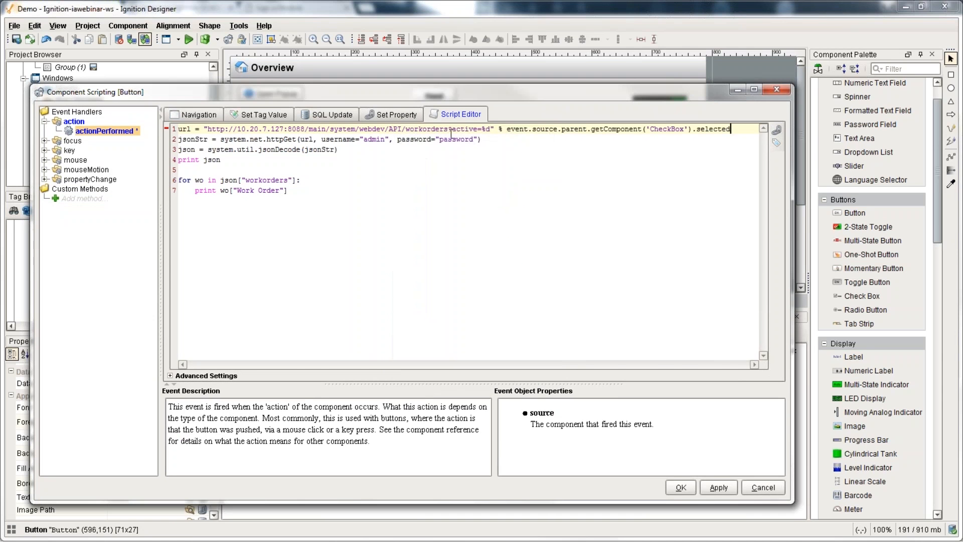
click(680, 487)
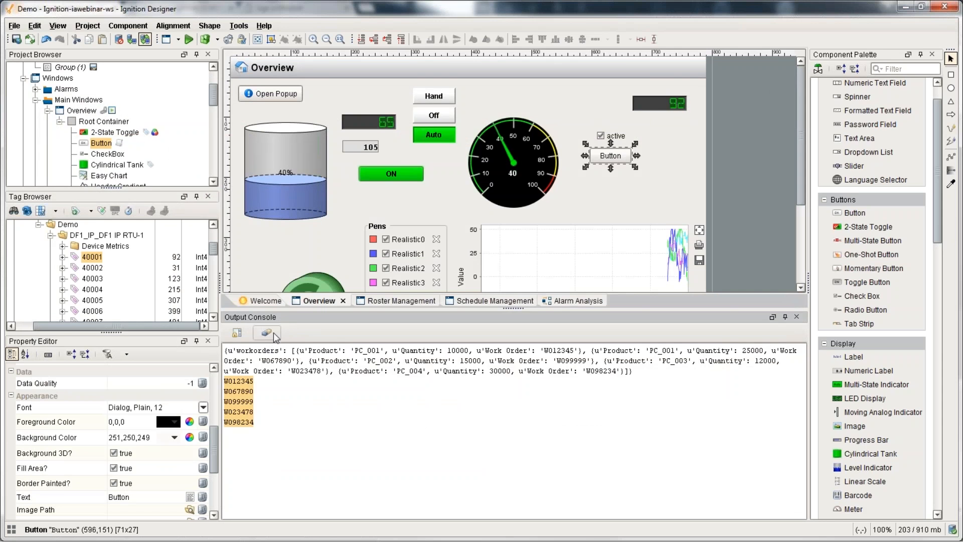
Step: In Preview with a cleared console, run the button with active unticked to list three order IDs
key(F5)
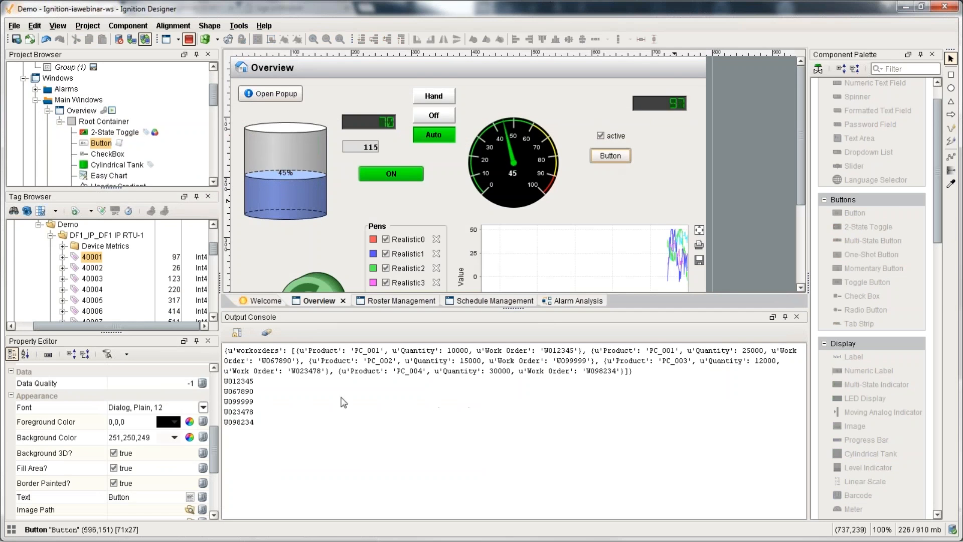
drag(301, 423, 229, 346)
click(269, 337)
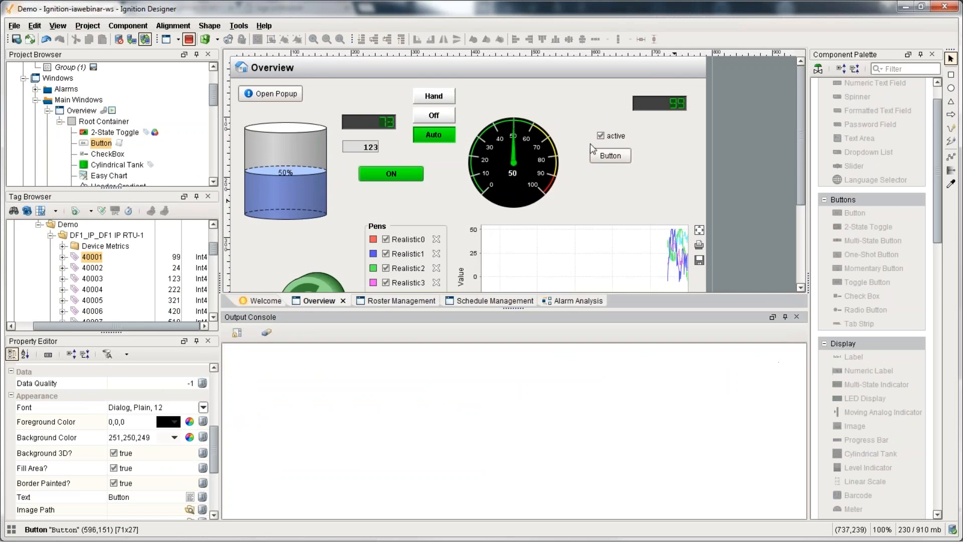
click(609, 156)
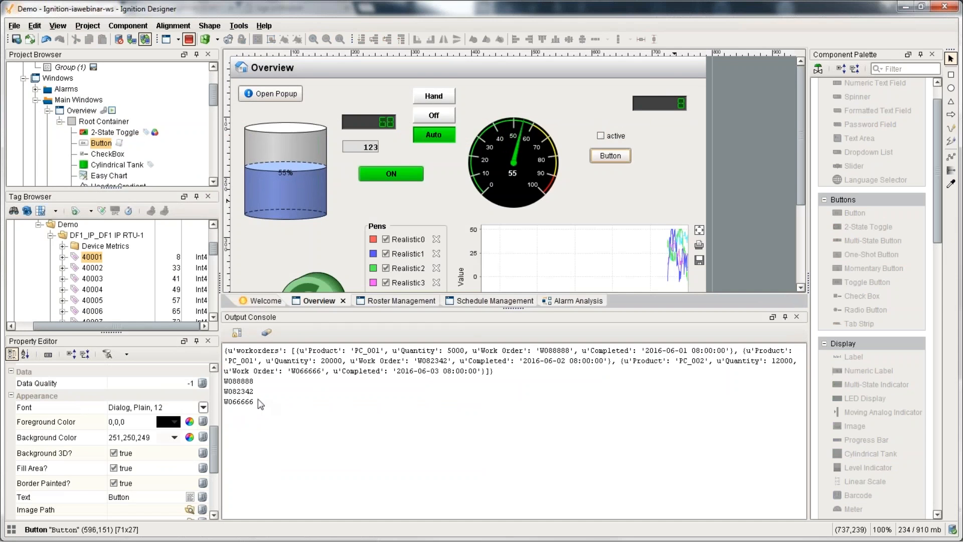
drag(276, 404, 223, 379)
Step: Tick active to list five active work order IDs, then leave Preview mode
click(609, 137)
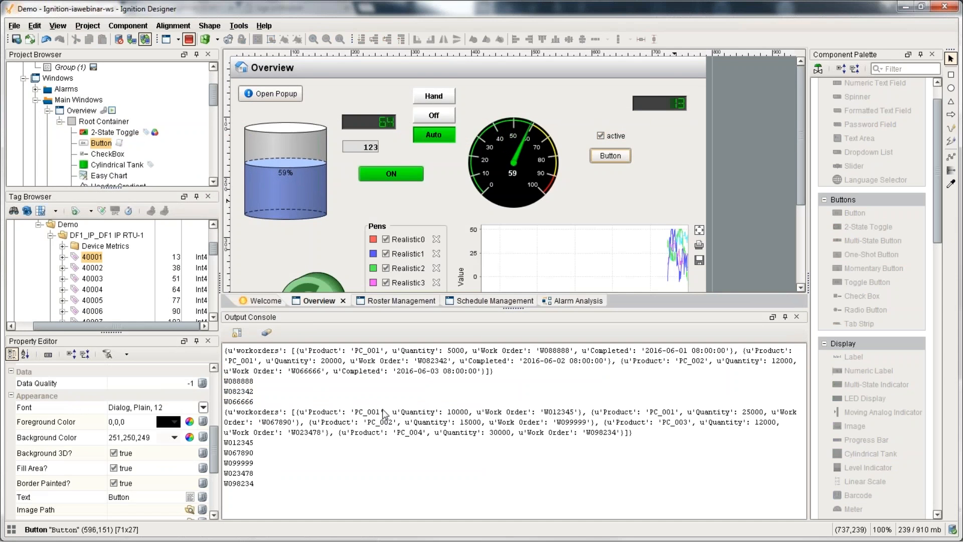
drag(257, 489, 225, 443)
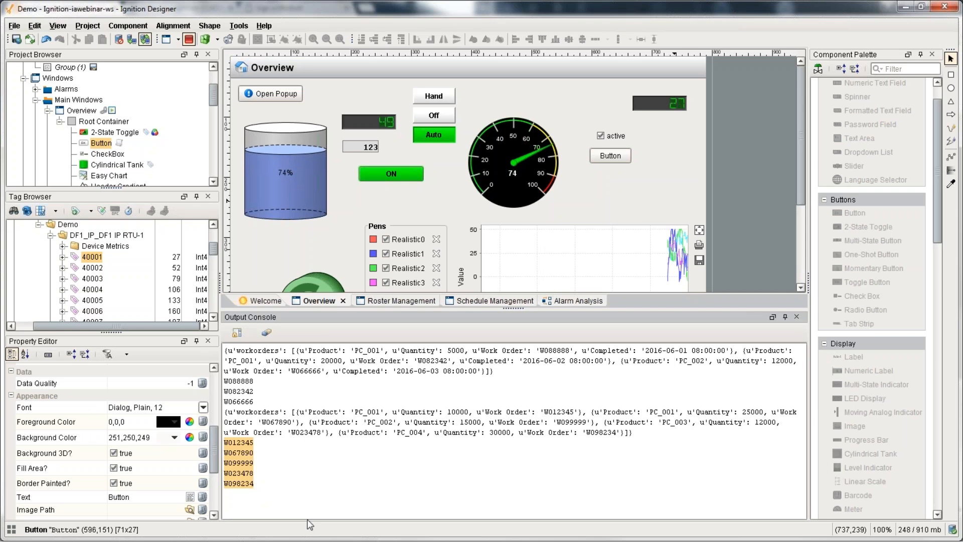
click(189, 40)
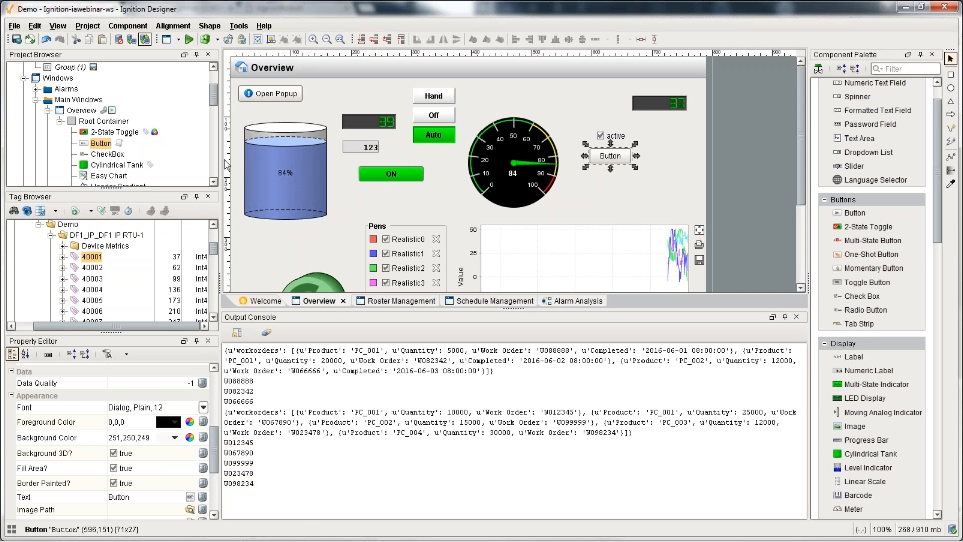
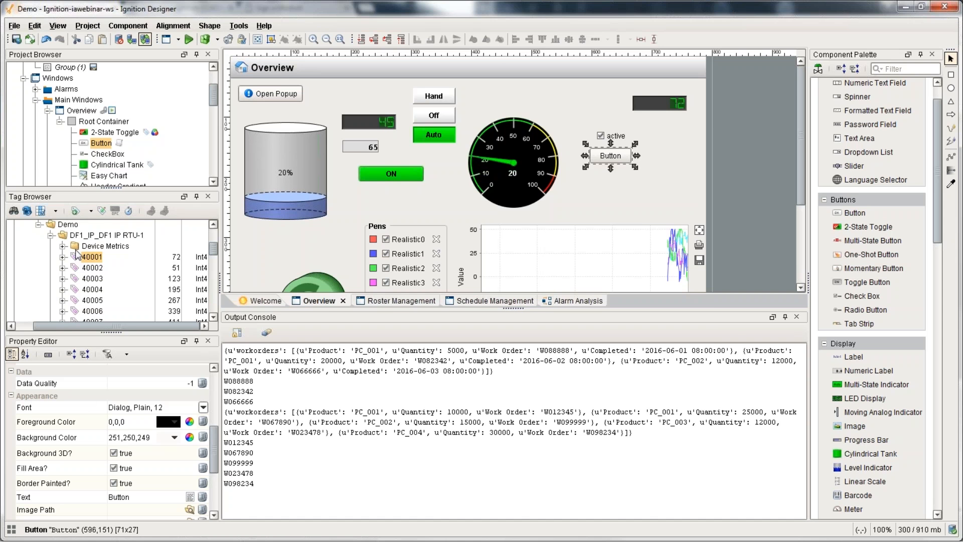
Step: Inspect tag 40001's value-change event script, then close the tag editor without changes
double_click(85, 257)
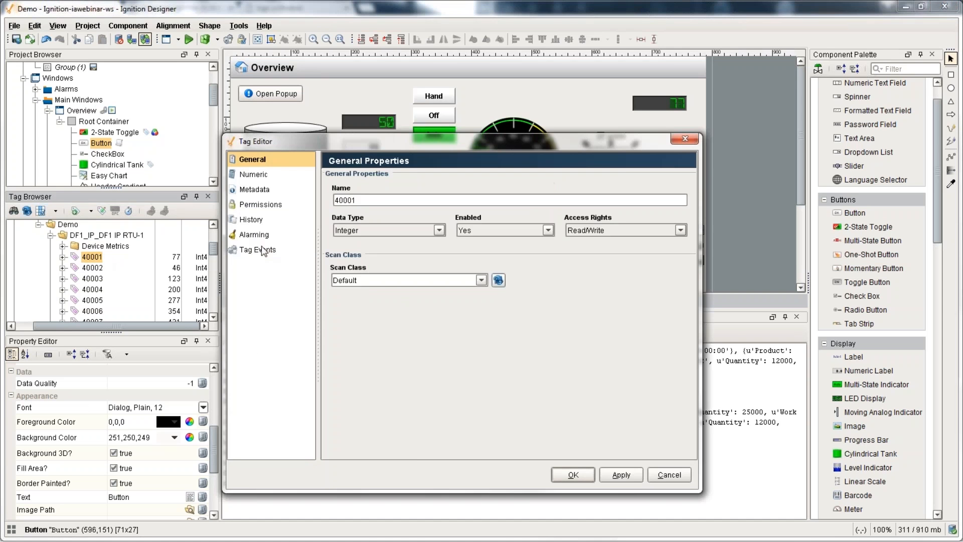
click(261, 249)
click(372, 185)
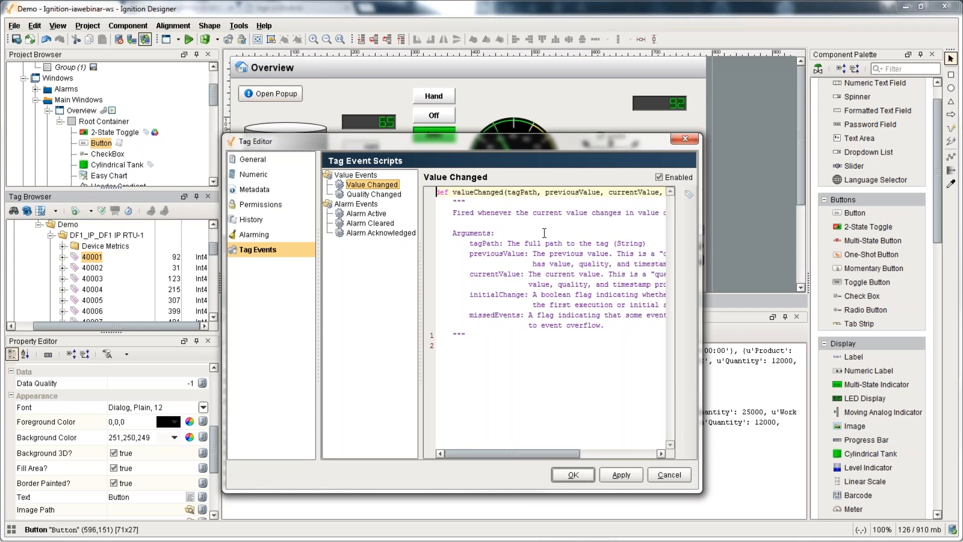
click(685, 476)
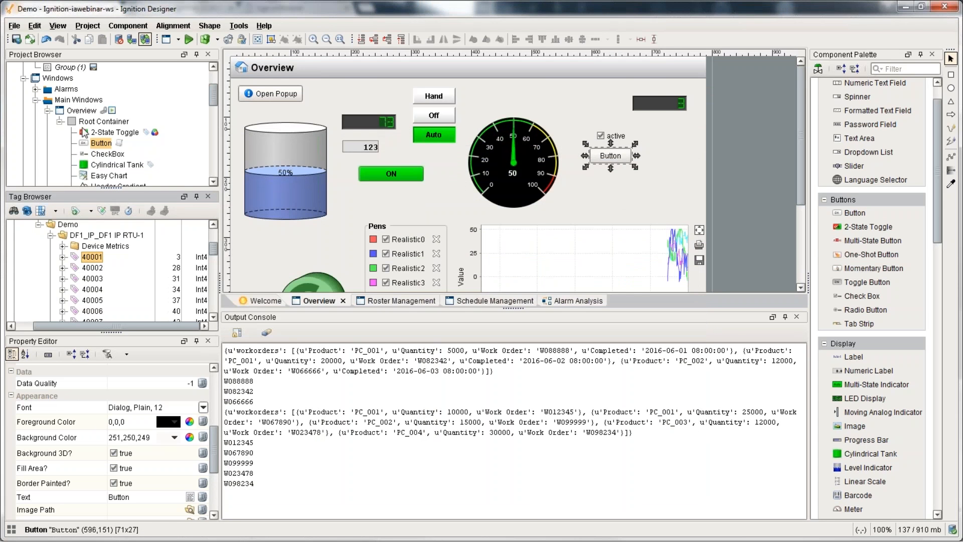
Step: Look over the Overview window's properties and the Schedule Management window
scroll(53, 140, up, 3)
double_click(54, 142)
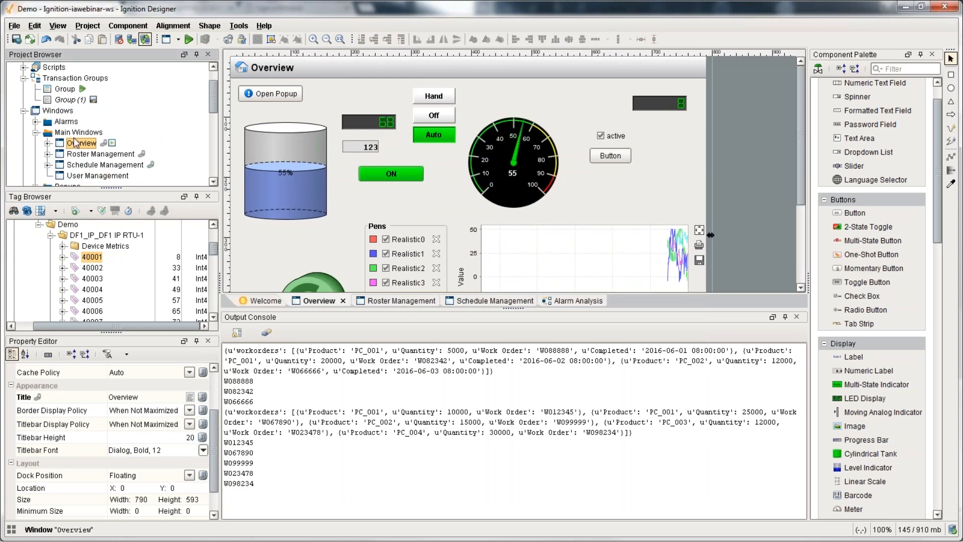
double_click(83, 165)
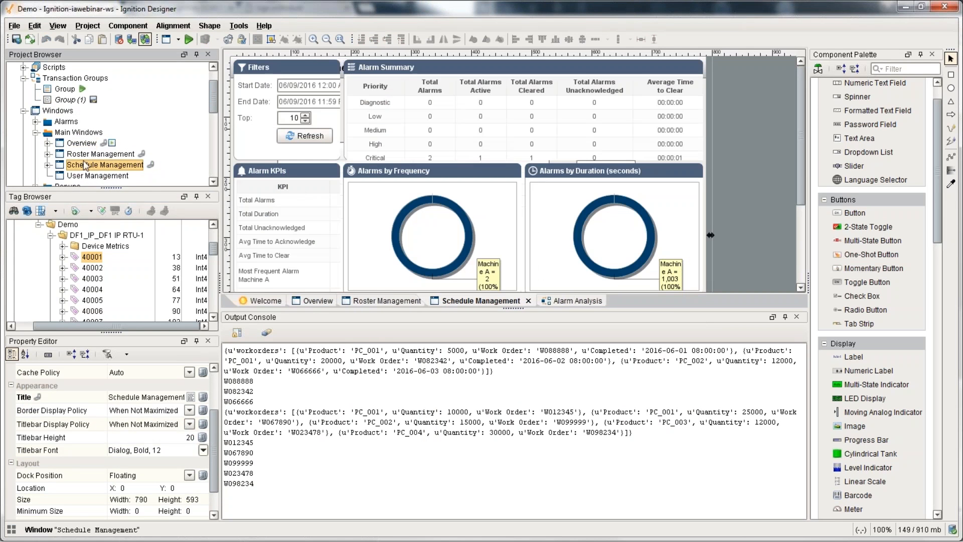
click(78, 175)
Step: Create a new main window and select the work order script lines in the Overview window
right_click(69, 133)
click(120, 173)
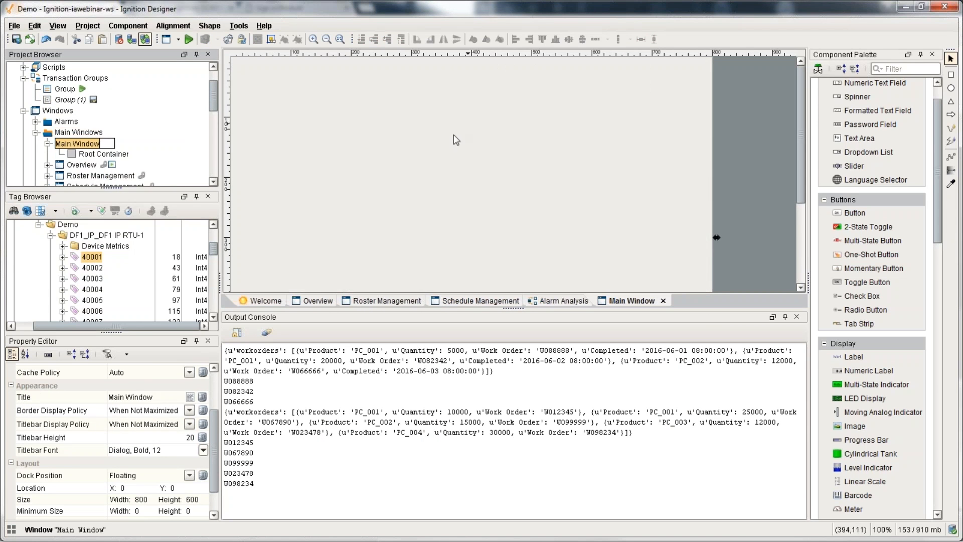
double_click(103, 168)
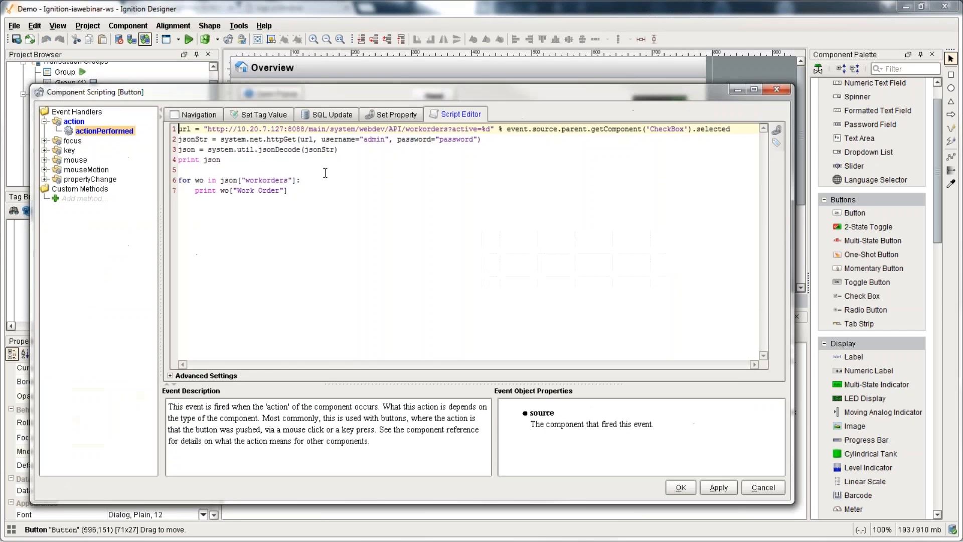
drag(307, 193, 179, 129)
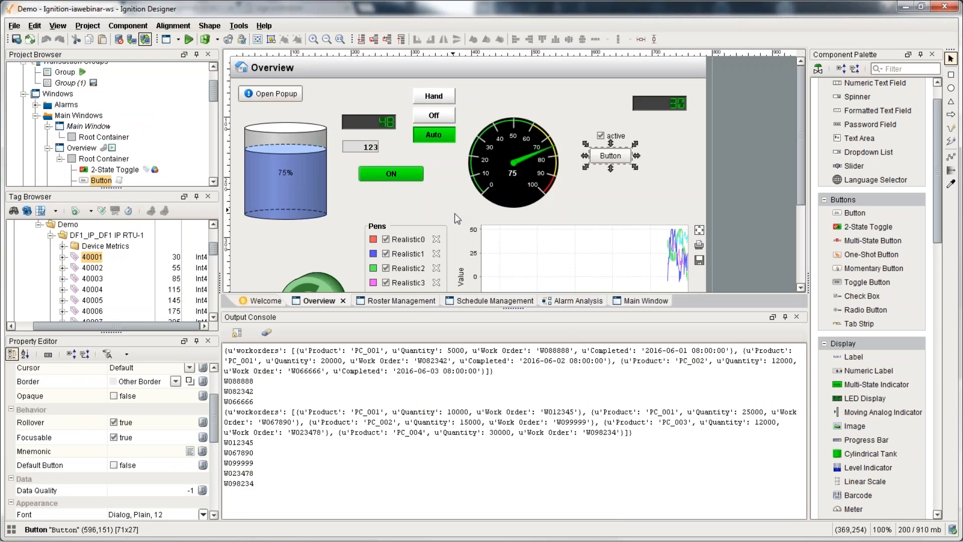
Step: Place a Power Table on the new Main Window and nudge it into place
click(644, 301)
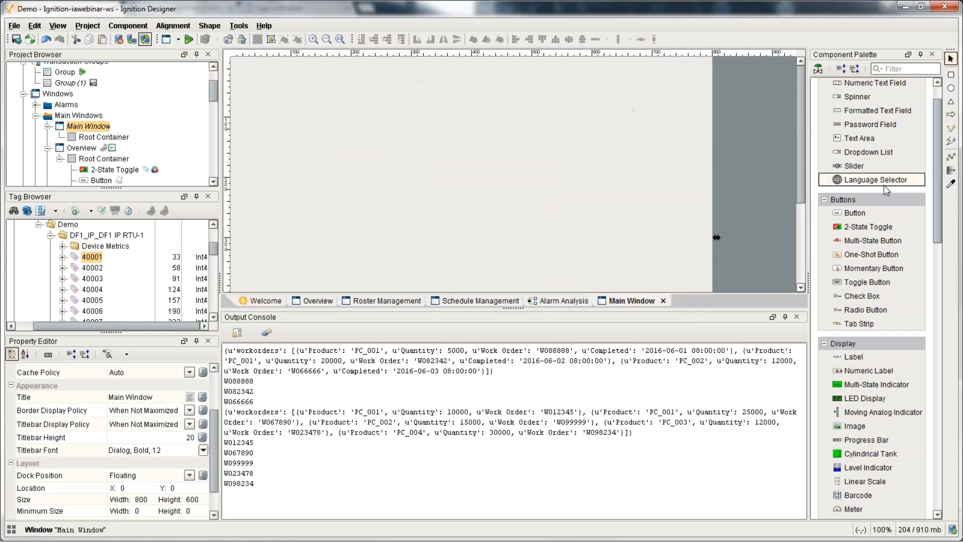
scroll(905, 215, down, 10)
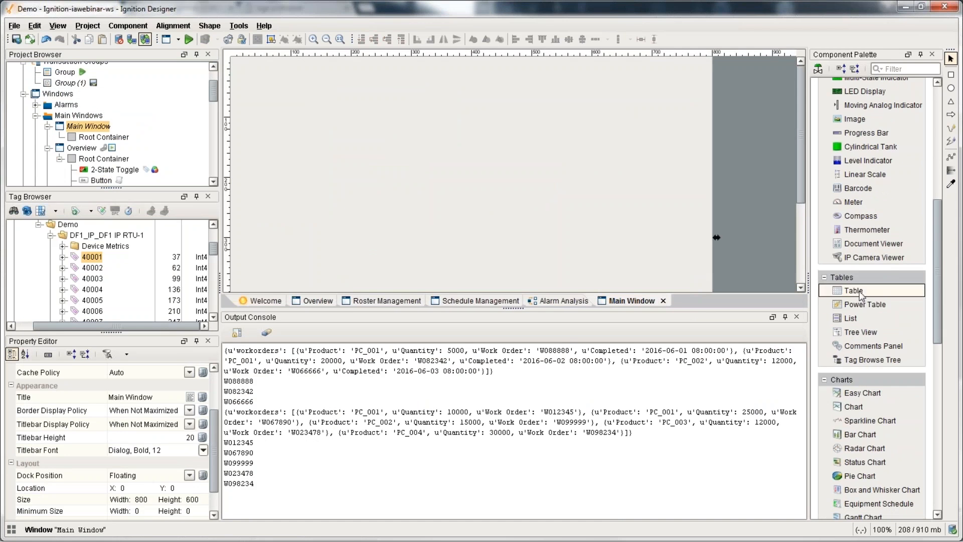
click(865, 304)
click(271, 94)
drag(351, 131, 375, 121)
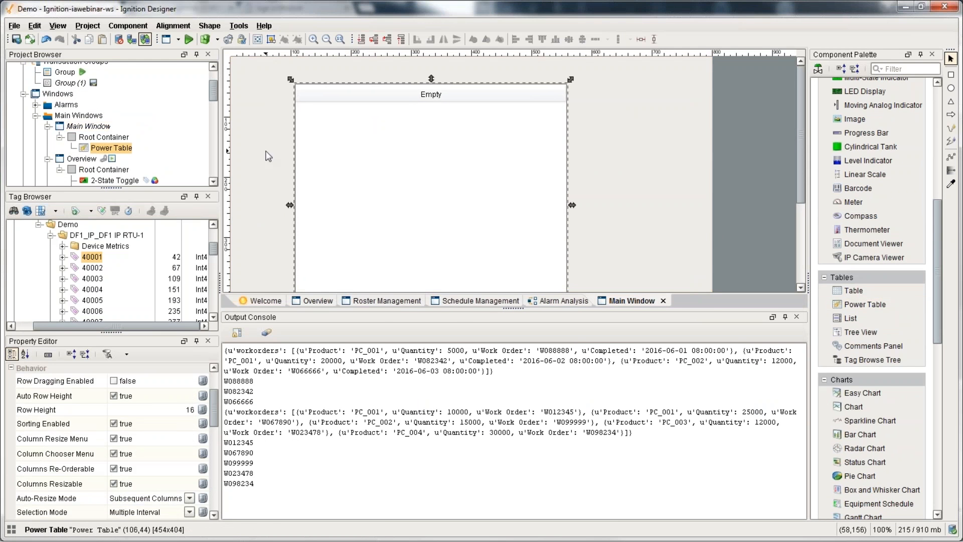
right_click(359, 198)
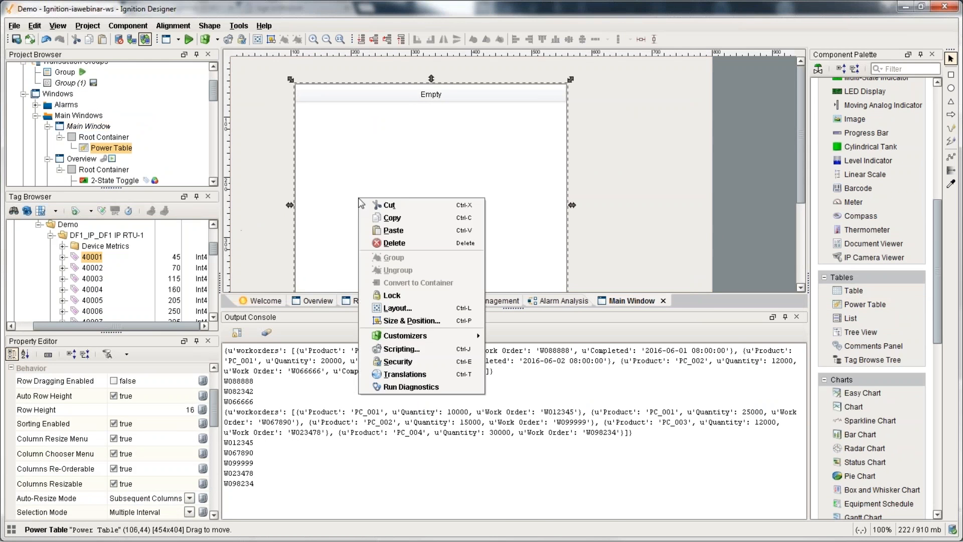
Step: Add a custom method getWorkOrders to the Power Table and paste in the work order code
click(454, 347)
click(75, 266)
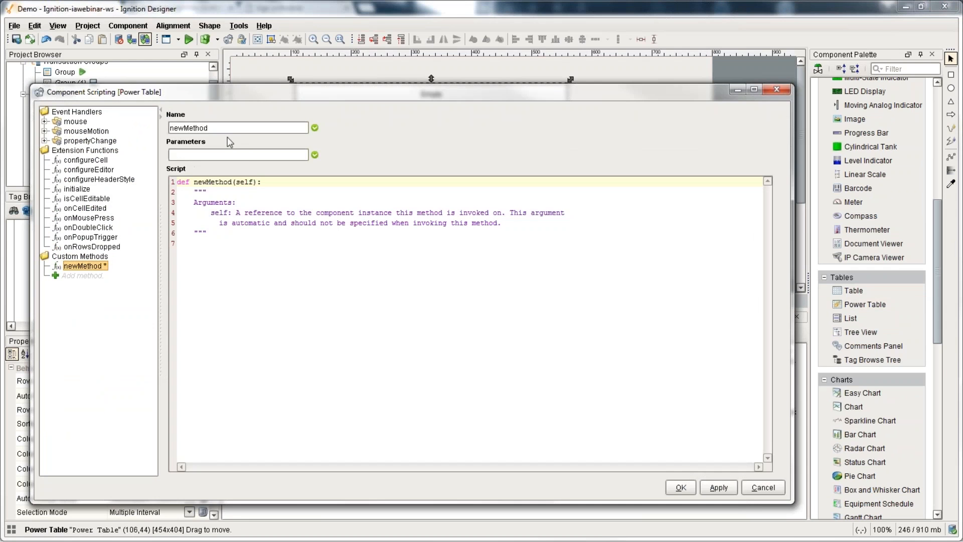
text(getWork)
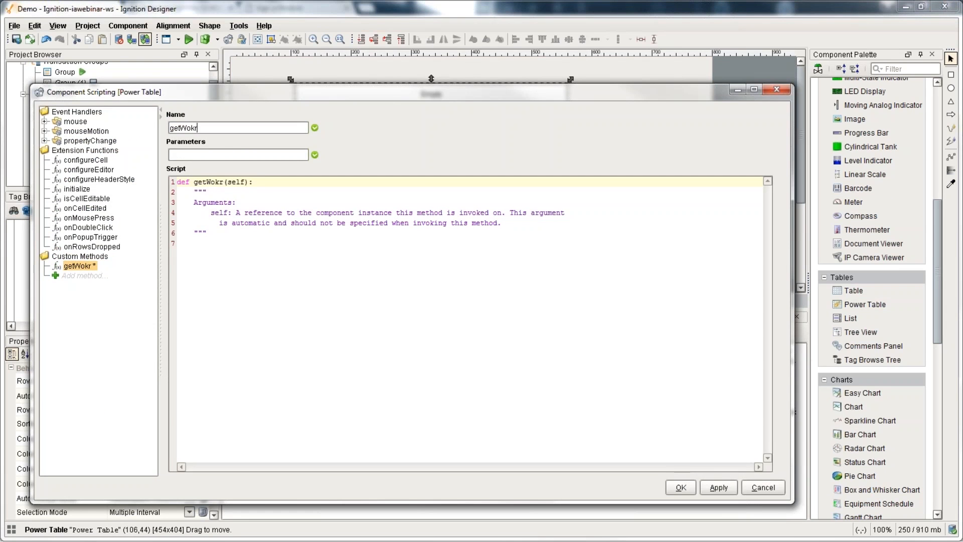
text(Orders)
click(258, 323)
key(ctrl+v)
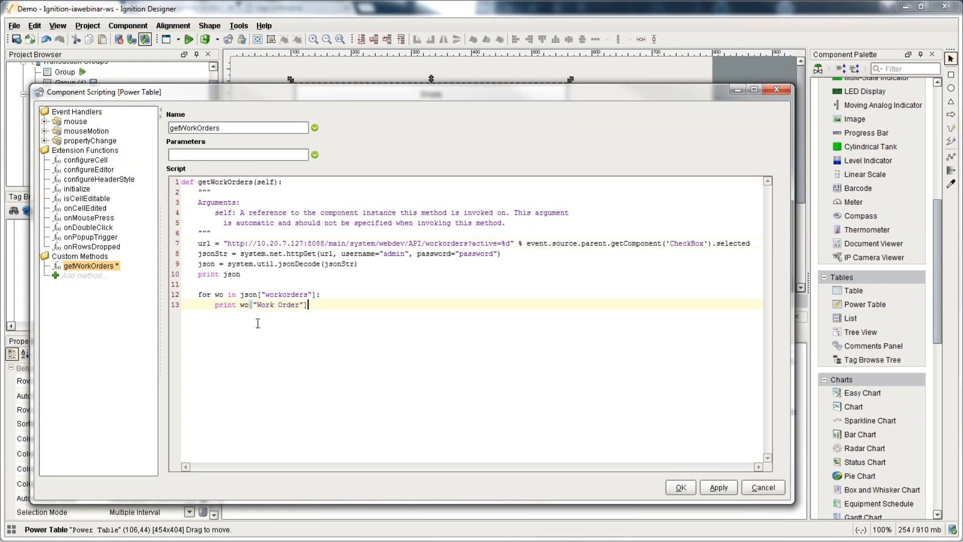
Step: Strip the checkbox formatting from the URL line and delete the print json line
click(509, 243)
key(BackSpace)
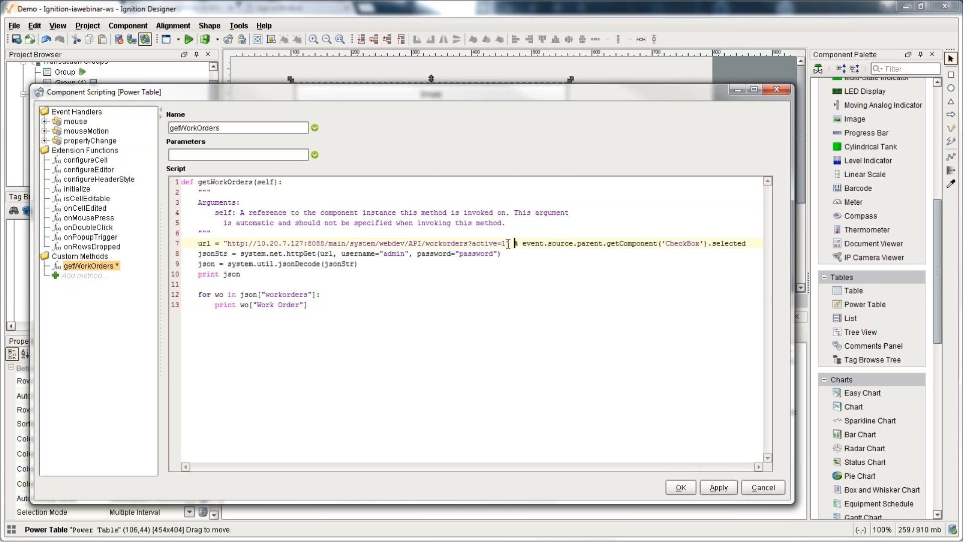
key(shift+End)
key(Delete)
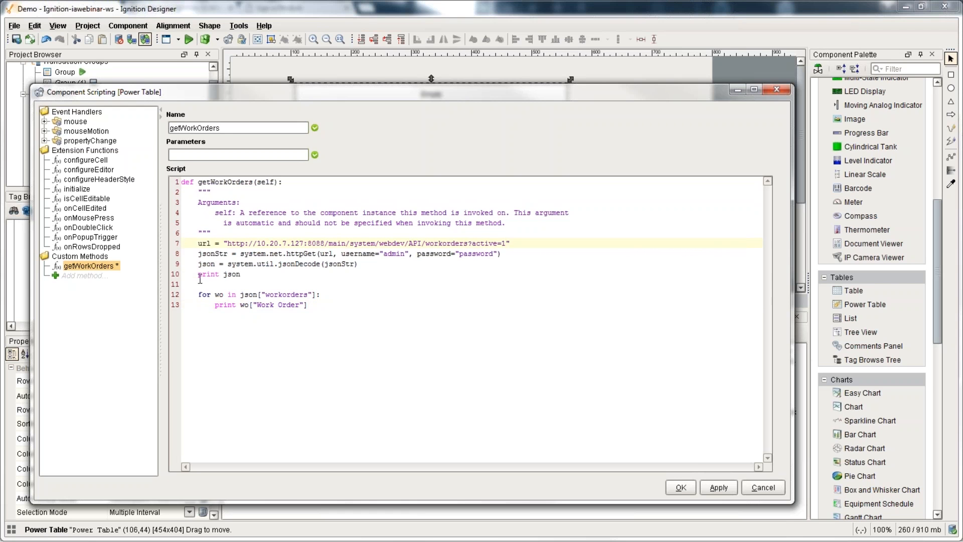
drag(199, 276, 203, 296)
key(Delete)
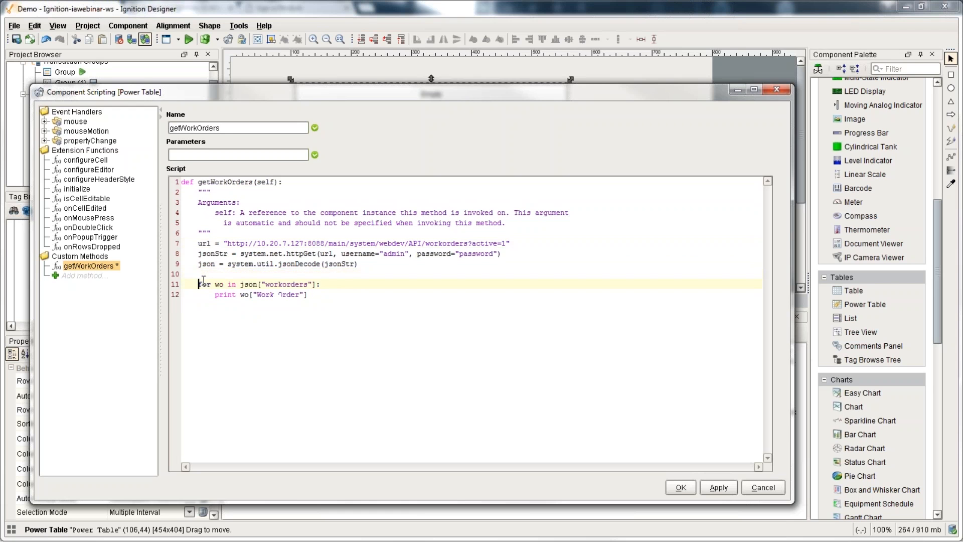
Step: Replace the loop's print with data.append of each order's Work Order, Product and Quantity
double_click(225, 295)
text(data.append()
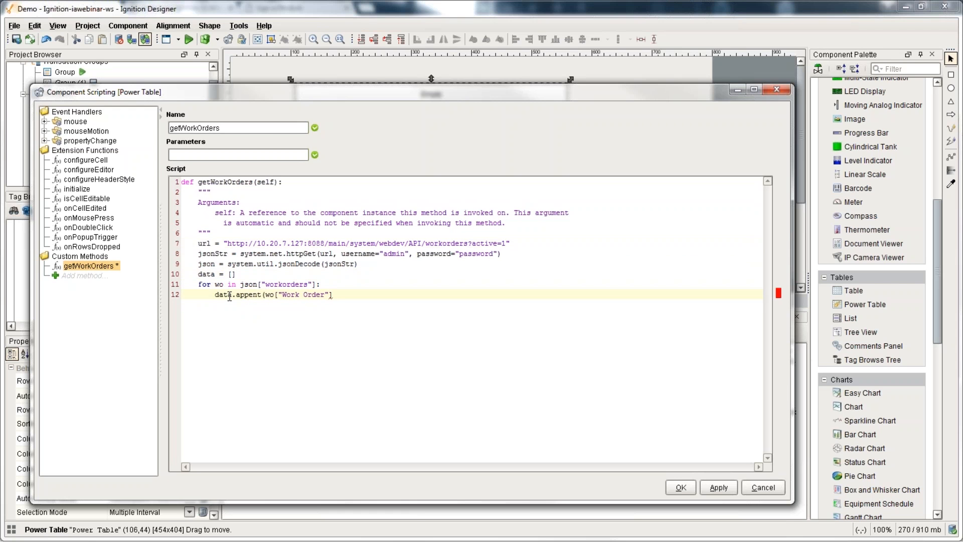
key(Delete)
key(shift+End)
key(ctrl+c)
text([,)
key(ctrl+v)
text(]))
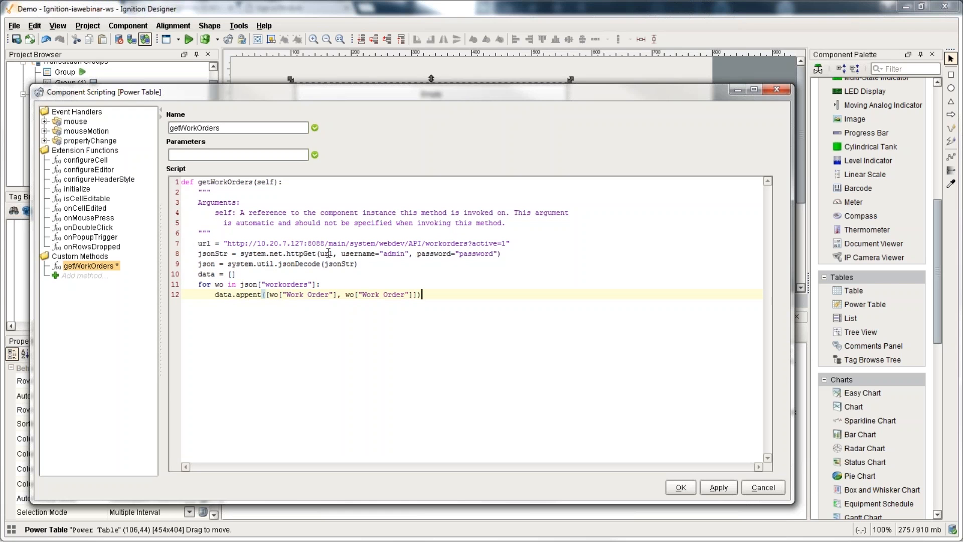
double_click(367, 295)
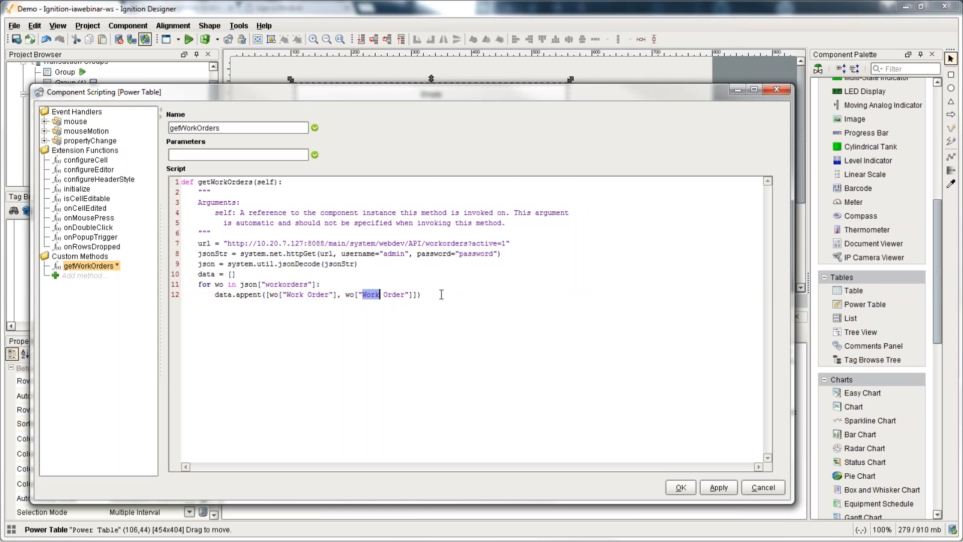
key(shift+Right)
key(shift+Right)
key(shift+Right)
key(shift+Right)
text({)
text(roduc)
text(,)
text( wo["Quan)
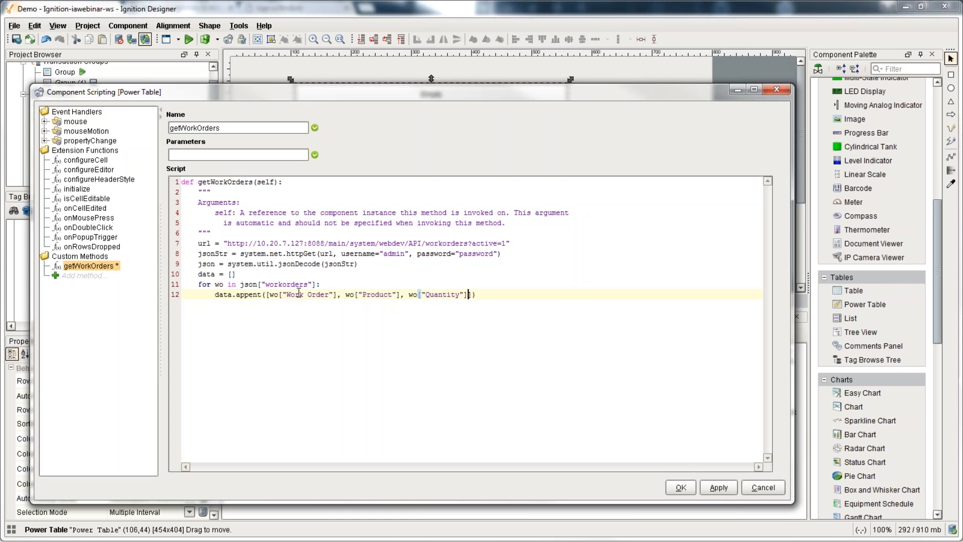
click(259, 295)
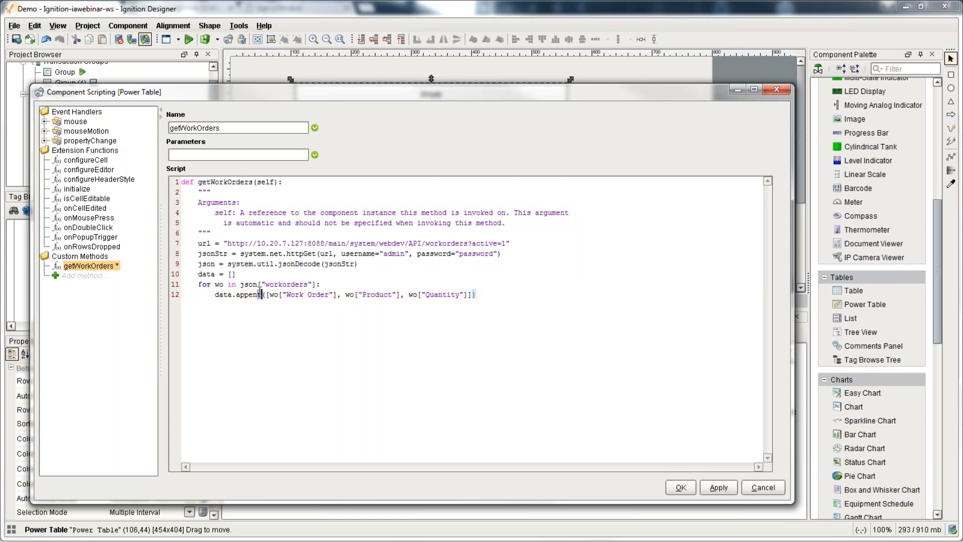
Step: Return system.dataset.toDataSet with headers "Work Order", "Product", "Quantity" and data
key(Return)
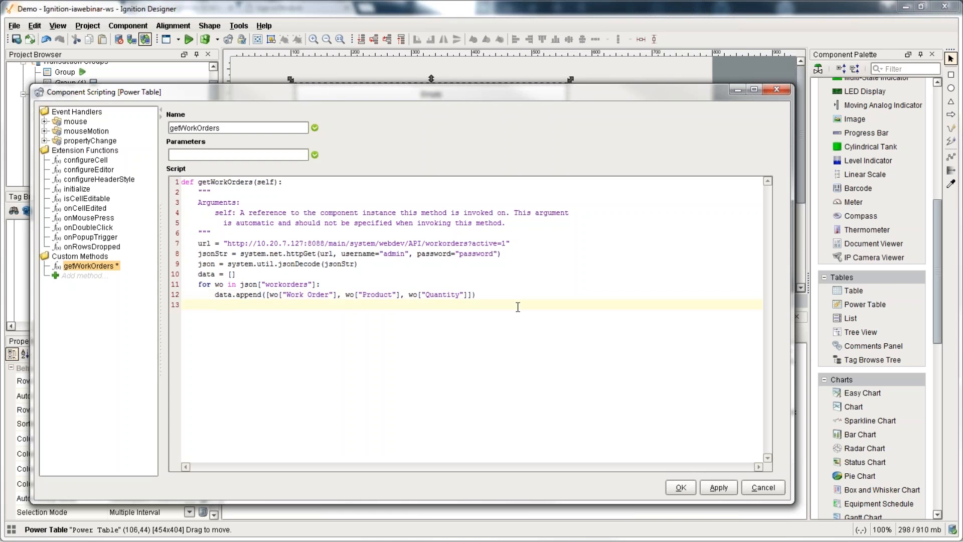
text(return system.dataset.to)
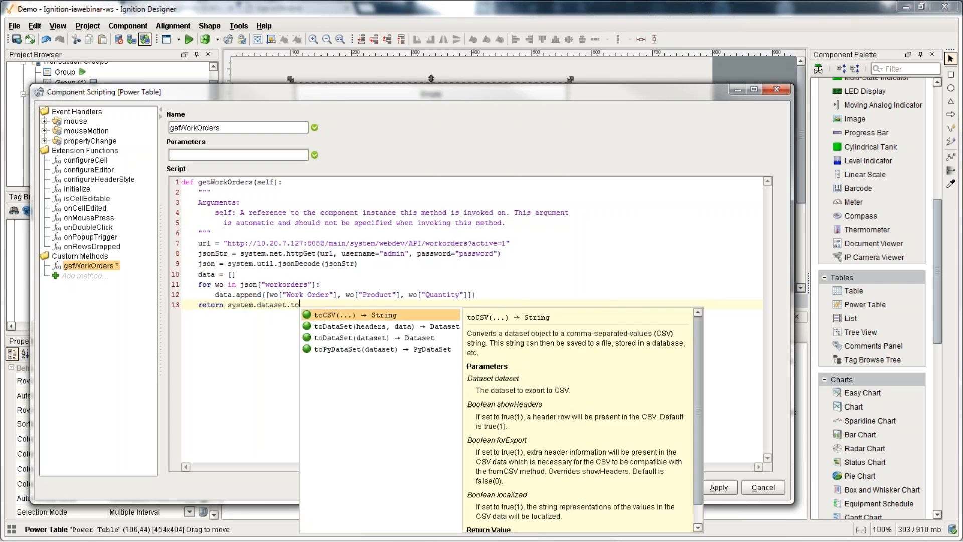
key(Down)
key(Return)
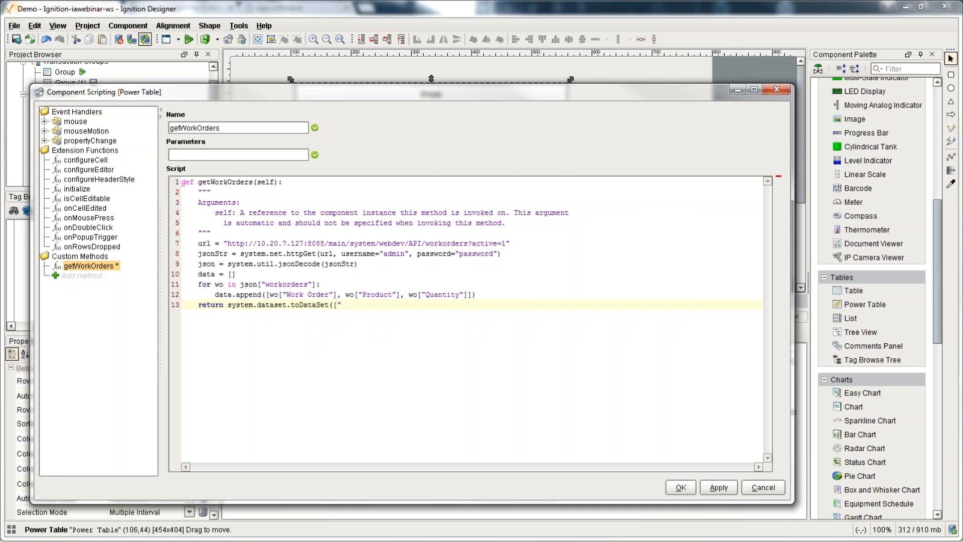
text(Work Order", "Product", "Quantity")
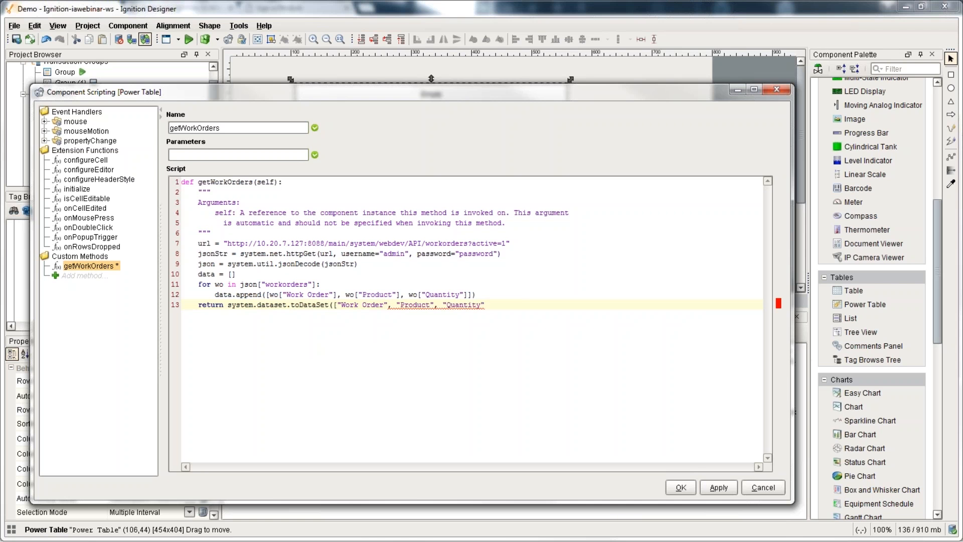
text(], data))
Step: Review the method's last lines, then save it and close the scripting window
drag(279, 243, 343, 305)
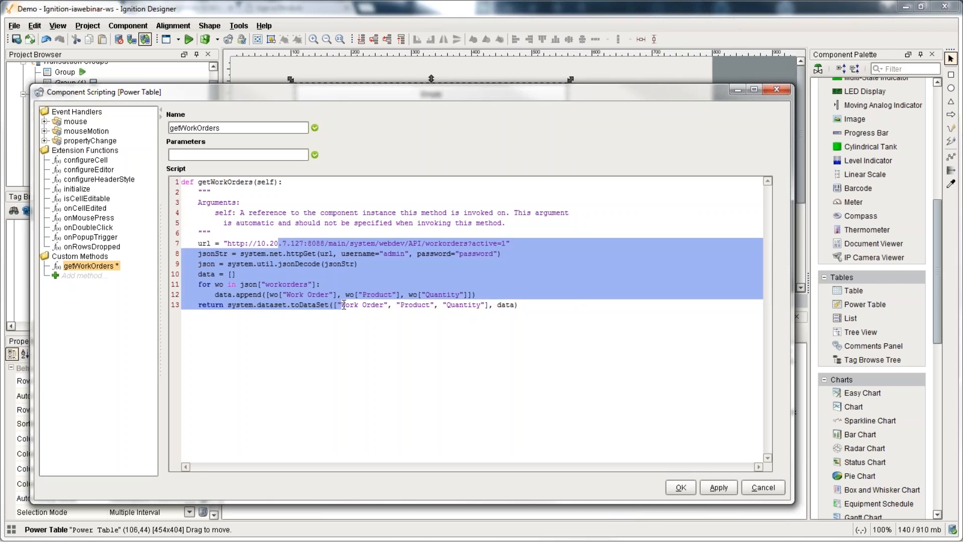
click(200, 275)
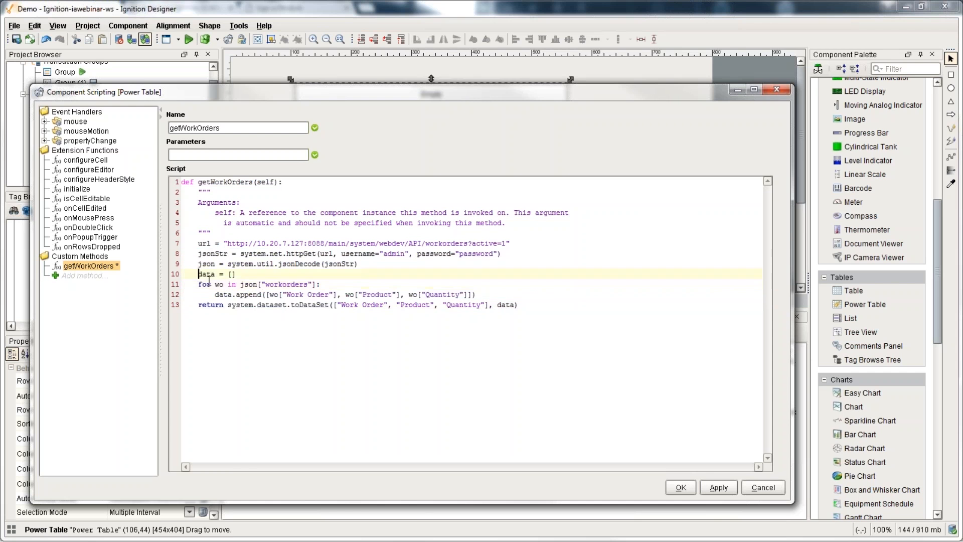
drag(208, 279, 546, 304)
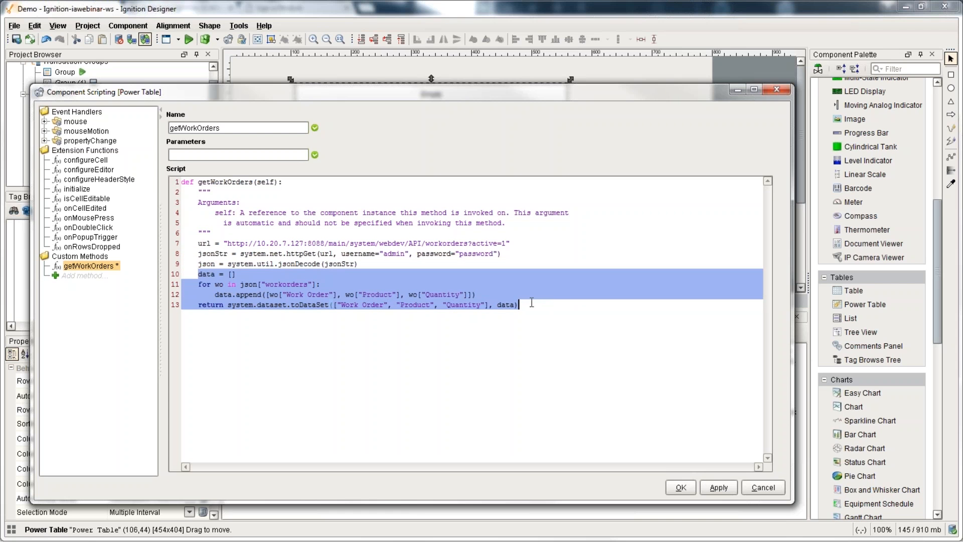
click(680, 487)
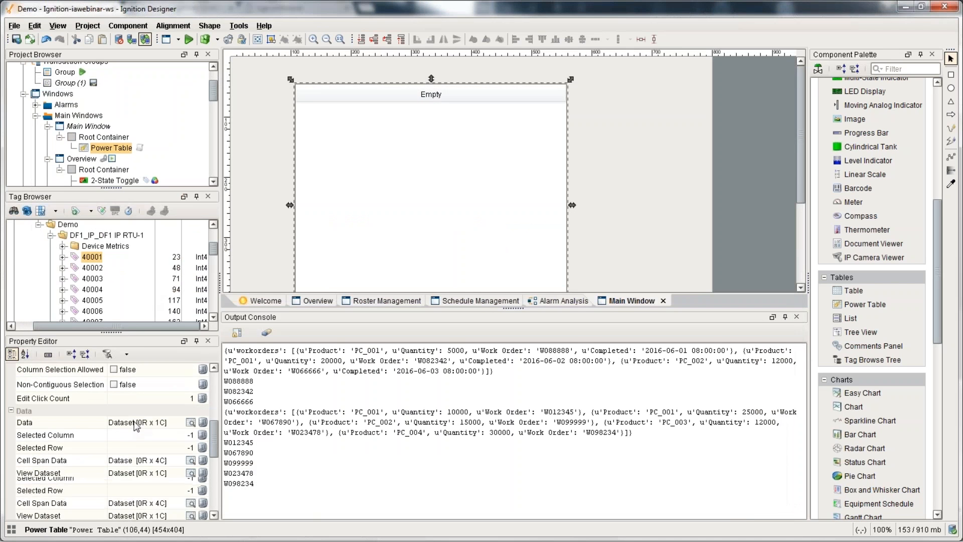
Step: Bind the table's Data to the expression runScript("self.getWorkOrders", 0)
click(203, 422)
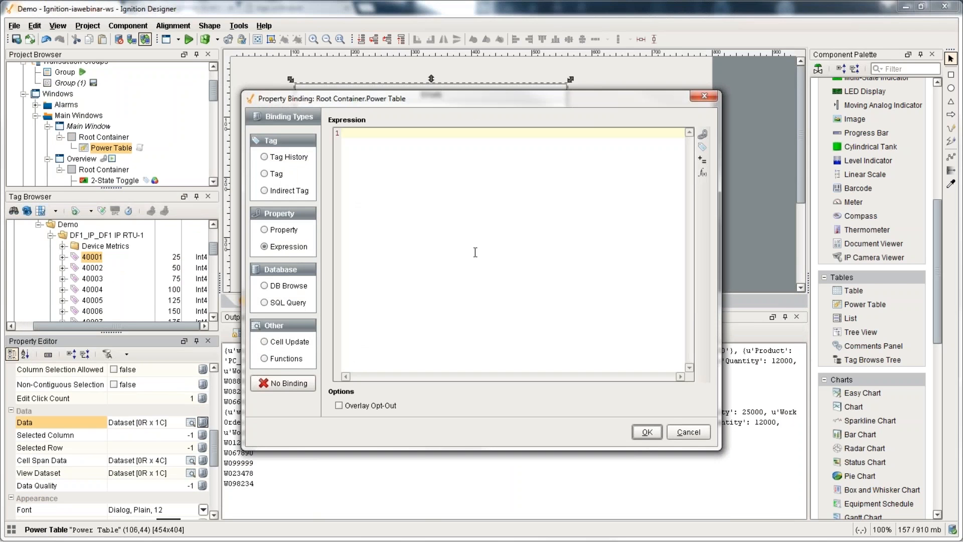
text(runScrupt)
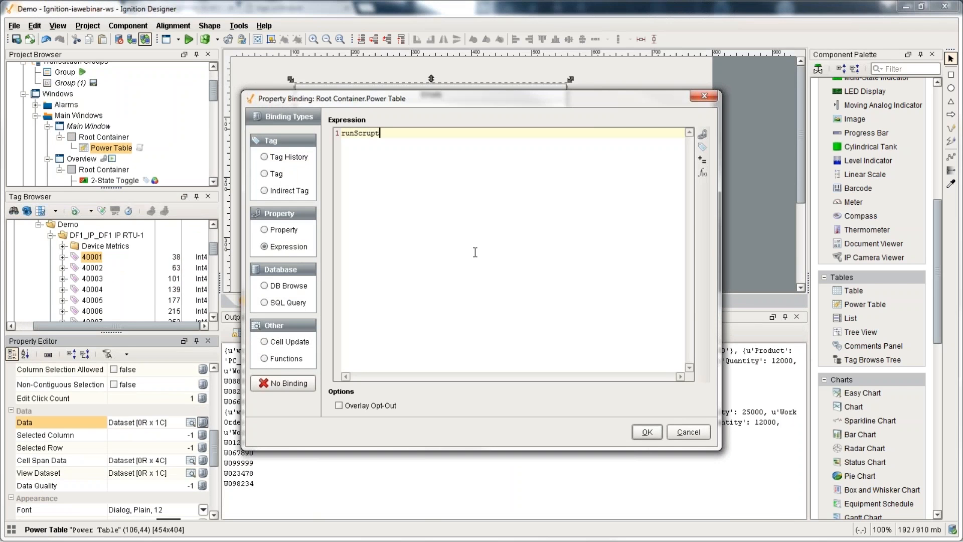
key(BackSpace)
key(BackSpace)
key(BackSpace)
text(ipt("self.getWorkOr)
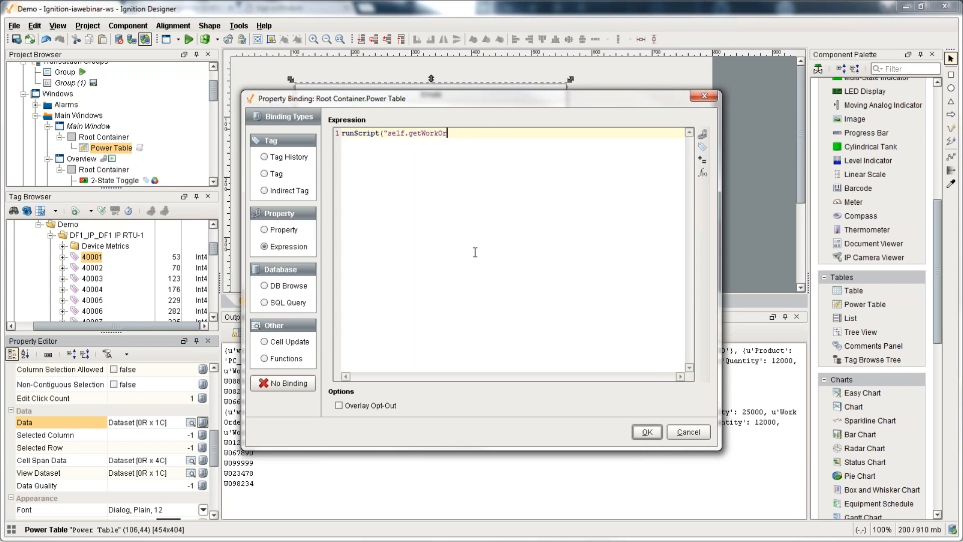
text(ders", 0))
click(647, 432)
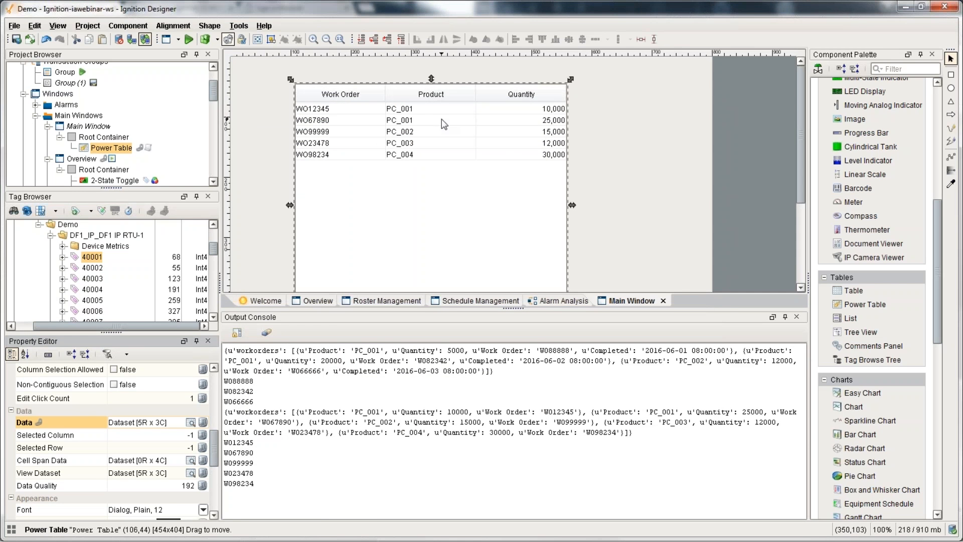
Step: Move the populated Power Table slightly down and to the right
drag(549, 147, 696, 189)
scroll(859, 271, up, 5)
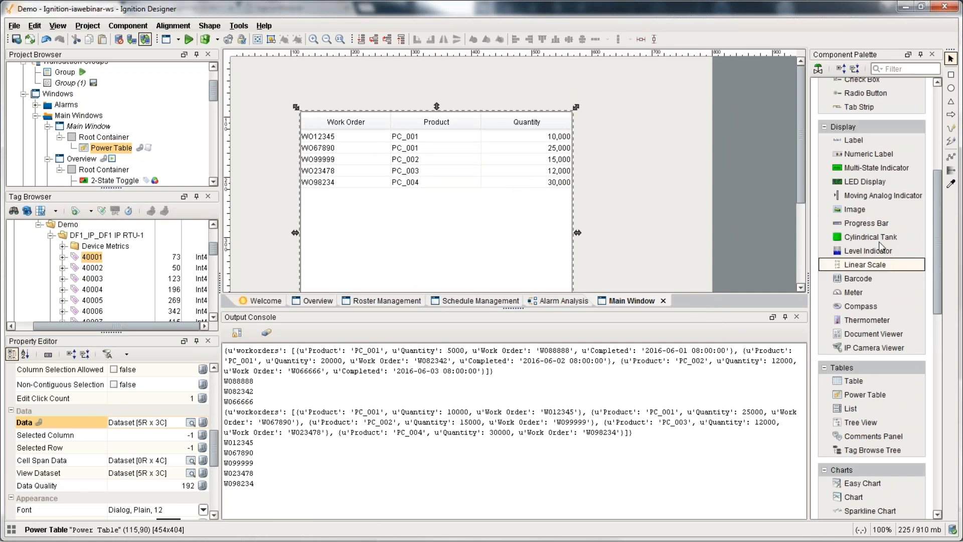
scroll(859, 271, up, 2)
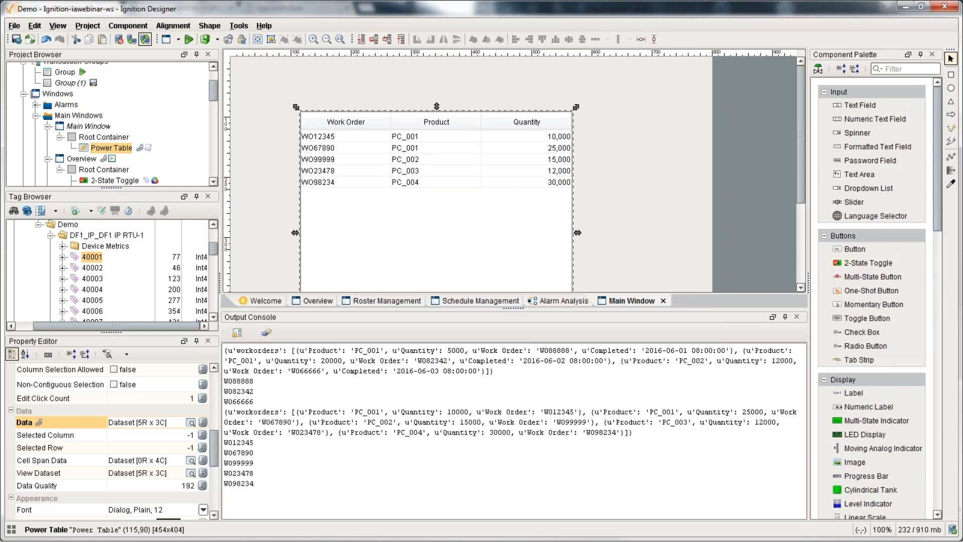
scroll(858, 271, down, 5)
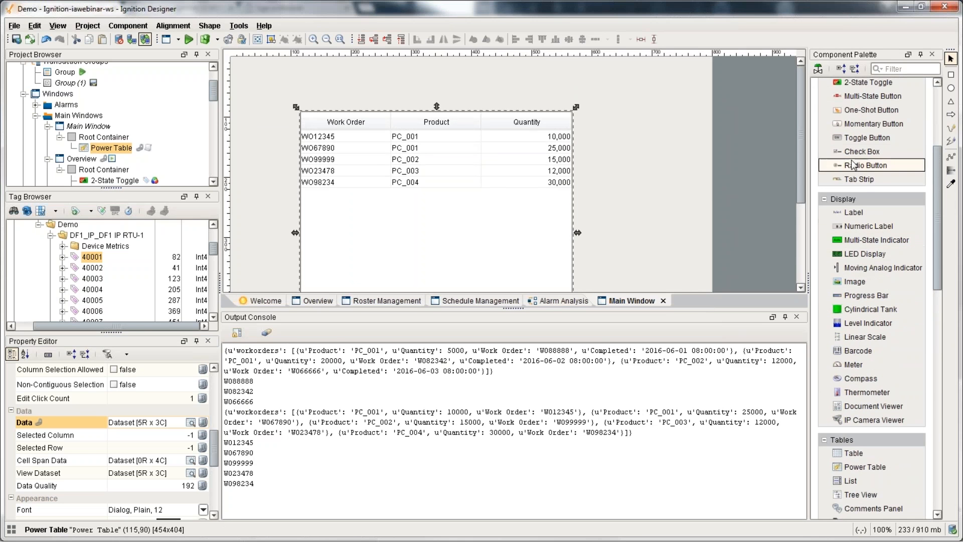
Step: Add a Check Box above the Power Table and reselect the table
drag(861, 152, 349, 109)
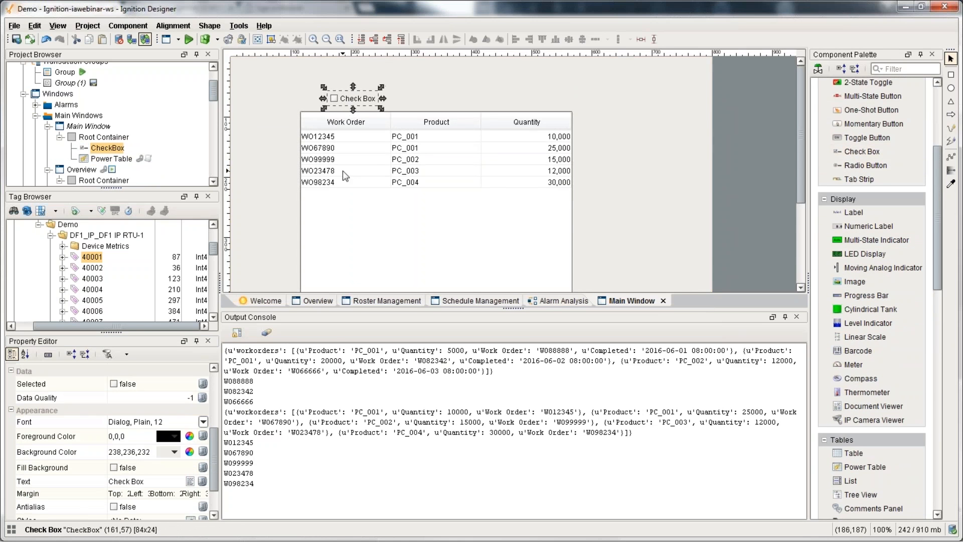
click(342, 162)
scroll(166, 439, down, 3)
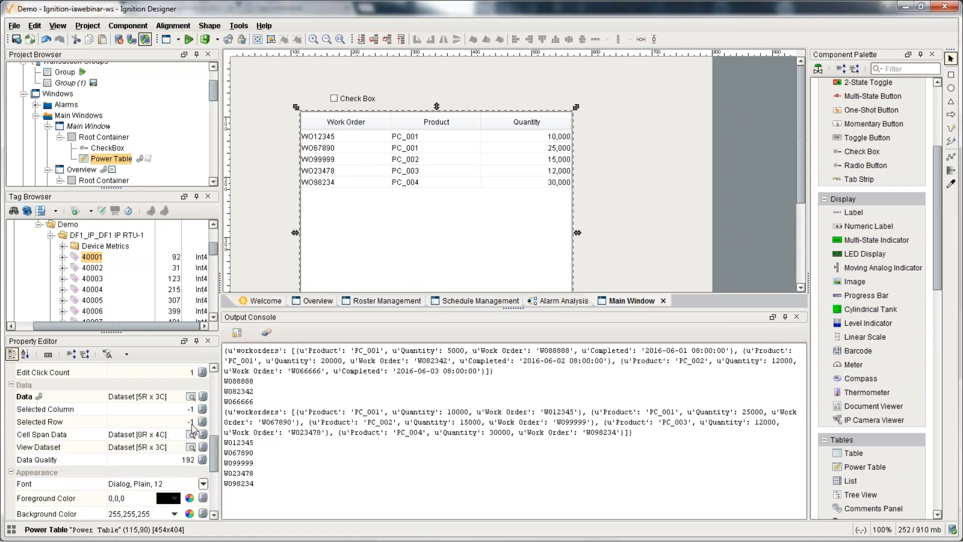
click(203, 396)
click(688, 432)
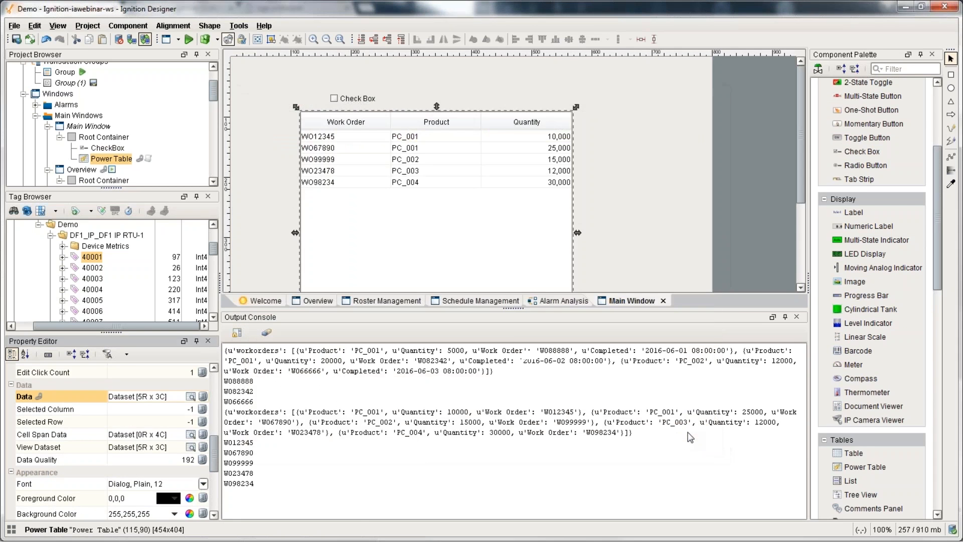
Step: Give getWorkOrders an active parameter and format the URL with % active
key(ctrl+j)
click(88, 266)
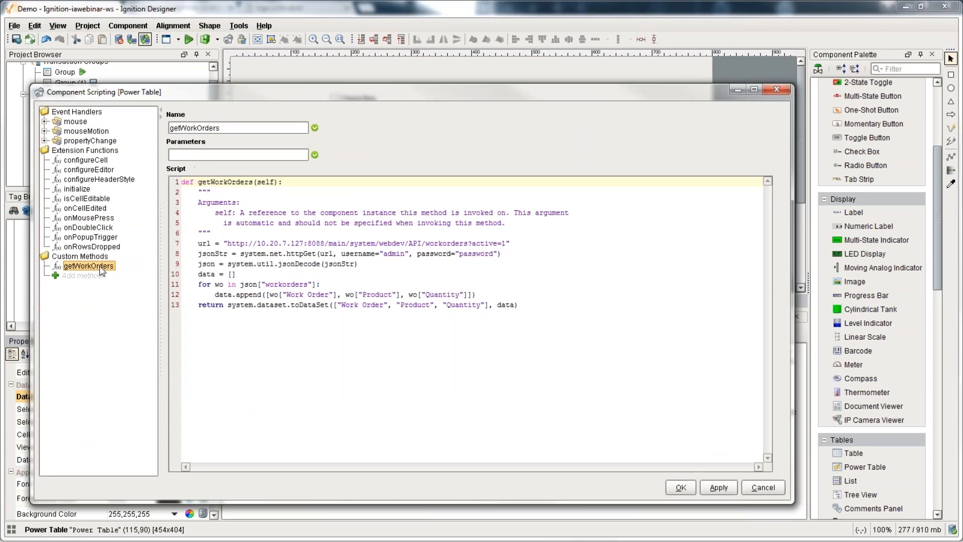
click(226, 155)
text(wo)
key(BackSpace)
key(BackSpace)
text(active)
click(507, 240)
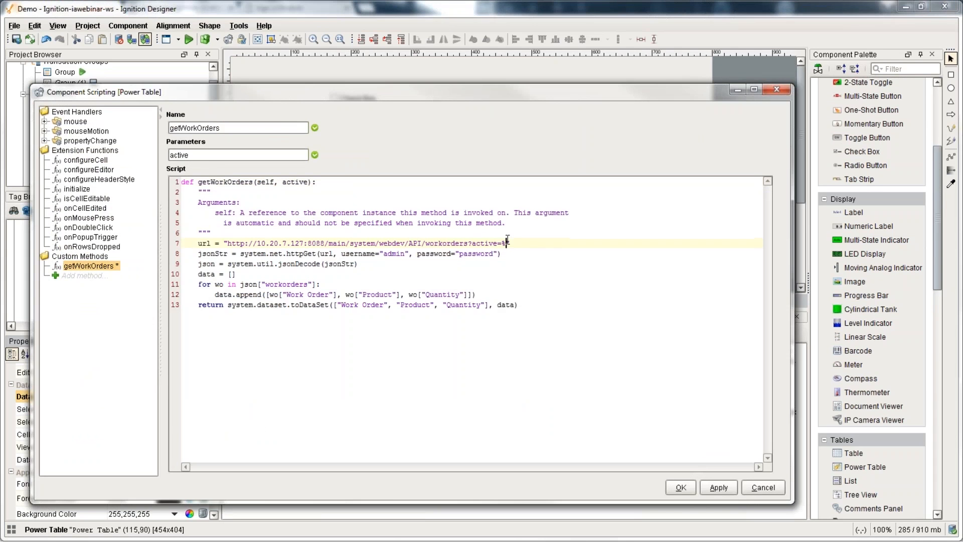
text(s" % active)
click(681, 487)
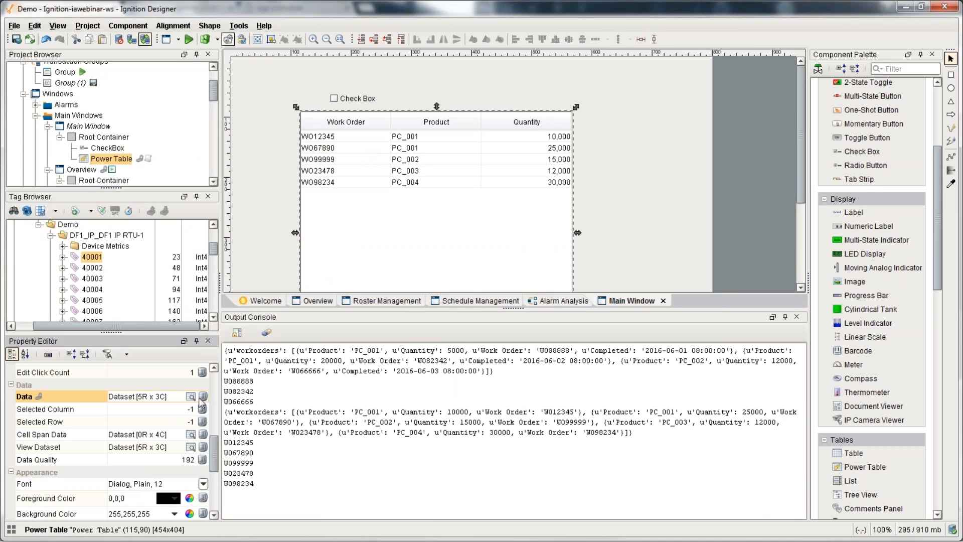
Step: Pass the CheckBox's selected property as the second runScript argument in the Data binding
click(203, 397)
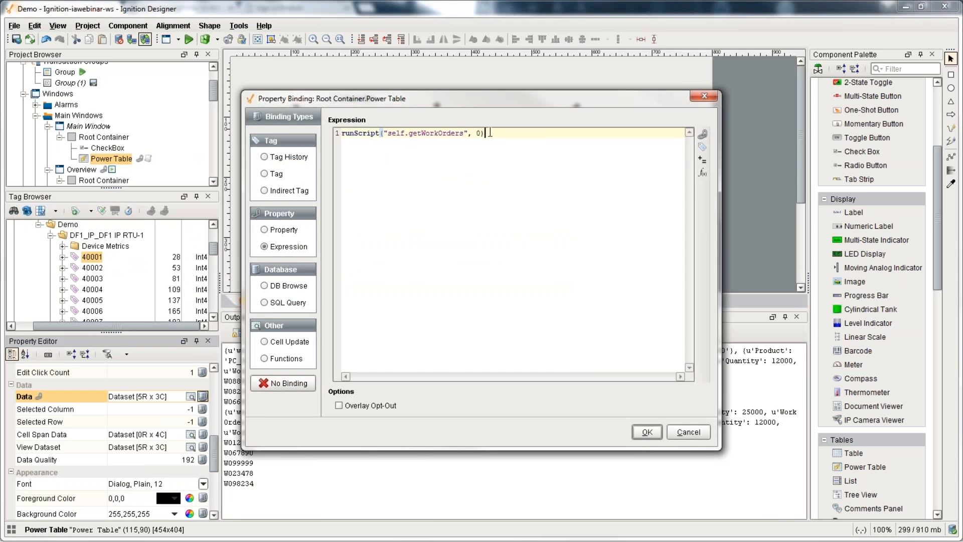
text(,)
click(702, 159)
double_click(453, 238)
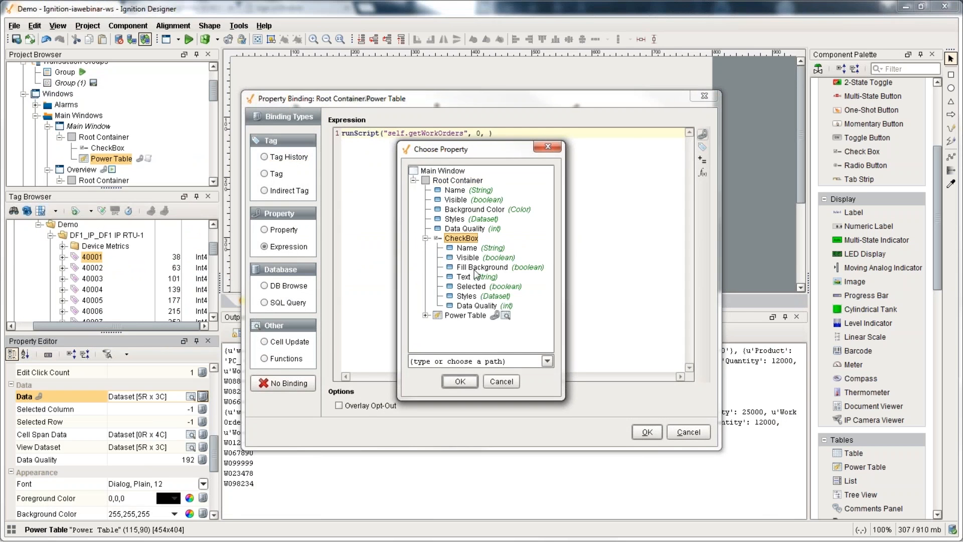
click(474, 286)
click(460, 381)
click(648, 433)
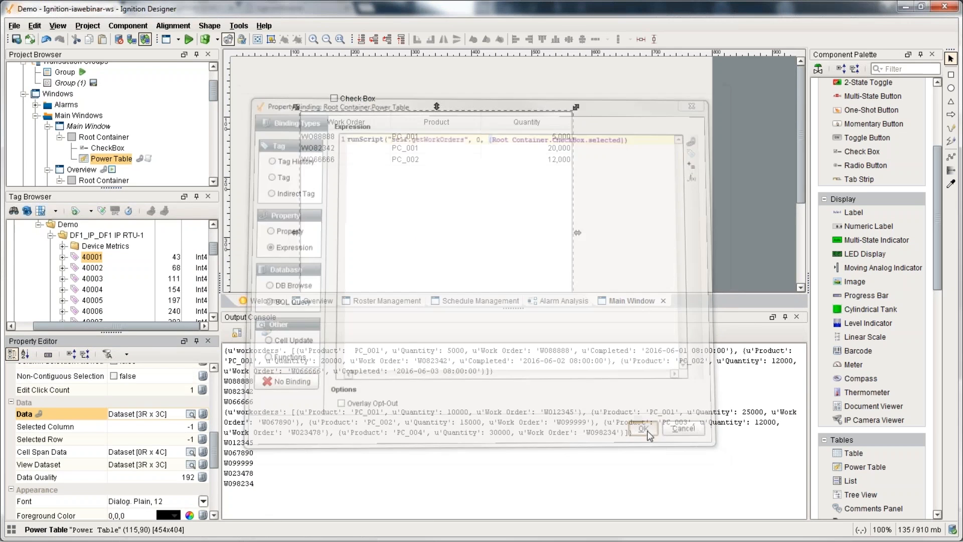
Step: Test in Preview by checking the box to list all orders, then clear the console and save
key(F5)
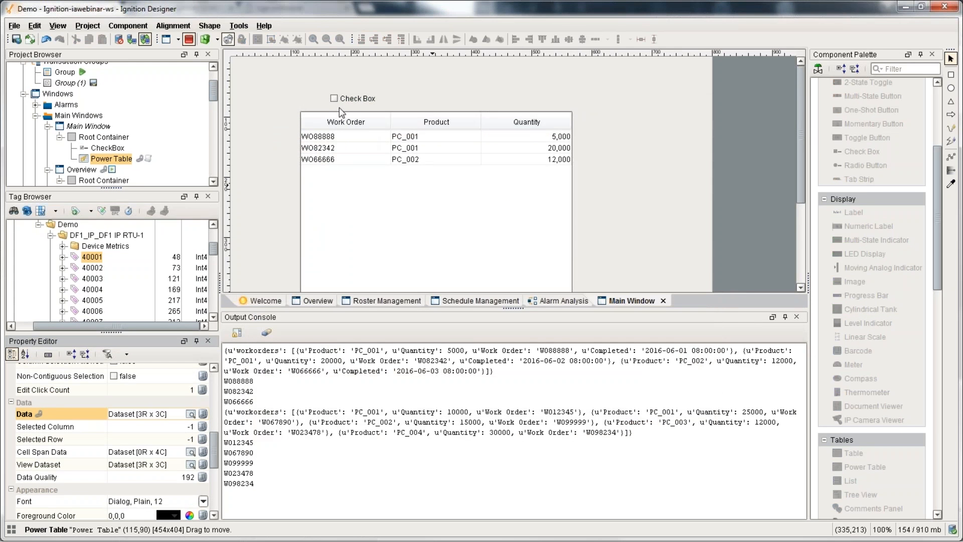
click(334, 98)
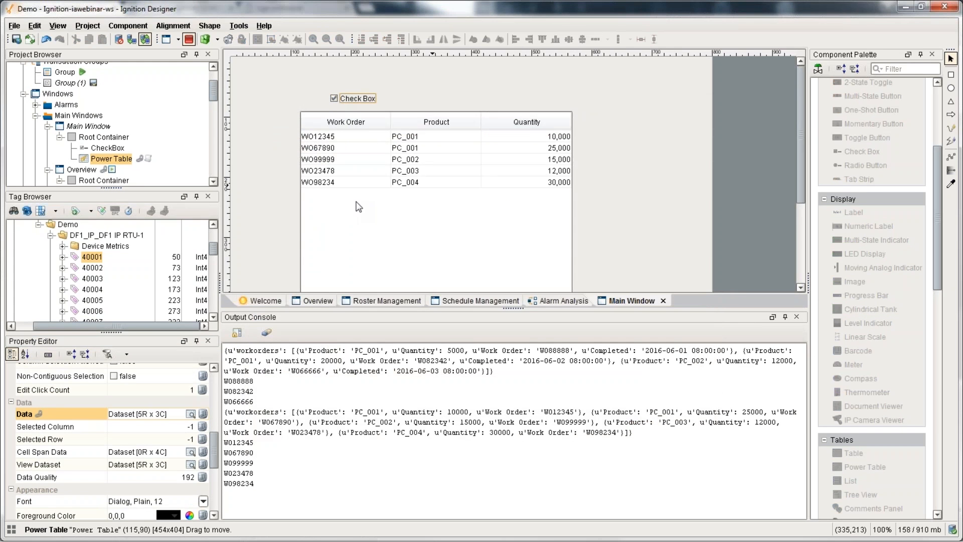
key(F5)
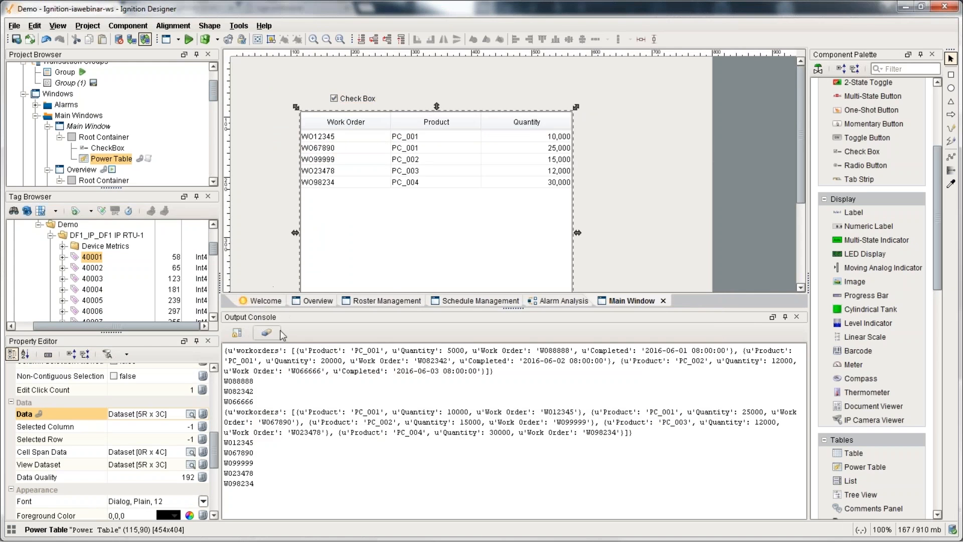
click(273, 333)
click(646, 202)
key(ctrl+s)
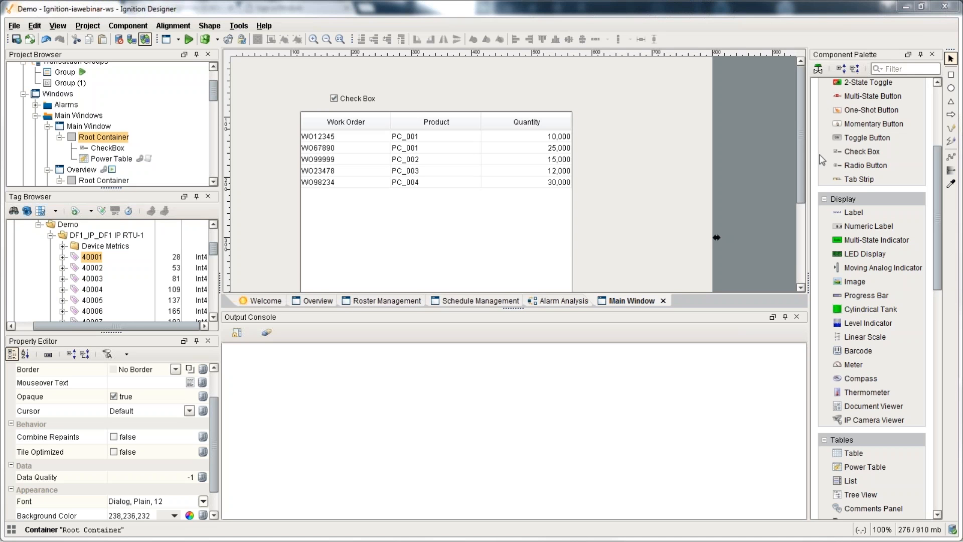
click(238, 25)
Step: Paste the temperature conversion script into the Script Console and widen its panes
click(346, 271)
text(from suds.client import Client client = Client("http://www.w3schools.com/xml/tempconvert.asmx?WSDL")  far_value = event.source.parent.getComponent('Numeric Text Field').floatValue cels_value = client.service.FahrenheitToCelsius(far_value)  event.source.parent.getComponent('Label').text = cels_value)
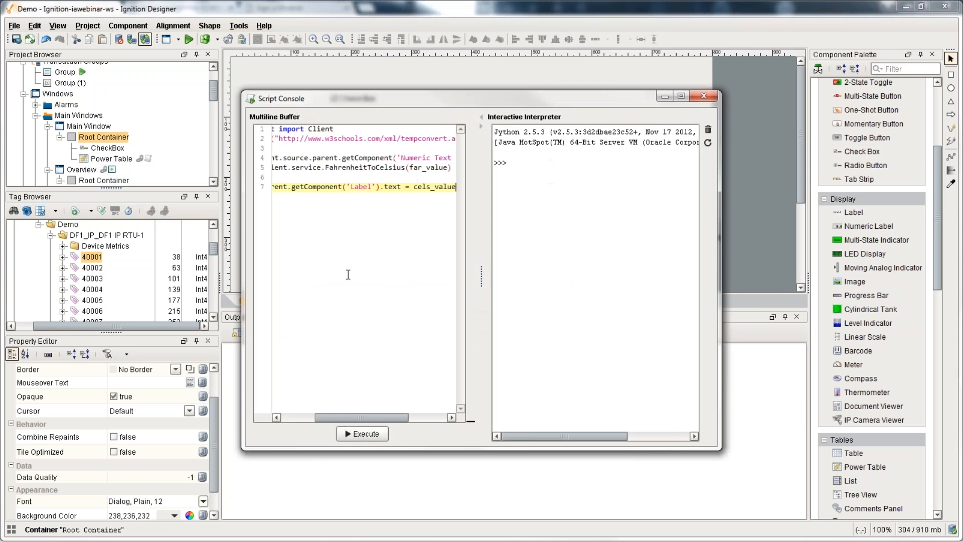
drag(482, 286, 655, 286)
drag(243, 255, 140, 257)
click(457, 137)
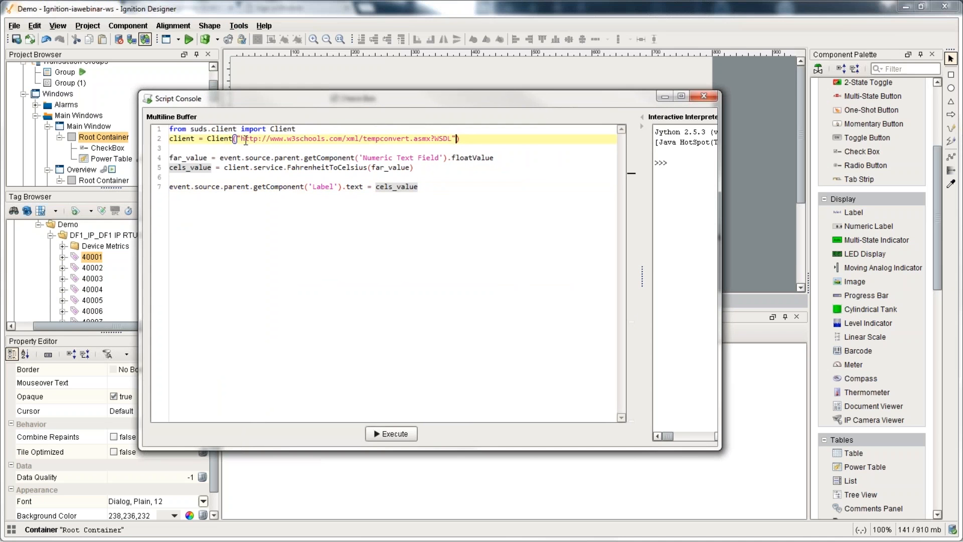
drag(243, 138, 450, 139)
click(450, 138)
Step: Set far_value to 89.5 and replace the label-text line with print cels_value
drag(220, 158, 504, 158)
text(89)
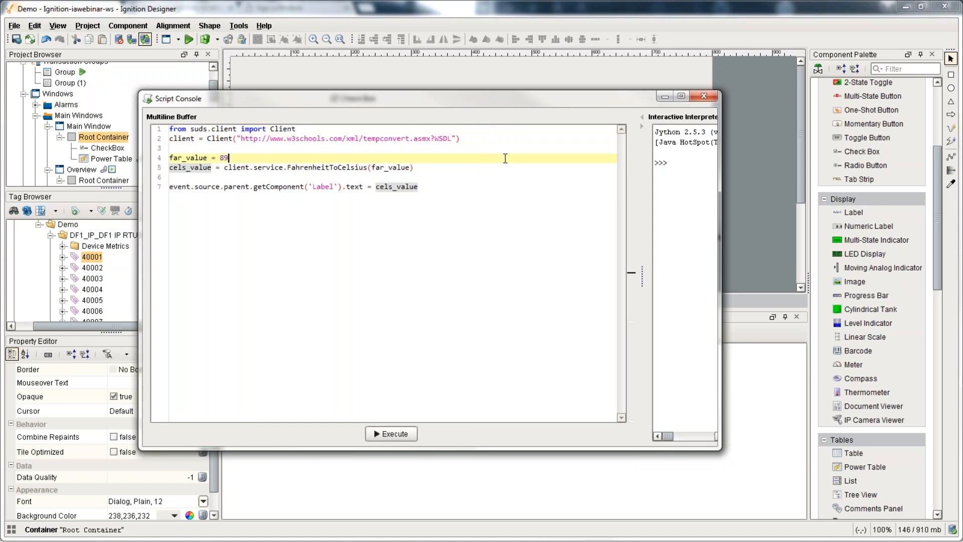
text(.5)
drag(419, 187, 148, 188)
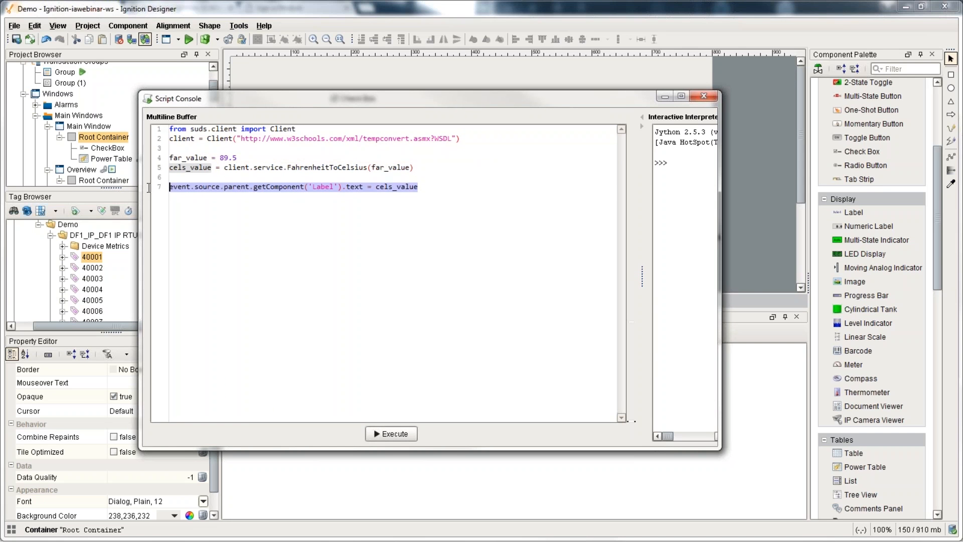
text(print cels_v)
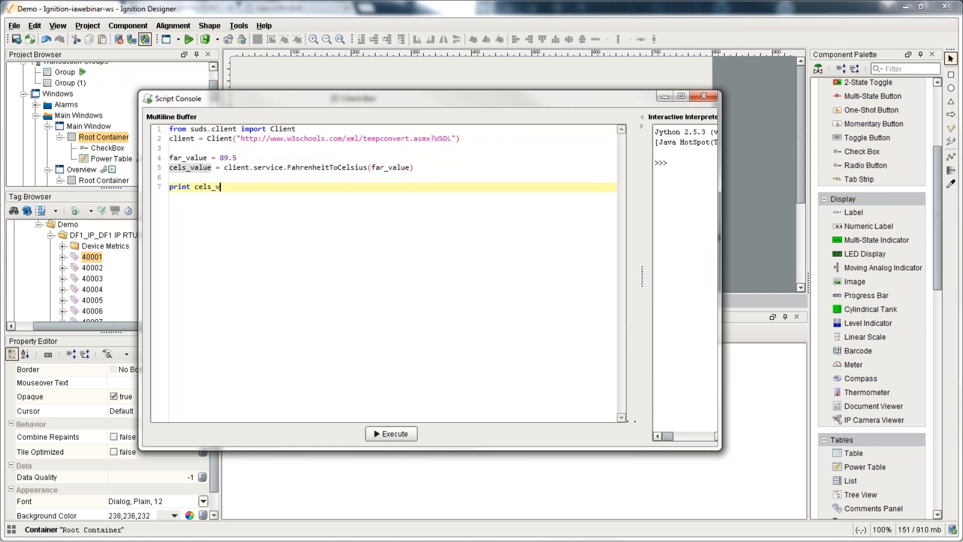
text(alue)
Step: Execute the script to get 31.9444444444444 Celsius, then close the Script Console
drag(642, 279, 515, 279)
click(328, 434)
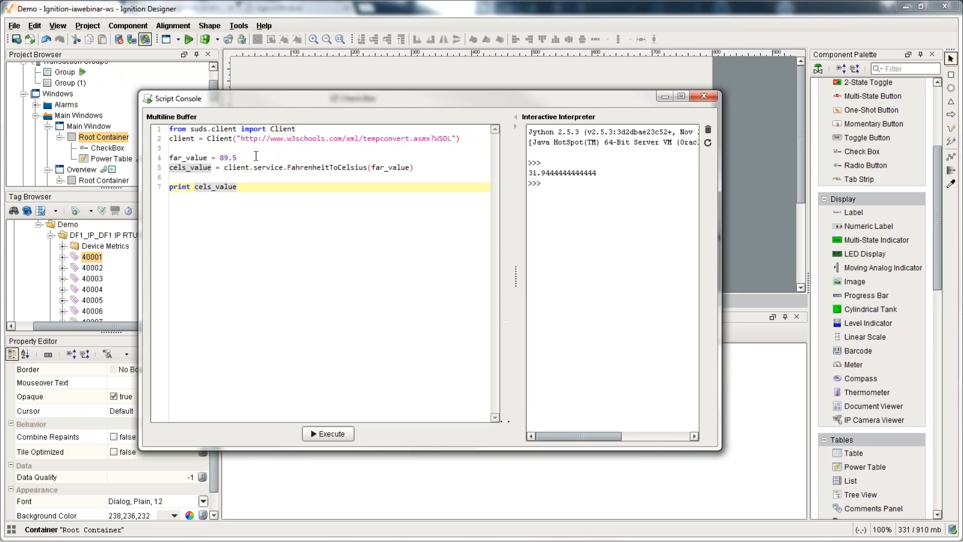
drag(528, 173, 604, 177)
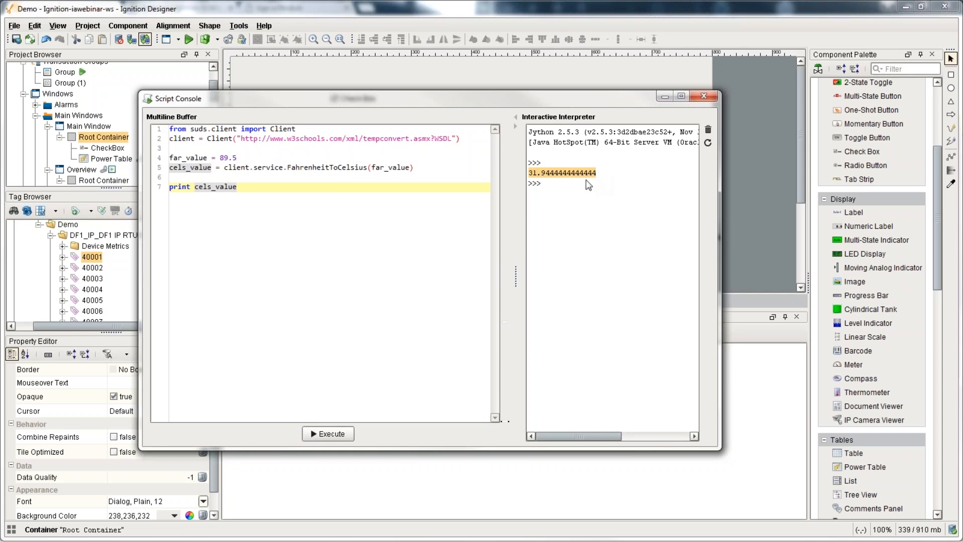
double_click(343, 168)
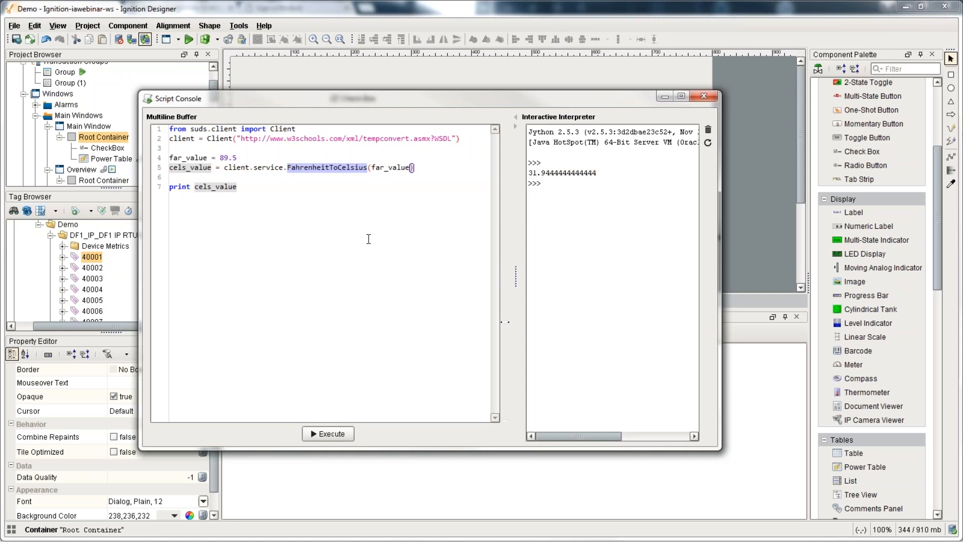
click(705, 95)
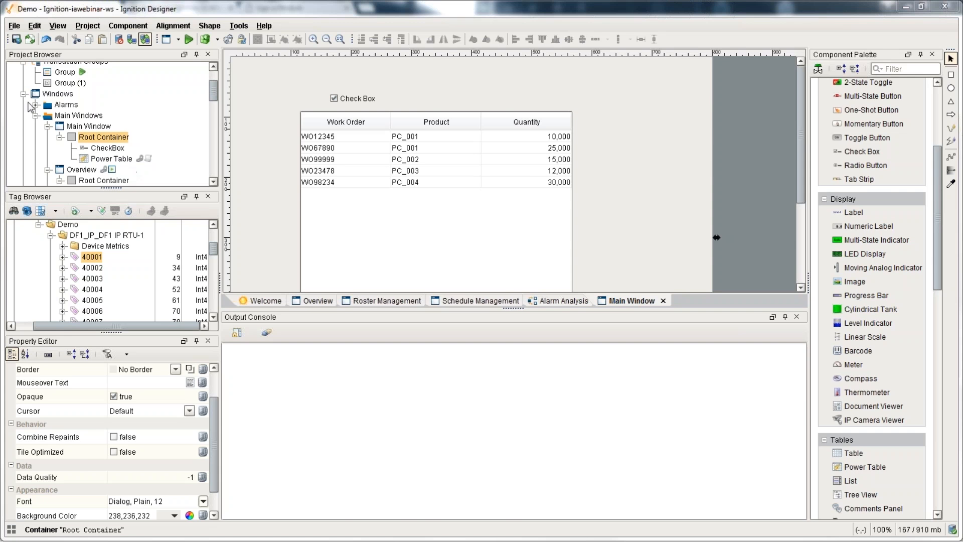
Step: Open the Group (1) transaction group from Transaction Groups
click(71, 83)
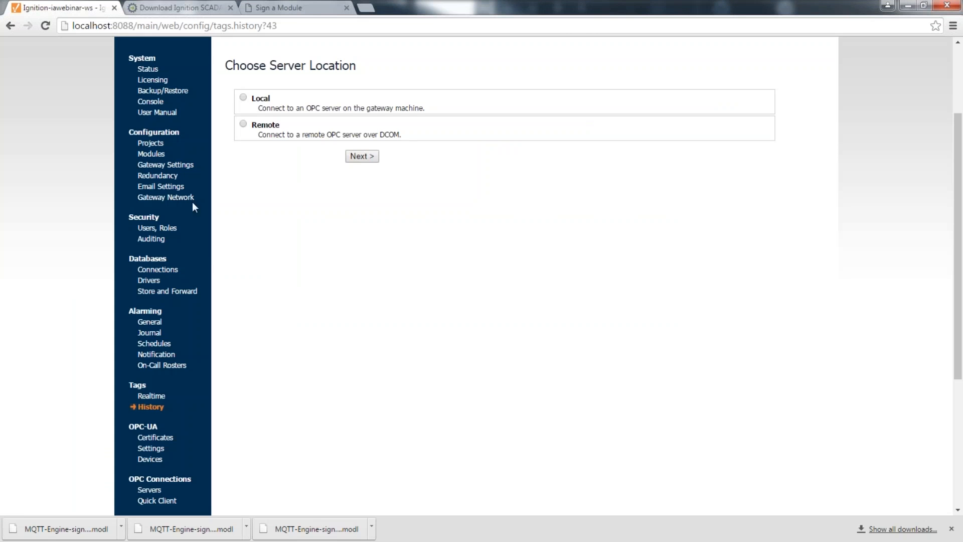
Step: Check the Licensing page, then scroll the Modules table reviewing each module's license and state
click(151, 80)
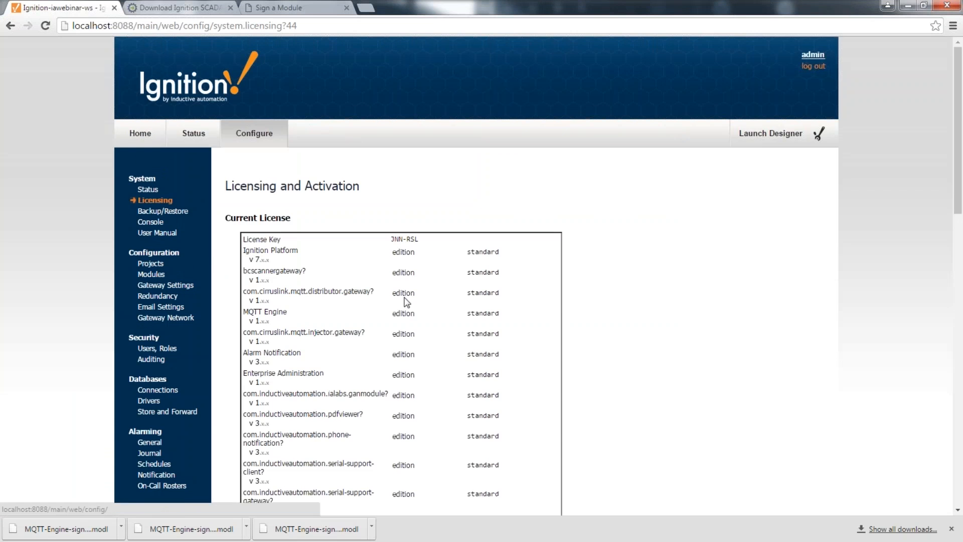
click(150, 274)
scroll(150, 274, down, 2)
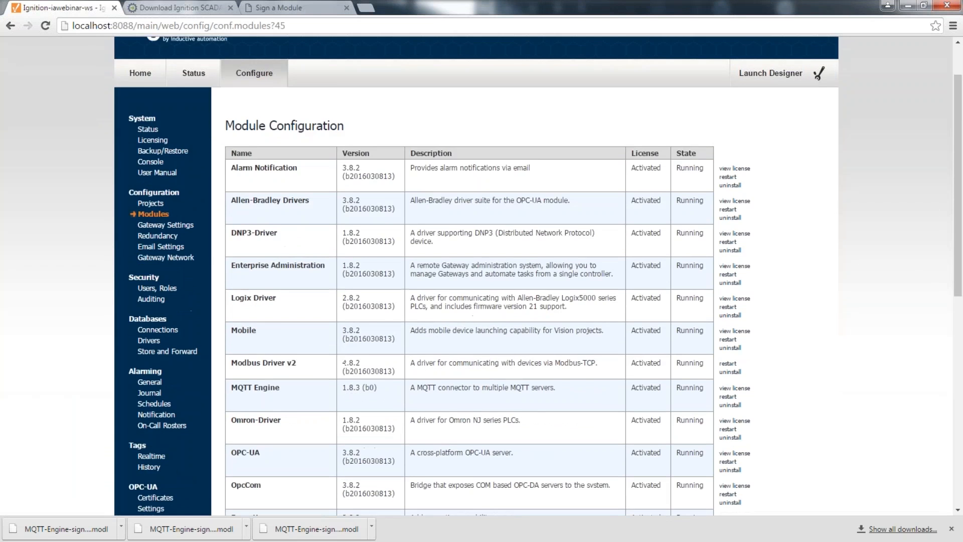
scroll(587, 296, down, 1)
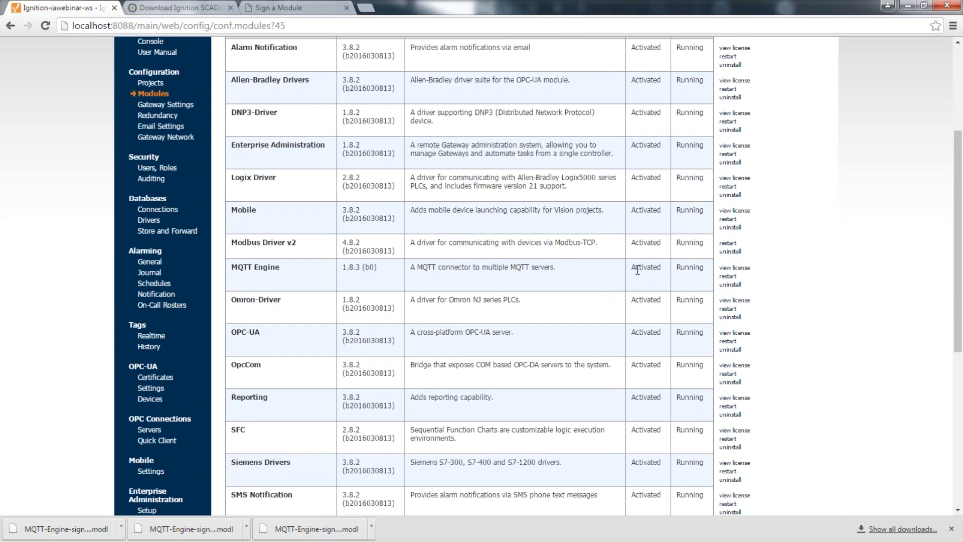
drag(647, 50, 647, 188)
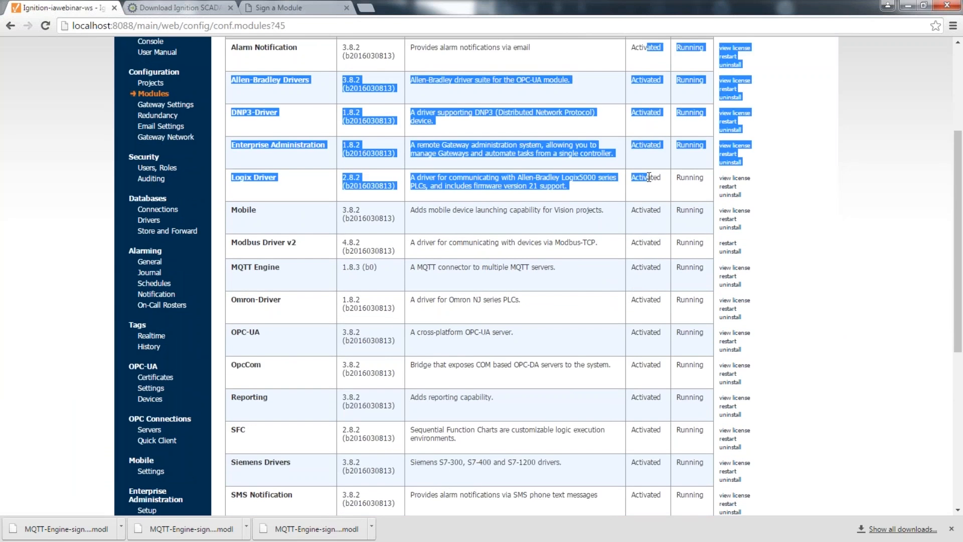
click(616, 317)
scroll(616, 316, down, 7)
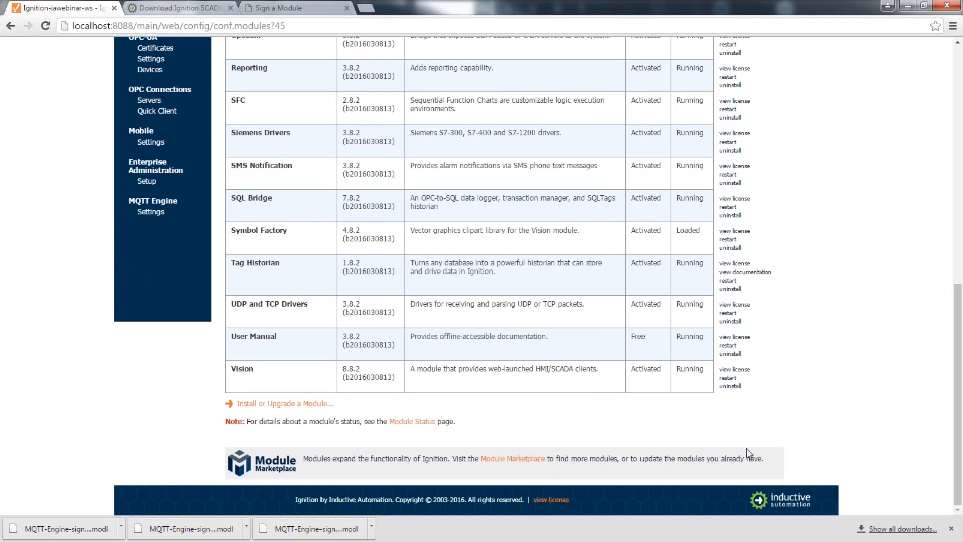
scroll(644, 371, up, 5)
scroll(654, 252, up, 3)
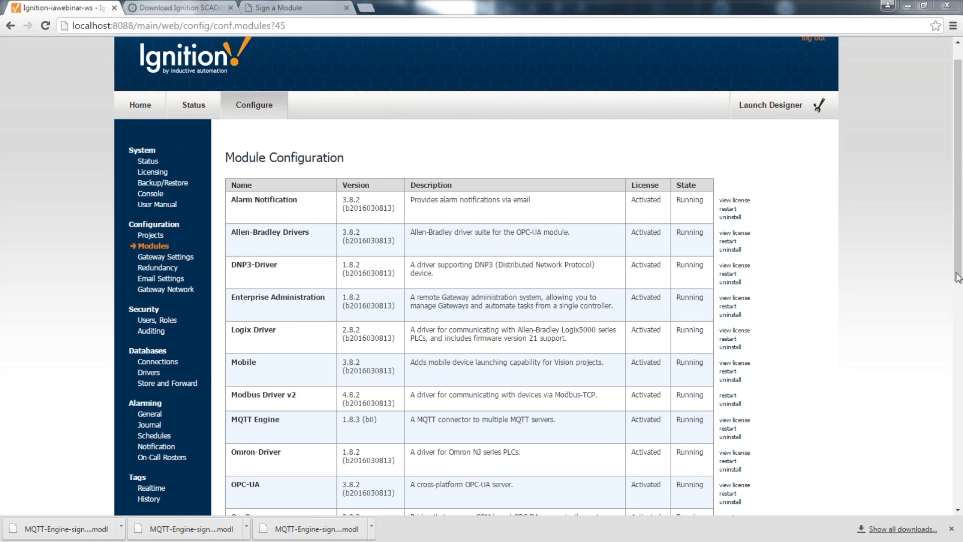
scroll(234, 373, down, 1)
scroll(234, 378, down, 5)
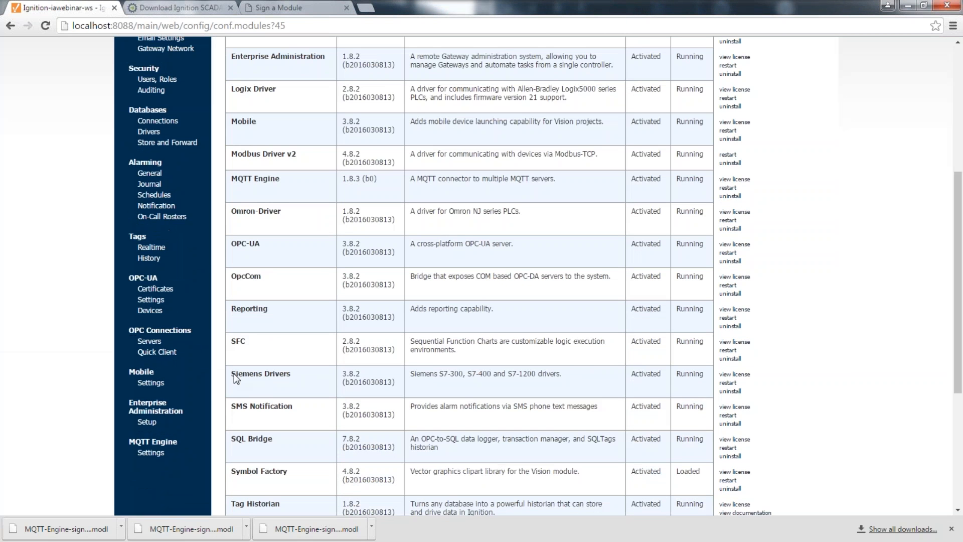
Step: Start a new OPC-HDA historical tag provider using Other Server, reaching the ProgId field
click(149, 257)
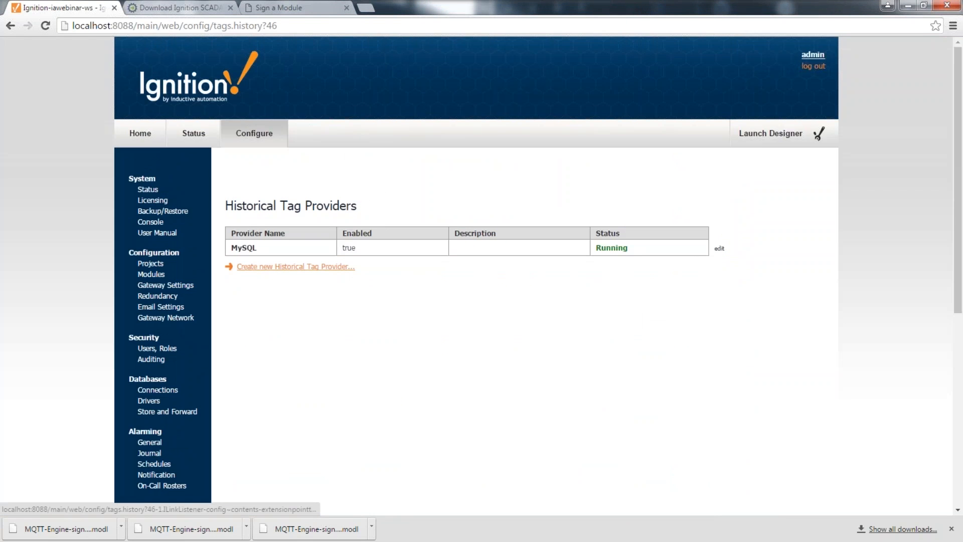
click(327, 267)
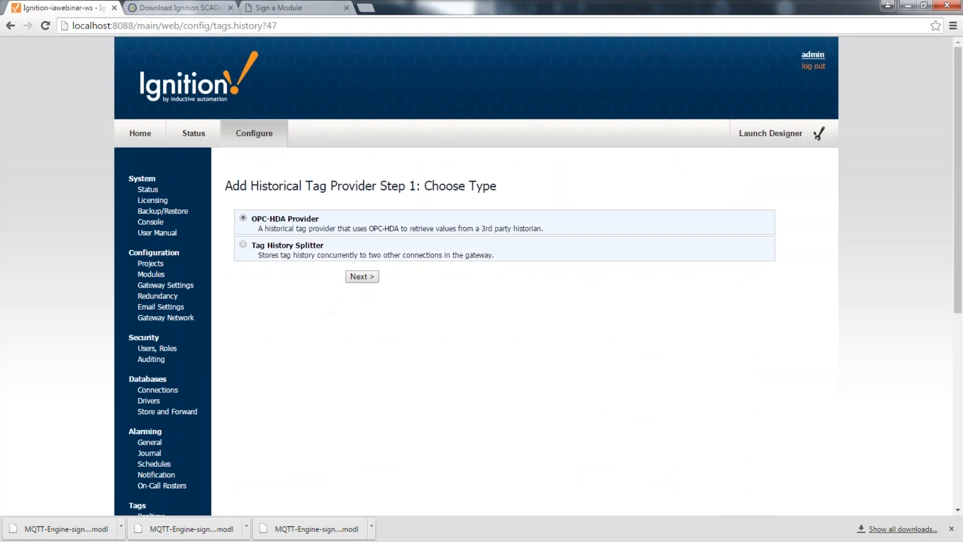
drag(261, 219, 322, 223)
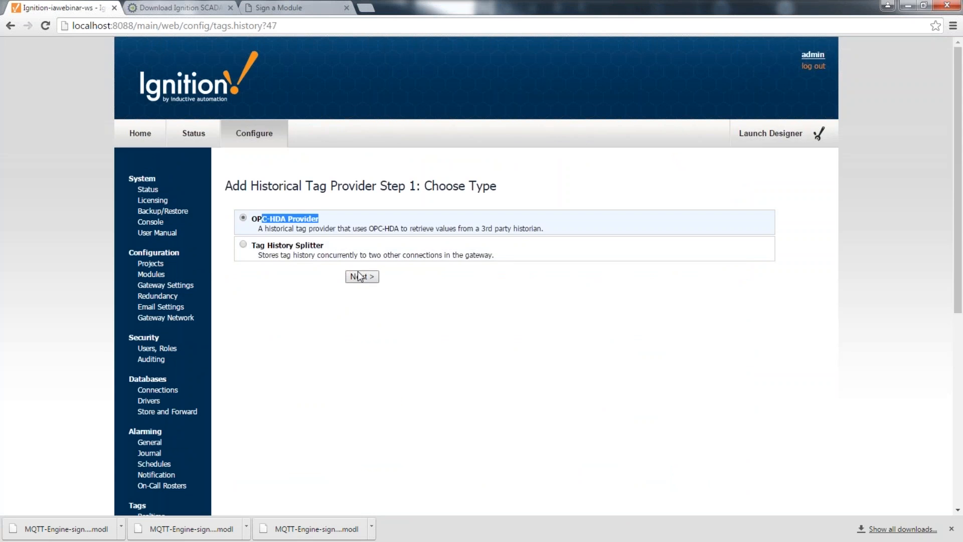
click(362, 276)
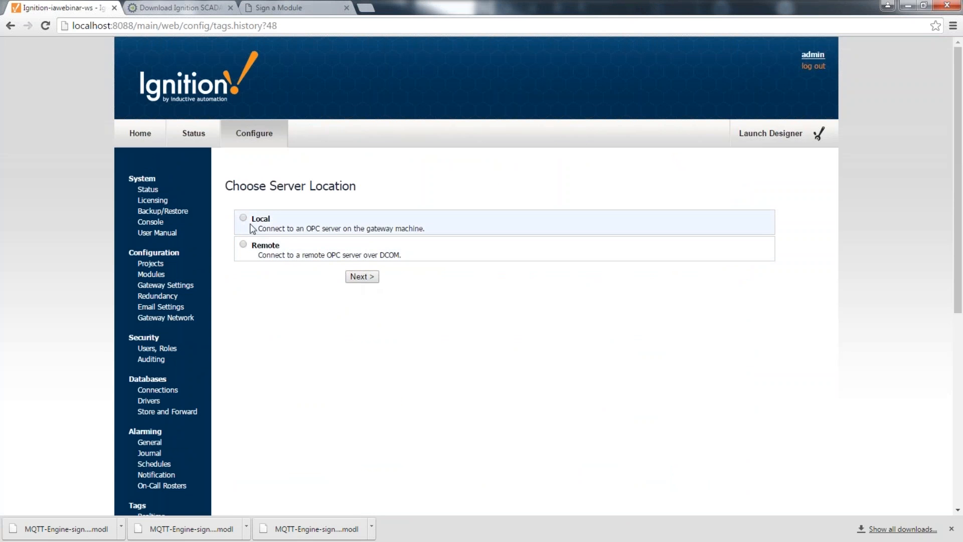
click(363, 277)
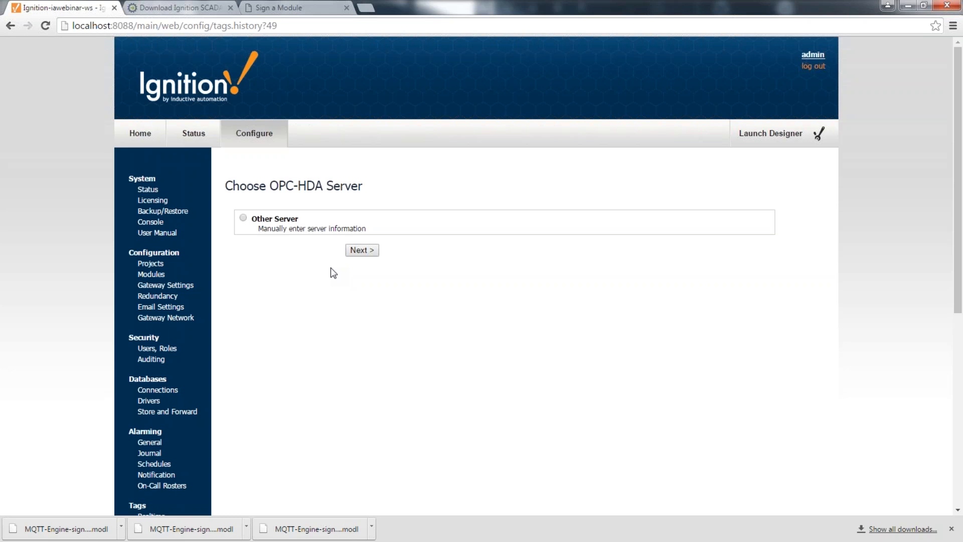
click(284, 223)
click(360, 250)
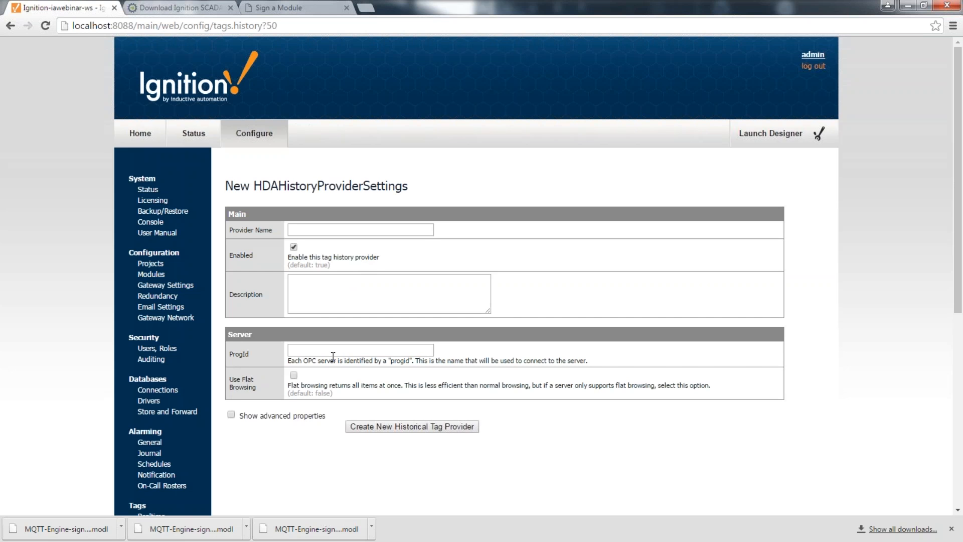
click(344, 350)
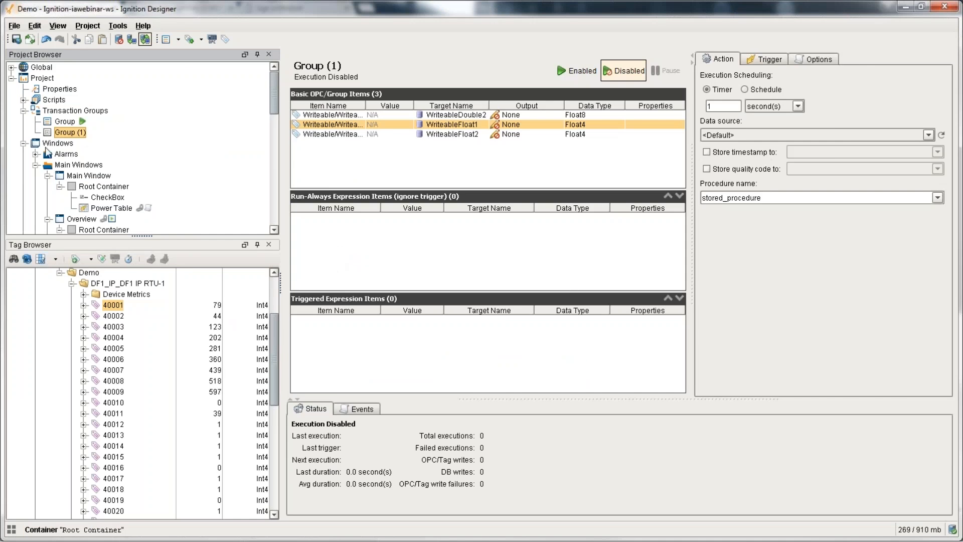
Step: Place an Easy Chart on Main Window and open its customizer's Tag History Pens browser
scroll(110, 125, down, 3)
double_click(89, 143)
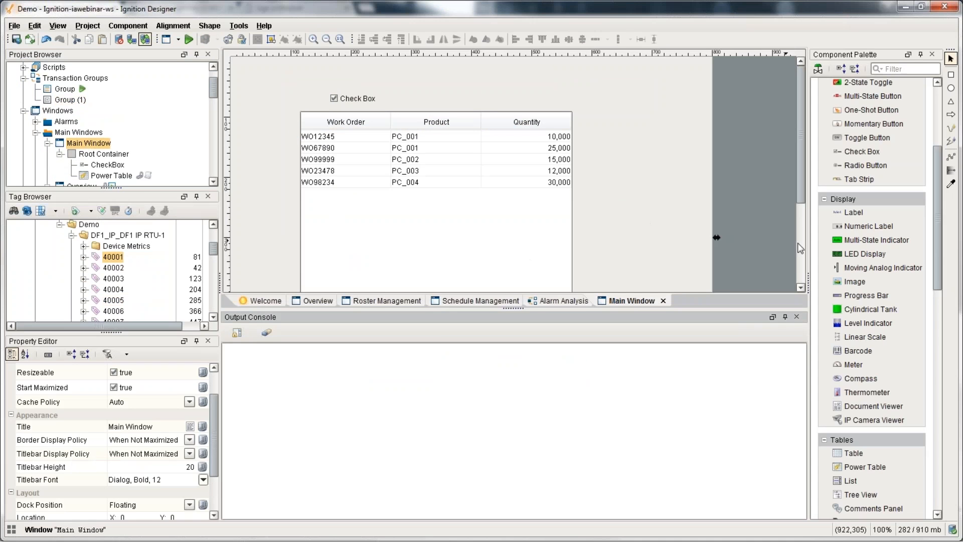
drag(939, 281, 941, 359)
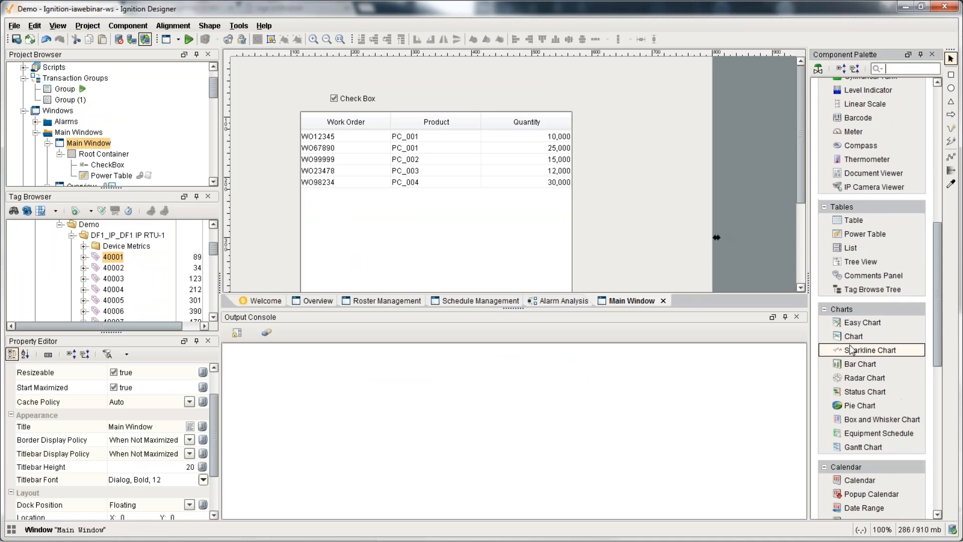
drag(862, 322, 267, 106)
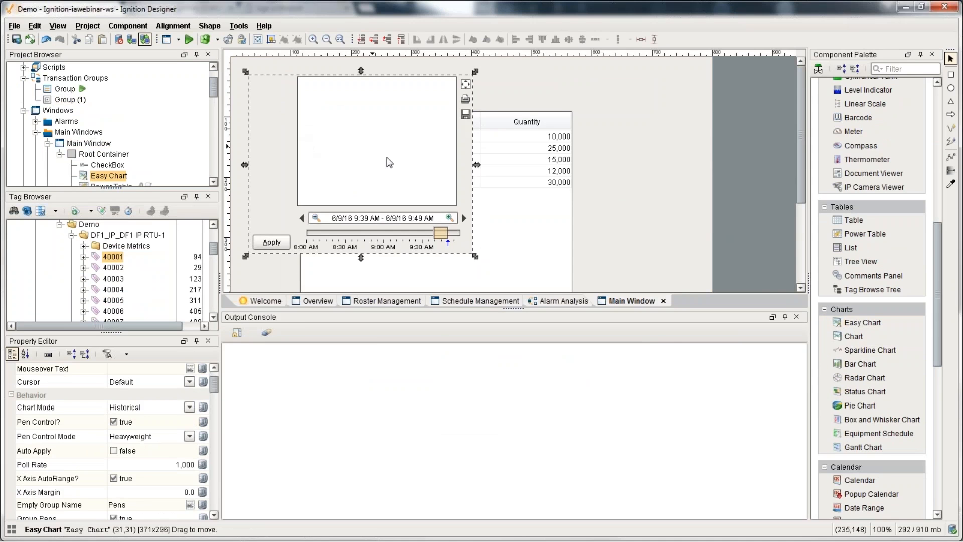
key(ctrl+u)
click(659, 168)
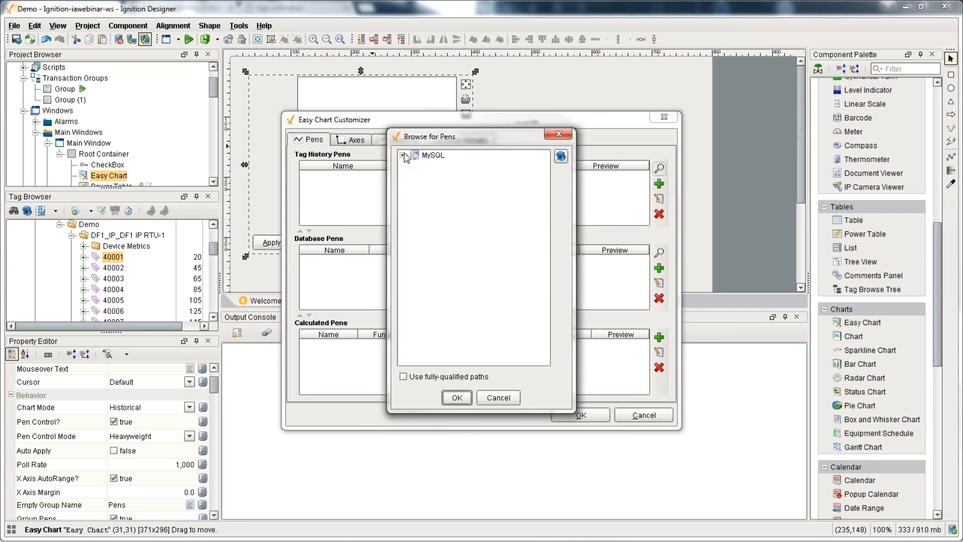
Step: Add MySQL > default > realistic > realistic0 as the chart's tag history pen
click(403, 155)
click(414, 164)
click(426, 174)
click(469, 184)
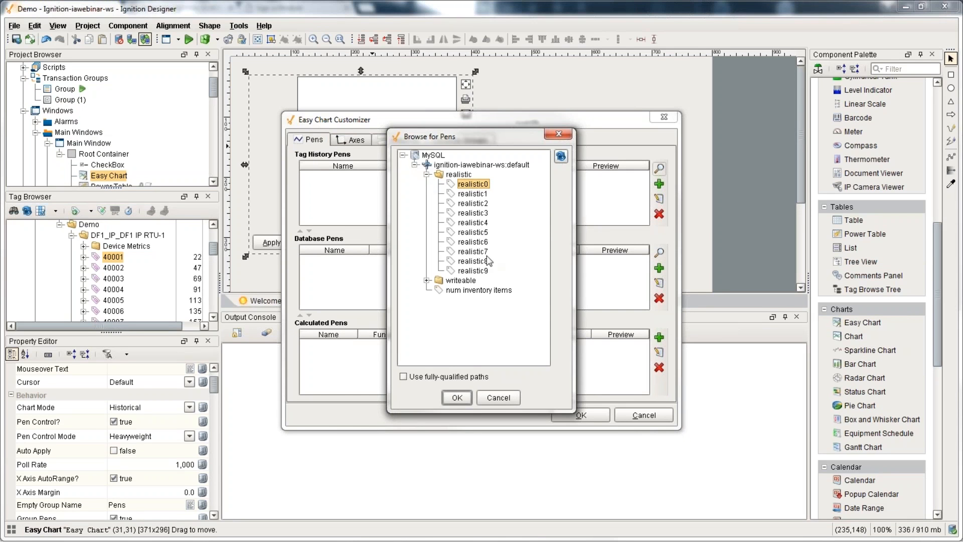
click(457, 397)
click(579, 415)
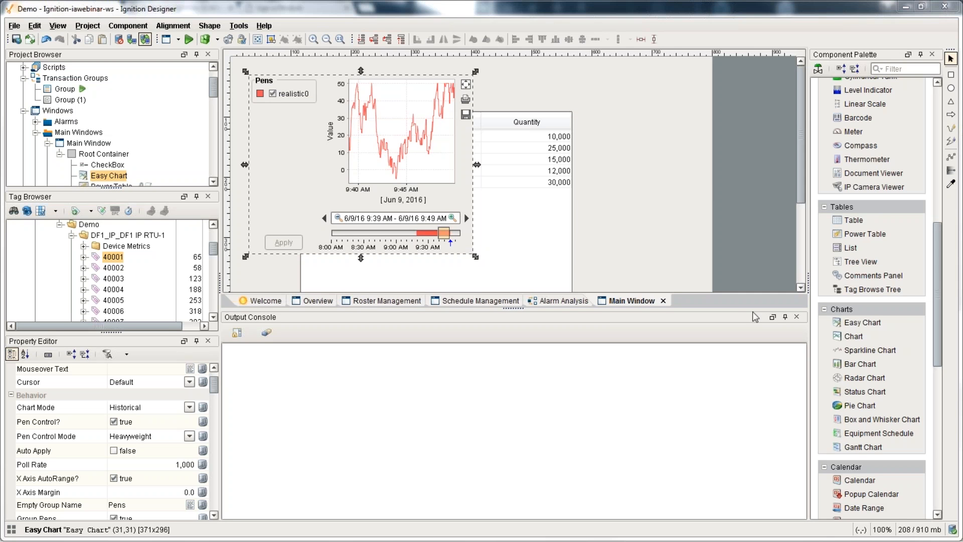
Step: Place a standard Chart on the canvas beside the Easy Chart and nudge it up-left
click(853, 336)
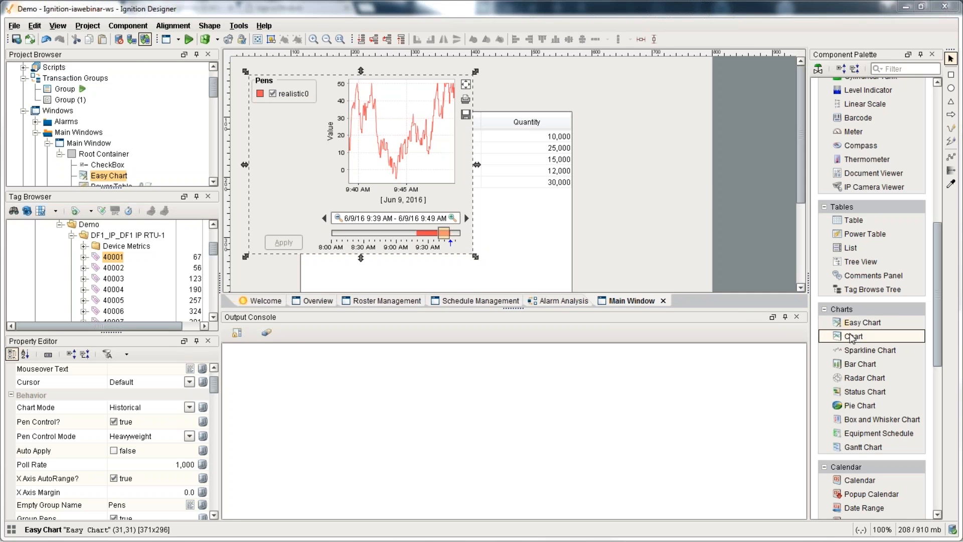
click(524, 87)
drag(598, 134, 576, 124)
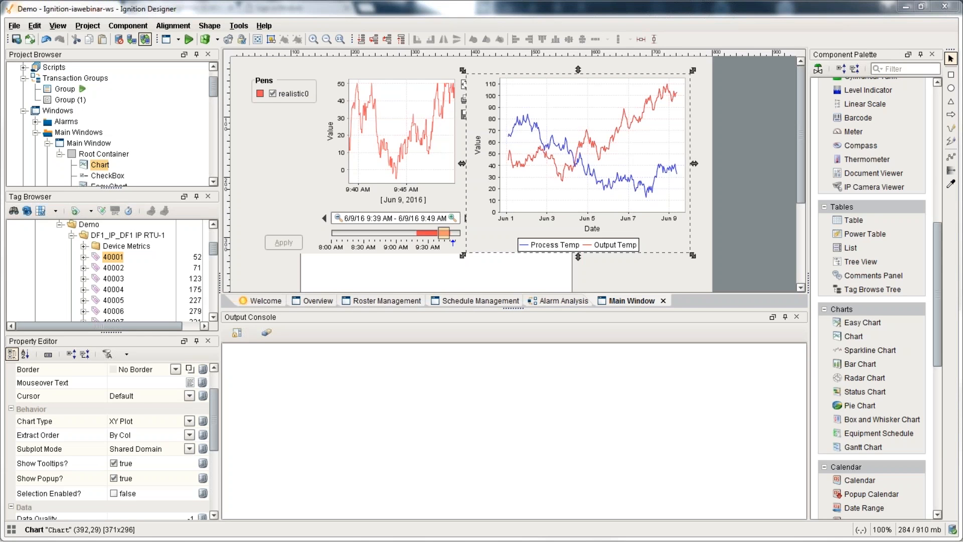
Step: Inspect the sqlt_data and sqlth_te tables in the Database Query Browser, then open Transaction Groups
click(239, 25)
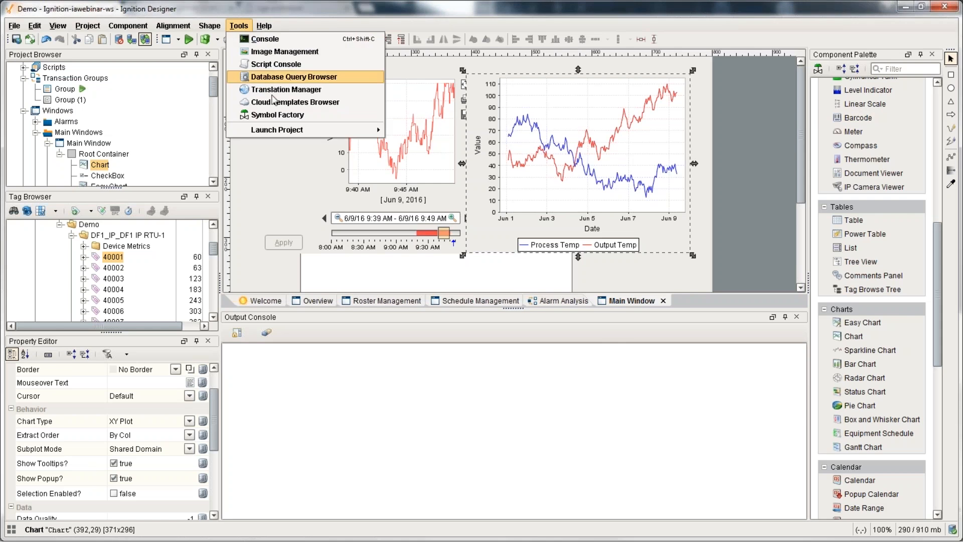
click(293, 76)
scroll(846, 335, down, 1)
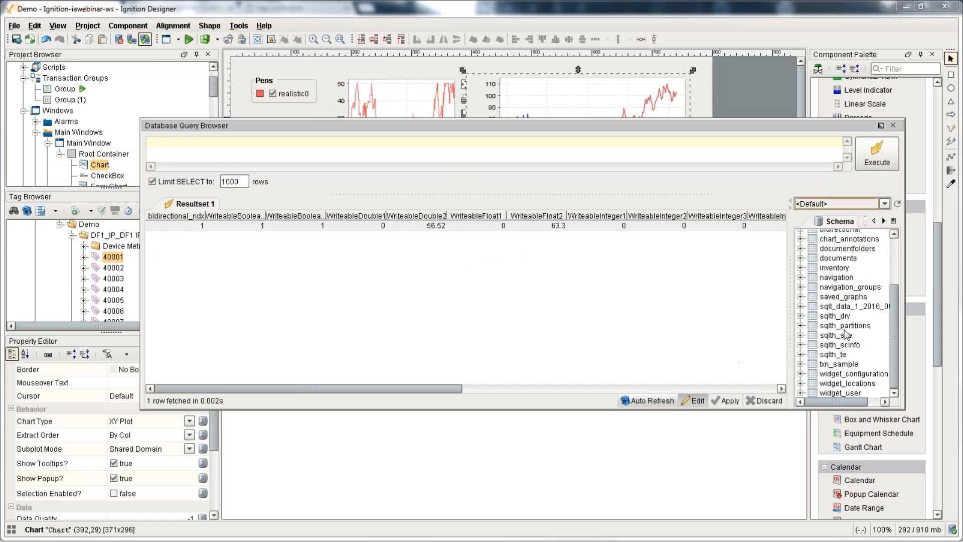
click(833, 307)
click(836, 355)
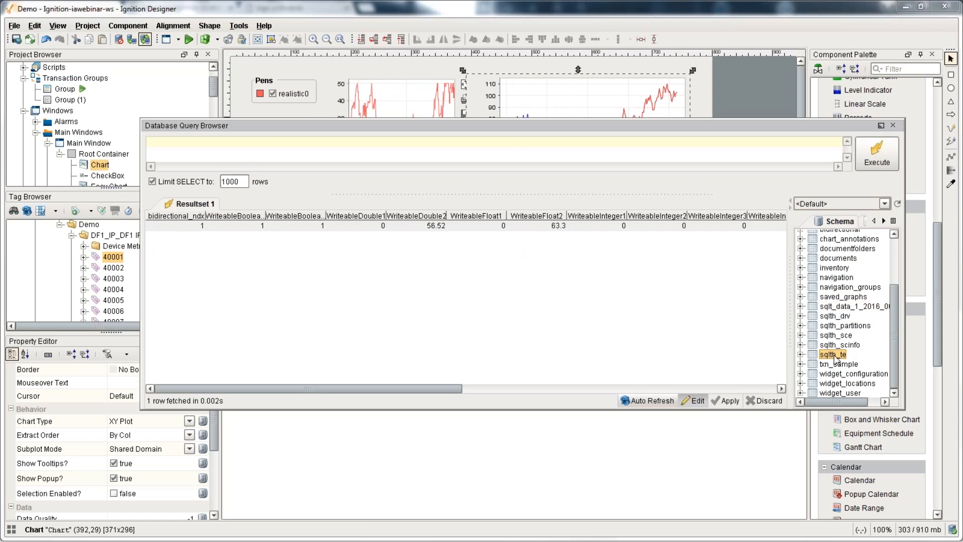
click(831, 307)
click(834, 355)
click(835, 307)
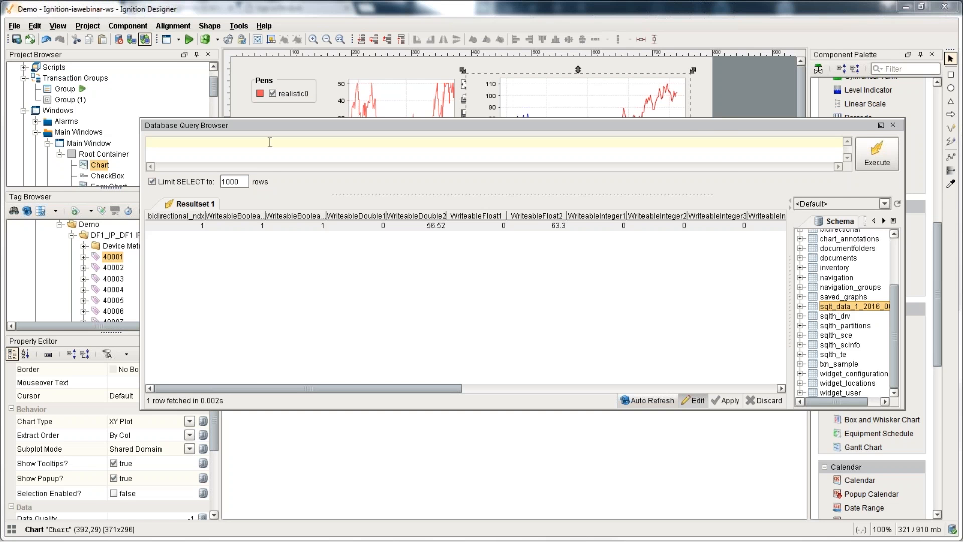
click(63, 79)
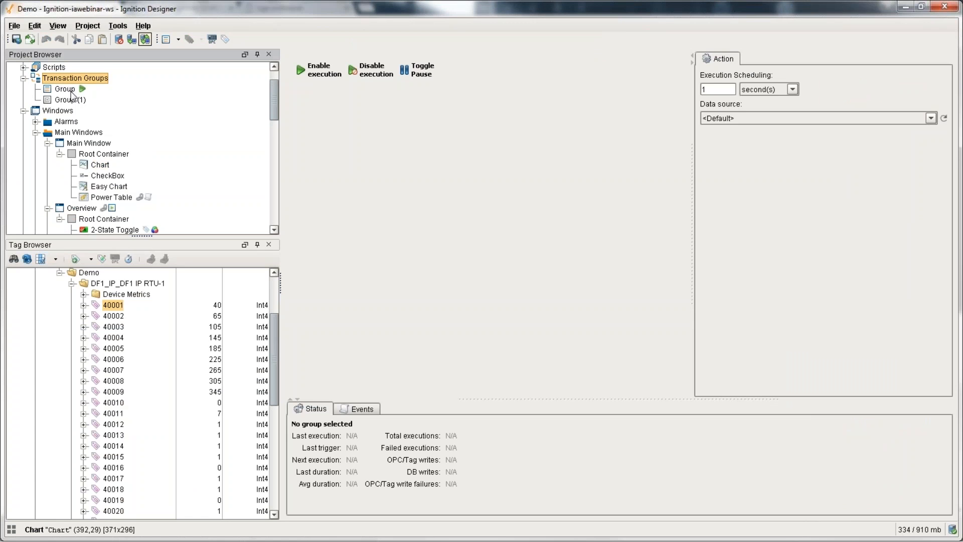
Step: Select the transaction group named Group to show its settings
click(70, 91)
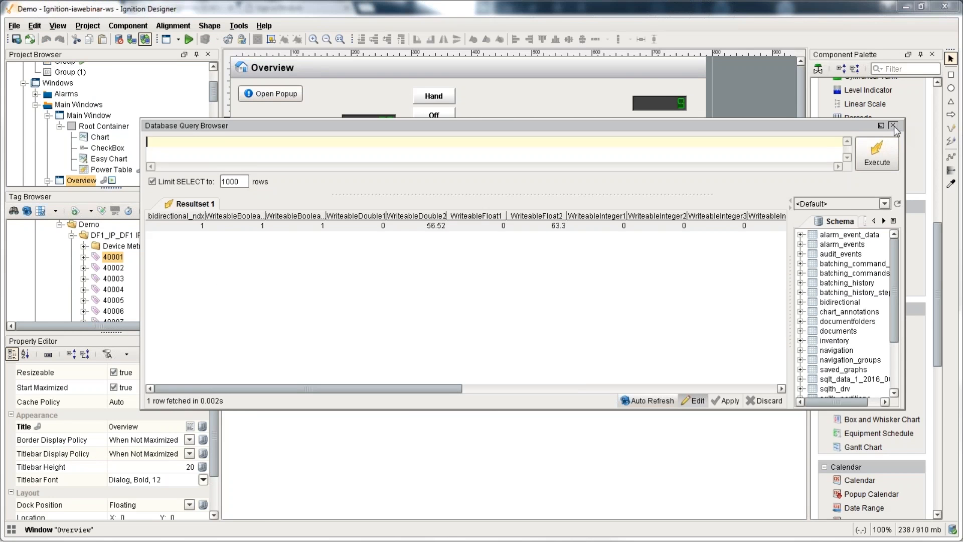
Step: Return to the enlarged Overview window and add a new Main Window under Main Windows
click(894, 126)
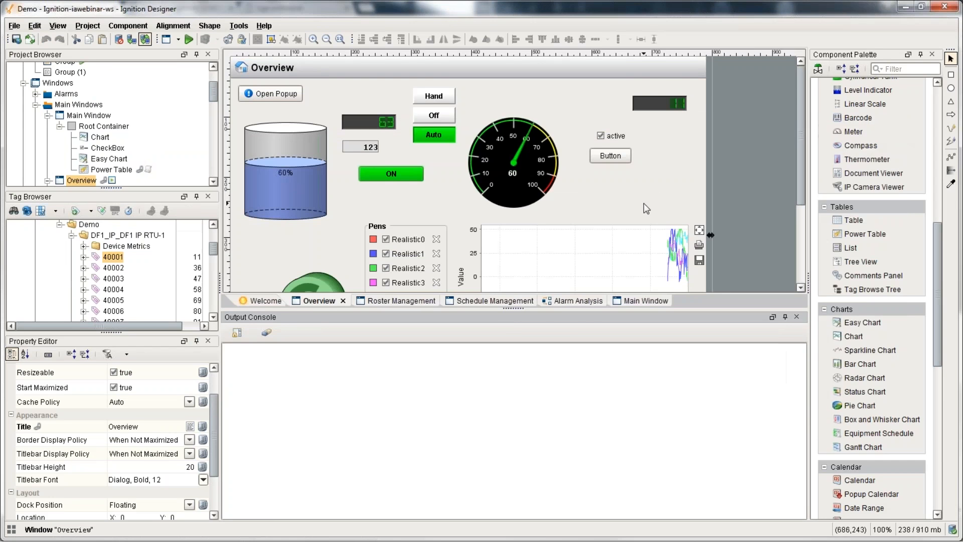
drag(508, 309, 509, 420)
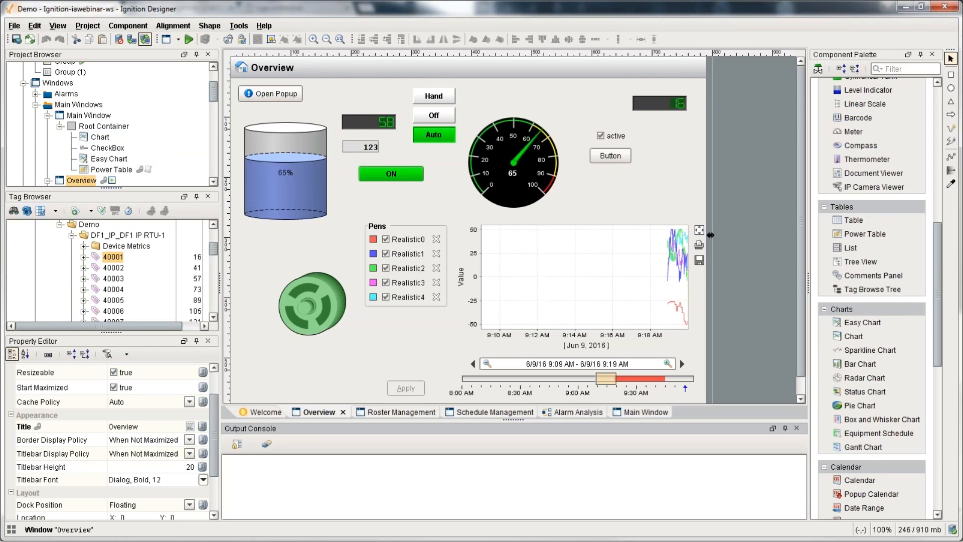
right_click(71, 104)
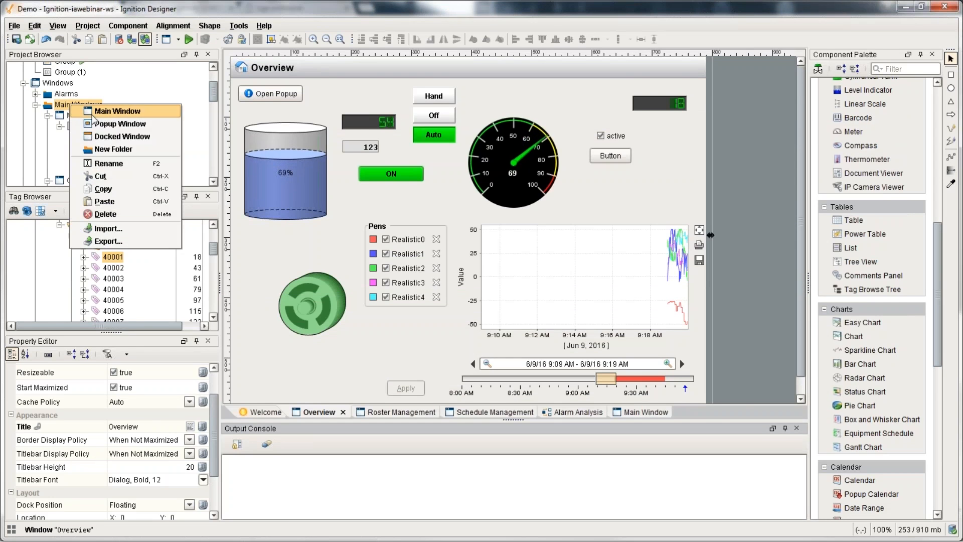
click(96, 111)
Step: Drop an IP Camera Viewer onto the new window and resize it to 546x402
scroll(866, 345, down, 3)
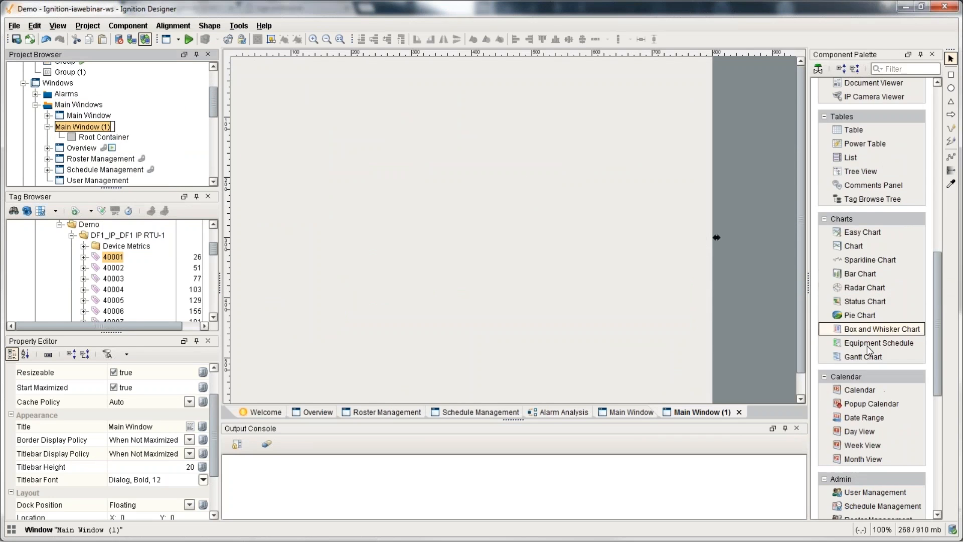
scroll(866, 345, down, 3)
scroll(864, 301, up, 3)
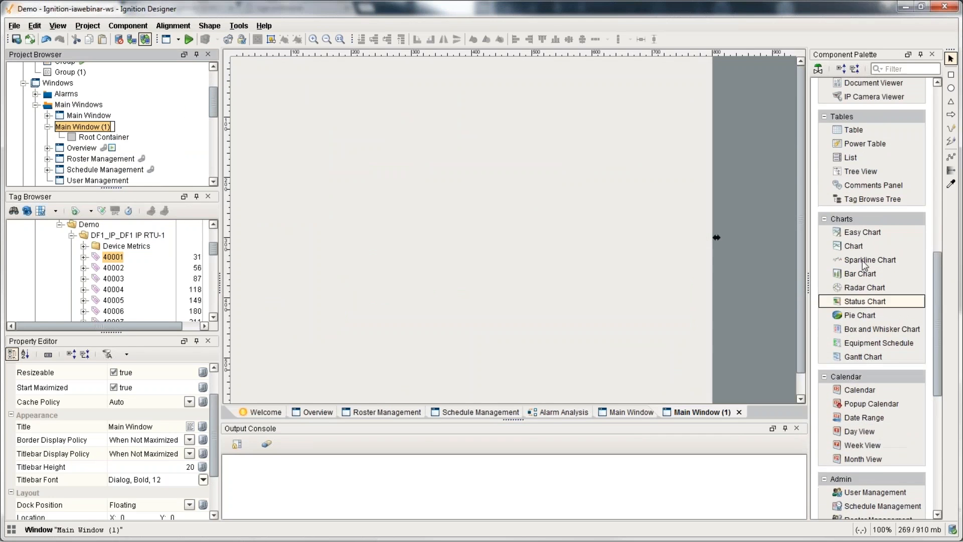
scroll(865, 265, up, 4)
drag(874, 168, 387, 148)
drag(533, 251, 642, 346)
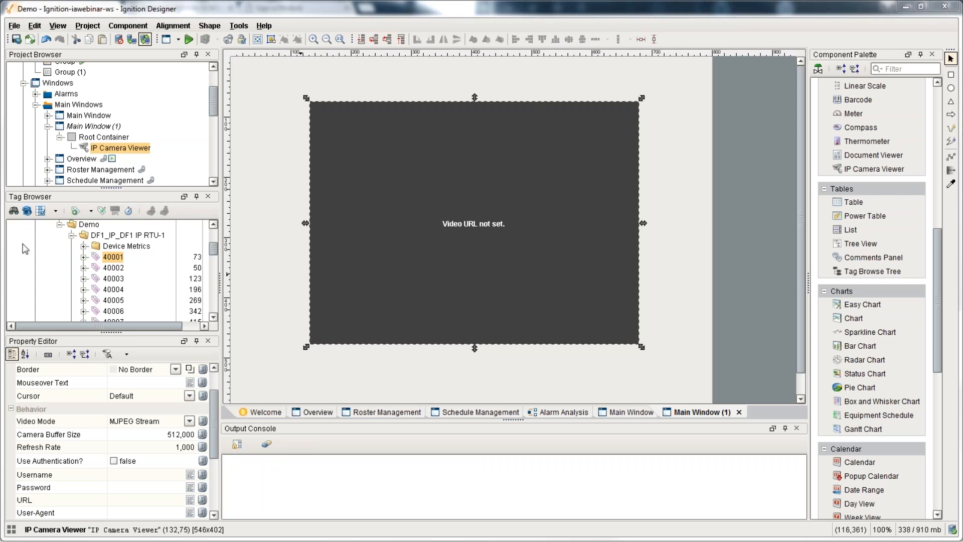
Step: Set the IP Camera Viewer's Video Mode to JPEG Stills
click(122, 422)
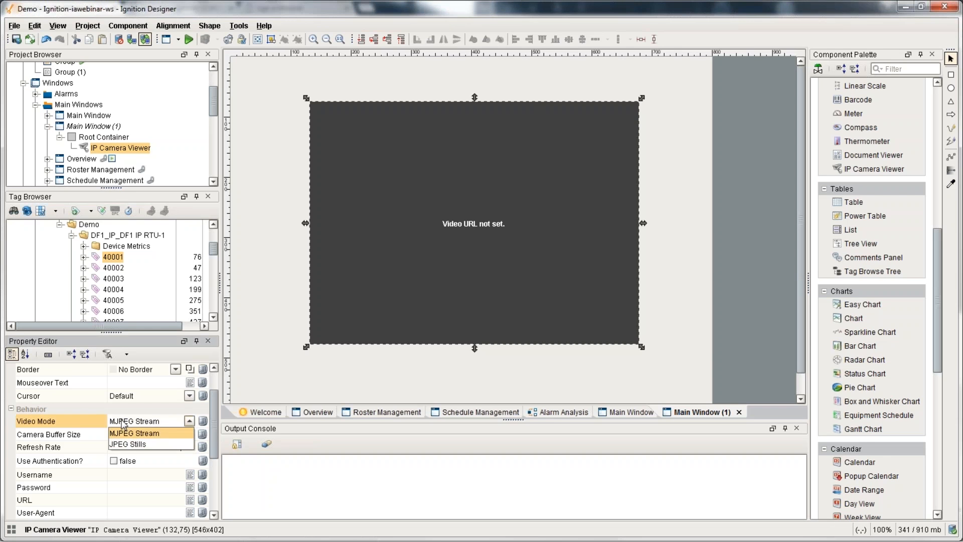
click(134, 444)
click(128, 381)
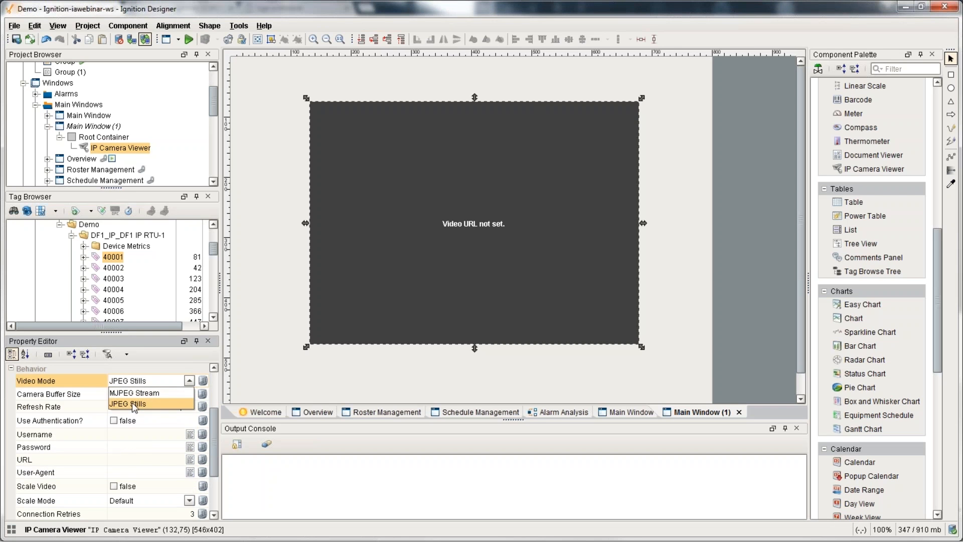
click(131, 402)
Step: Paste the demo camera's snapshot URL into the URL property so the live image loads
click(132, 460)
key(ctrl+v)
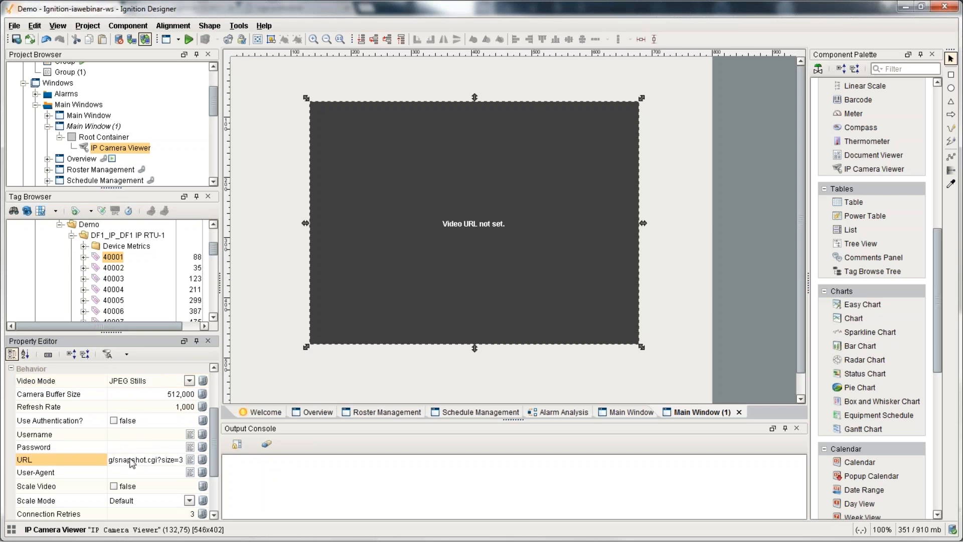
key(Return)
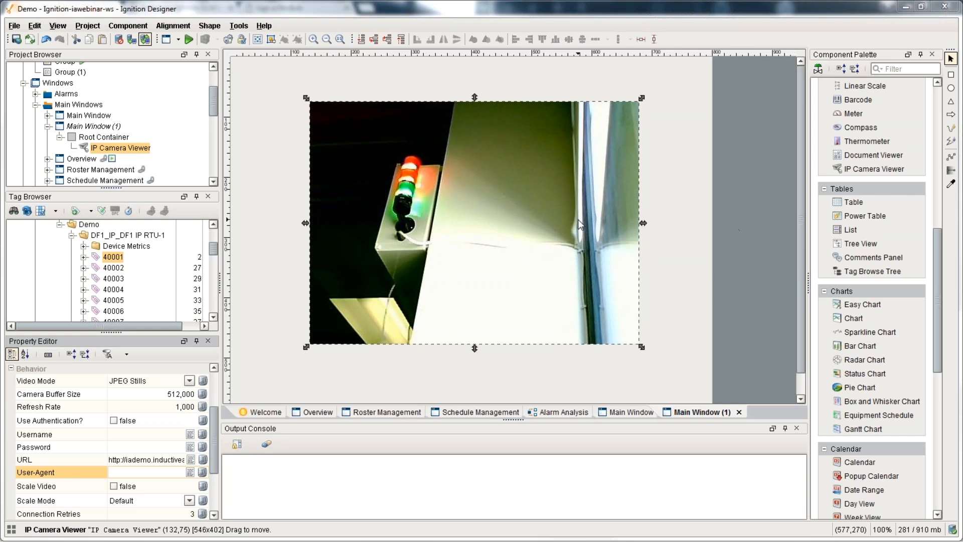
click(239, 26)
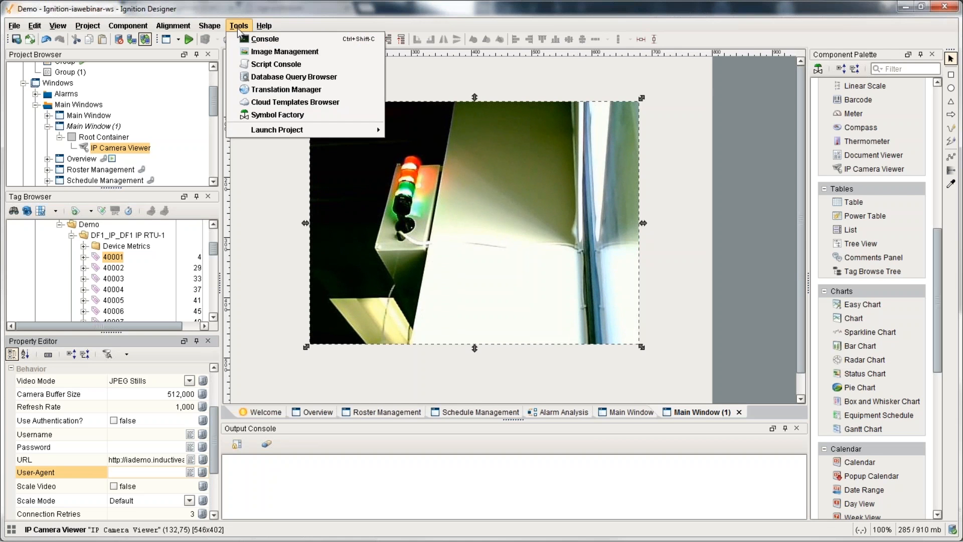
click(273, 76)
scroll(839, 325, down, 3)
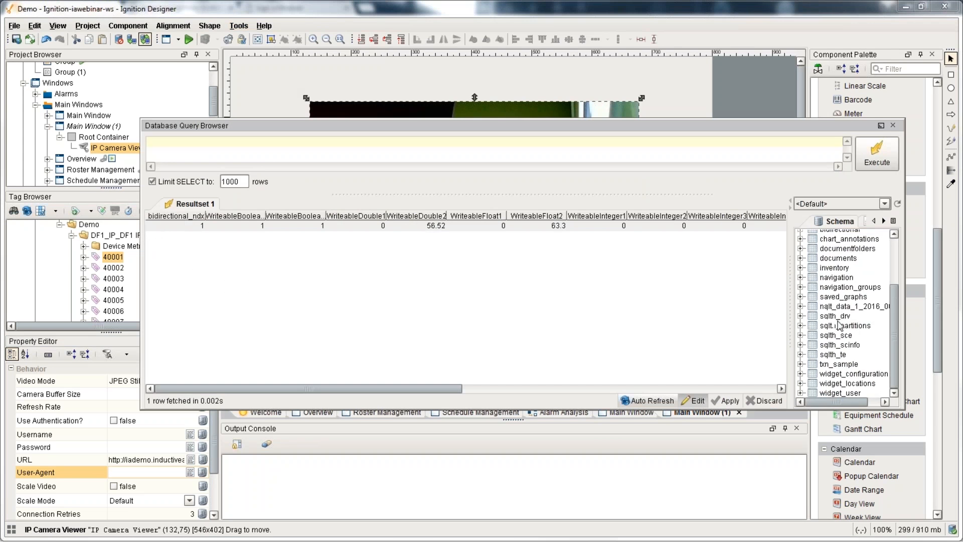
click(845, 306)
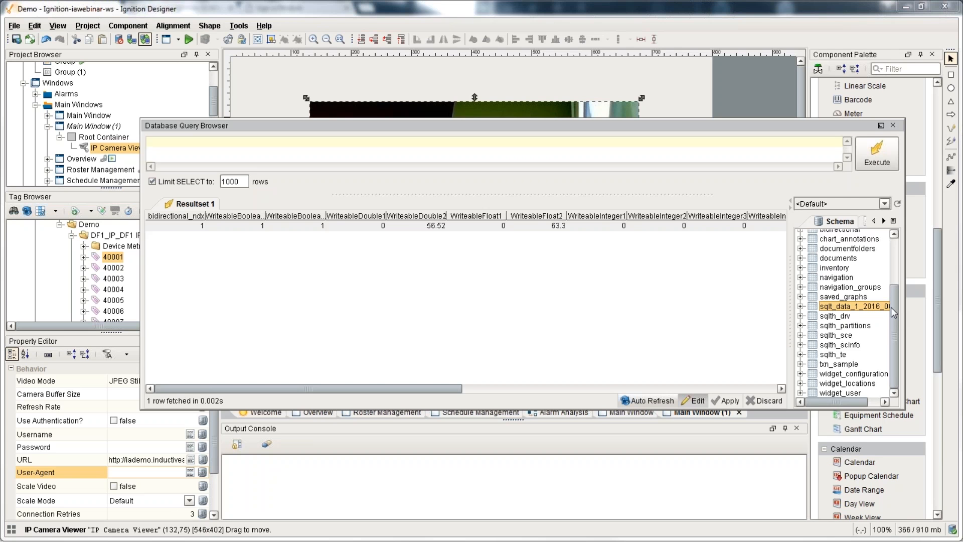
click(893, 125)
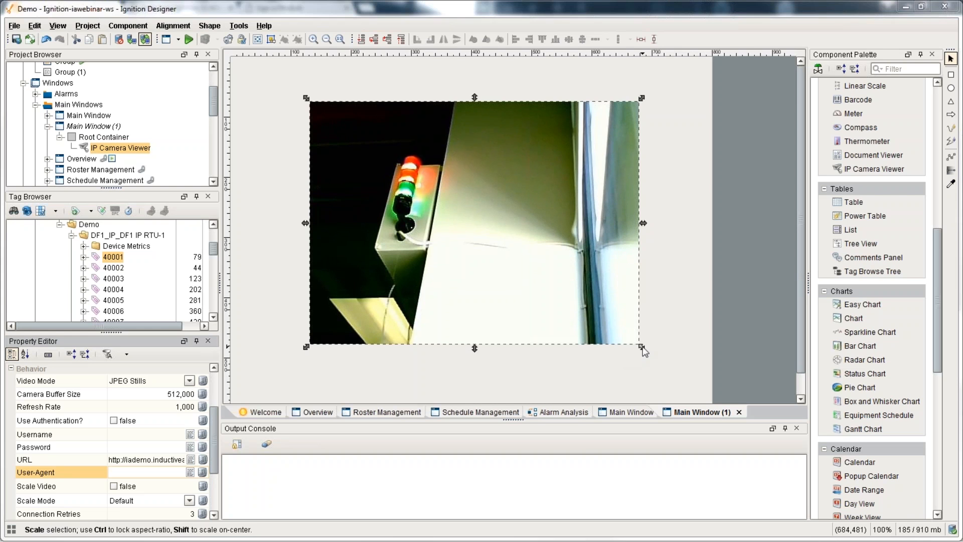
Step: Resize the camera viewer, then scroll the Ignition IIoT page to the redundant MQTT architecture diagram
drag(643, 348, 643, 176)
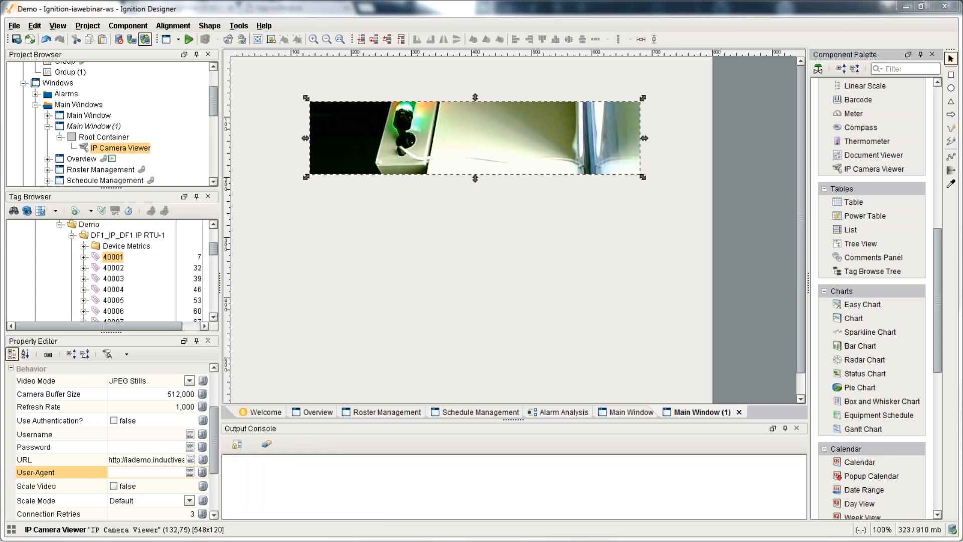
key(alt+Tab)
scroll(192, 369, down, 20)
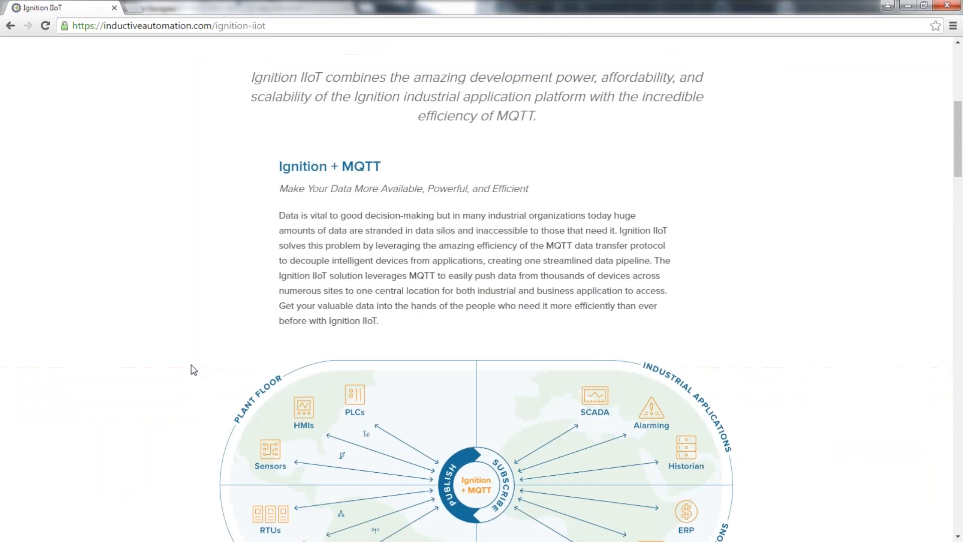
scroll(219, 367, down, 9)
scroll(221, 365, up, 1)
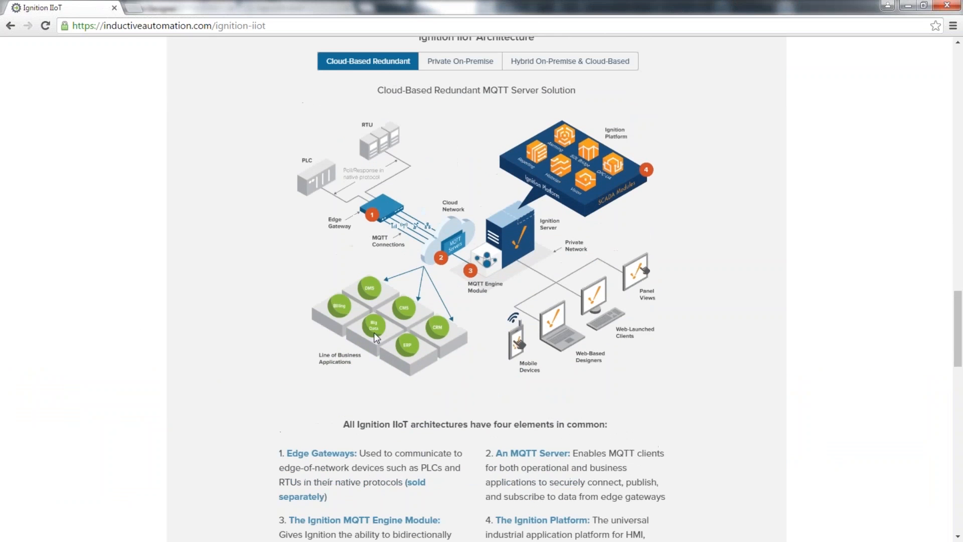